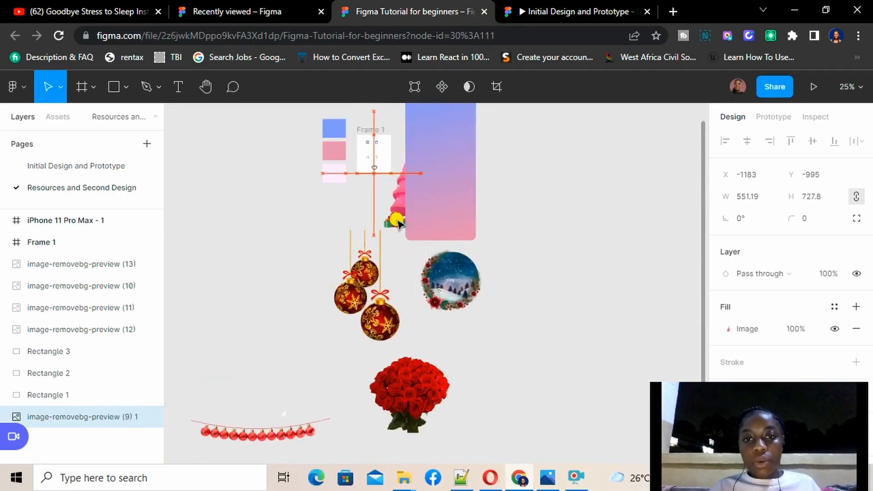
Move the pink Christmas tree image into the blue-to-pink gradient iPhone 11 Pro Max frame
{"action": "left_click_drag", "start_coordinate": [397, 220], "coordinate": [443, 261]}
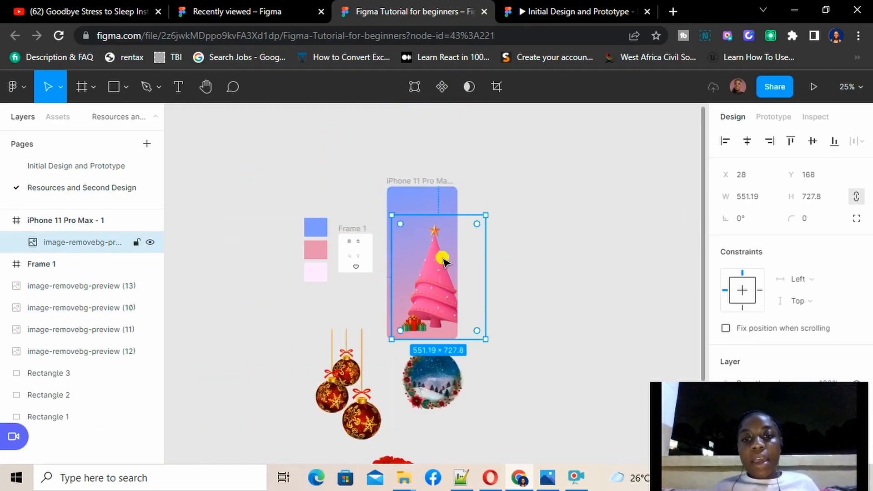
{"action": "left_click", "coordinate": [420, 181]}
{"action": "left_click", "coordinate": [753, 262]}
{"action": "left_click", "coordinate": [724, 262]}
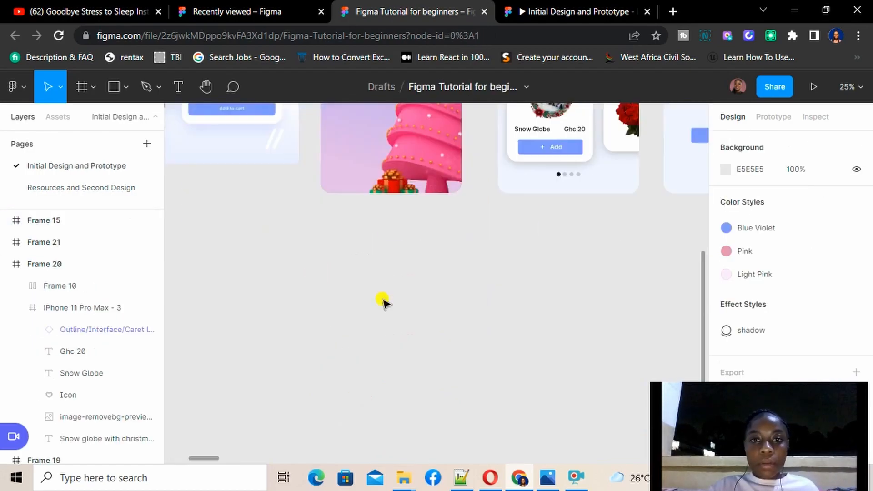
{"action": "scroll", "coordinate": [383, 298], "scroll_direction": "up", "scroll_amount": 5}
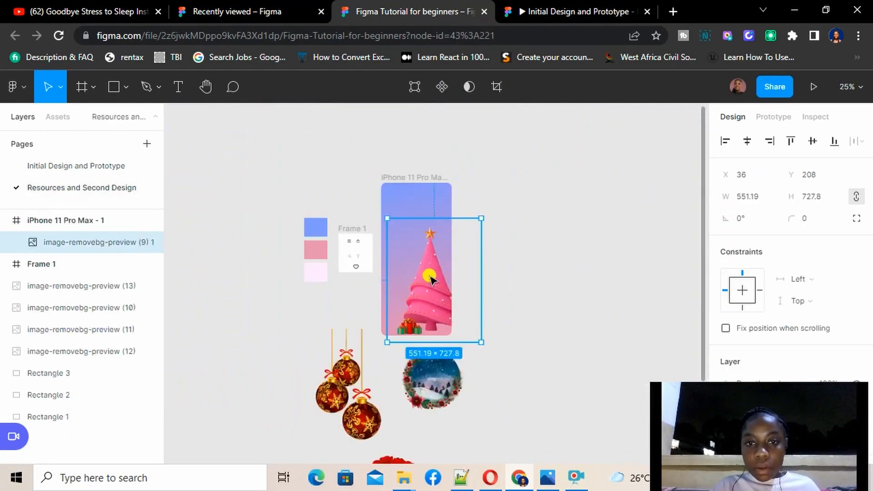
{"action": "key", "text": "Escape"}
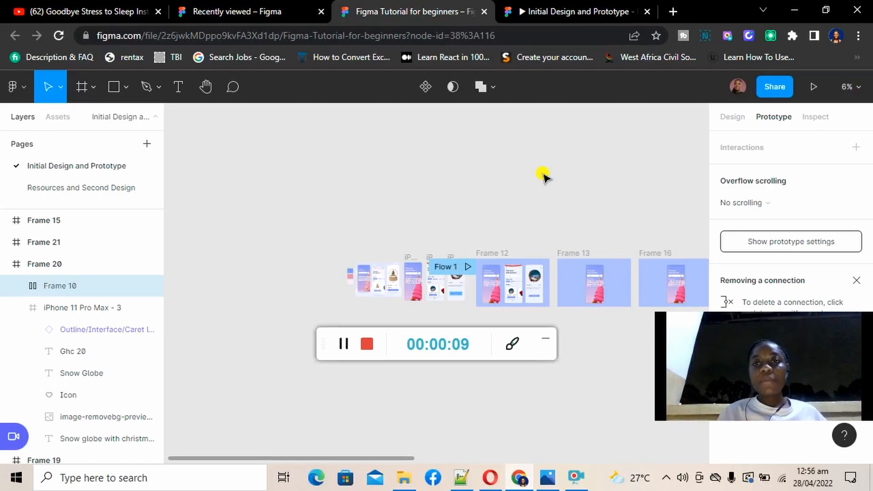
Restart the prototype preview and follow the Christmas tag through to the Snow Globe product page
{"action": "left_click", "coordinate": [539, 6]}
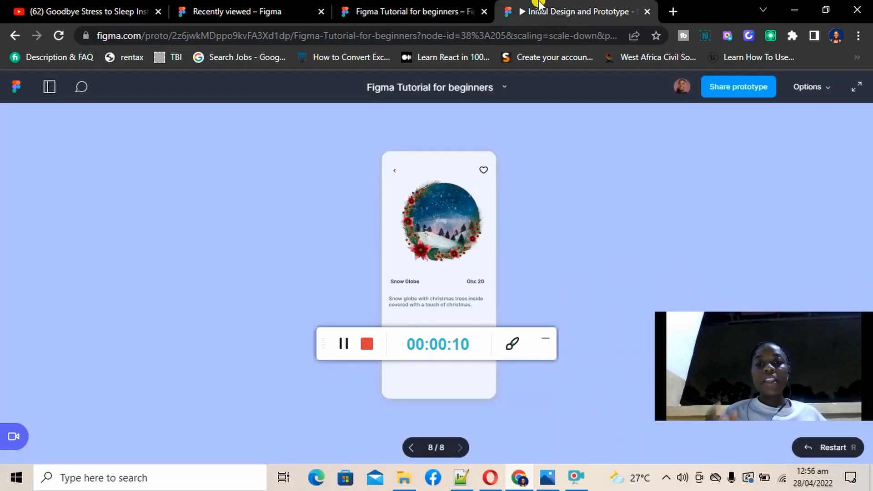
{"action": "left_click", "coordinate": [546, 337]}
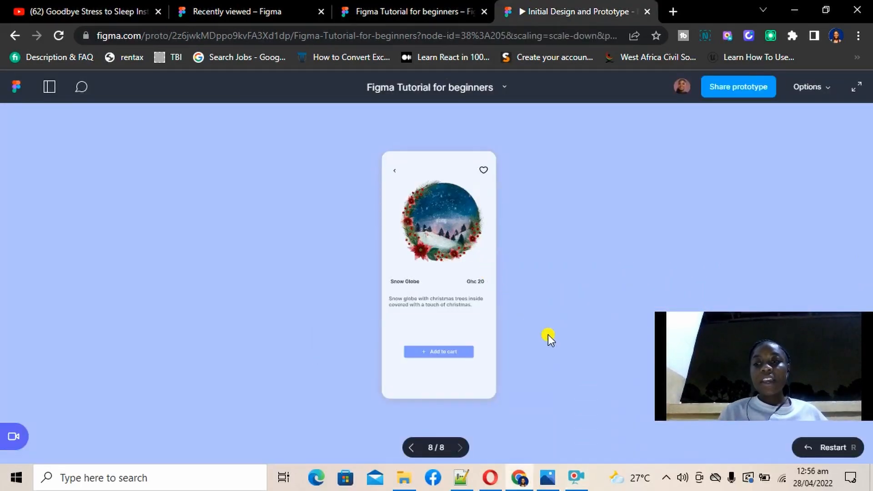
{"action": "left_click", "coordinate": [814, 449]}
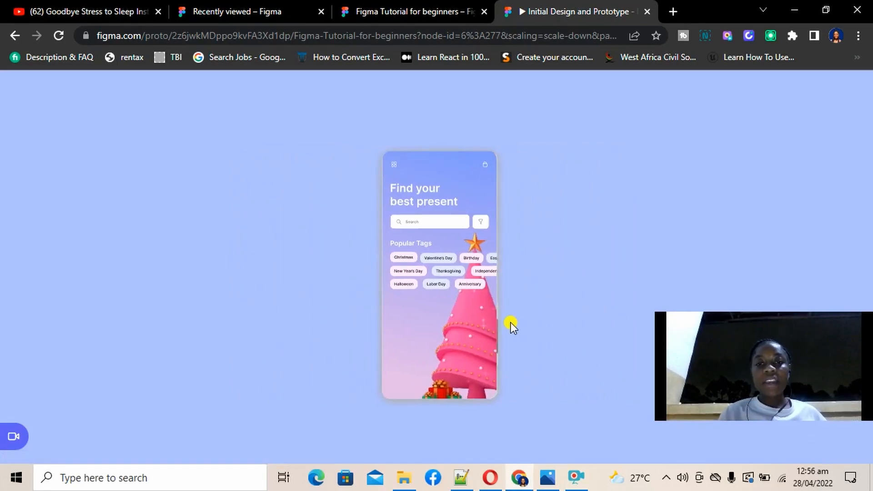
{"action": "left_click", "coordinate": [406, 258]}
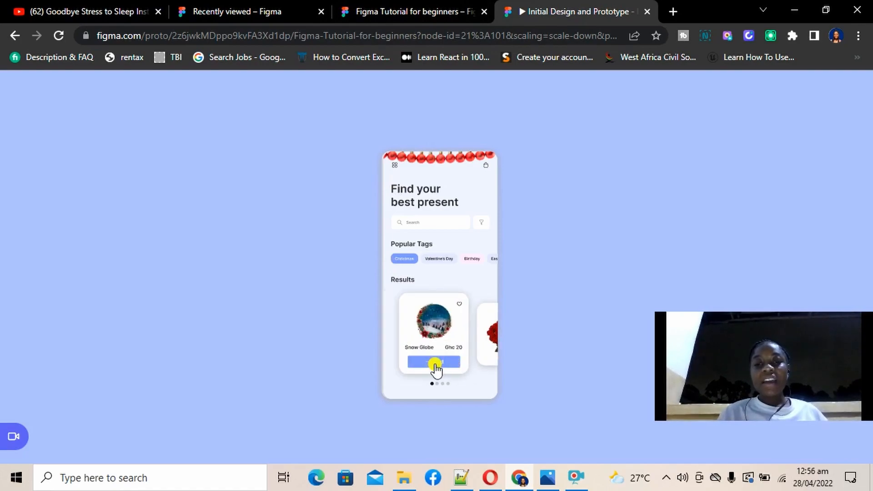
{"action": "left_click", "coordinate": [430, 322]}
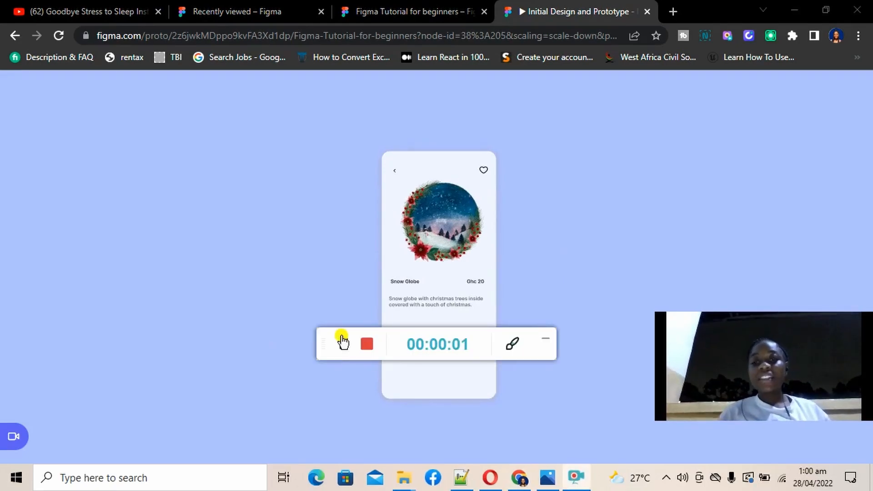
{"action": "left_click", "coordinate": [547, 338]}
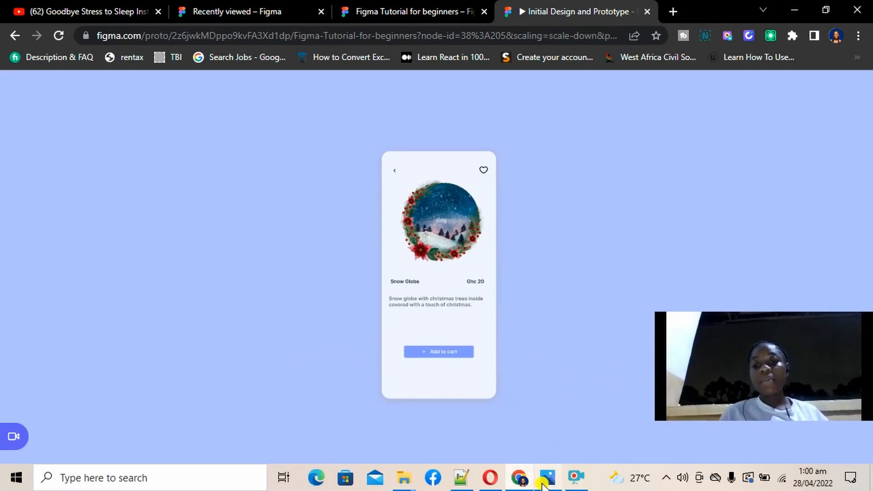
{"action": "mouse_move", "coordinate": [547, 477]}
{"action": "left_click", "coordinate": [551, 407]}
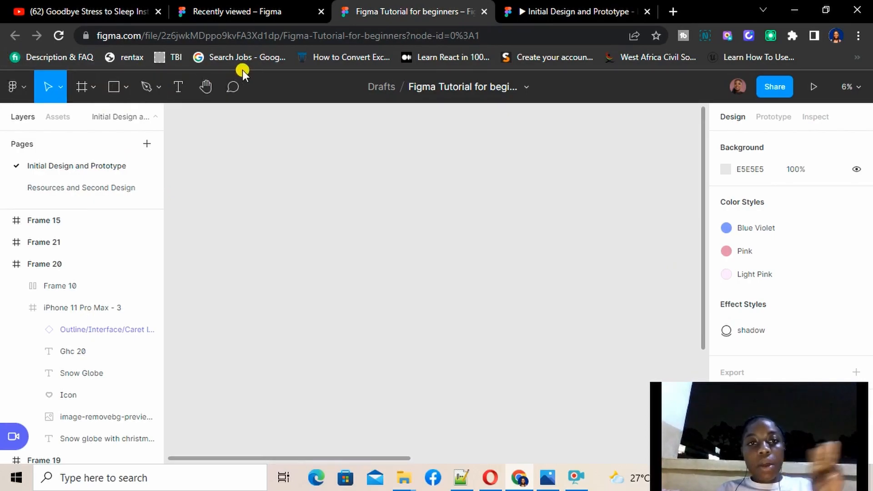
Add a new blank page to the design file and delete it again
{"action": "left_click", "coordinate": [145, 145]}
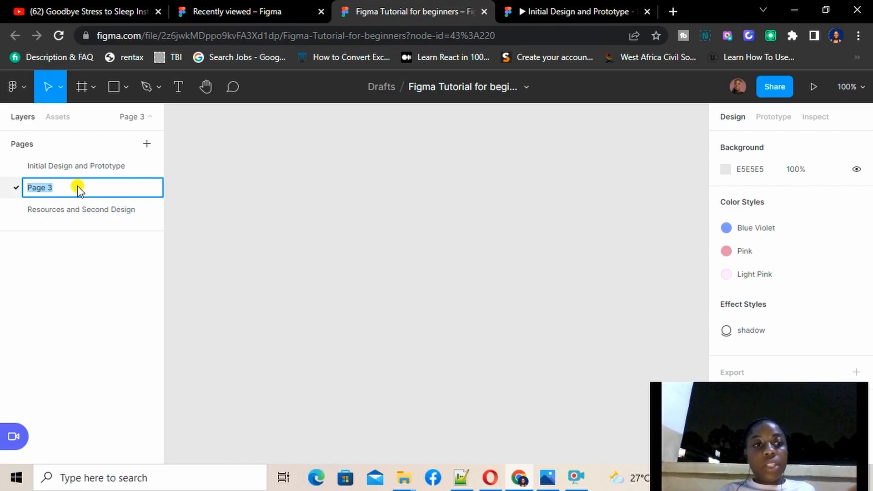
{"action": "left_click", "coordinate": [264, 222]}
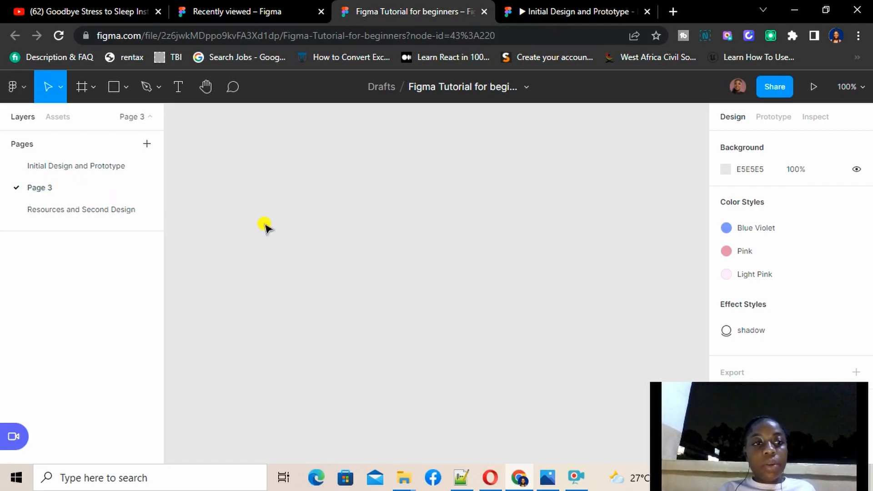
{"action": "right_click", "coordinate": [102, 184]}
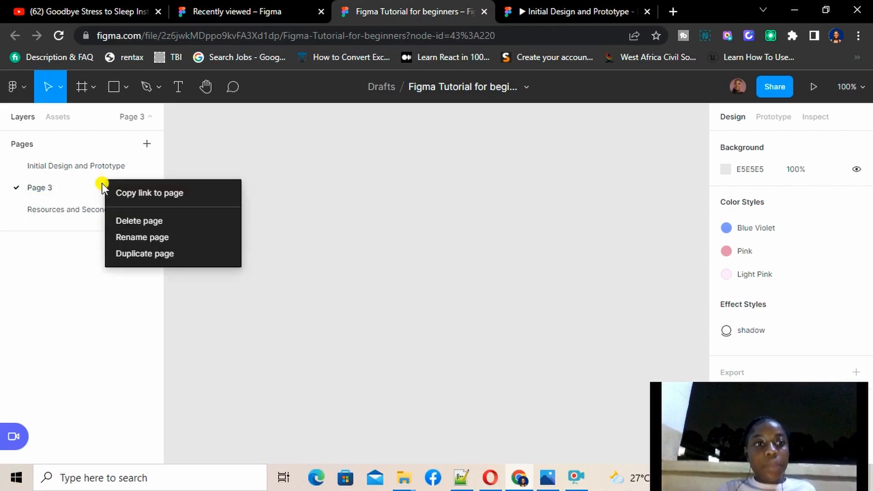
{"action": "left_click", "coordinate": [162, 220]}
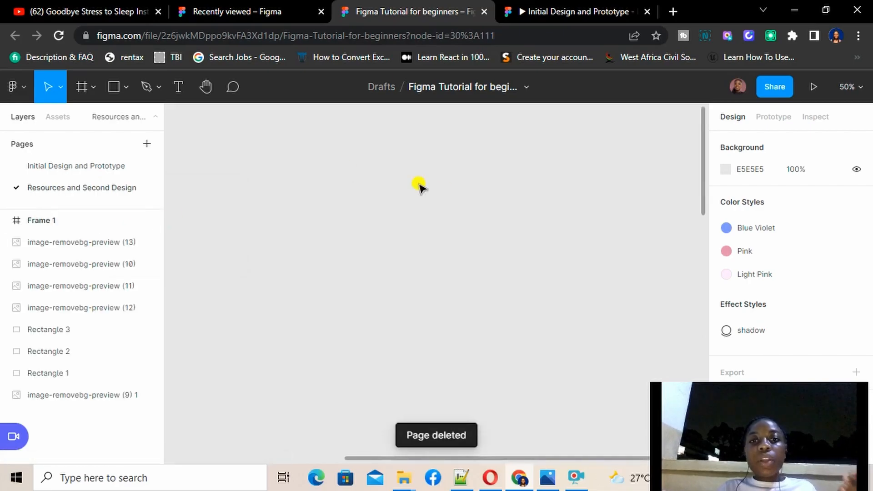
{"action": "left_click", "coordinate": [449, 81]}
{"action": "left_click", "coordinate": [509, 85]}
{"action": "left_click", "coordinate": [535, 167]}
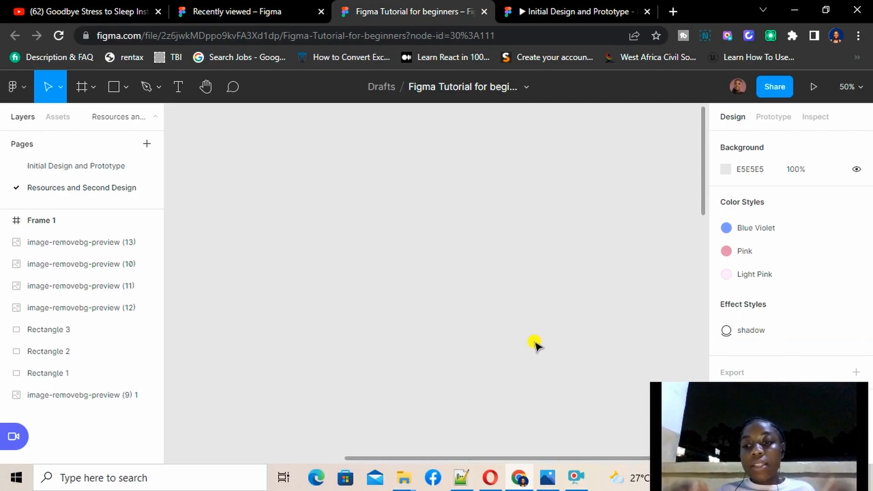
Examine the colour style applied to each of the three swatch rectangles on the resources page
{"action": "scroll", "coordinate": [536, 345], "scroll_direction": "down", "scroll_amount": 10}
{"action": "scroll", "coordinate": [535, 346], "scroll_direction": "left", "scroll_amount": 5}
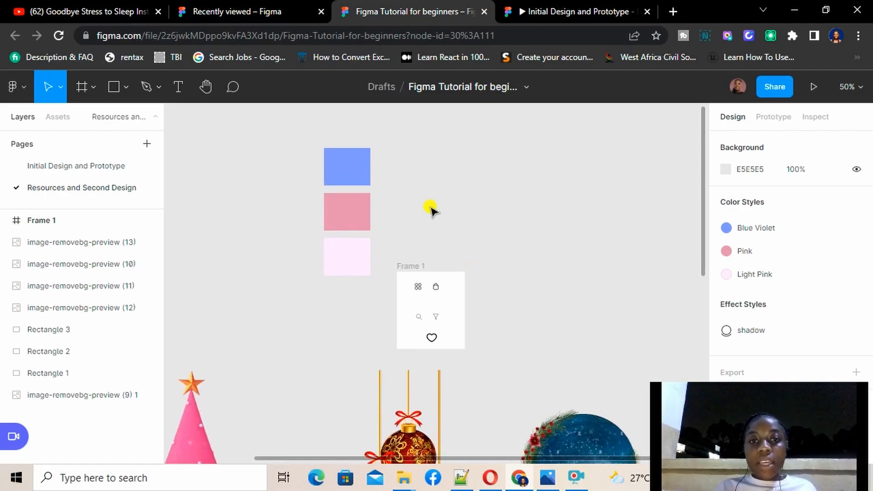
{"action": "left_click", "coordinate": [344, 169]}
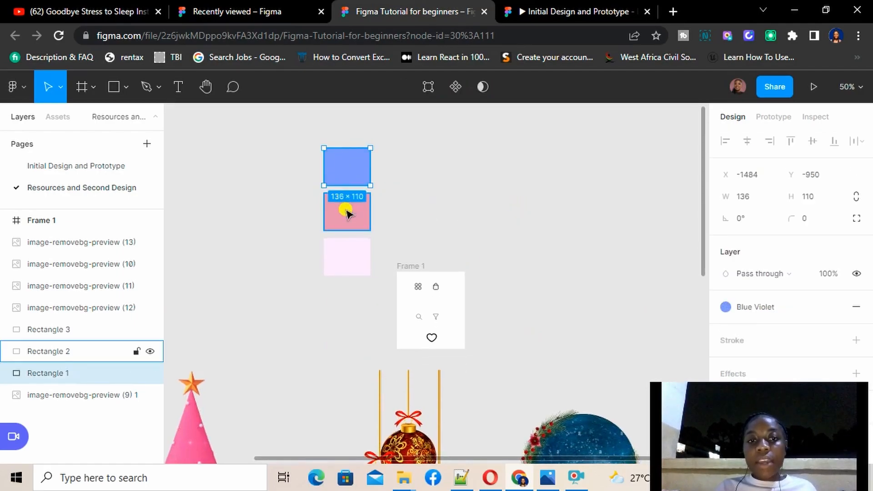
{"action": "left_click", "coordinate": [347, 210]}
{"action": "left_click", "coordinate": [352, 254]}
{"action": "left_click", "coordinate": [356, 170]}
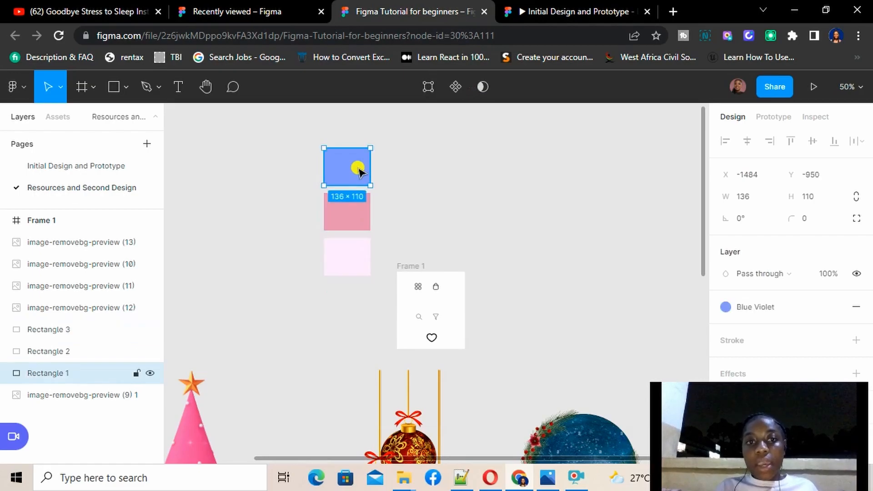
{"action": "left_click", "coordinate": [360, 207]}
{"action": "left_click", "coordinate": [362, 250]}
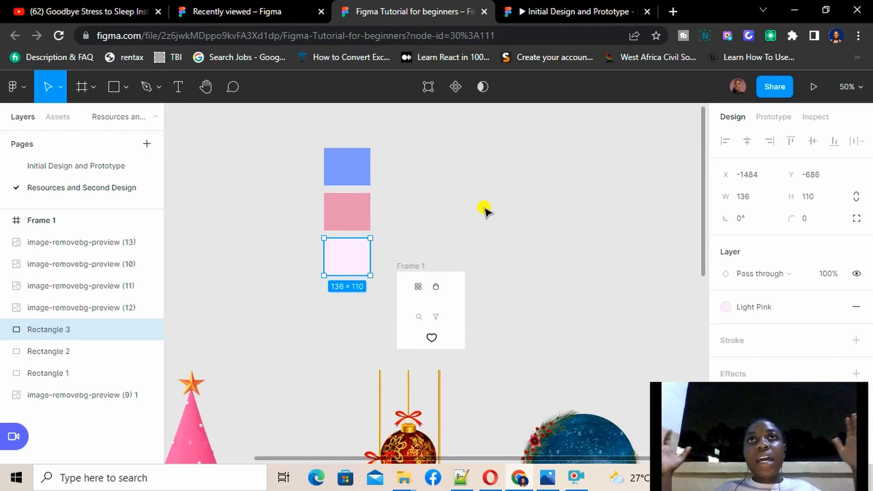
{"action": "left_click", "coordinate": [344, 165]}
{"action": "left_click", "coordinate": [353, 203]}
{"action": "left_click", "coordinate": [356, 253]}
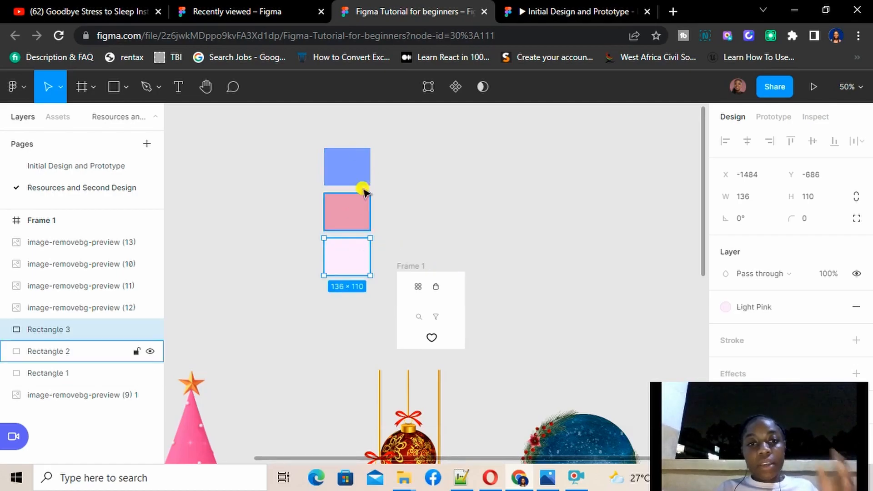
Move the icon frame, Frame 1, up beside the colour swatches to about X -1282, Y -857
{"action": "left_click", "coordinate": [411, 266]}
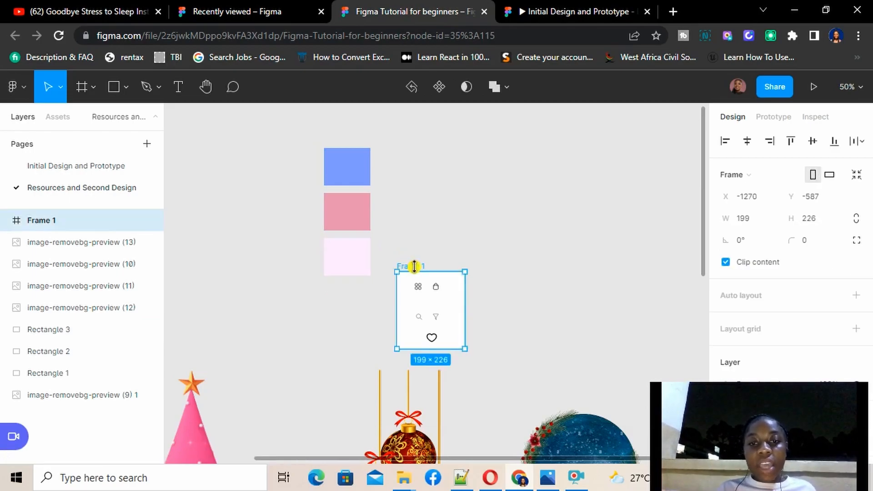
{"action": "left_click_drag", "start_coordinate": [412, 268], "coordinate": [411, 177]}
Look over the Christmas and flower images on the resources page and the empty canvas beside the icon frame
{"action": "scroll", "coordinate": [507, 318], "scroll_direction": "down", "scroll_amount": 10}
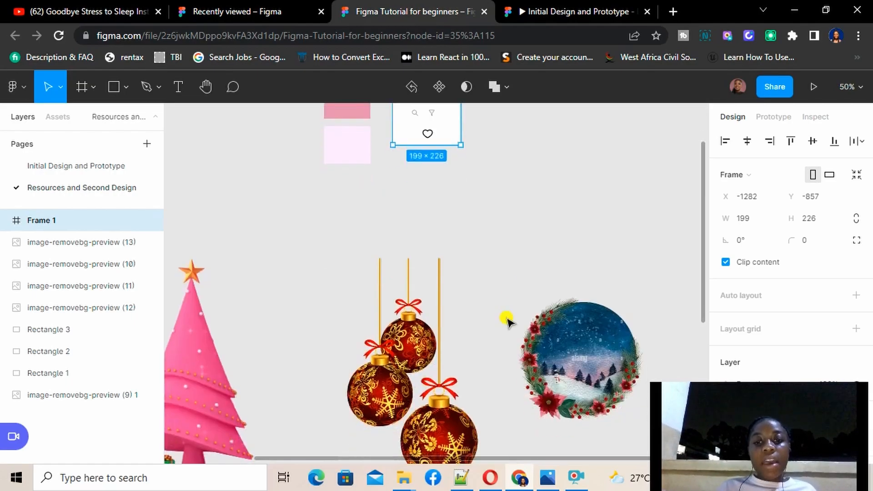
{"action": "scroll", "coordinate": [507, 321], "scroll_direction": "down", "scroll_amount": 3}
{"action": "scroll", "coordinate": [507, 320], "scroll_direction": "left", "scroll_amount": 3}
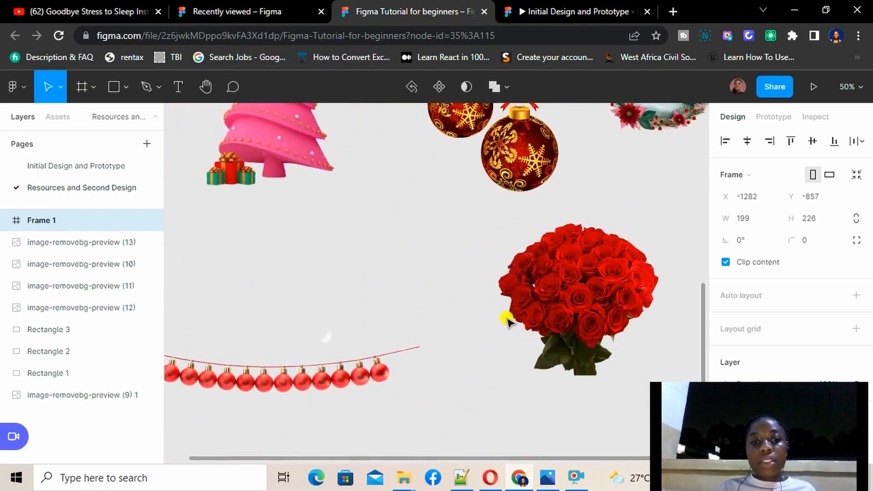
{"action": "scroll", "coordinate": [506, 320], "scroll_direction": "up", "scroll_amount": 8}
{"action": "scroll", "coordinate": [507, 321], "scroll_direction": "right", "scroll_amount": 8}
{"action": "scroll", "coordinate": [507, 320], "scroll_direction": "up", "scroll_amount": 8}
{"action": "scroll", "coordinate": [507, 321], "scroll_direction": "right", "scroll_amount": 3}
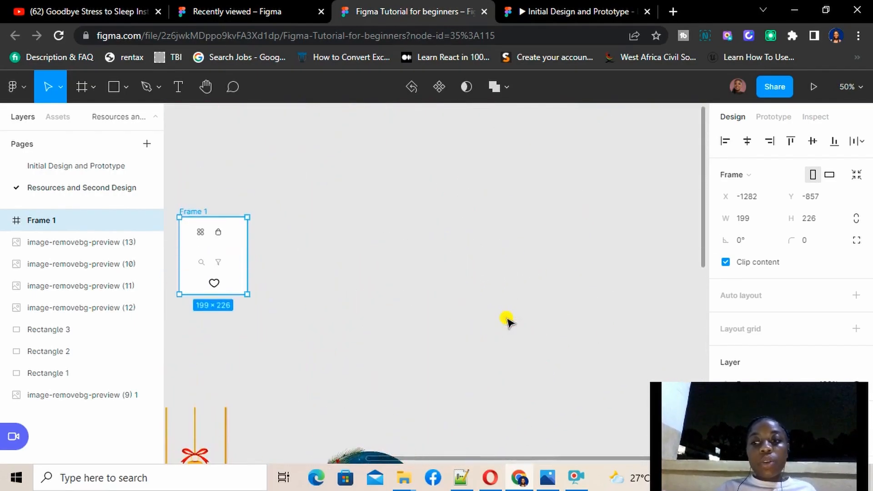
{"action": "scroll", "coordinate": [507, 321], "scroll_direction": "left", "scroll_amount": 4}
{"action": "scroll", "coordinate": [507, 321], "scroll_direction": "right", "scroll_amount": 1}
{"action": "left_click", "coordinate": [507, 321]}
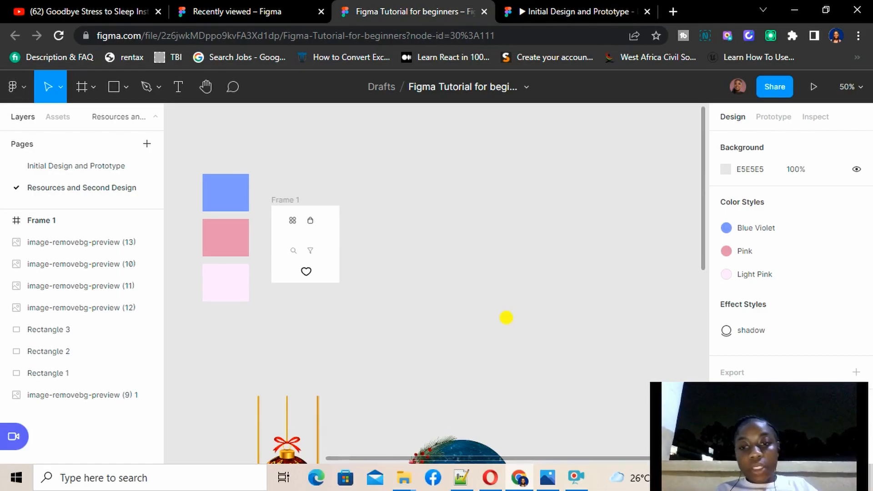
Add an iPhone 11 Pro Max frame (414 × 896) and place it beside the icon frame at about X -979, Y -1134
{"action": "key", "text": "f"}
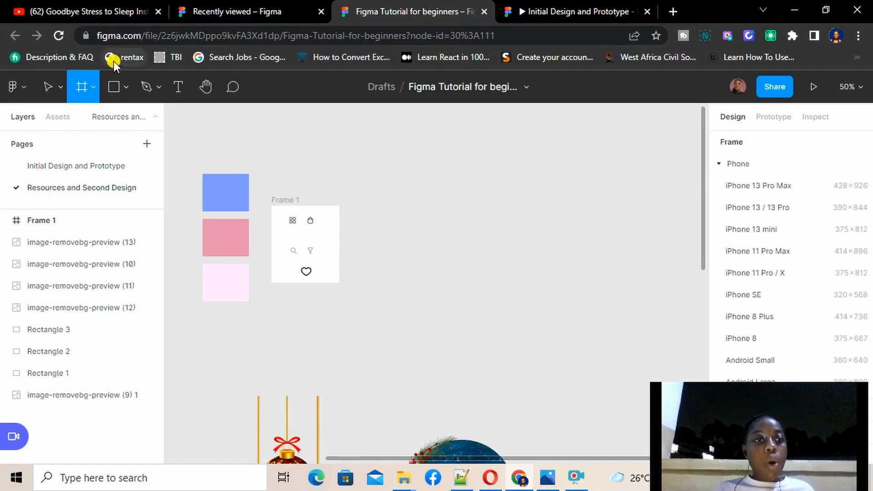
{"action": "left_click", "coordinate": [93, 87]}
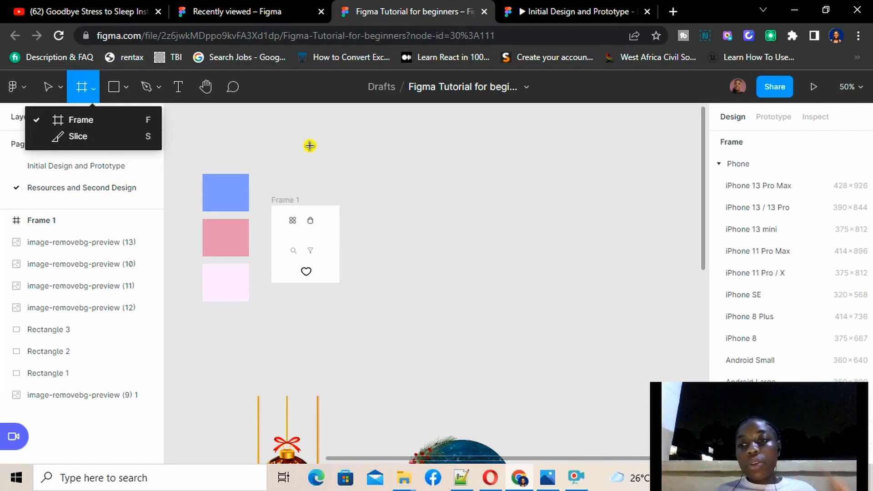
{"action": "left_click", "coordinate": [771, 257]}
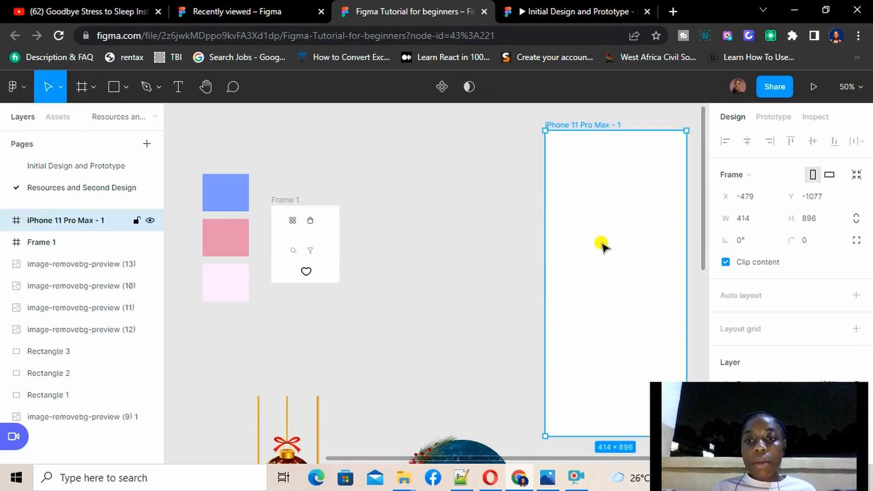
{"action": "left_click_drag", "start_coordinate": [601, 246], "coordinate": [429, 225]}
{"action": "left_click", "coordinate": [568, 200]}
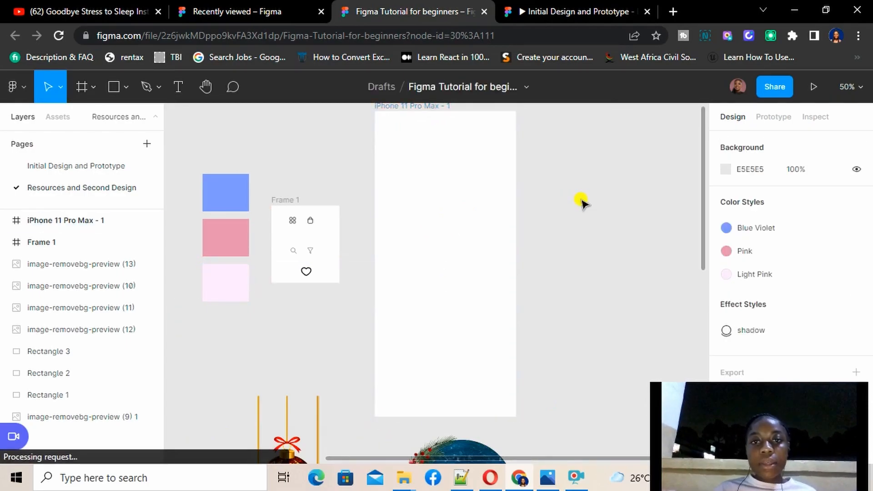
Set the phone frame's corner radius to 30 and shift the frame toward the icon frame to about X -999
{"action": "left_click", "coordinate": [472, 188]}
{"action": "left_click", "coordinate": [823, 240]}
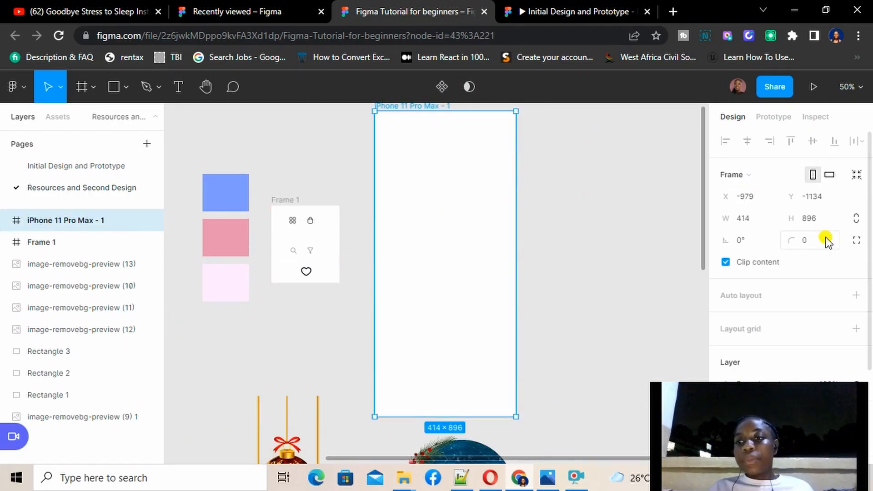
{"action": "type", "text": "30"}
{"action": "key", "text": "Return"}
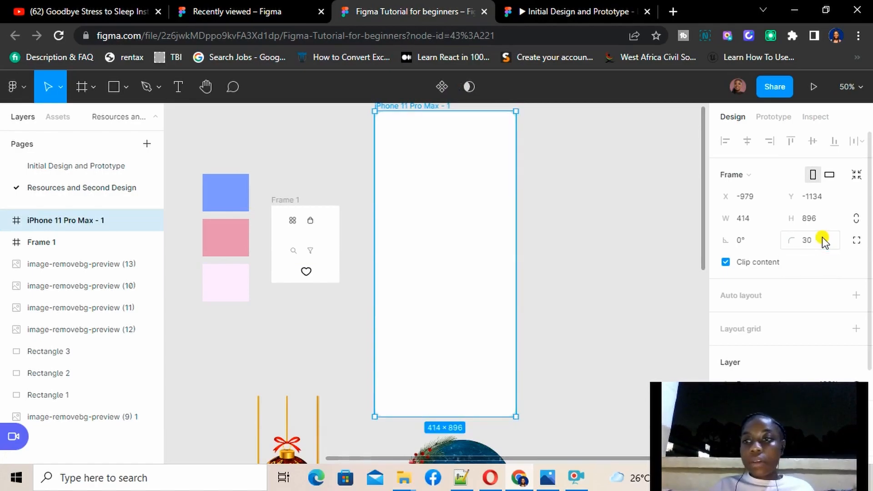
{"action": "left_click", "coordinate": [659, 239]}
{"action": "left_click", "coordinate": [512, 344]}
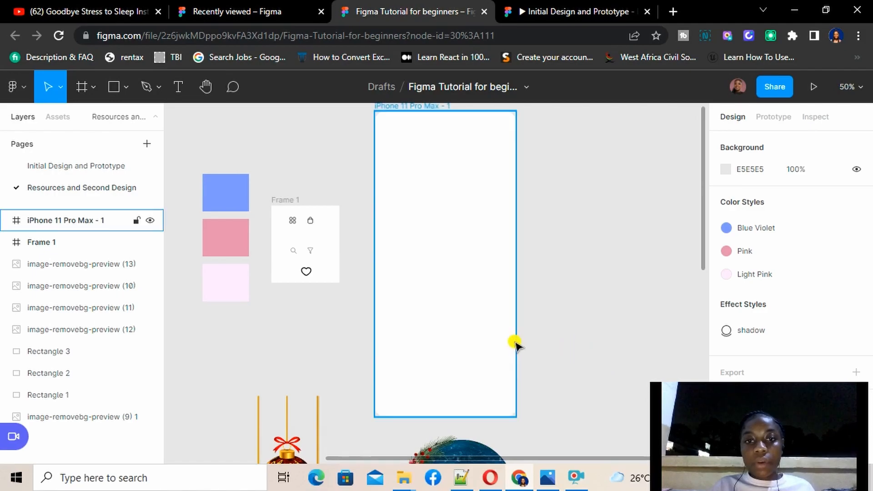
{"action": "left_click_drag", "start_coordinate": [484, 318], "coordinate": [476, 317]}
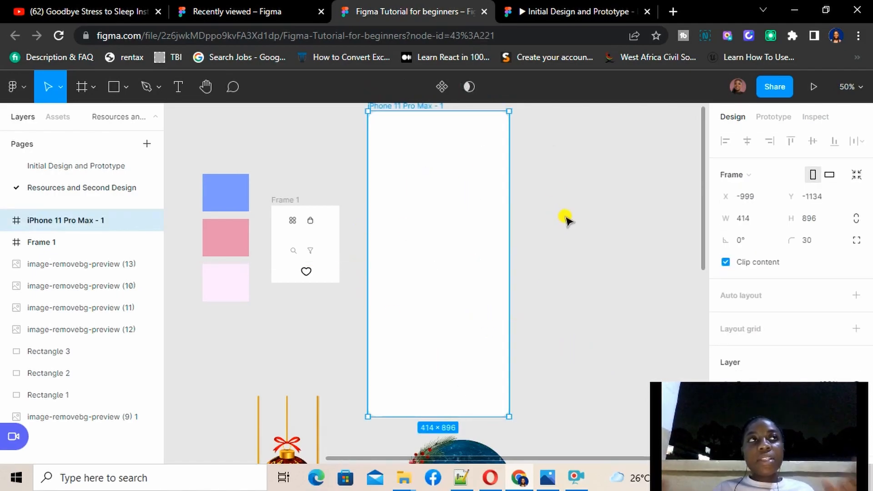
Change the phone frame's fill to a linear gradient and sample the blue swatch for its first colour stop
{"action": "scroll", "coordinate": [775, 320], "scroll_direction": "down", "scroll_amount": 3}
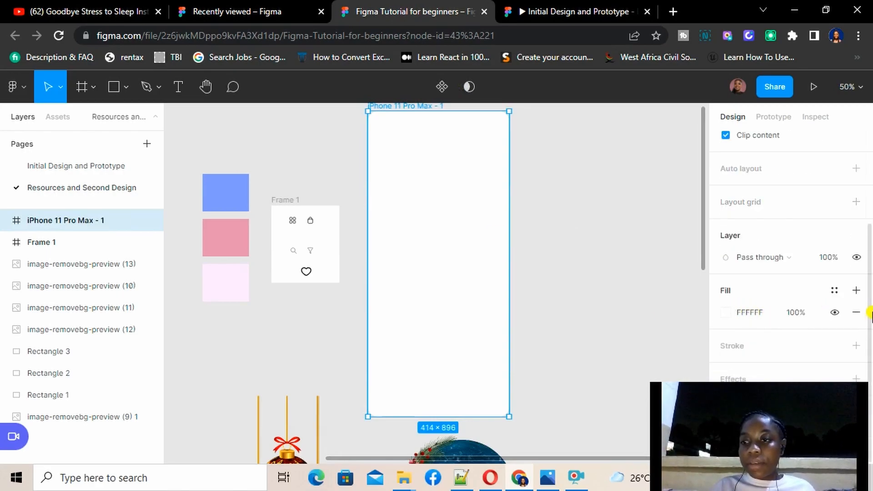
{"action": "left_click", "coordinate": [733, 315]}
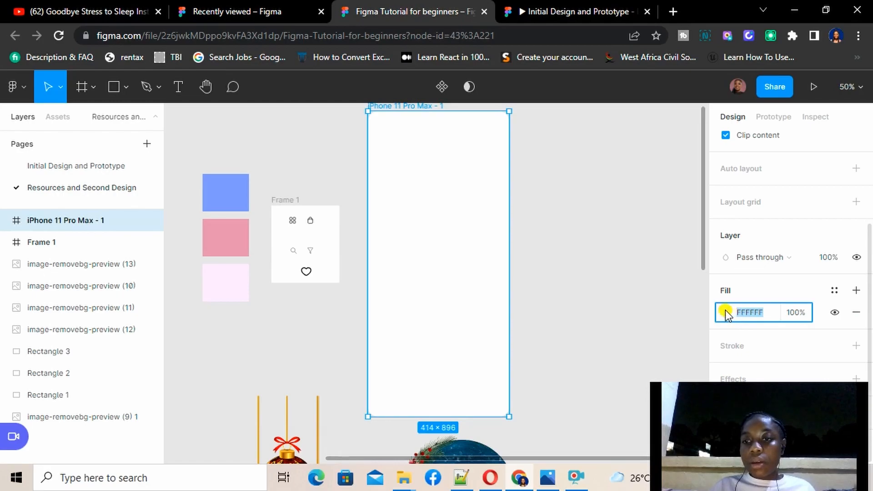
{"action": "left_click", "coordinate": [727, 312]}
{"action": "left_click", "coordinate": [612, 115]}
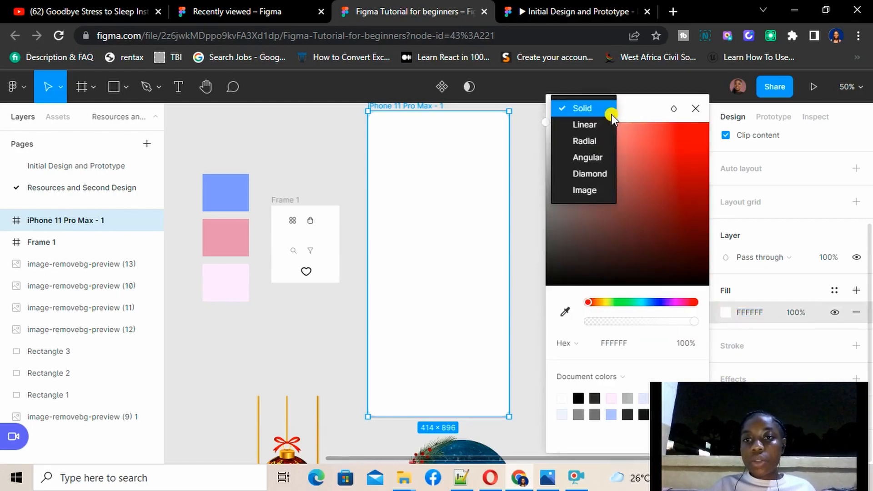
{"action": "left_click", "coordinate": [597, 123]}
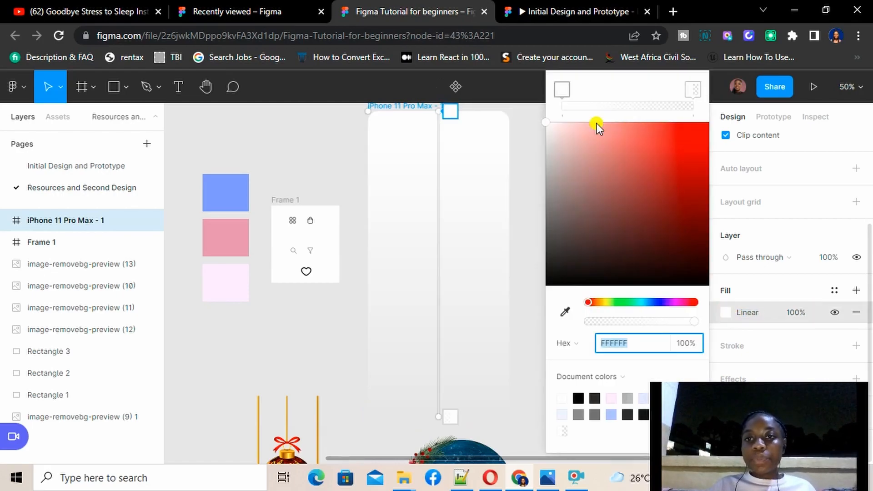
{"action": "left_click", "coordinate": [450, 111]}
{"action": "left_click", "coordinate": [566, 318]}
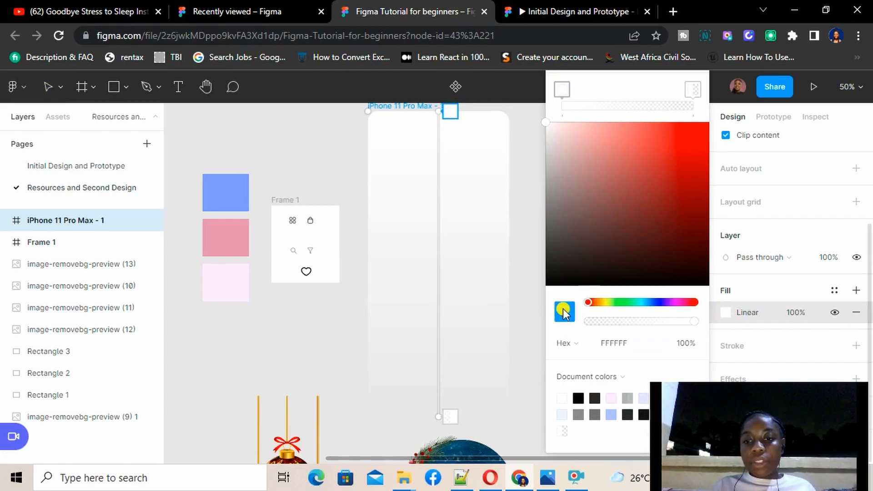
{"action": "left_click", "coordinate": [235, 197]}
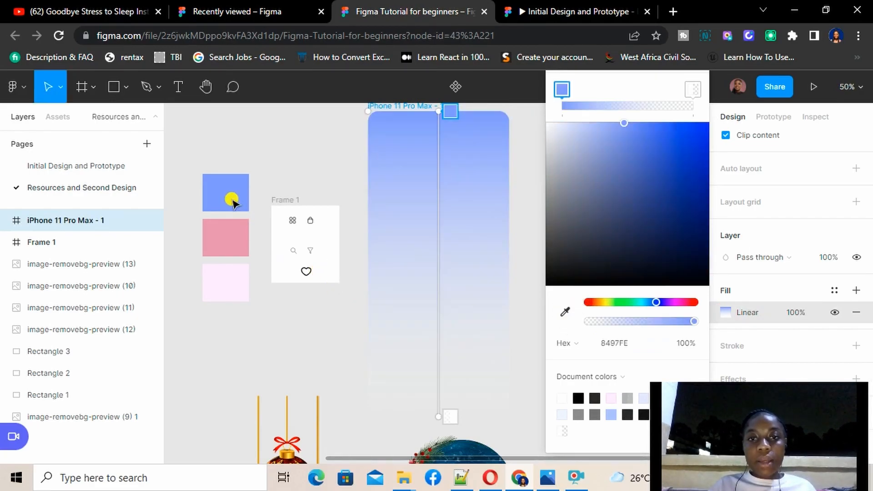
Sample the pink swatch as the gradient's end colour stop
{"action": "left_click", "coordinate": [566, 312]}
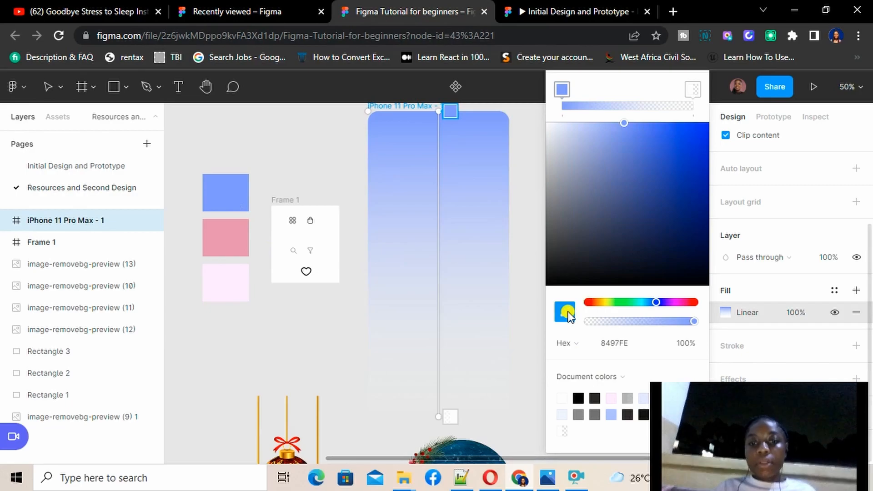
{"action": "left_click", "coordinate": [691, 91]}
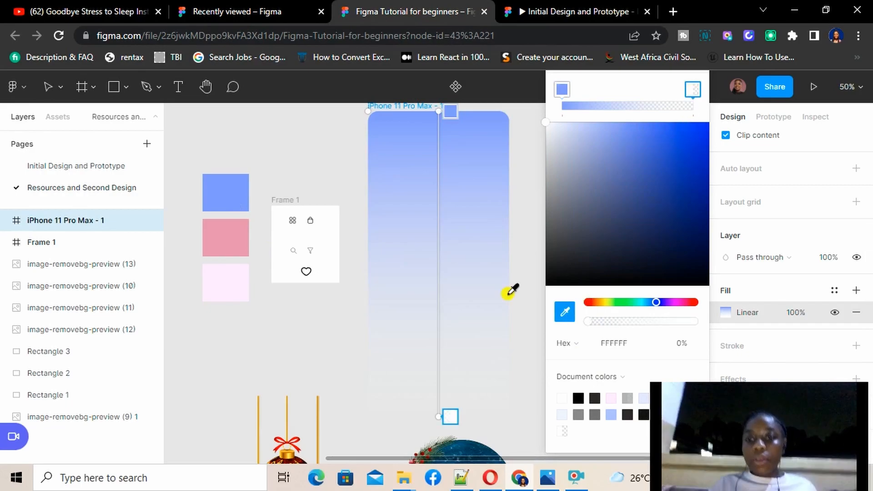
{"action": "left_click", "coordinate": [233, 239]}
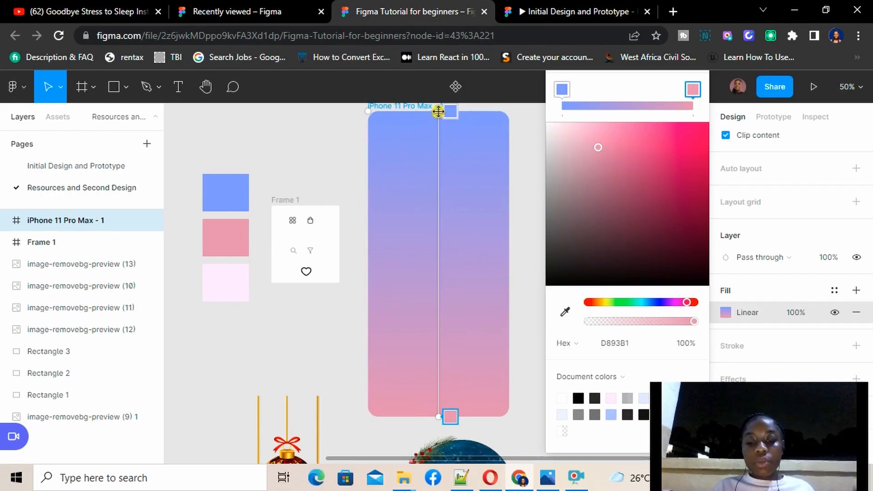
Tilt the gradient by moving its blue starting point to the phone frame's upper-left corner
{"action": "left_click_drag", "start_coordinate": [438, 111], "coordinate": [372, 118]}
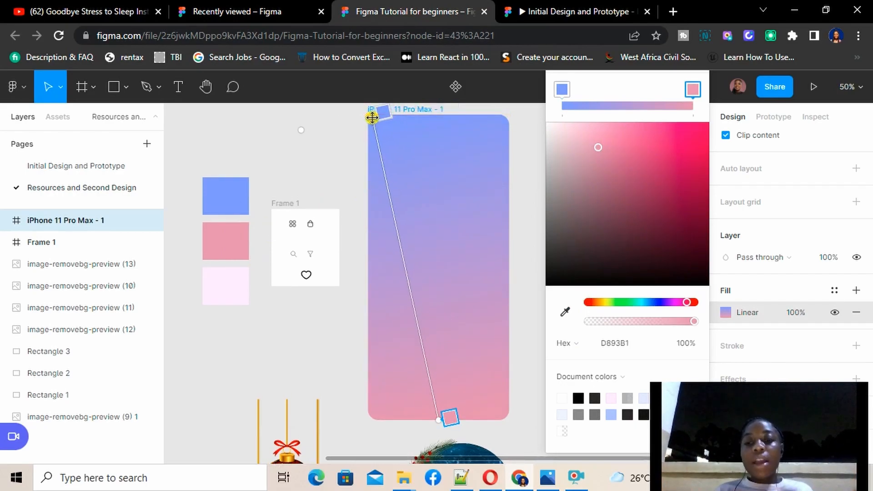
{"action": "left_click_drag", "start_coordinate": [372, 118], "coordinate": [368, 117]}
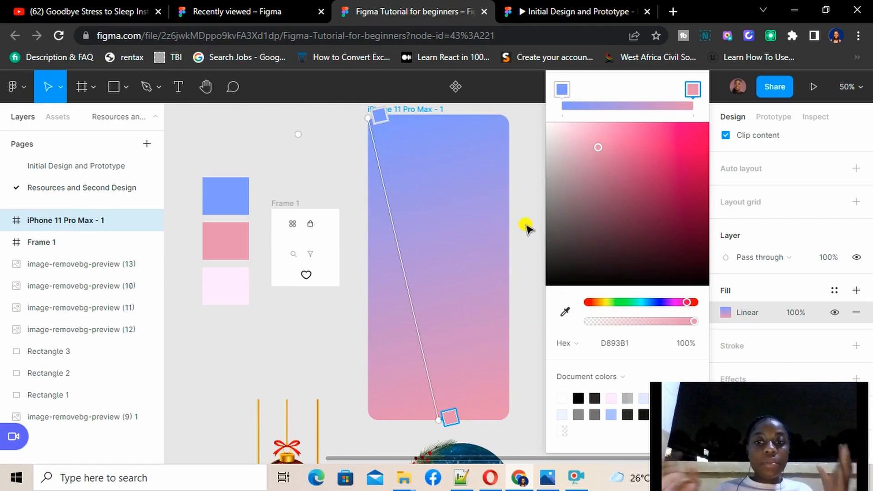
{"action": "left_click", "coordinate": [535, 243]}
{"action": "left_click", "coordinate": [487, 214]}
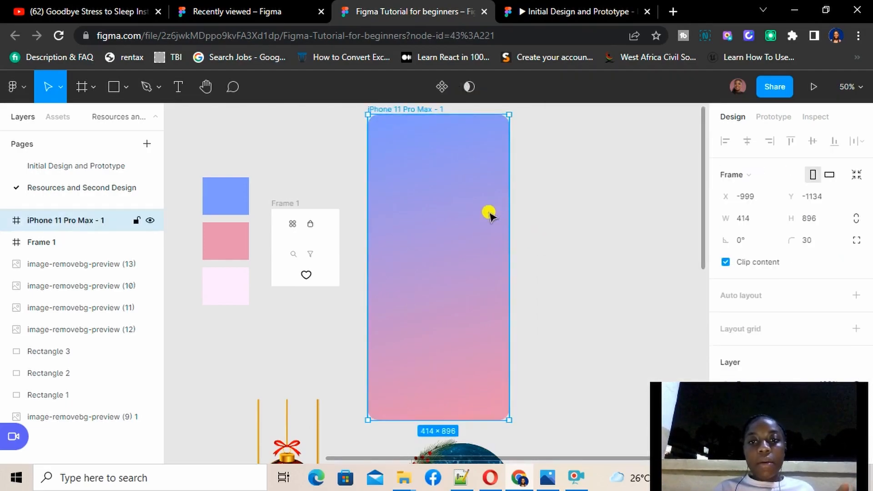
Move the pink Christmas tree image into the phone frame at about X 84, Y 204, extending past the frame's right edge
{"action": "scroll", "coordinate": [559, 276], "scroll_direction": "down", "scroll_amount": 10}
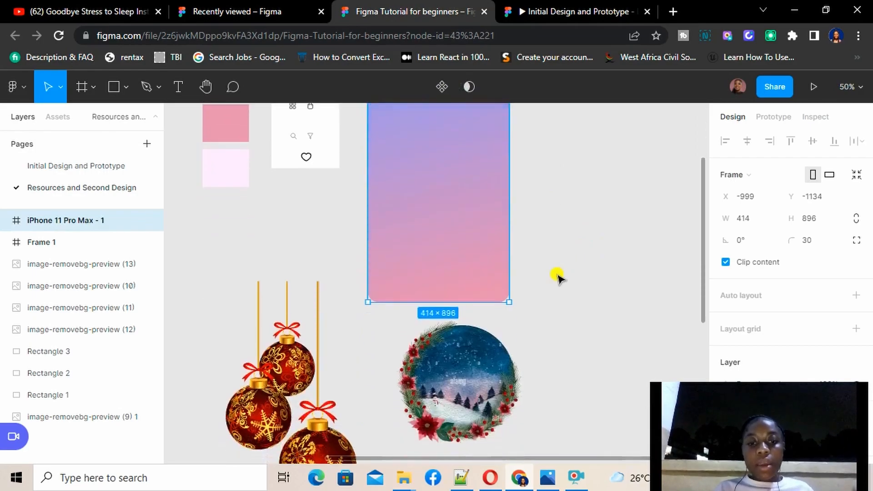
{"action": "key", "text": "minus"}
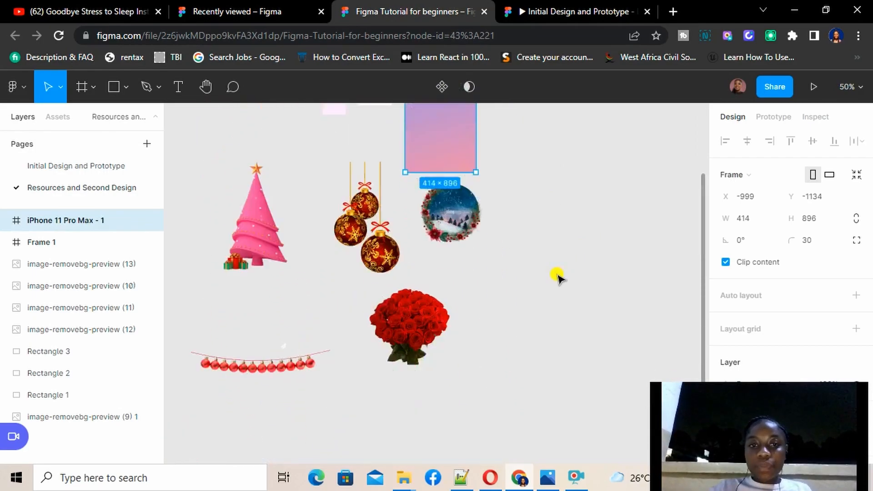
{"action": "scroll", "coordinate": [558, 276], "scroll_direction": "up", "scroll_amount": 1}
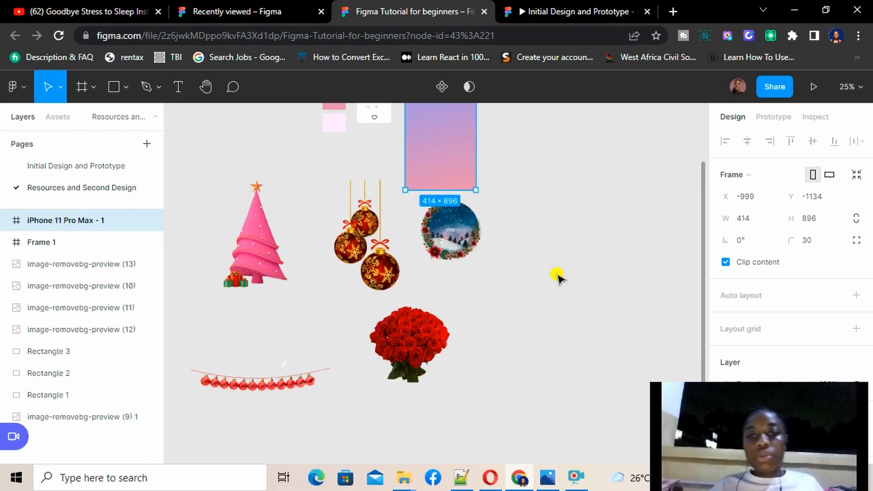
{"action": "scroll", "coordinate": [558, 276], "scroll_direction": "up", "scroll_amount": 3}
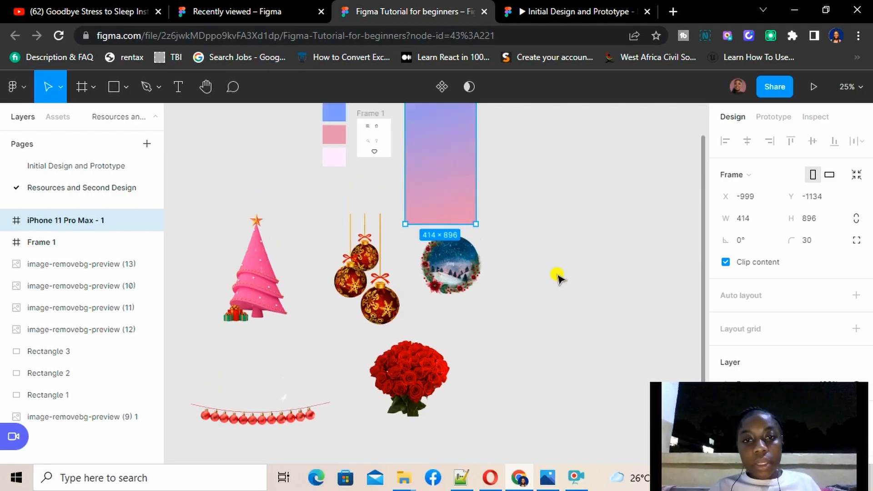
{"action": "left_click", "coordinate": [235, 333]}
{"action": "left_click_drag", "start_coordinate": [235, 333], "coordinate": [431, 210]}
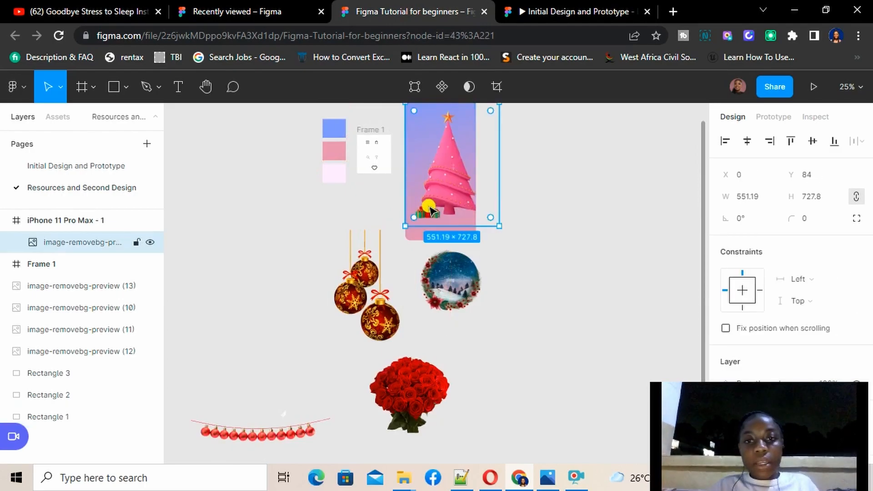
{"action": "scroll", "coordinate": [458, 253], "scroll_direction": "up", "scroll_amount": 3}
{"action": "mouse_move", "coordinate": [440, 249]}
{"action": "left_mouse_down"}
{"action": "mouse_move", "coordinate": [451, 249]}
{"action": "mouse_move", "coordinate": [451, 280]}
{"action": "mouse_move", "coordinate": [458, 244]}
{"action": "mouse_move", "coordinate": [462, 287]}
{"action": "mouse_move", "coordinate": [446, 254]}
{"action": "mouse_move", "coordinate": [444, 261]}
{"action": "left_mouse_up"}
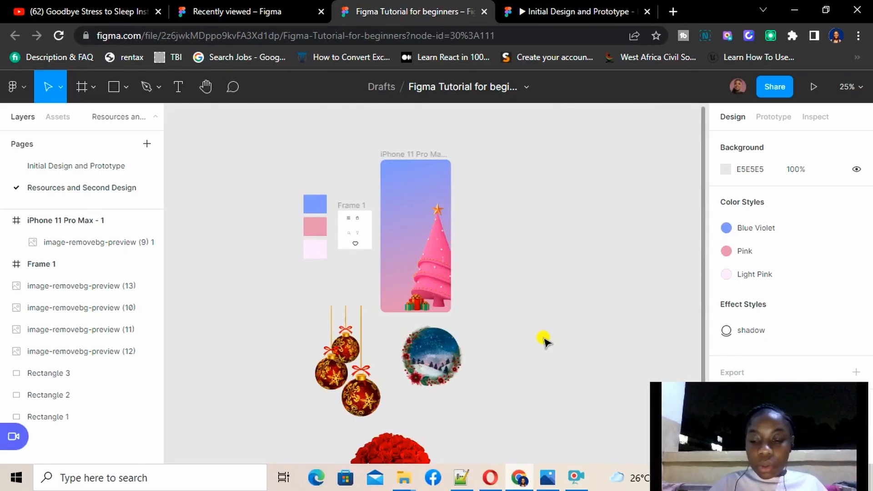
Move the layout and shopping-bag icons together from Frame 1 into the upper part of the phone frame at about Y 76
{"action": "key", "text": "ctrl+plus"}
{"action": "scroll", "coordinate": [545, 340], "scroll_direction": "up", "scroll_amount": 5}
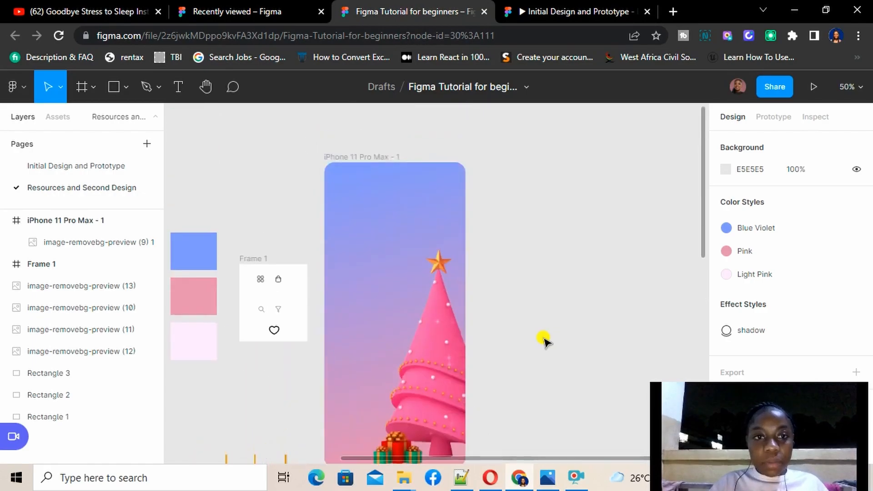
{"action": "left_click", "coordinate": [261, 285]}
{"action": "left_click", "coordinate": [280, 283], "text": "shift"}
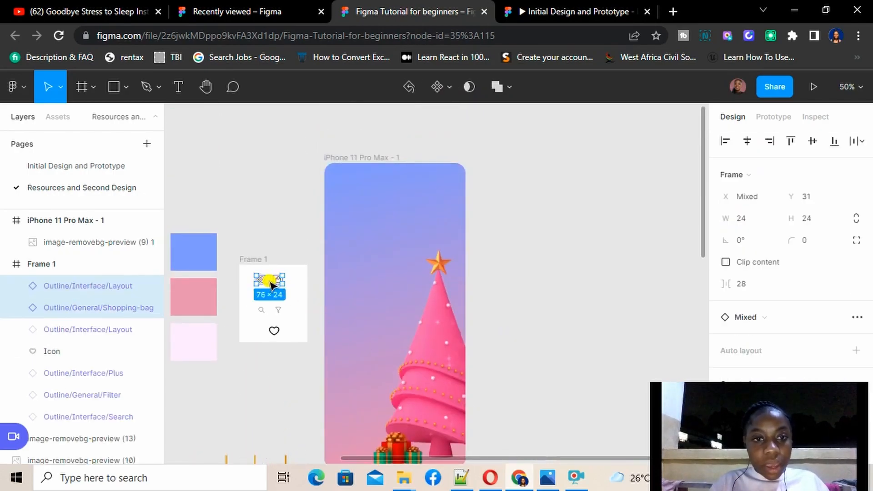
{"action": "left_click_drag", "start_coordinate": [271, 285], "coordinate": [397, 196]}
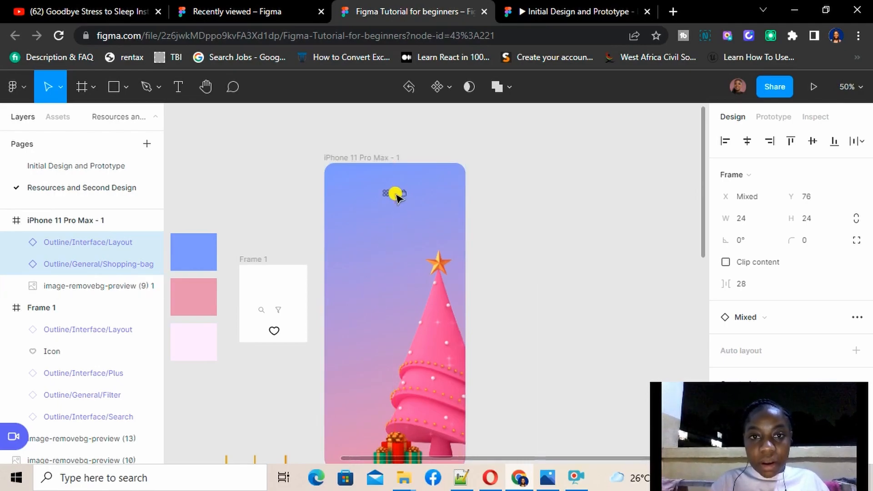
Lock the Christmas tree image inside the phone frame
{"action": "left_click", "coordinate": [420, 291]}
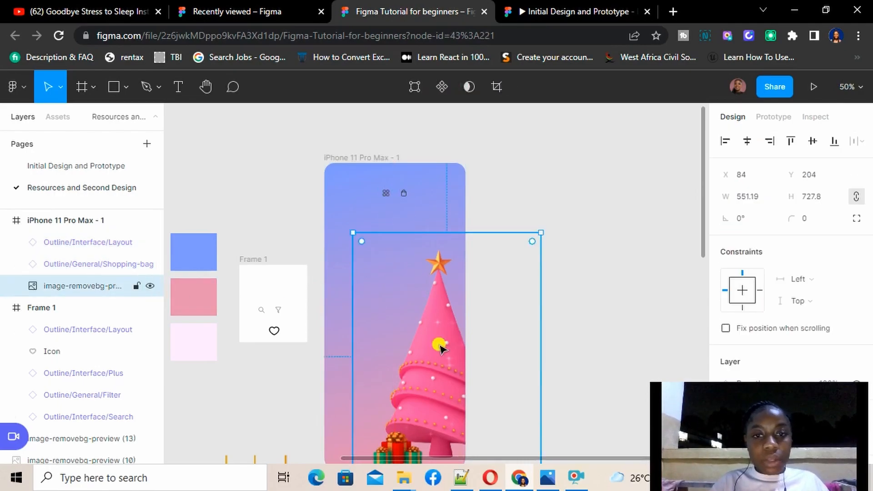
{"action": "left_click", "coordinate": [137, 286]}
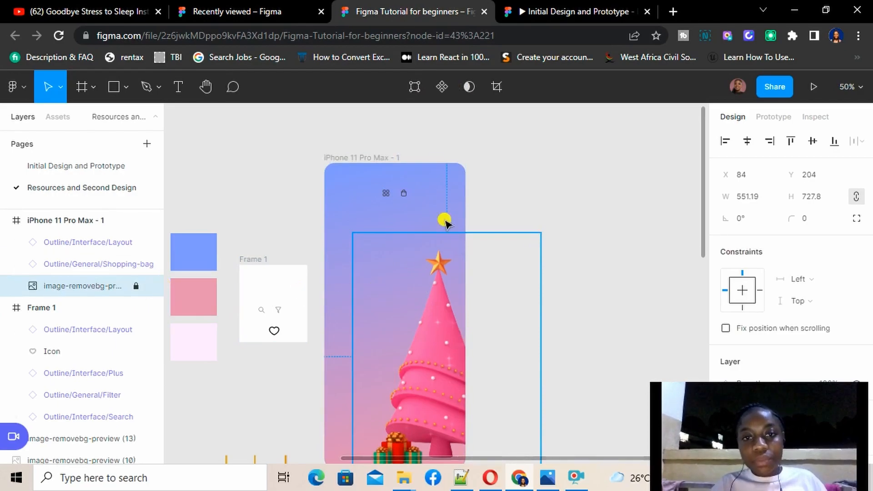
Place the layout icon at X 24, Y 35 and the shopping-bag icon at X 348, Y 35 in the phone frame
{"action": "key", "text": "shift+0"}
{"action": "scroll", "coordinate": [483, 240], "scroll_direction": "up", "scroll_amount": 4}
{"action": "right_click", "coordinate": [484, 240]}
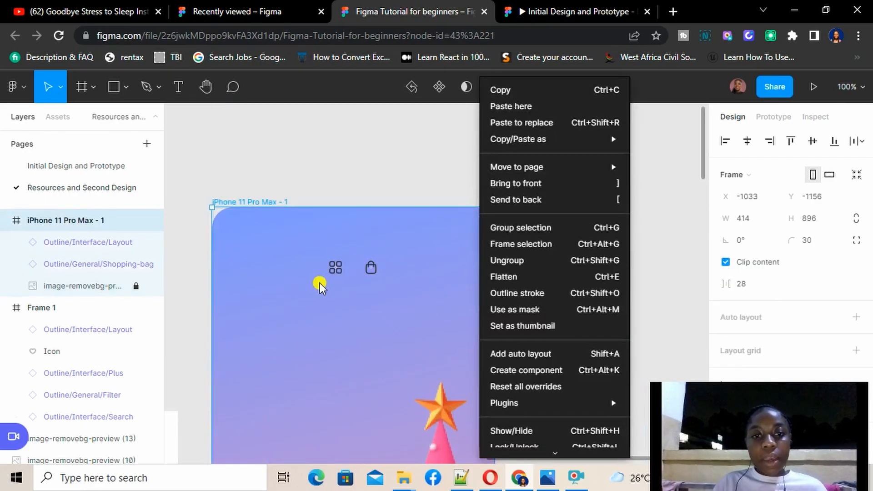
{"action": "left_click", "coordinate": [423, 263]}
{"action": "left_click", "coordinate": [336, 268]}
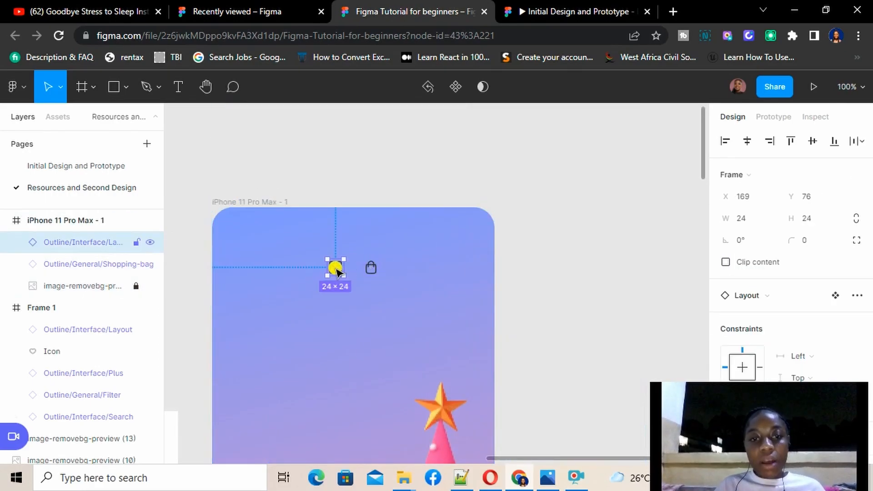
{"action": "left_click_drag", "start_coordinate": [337, 269], "coordinate": [237, 240]}
{"action": "left_click", "coordinate": [370, 268]}
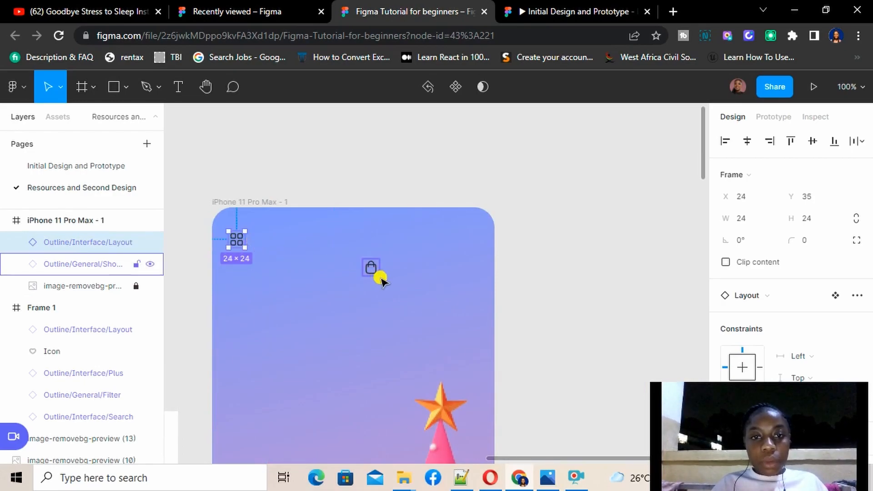
{"action": "left_click_drag", "start_coordinate": [371, 271], "coordinate": [458, 243]}
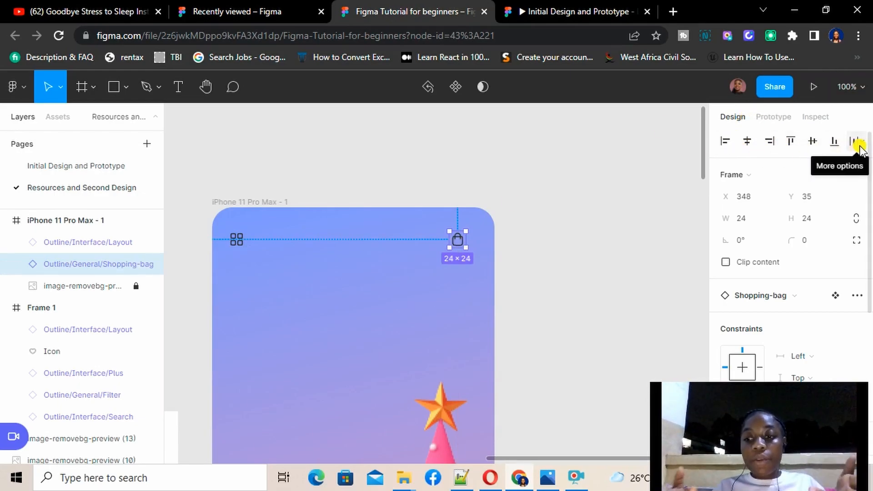
Add a layout grid to the phone frame and change its type to Columns
{"action": "left_click", "coordinate": [245, 201]}
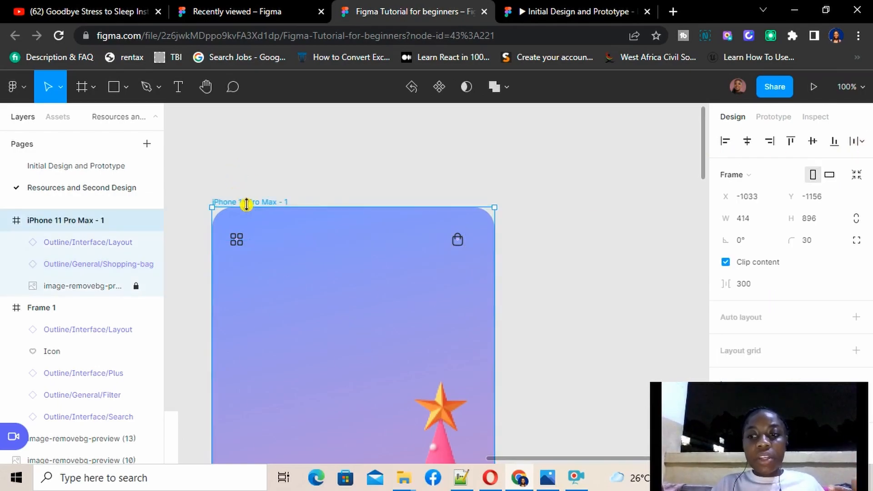
{"action": "scroll", "coordinate": [293, 328], "scroll_direction": "down", "scroll_amount": 3}
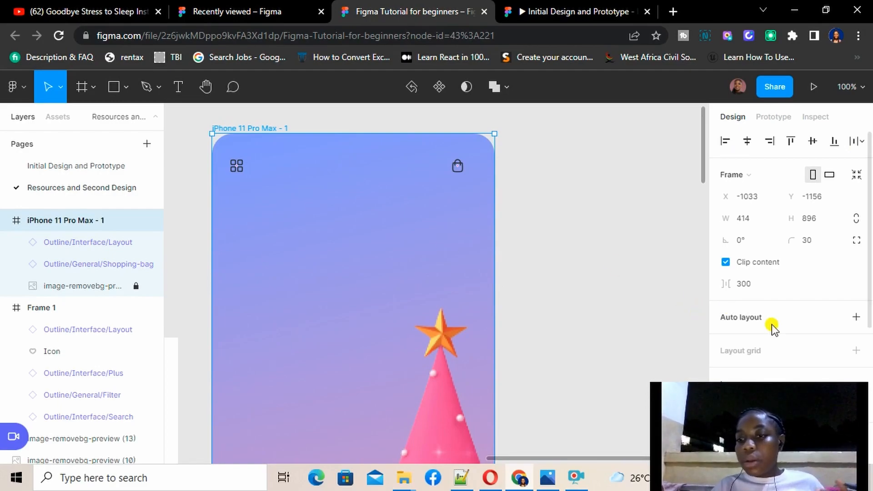
{"action": "left_click", "coordinate": [856, 350]}
{"action": "scroll", "coordinate": [789, 332], "scroll_direction": "down", "scroll_amount": 2}
{"action": "scroll", "coordinate": [789, 331], "scroll_direction": "down", "scroll_amount": 1}
{"action": "left_click", "coordinate": [725, 262]}
{"action": "left_click", "coordinate": [591, 267]}
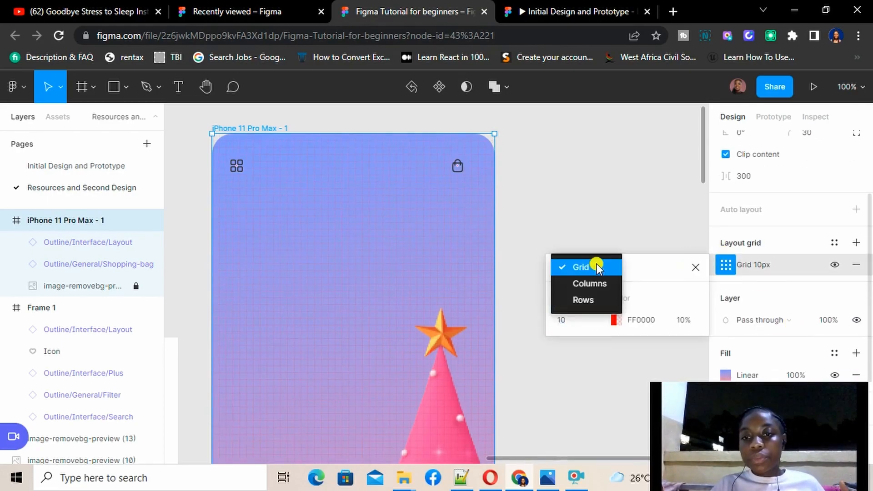
{"action": "left_click", "coordinate": [594, 287]}
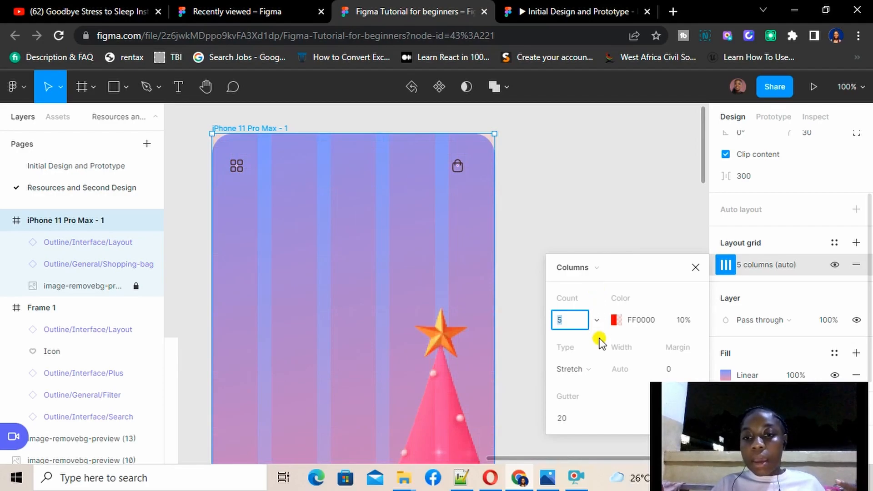
Set the column grid's count to 6 and its margin to 30
{"action": "left_click", "coordinate": [572, 318]}
{"action": "key", "text": "BackSpace"}
{"action": "type", "text": "6"}
{"action": "key", "text": "Return"}
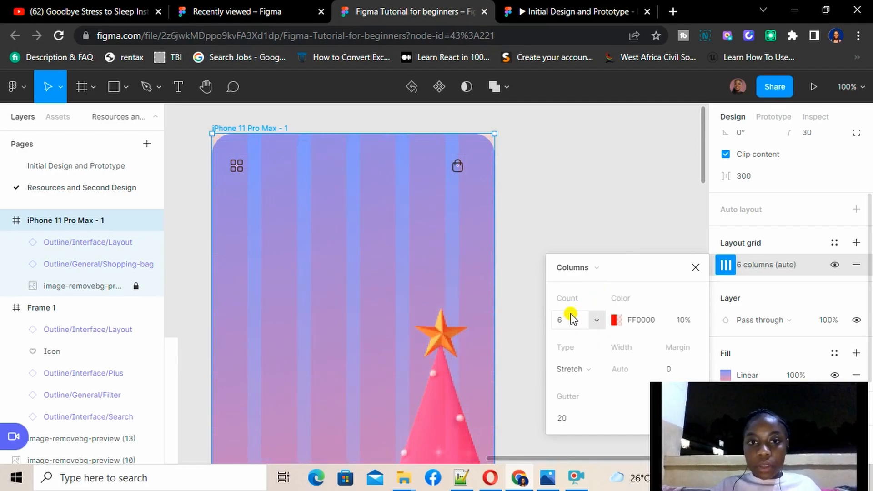
{"action": "left_click", "coordinate": [677, 368]}
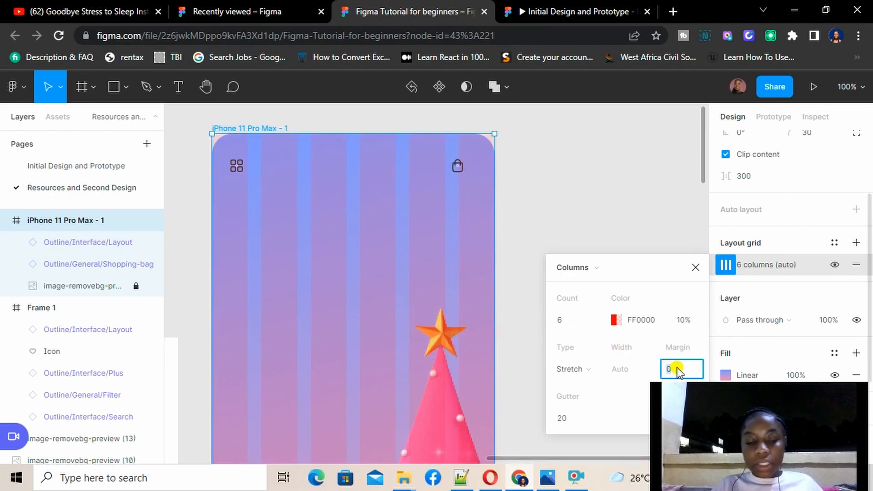
{"action": "type", "text": "3"}
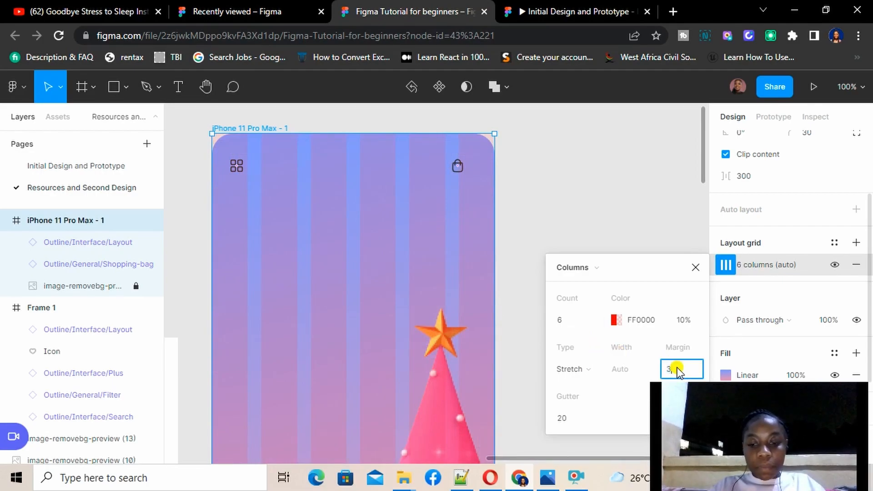
{"action": "key", "text": "Return"}
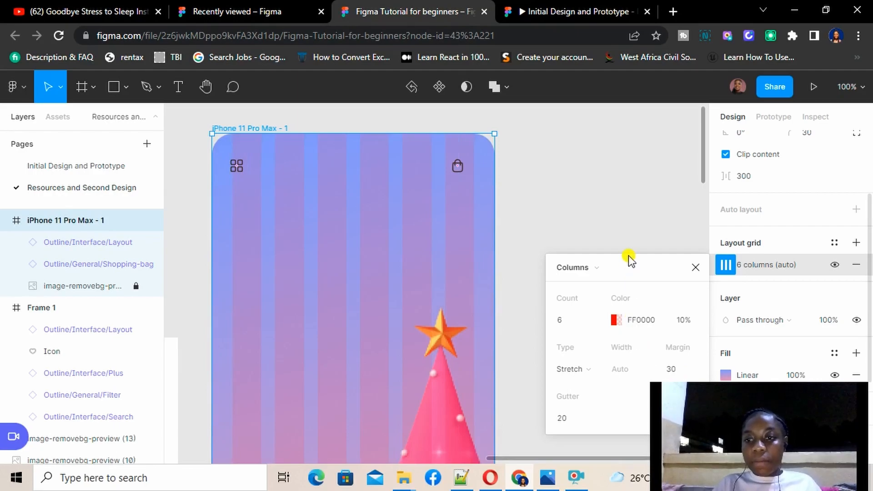
Close the grid settings and move the shopping-bag icon out to the outer edge of the last grid column
{"action": "left_click", "coordinate": [697, 266]}
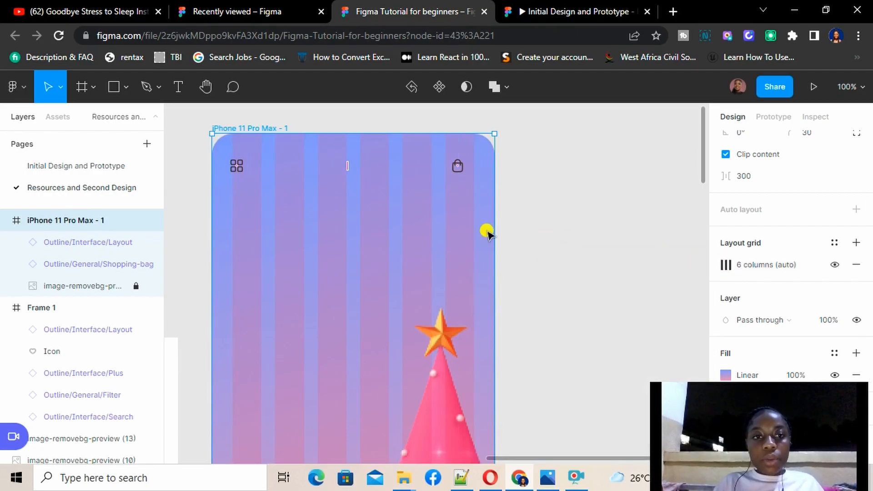
{"action": "scroll", "coordinate": [395, 222], "scroll_direction": "up", "scroll_amount": 2}
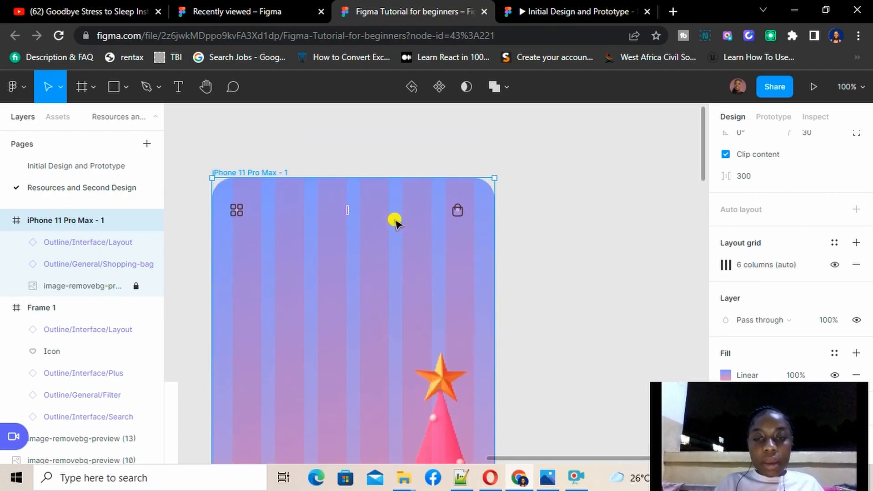
{"action": "left_click", "coordinate": [457, 210]}
{"action": "key", "text": "plus"}
{"action": "scroll", "coordinate": [457, 210], "scroll_direction": "up", "scroll_amount": 3}
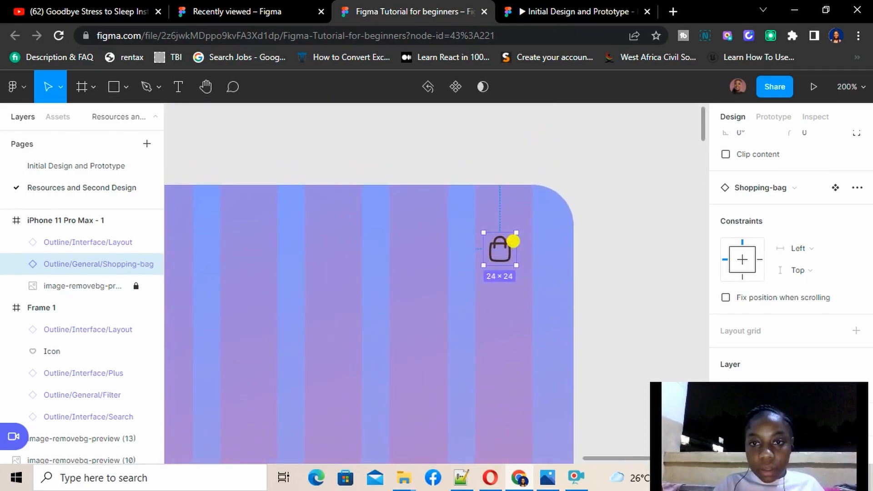
{"action": "left_click_drag", "start_coordinate": [504, 256], "coordinate": [523, 249]}
Move the layout icon to the first grid column's outer edge, level with the shopping-bag icon, and check both together
{"action": "scroll", "coordinate": [411, 288], "scroll_direction": "left", "scroll_amount": 5}
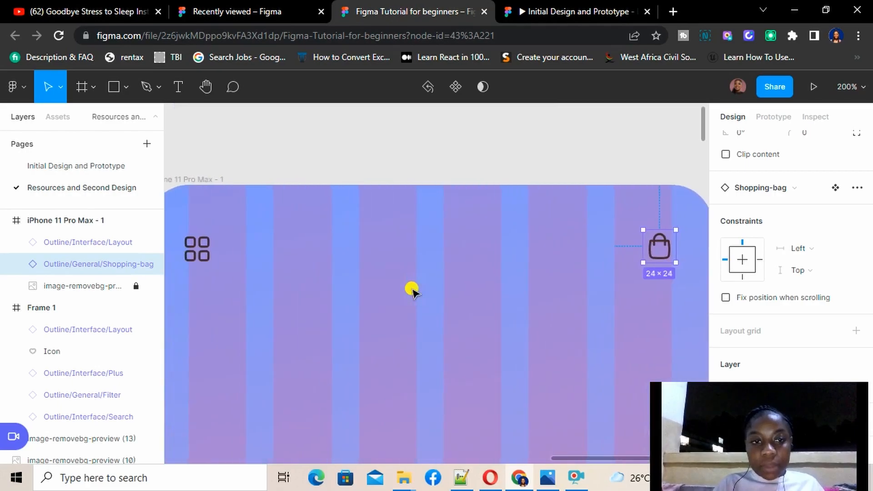
{"action": "left_click", "coordinate": [232, 243]}
{"action": "left_click_drag", "start_coordinate": [230, 242], "coordinate": [236, 240]}
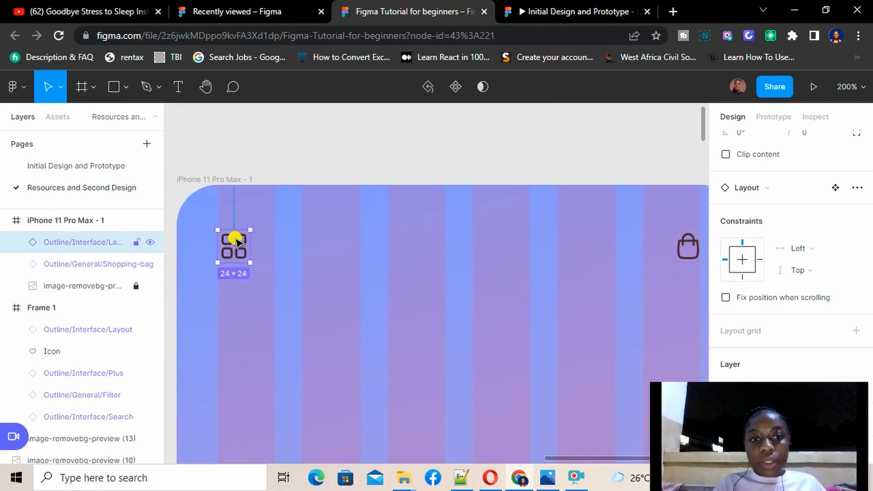
{"action": "scroll", "coordinate": [413, 288], "scroll_direction": "right", "scroll_amount": 3}
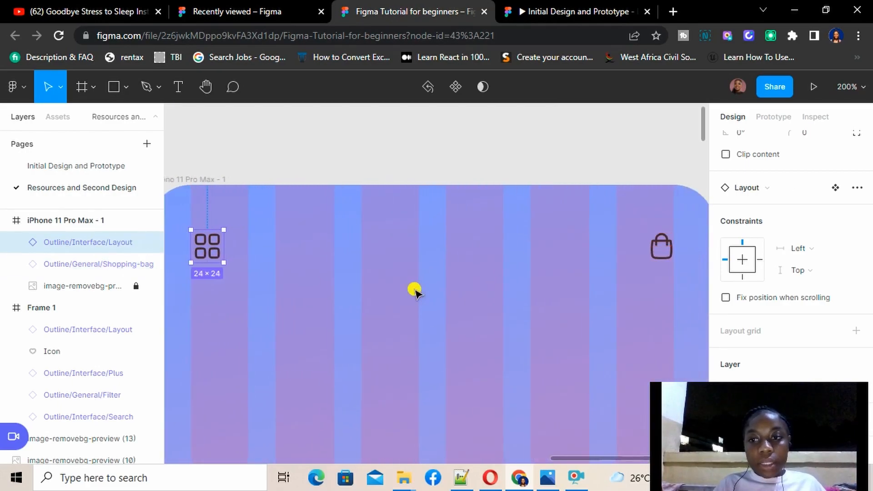
{"action": "left_click", "coordinate": [648, 248]}
{"action": "left_click", "coordinate": [204, 255], "text": "shift"}
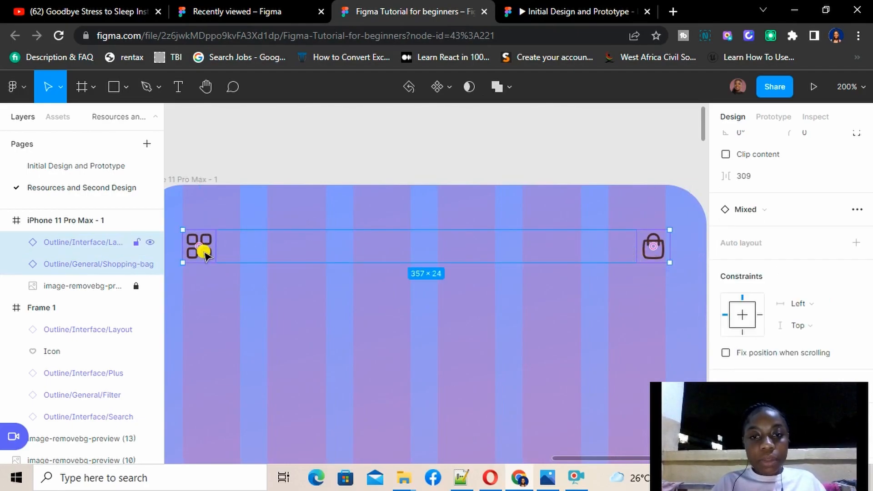
{"action": "left_click", "coordinate": [554, 297]}
{"action": "scroll", "coordinate": [554, 375], "scroll_direction": "down", "scroll_amount": 2}
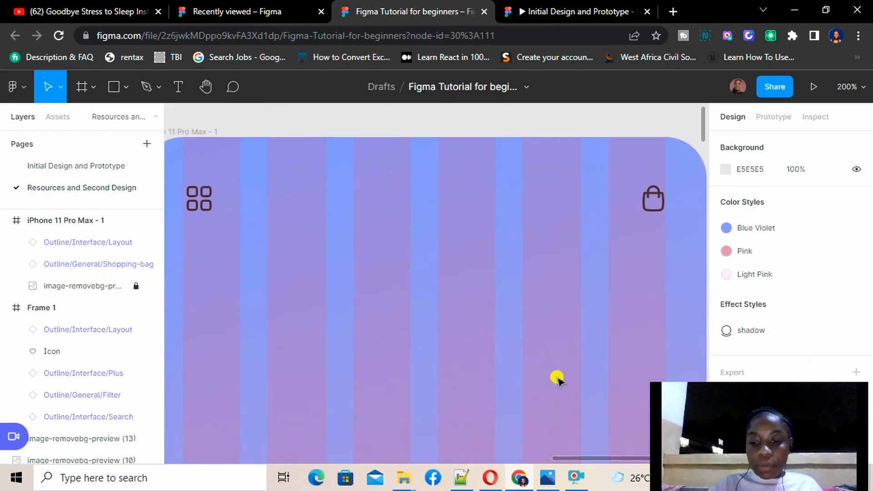
Add the headline text "Find your best gift here" below the layout icon in the phone frame
{"action": "key", "text": "shift+0"}
{"action": "scroll", "coordinate": [555, 376], "scroll_direction": "down", "scroll_amount": 4}
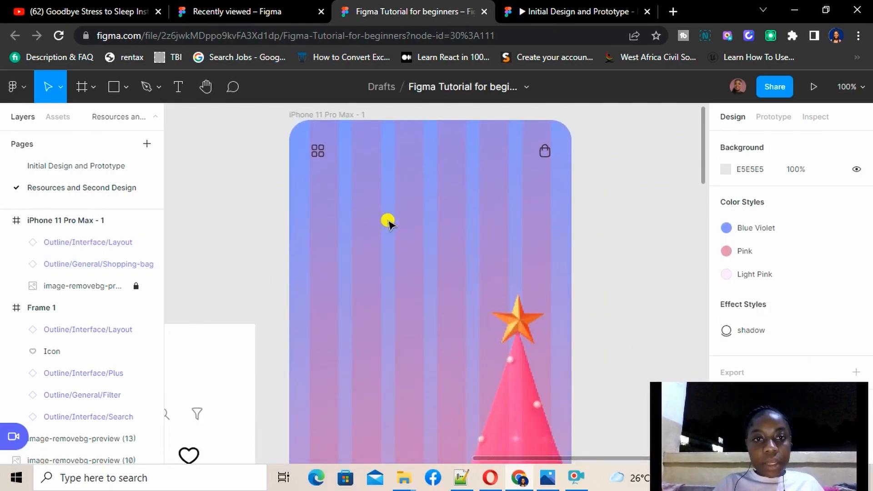
{"action": "key", "text": "t"}
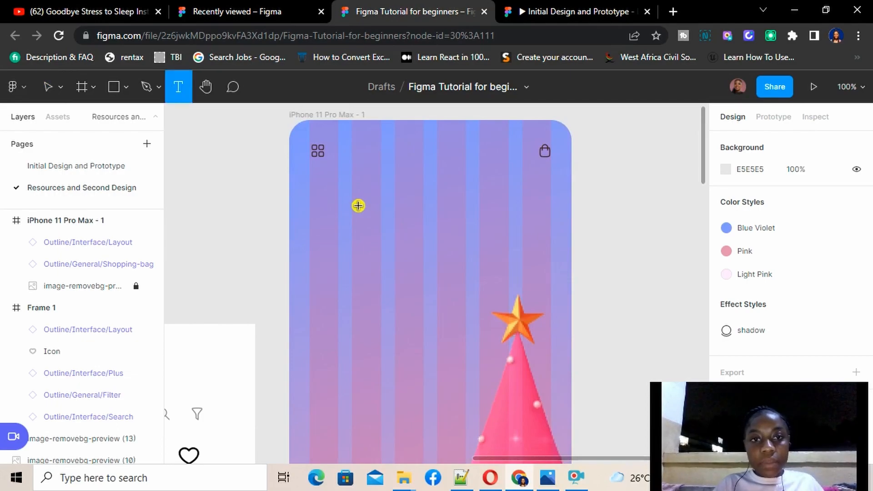
{"action": "left_click", "coordinate": [313, 190]}
{"action": "type", "text": "Find your"}
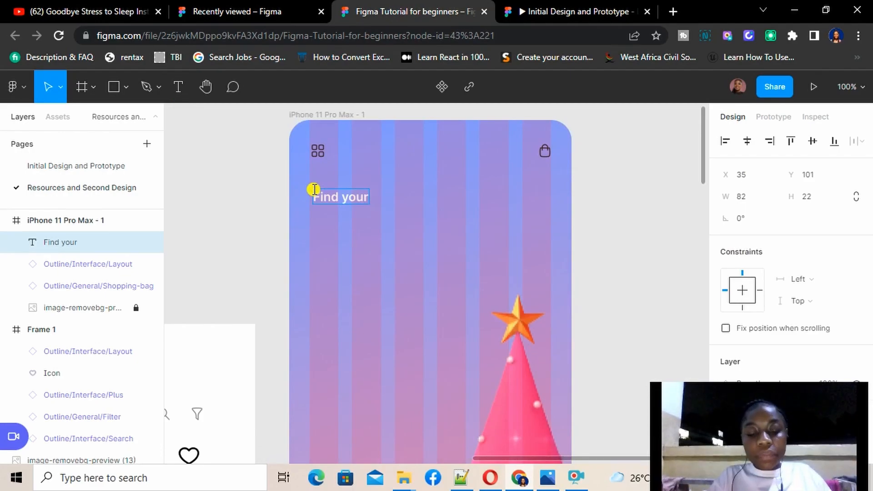
{"action": "type", "text": "best"}
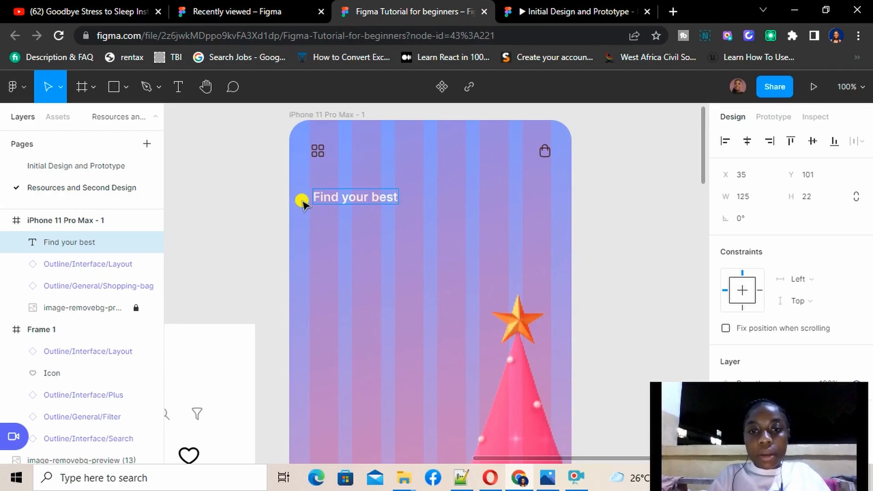
{"action": "type", "text": " gift here"}
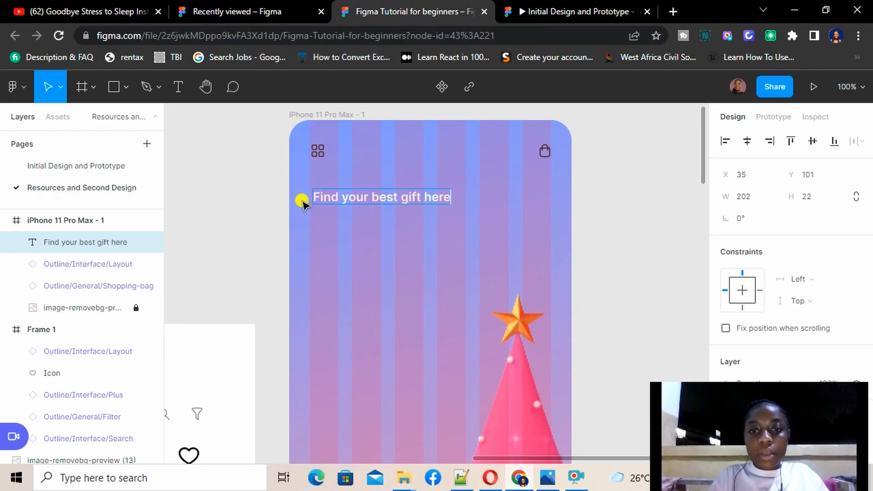
{"action": "key", "text": "Escape"}
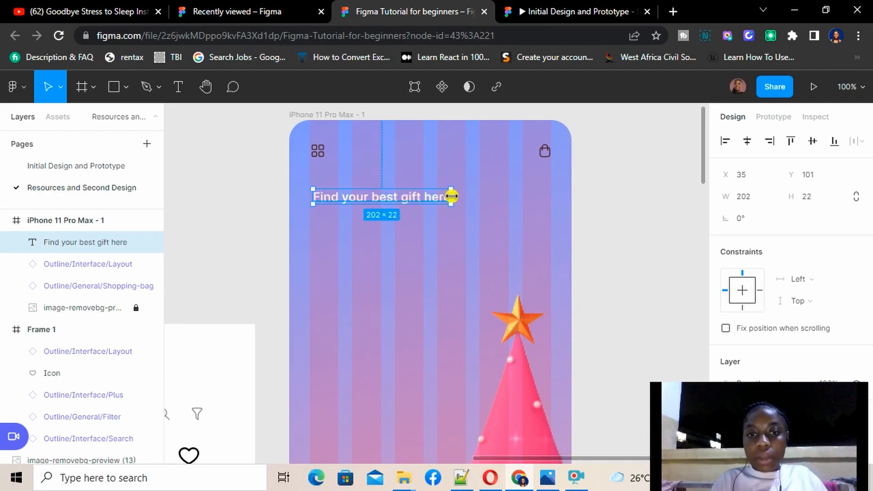
Replace "gift here" with "present" in the headline so it reads "Find your best present"
{"action": "double_click", "coordinate": [418, 200]}
{"action": "left_click", "coordinate": [410, 196]}
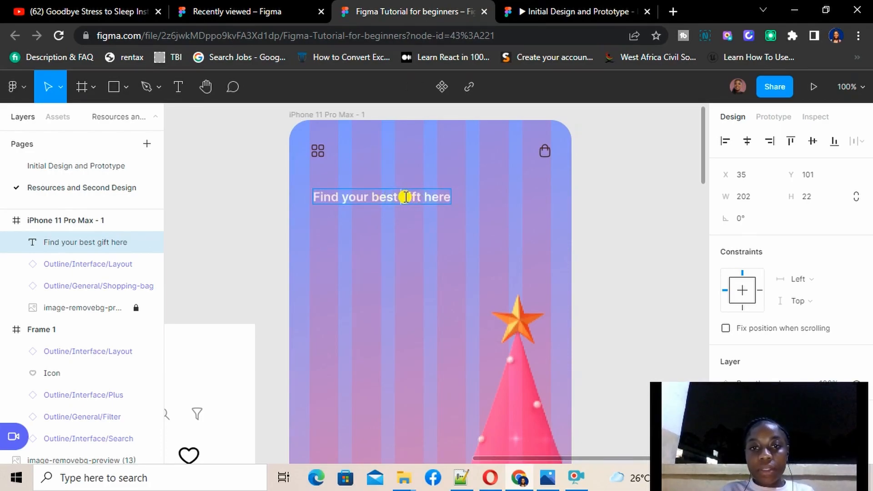
{"action": "left_click_drag", "start_coordinate": [406, 197], "coordinate": [451, 196]}
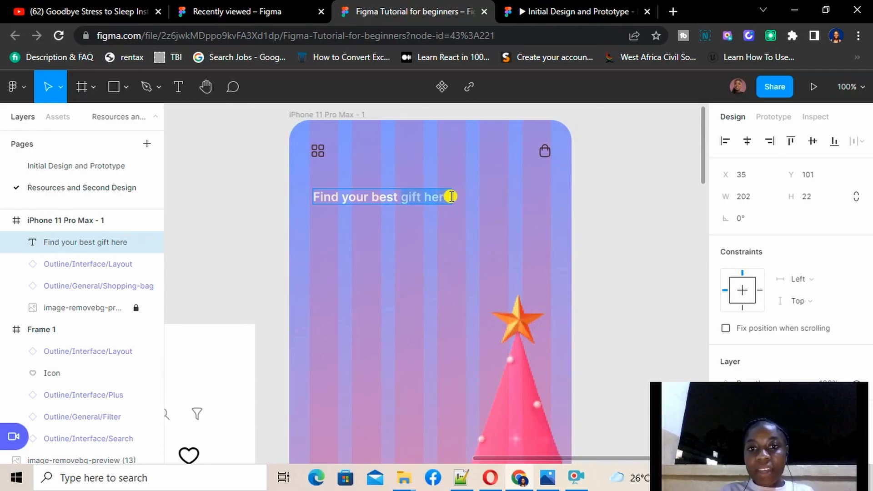
{"action": "type", "text": "present"}
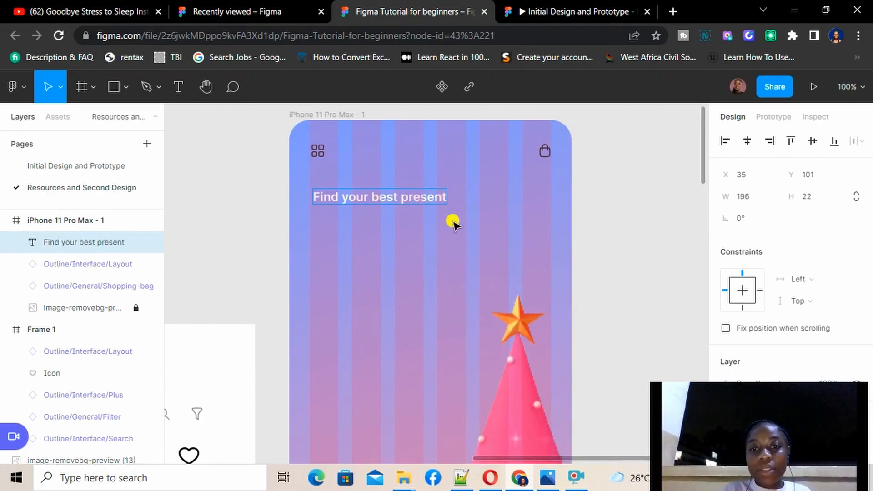
{"action": "key", "text": "Escape"}
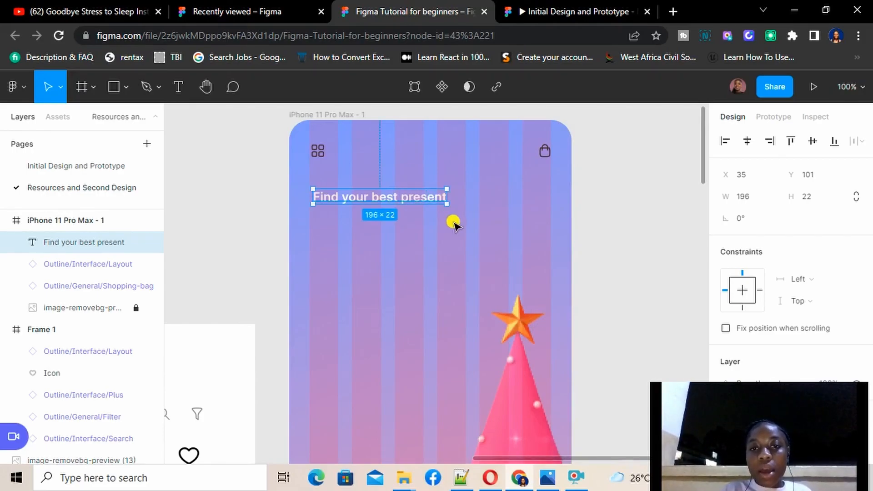
Set the headline's font size to 36
{"action": "scroll", "coordinate": [778, 347], "scroll_direction": "down", "scroll_amount": 4}
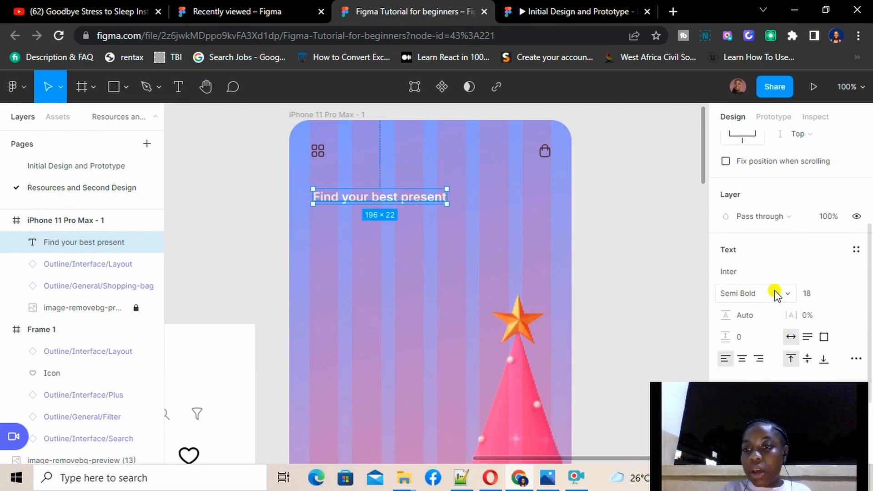
{"action": "left_click", "coordinate": [811, 298]}
{"action": "type", "text": "30"}
{"action": "key", "text": "Return"}
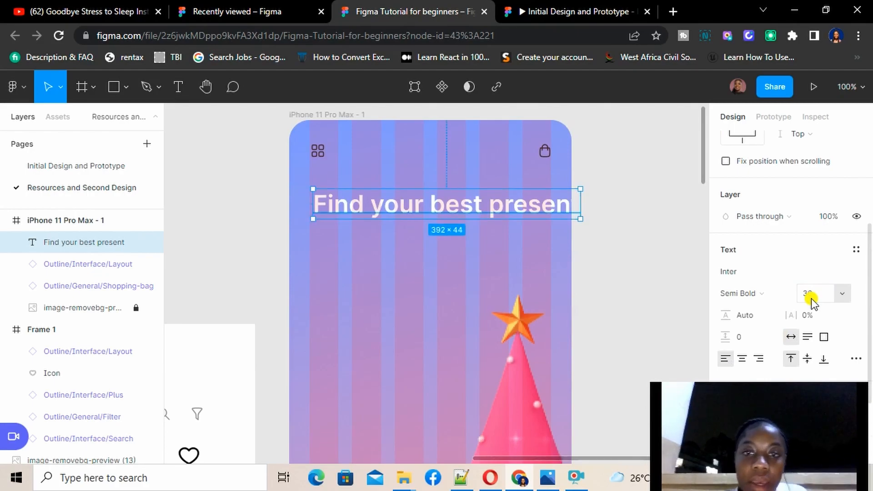
Narrow the headline's text box to about 224 wide so it wraps onto two lines, and place it at X 30, Y 106
{"action": "left_click_drag", "start_coordinate": [584, 200], "coordinate": [466, 224]}
{"action": "left_click_drag", "start_coordinate": [389, 224], "coordinate": [380, 227]}
{"action": "left_click", "coordinate": [505, 214]}
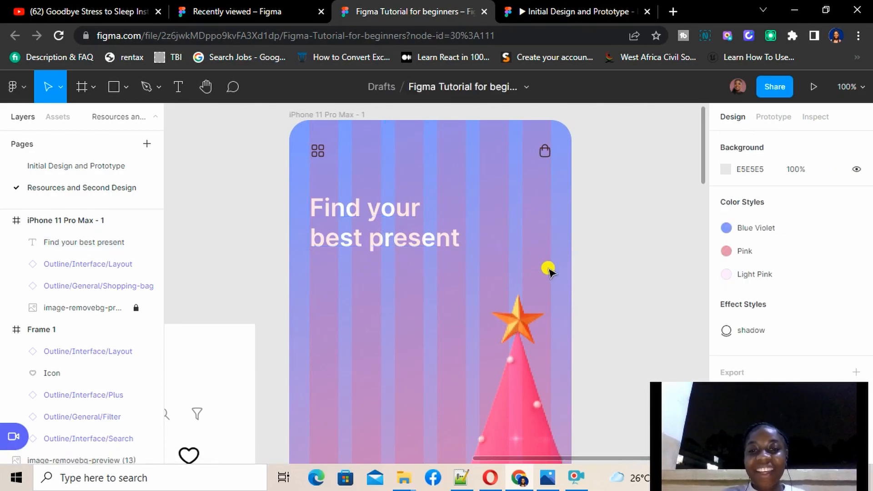
{"action": "left_click", "coordinate": [412, 230]}
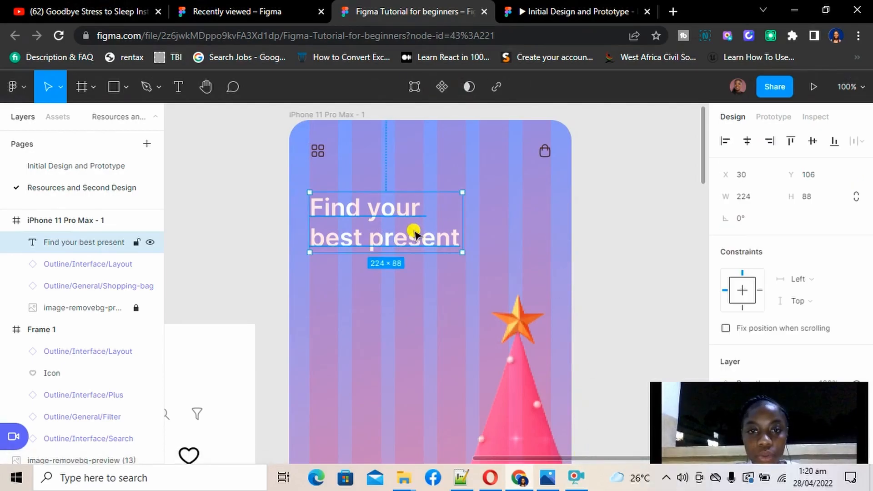
{"action": "scroll", "coordinate": [730, 301], "scroll_direction": "down", "scroll_amount": 6}
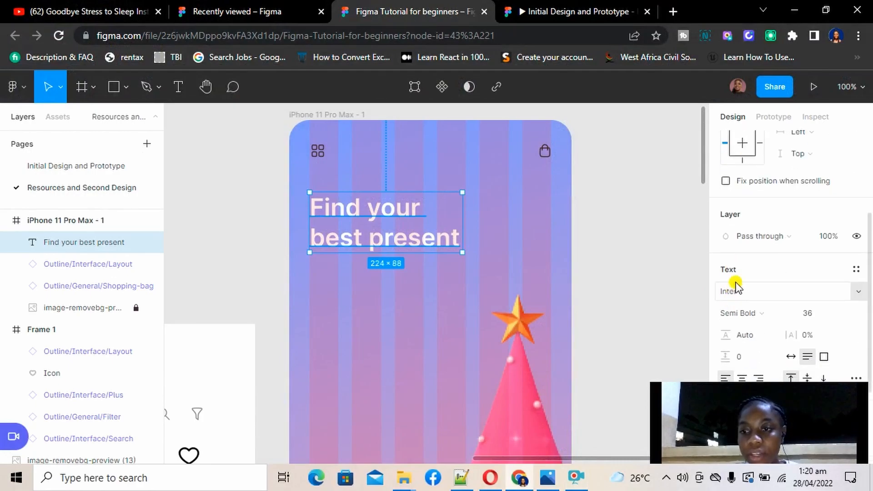
{"action": "scroll", "coordinate": [737, 286], "scroll_direction": "up", "scroll_amount": 1}
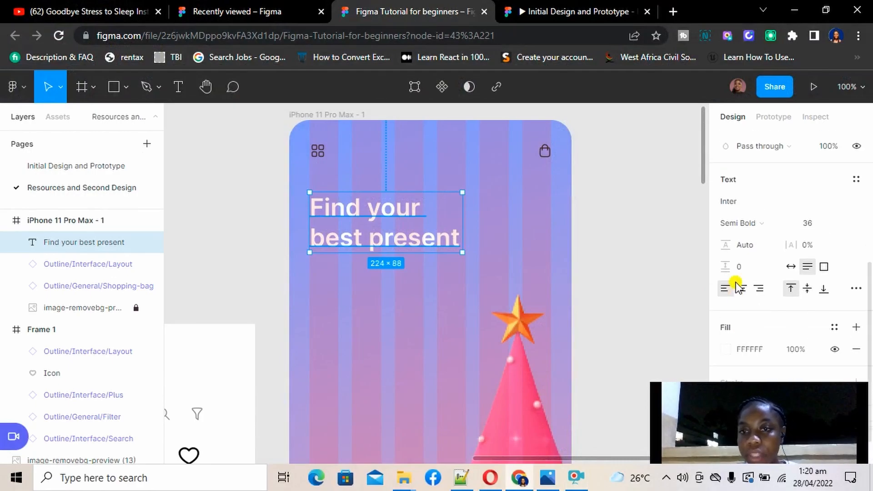
Toggle the visibility of the phone frame's column layout grid
{"action": "left_click", "coordinate": [321, 116]}
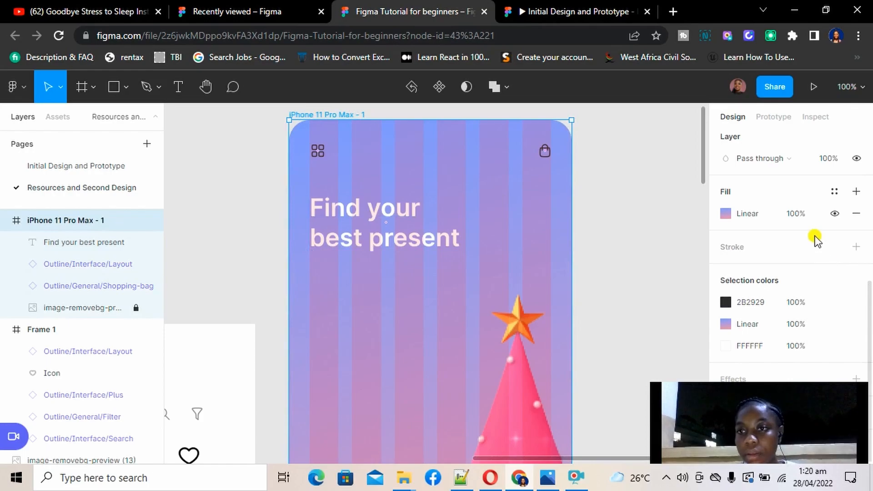
{"action": "scroll", "coordinate": [814, 239], "scroll_direction": "up", "scroll_amount": 2}
{"action": "scroll", "coordinate": [816, 241], "scroll_direction": "up", "scroll_amount": 2}
{"action": "left_click", "coordinate": [834, 266]}
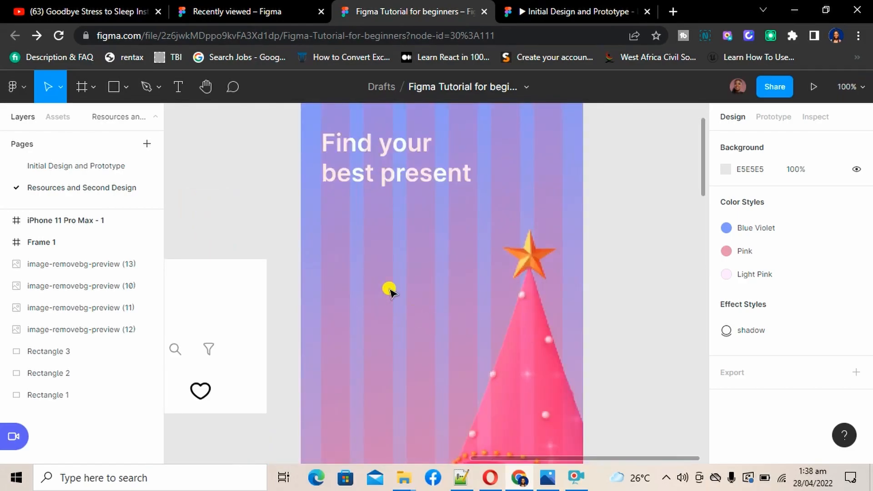
Draw a rectangle about 97 × 97 below the headline at X 30, Y 218
{"action": "key", "text": "r"}
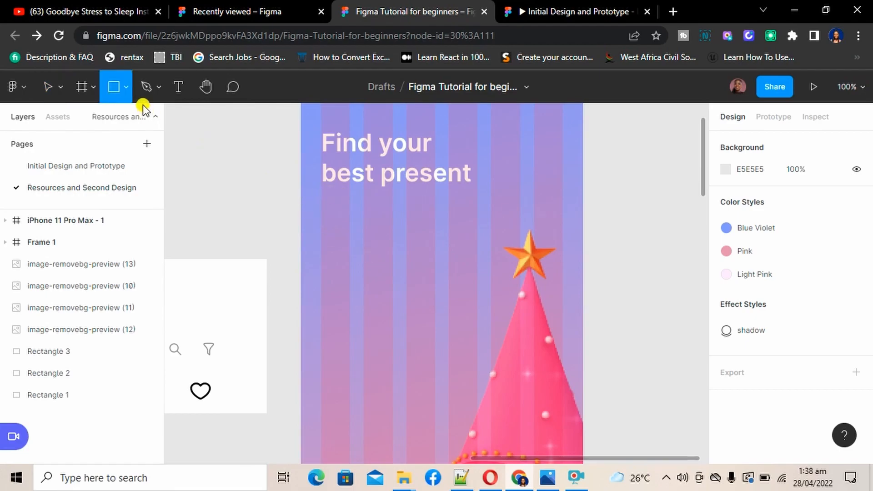
{"action": "left_click", "coordinate": [123, 87]}
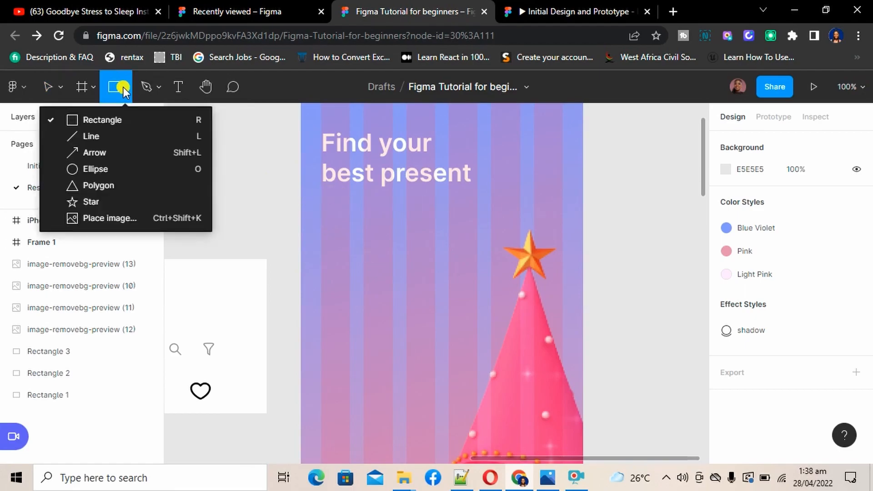
{"action": "left_click", "coordinate": [94, 121]}
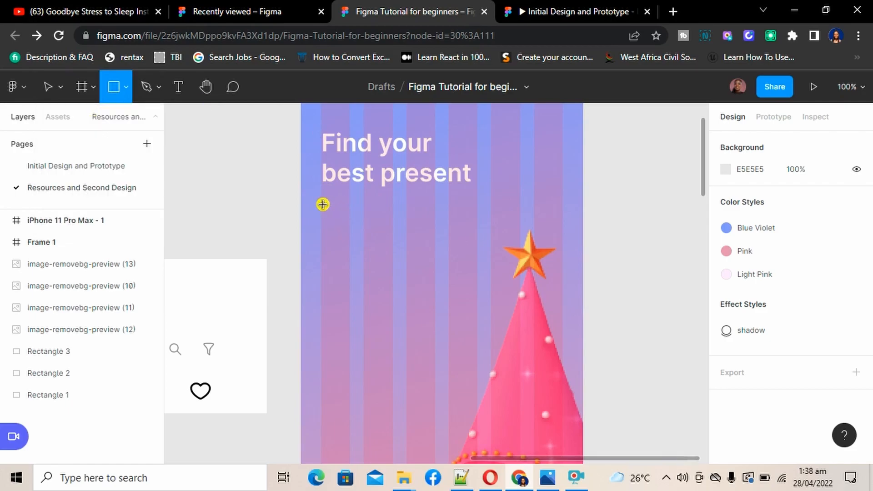
{"action": "mouse_move", "coordinate": [322, 204]}
{"action": "left_mouse_down"}
{"action": "mouse_move", "coordinate": [388, 226]}
{"action": "mouse_move", "coordinate": [292, 136]}
{"action": "mouse_move", "coordinate": [370, 187]}
{"action": "left_mouse_up"}
{"action": "double_click", "coordinate": [387, 225]}
{"action": "key", "text": "Escape"}
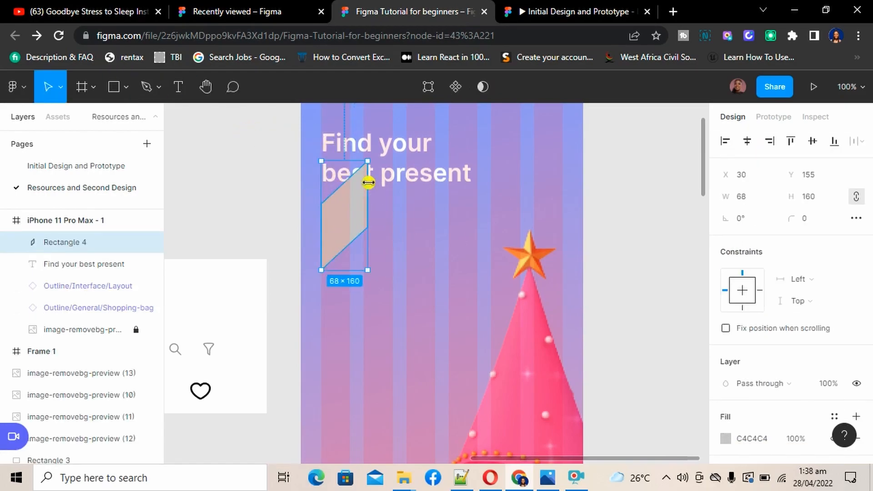
{"action": "key", "text": "ctrl+z"}
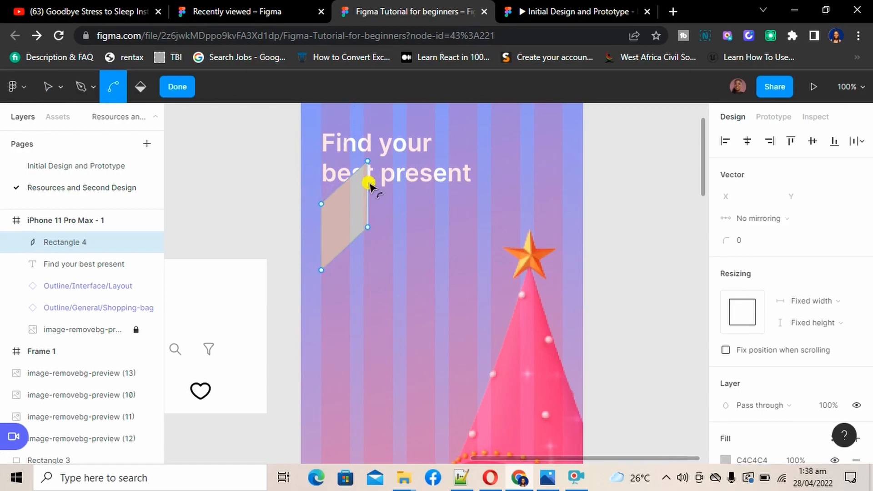
{"action": "key", "text": "ctrl+z"}
{"action": "key", "text": "ctrl+z"}
{"action": "key", "text": "ctrl+z"}
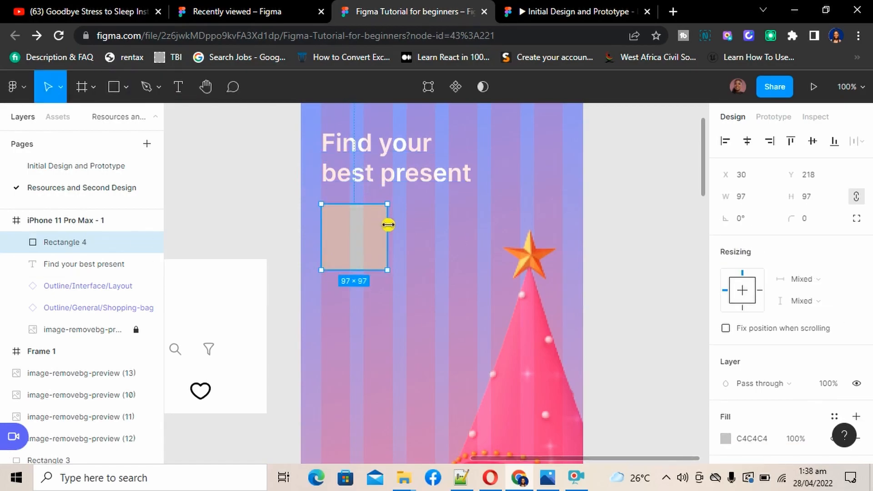
Resize the rectangle below the headline to about 41 high and wide enough to span the first five grid columns
{"action": "left_click_drag", "start_coordinate": [388, 225], "coordinate": [478, 215]}
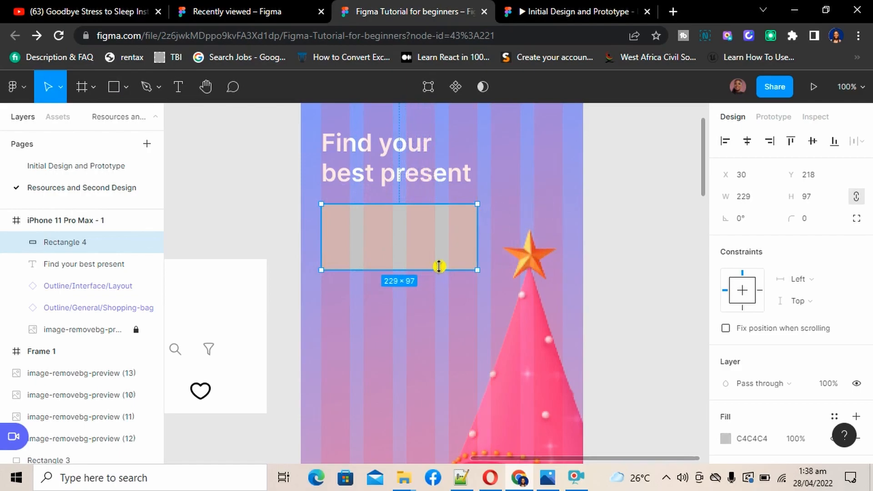
{"action": "left_click_drag", "start_coordinate": [439, 267], "coordinate": [441, 232]}
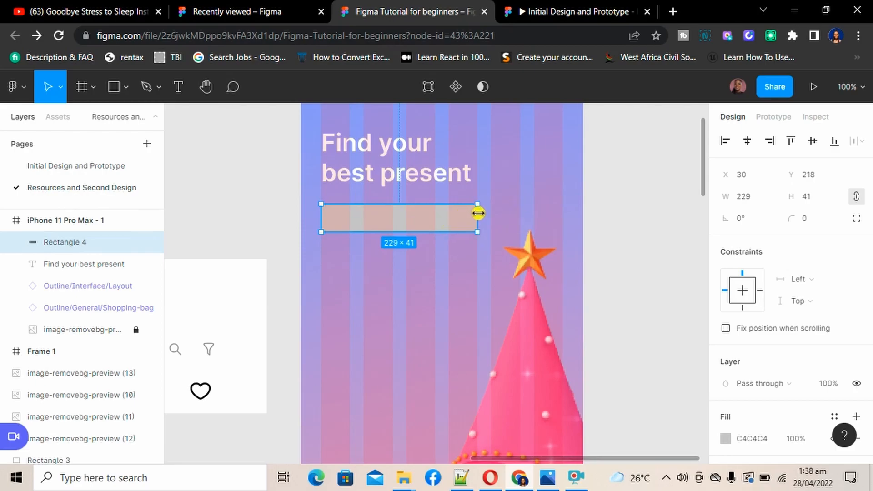
{"action": "left_click_drag", "start_coordinate": [477, 214], "coordinate": [520, 211]}
{"action": "left_click", "coordinate": [420, 269]}
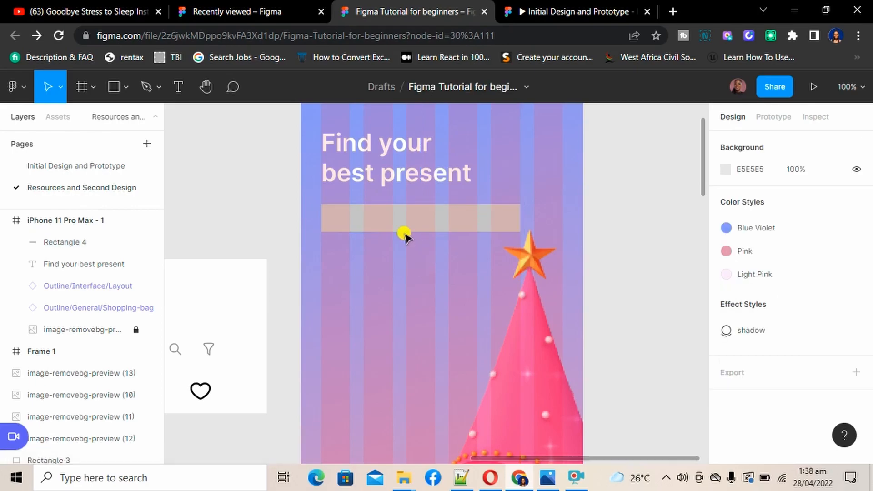
Round the corners of the rectangle below the headline with a corner radius of 5
{"action": "left_click", "coordinate": [395, 228]}
{"action": "left_click", "coordinate": [808, 222]}
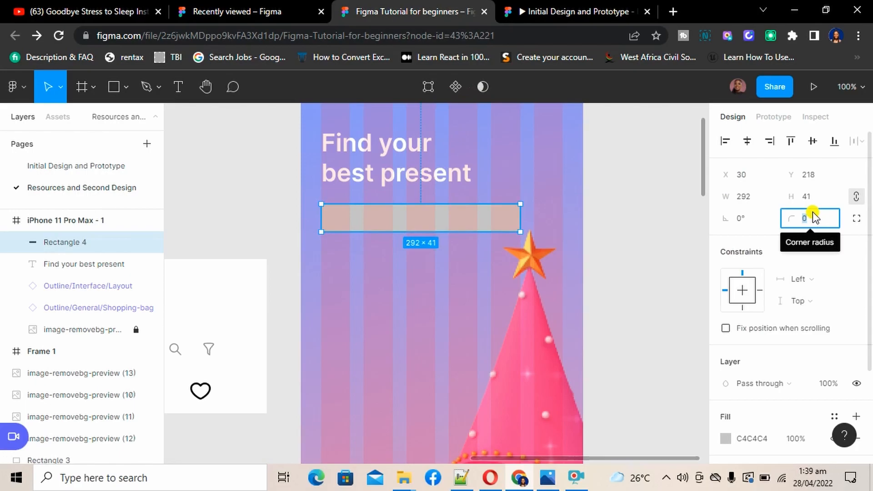
{"action": "key", "text": "Escape"}
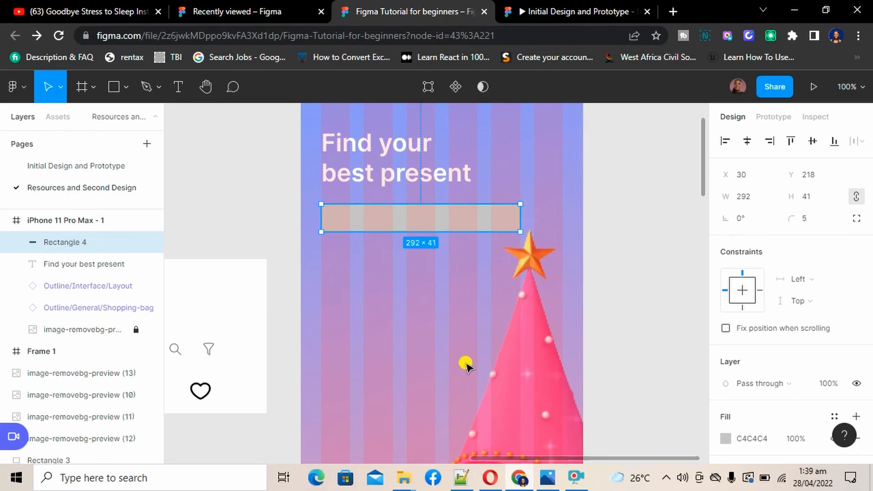
{"action": "left_click", "coordinate": [434, 378]}
{"action": "double_click", "coordinate": [457, 225]}
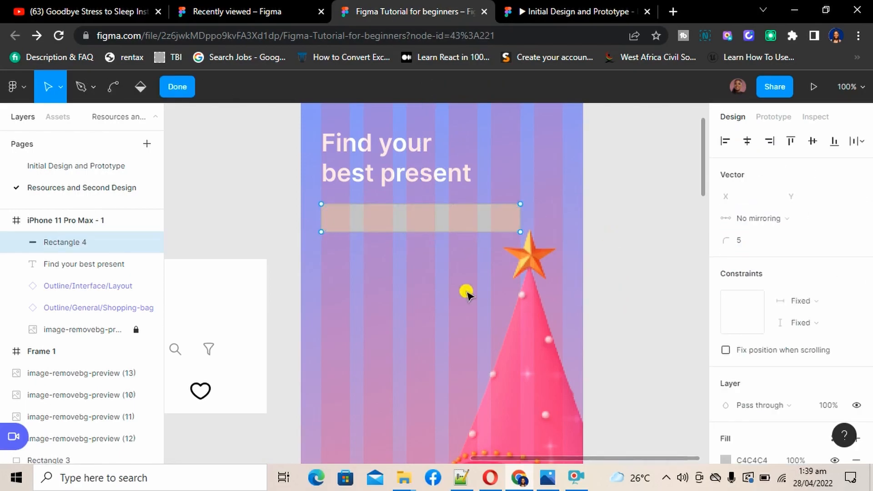
{"action": "left_click", "coordinate": [180, 84]}
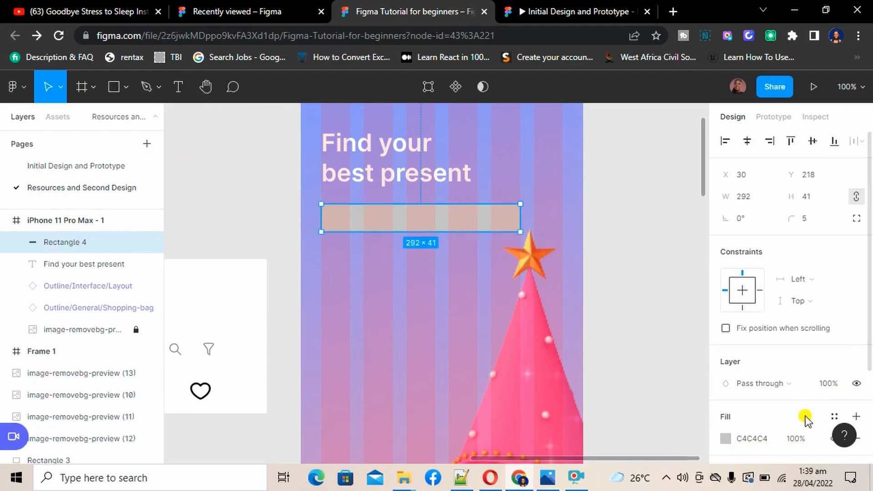
Change the fill of the rounded bar below the headline to white (FFFFFF)
{"action": "left_click", "coordinate": [726, 439]}
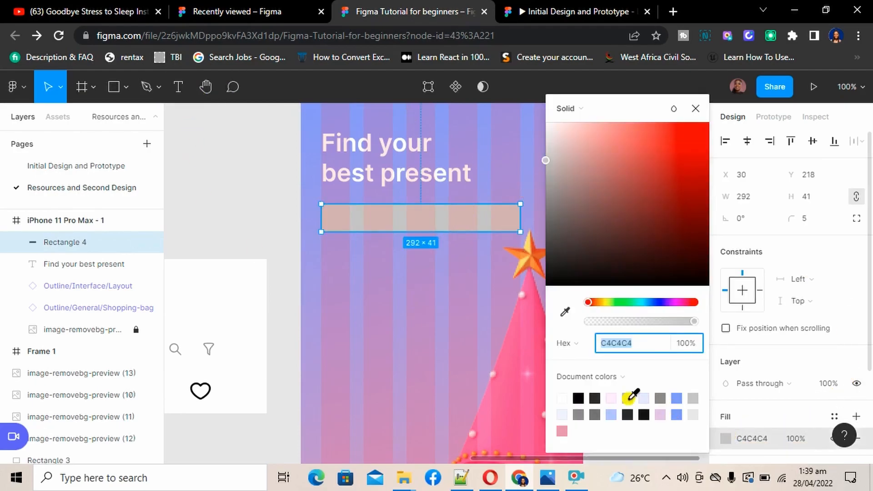
{"action": "left_click", "coordinate": [562, 398]}
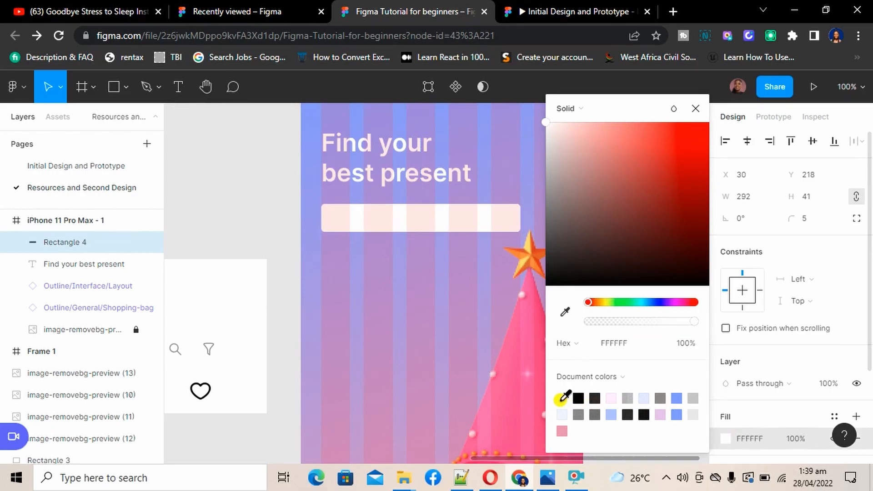
{"action": "left_click", "coordinate": [697, 109]}
{"action": "left_click", "coordinate": [423, 280]}
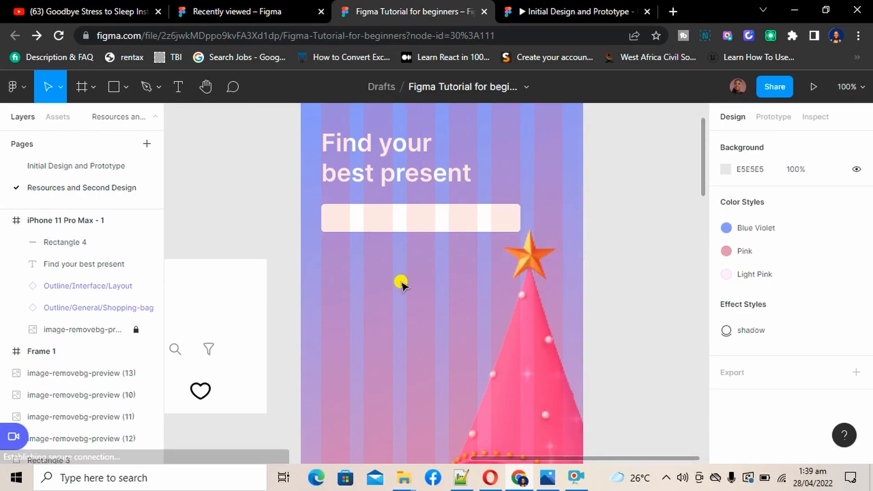
Move the search icon from Frame 1 onto the start of the white bar, at X 48, Y 226
{"action": "scroll", "coordinate": [290, 325], "scroll_direction": "left", "scroll_amount": 2}
{"action": "scroll", "coordinate": [291, 325], "scroll_direction": "down", "scroll_amount": 1}
{"action": "left_click", "coordinate": [217, 329]}
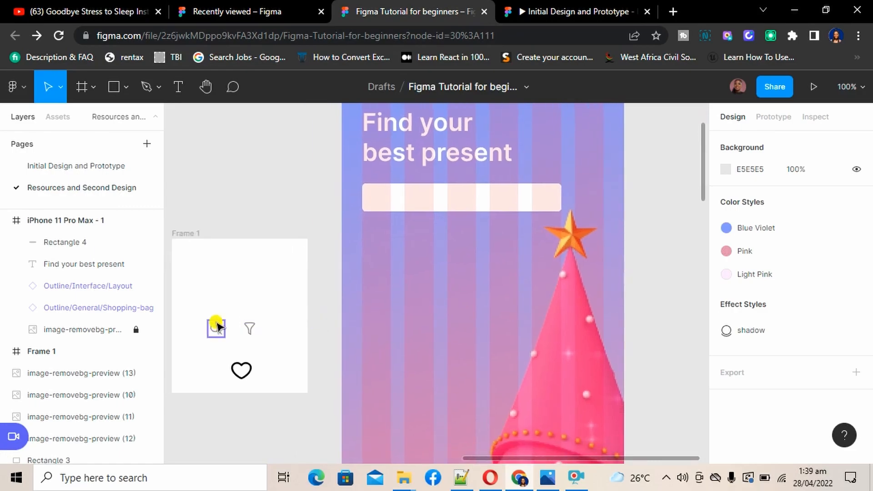
{"action": "left_click_drag", "start_coordinate": [217, 331], "coordinate": [382, 203]}
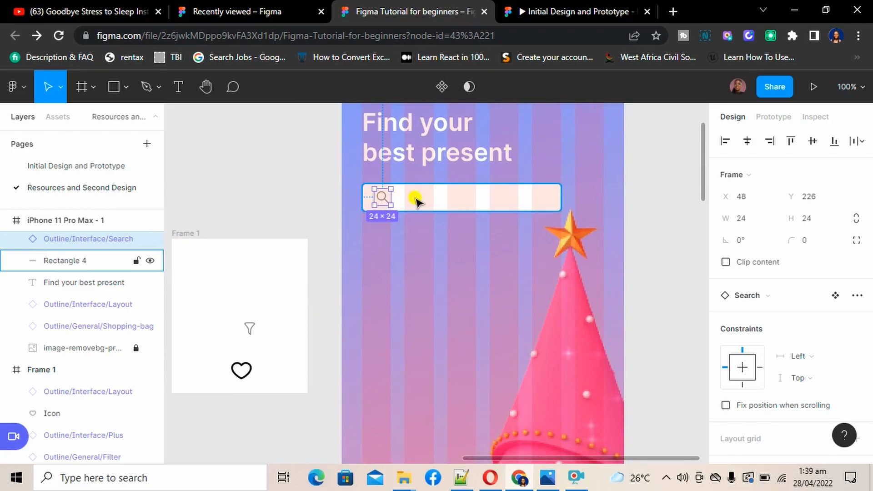
Add the text "Search..." beside the search icon in the white bar
{"action": "key", "text": "t"}
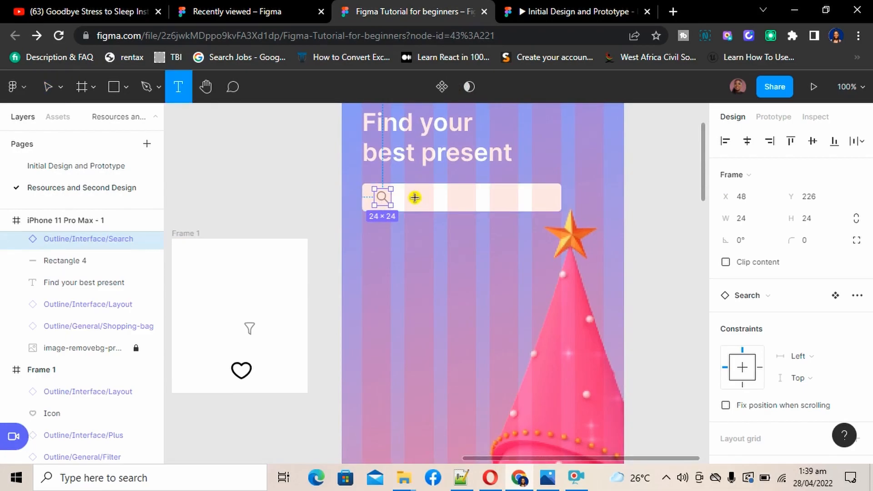
{"action": "left_click", "coordinate": [415, 197]}
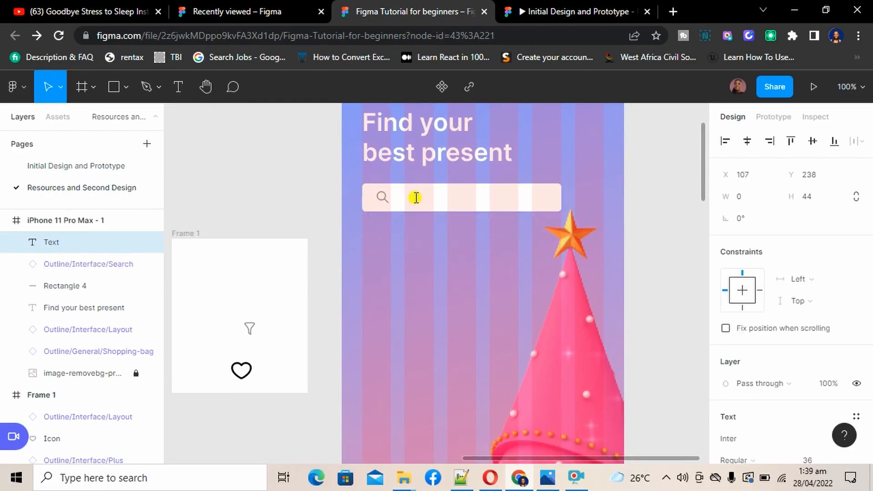
{"action": "type", "text": "Search..."}
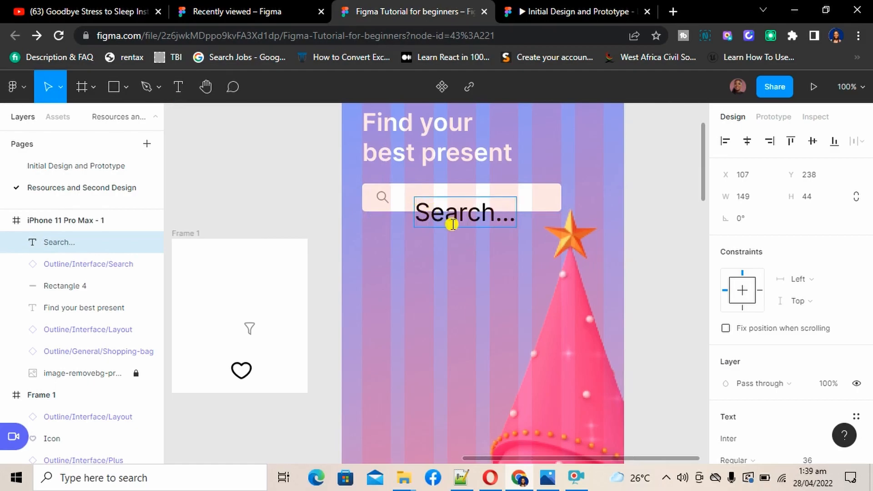
{"action": "key", "text": "Escape"}
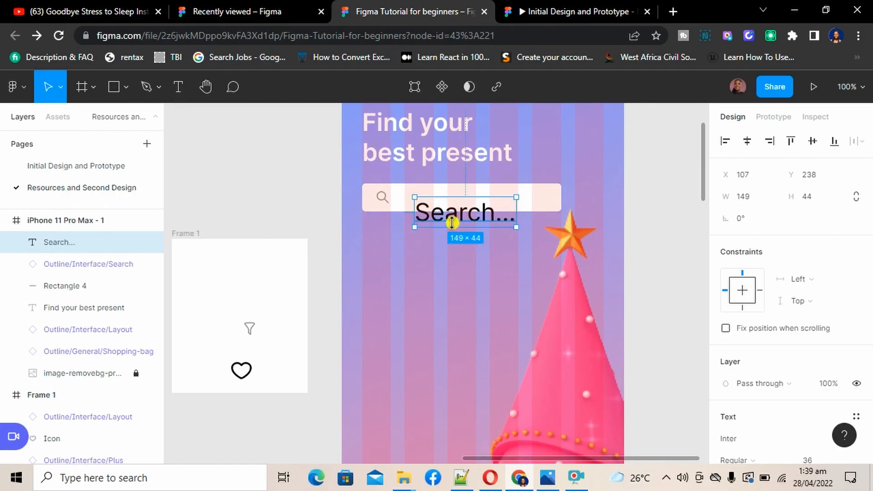
Set the "Search..." text to font size 12 and its fill to grey 707070
{"action": "scroll", "coordinate": [772, 363], "scroll_direction": "down", "scroll_amount": 2}
{"action": "left_click", "coordinate": [832, 385]}
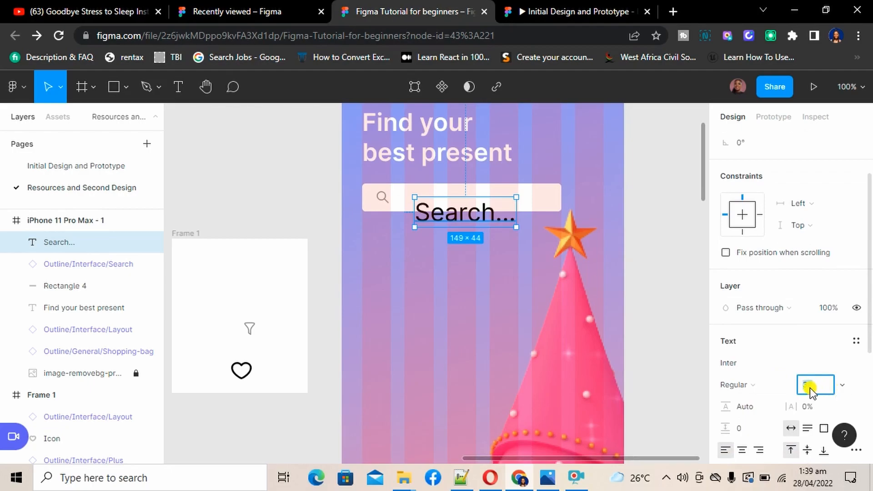
{"action": "type", "text": "12"}
{"action": "key", "text": "Return"}
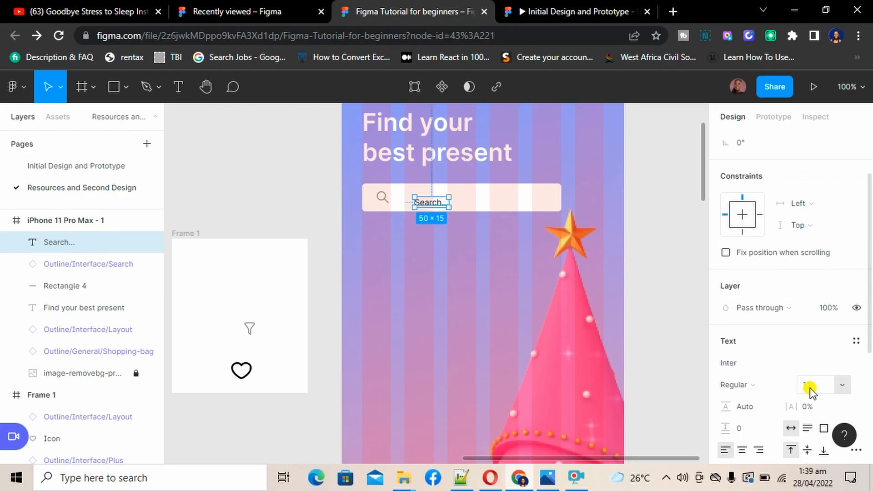
{"action": "scroll", "coordinate": [773, 384], "scroll_direction": "down", "scroll_amount": 3}
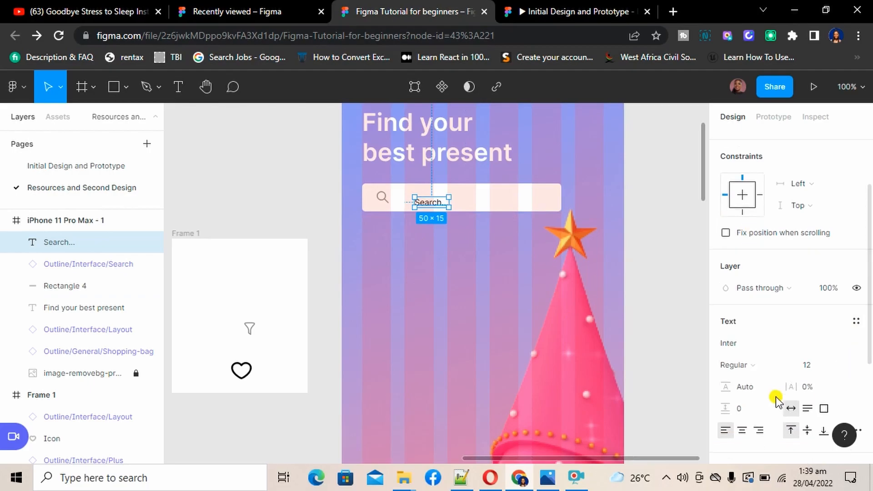
{"action": "left_click", "coordinate": [726, 386]}
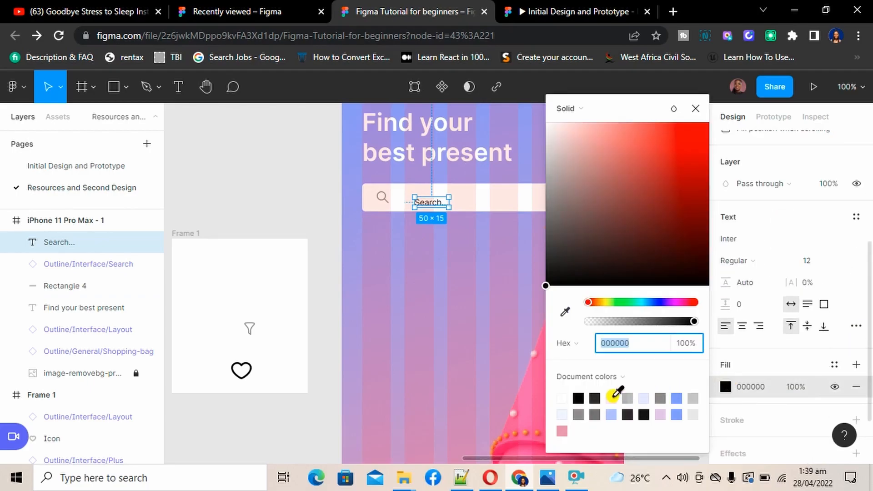
{"action": "left_click", "coordinate": [595, 414]}
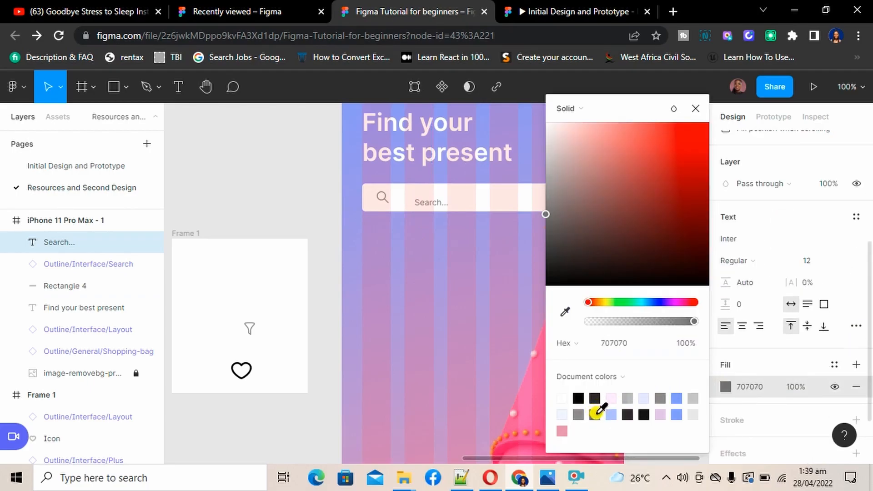
{"action": "left_click", "coordinate": [696, 108]}
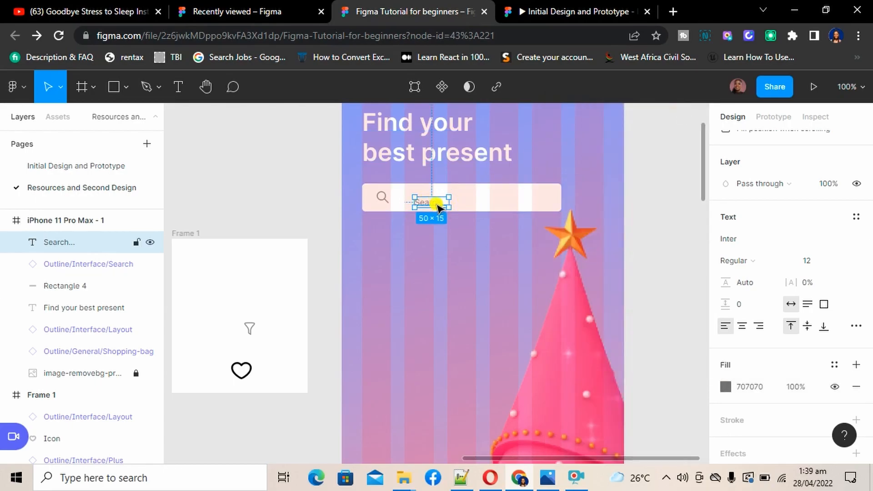
Align the vertical and horizontal centers of the "Search..." text and the white bar
{"action": "left_click", "coordinate": [497, 190], "text": "shift"}
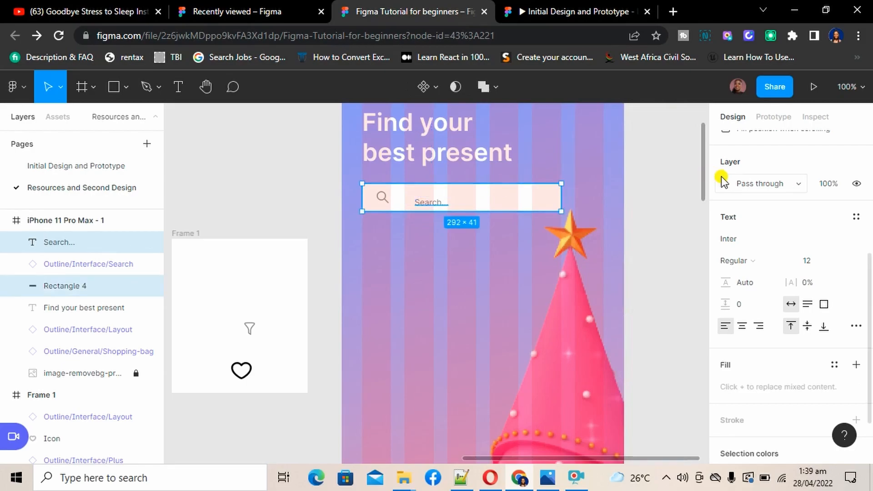
{"action": "scroll", "coordinate": [737, 182], "scroll_direction": "up", "scroll_amount": 5}
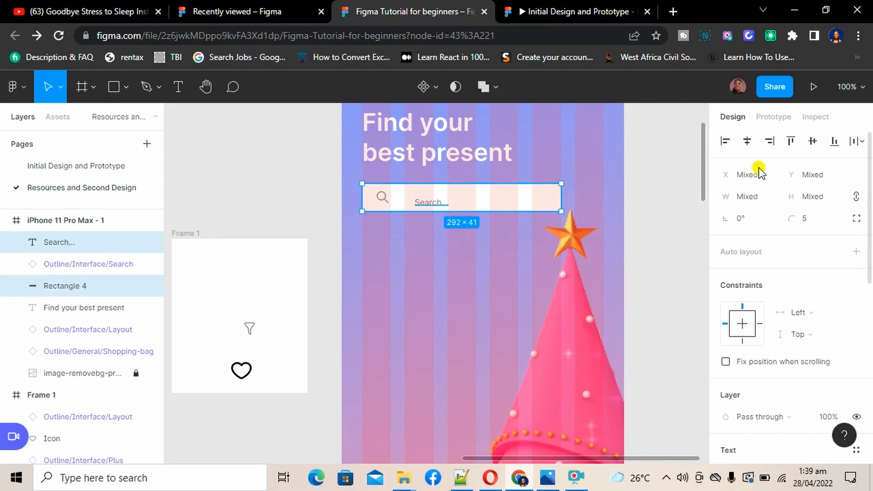
{"action": "left_click", "coordinate": [814, 141]}
{"action": "left_click", "coordinate": [747, 141]}
Nudge the "Search..." text left within the bar to about X 88, just after the search icon
{"action": "left_click", "coordinate": [425, 258]}
{"action": "left_click", "coordinate": [472, 200]}
{"action": "key", "text": "Left"}
{"action": "key", "text": "Left"}
{"action": "key", "text": "Left"}
{"action": "key", "text": "Left"}
{"action": "key", "text": "Left"}
{"action": "key", "text": "Left"}
{"action": "key", "text": "Left"}
{"action": "key", "text": "Left"}
{"action": "key", "text": "Left"}
{"action": "key", "text": "Left"}
{"action": "key", "text": "Left"}
{"action": "key", "text": "Left"}
{"action": "key", "text": "Left"}
{"action": "key", "text": "Left"}
{"action": "key", "text": "Left"}
{"action": "key", "text": "Left"}
{"action": "key", "text": "Left"}
{"action": "key", "text": "Left"}
{"action": "key", "text": "Left"}
{"action": "key", "text": "Left"}
{"action": "key", "text": "Left"}
{"action": "key", "text": "Left"}
{"action": "key", "text": "Left"}
{"action": "key", "text": "Left"}
{"action": "key", "text": "Left"}
{"action": "key", "text": "Left"}
{"action": "key", "text": "Left"}
{"action": "key", "text": "Left"}
{"action": "key", "text": "Left"}
{"action": "key", "text": "Left"}
{"action": "key", "text": "Left"}
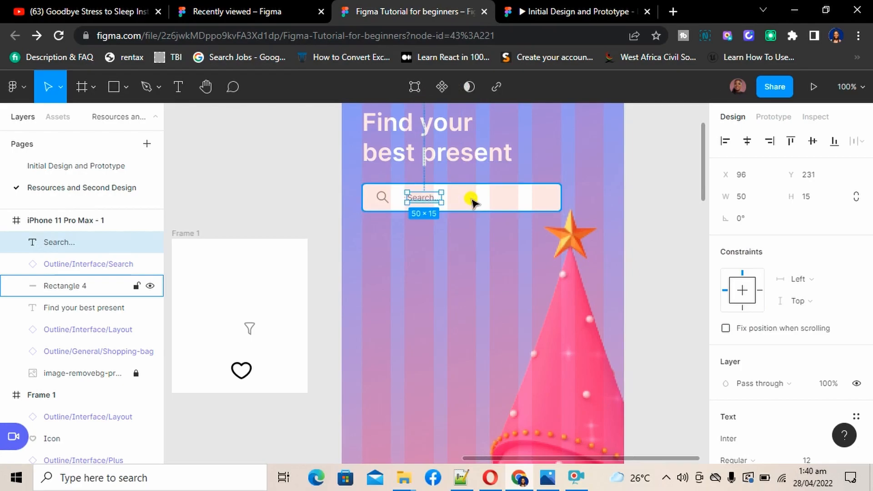
{"action": "key", "text": "Left"}
{"action": "key", "text": "Left"}
{"action": "key", "text": "Left"}
{"action": "key", "text": "Left"}
{"action": "key", "text": "Left"}
{"action": "key", "text": "Left"}
{"action": "key", "text": "Left"}
{"action": "key", "text": "Left"}
{"action": "key", "text": "Left"}
{"action": "key", "text": "Left"}
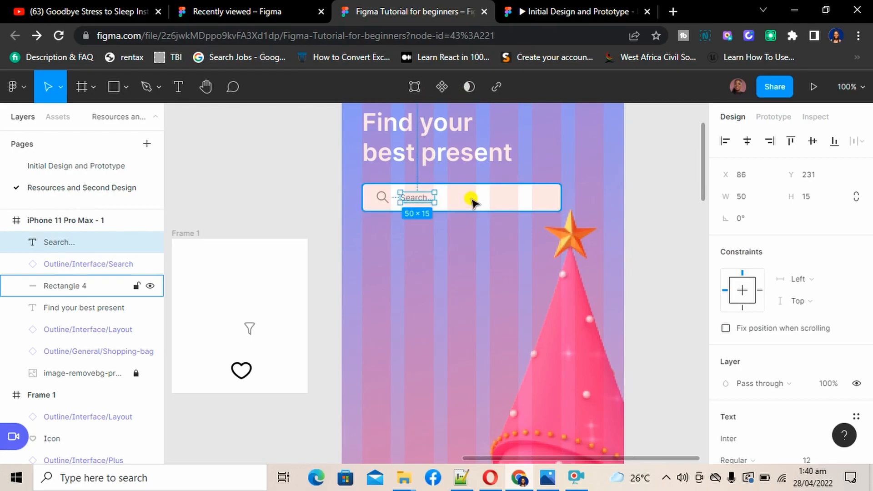
{"action": "key", "text": "Right"}
{"action": "key", "text": "Right"}
{"action": "left_click", "coordinate": [460, 264]}
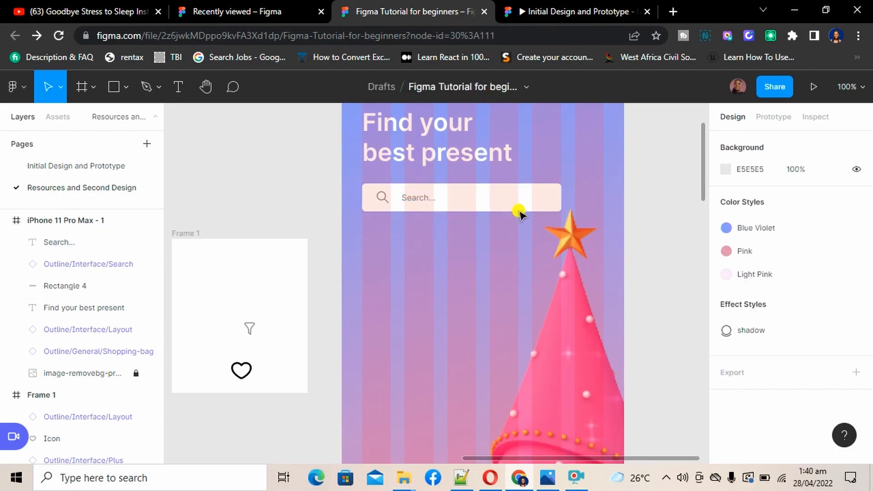
Duplicate the white search bar to just below it and shrink the copy to about 39 × 41
{"action": "left_click", "coordinate": [500, 202]}
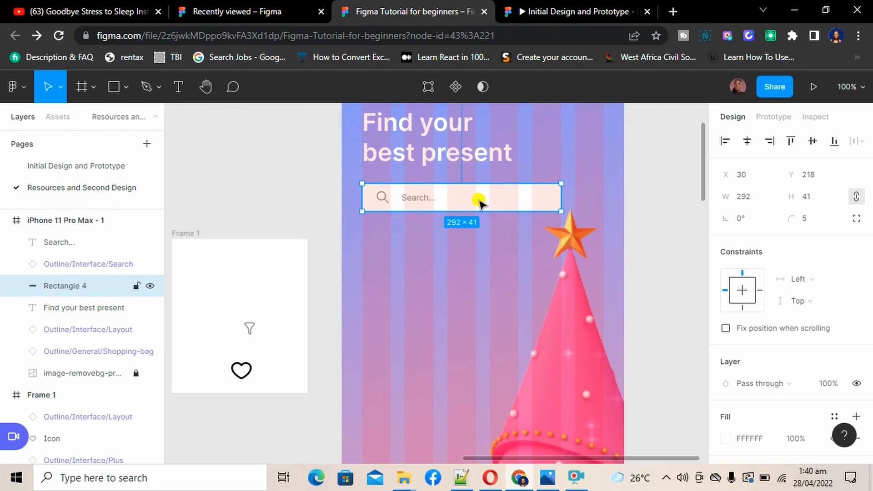
{"action": "left_click_drag", "start_coordinate": [480, 202], "coordinate": [493, 258]}
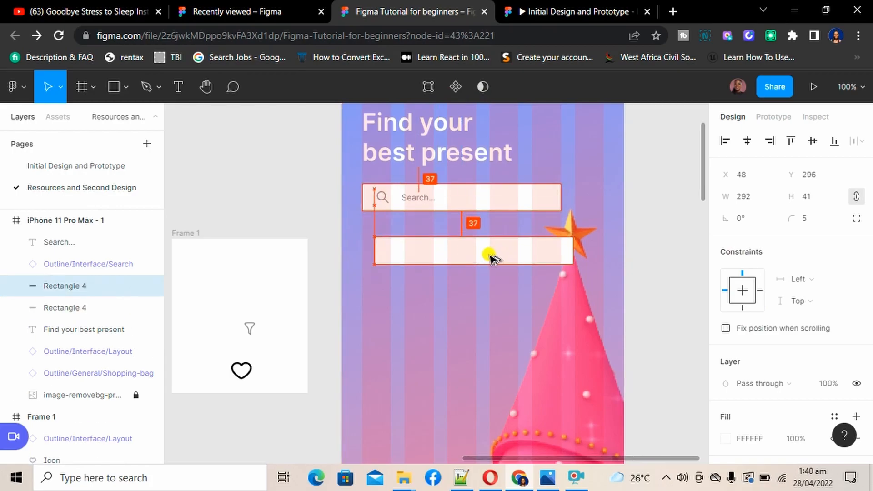
{"action": "scroll", "coordinate": [560, 248], "scroll_direction": "left", "scroll_amount": 3}
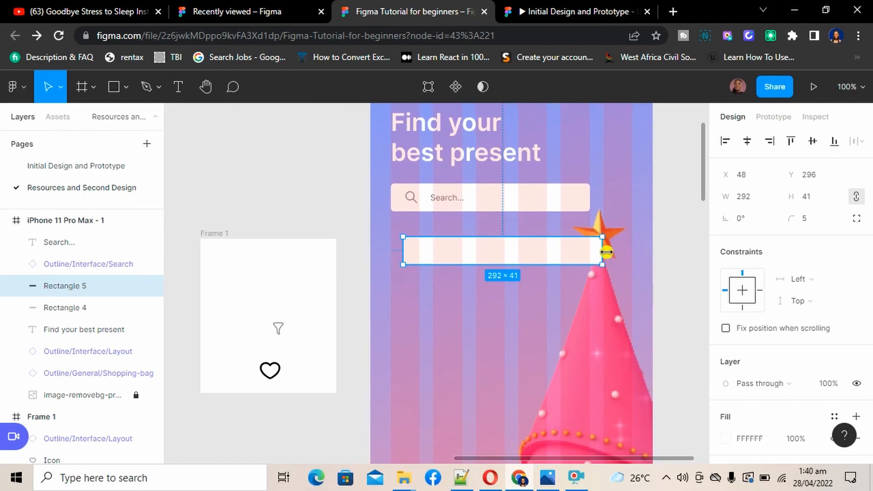
{"action": "left_click_drag", "start_coordinate": [603, 249], "coordinate": [475, 251]}
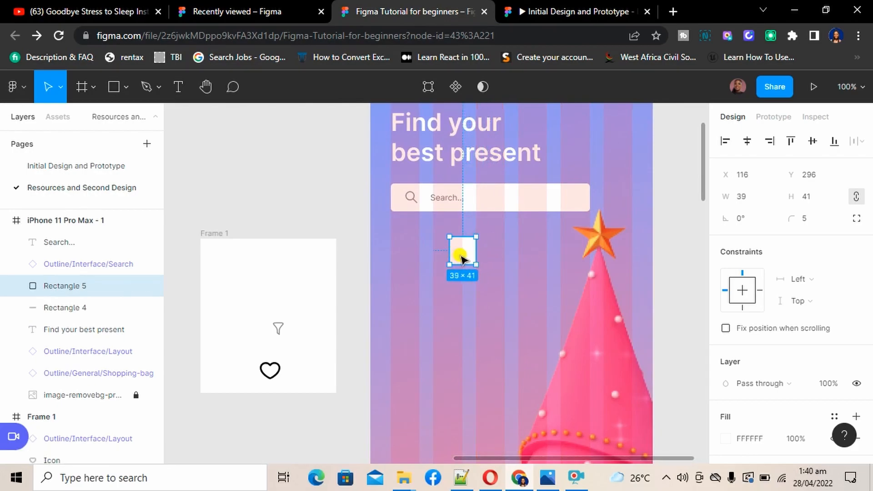
Move the small white rectangle beside the end of the search bar, in the last grid column at X 345, Y 218
{"action": "double_click", "coordinate": [460, 255]}
{"action": "key", "text": "Escape"}
{"action": "left_click_drag", "start_coordinate": [467, 251], "coordinate": [626, 199]}
{"action": "left_click", "coordinate": [533, 286]}
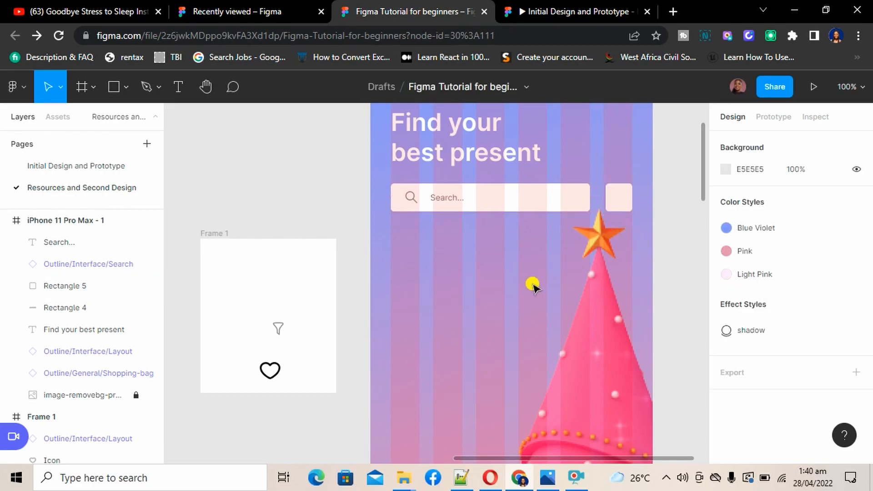
Widen the small white rectangle to 42 so its left edge meets the last grid column at X 342
{"action": "scroll", "coordinate": [533, 287], "scroll_direction": "up", "scroll_amount": 5}
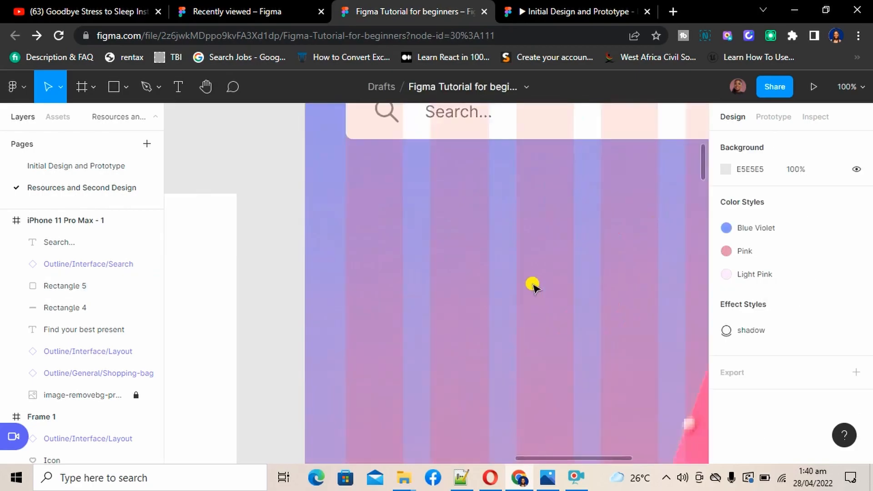
{"action": "scroll", "coordinate": [533, 286], "scroll_direction": "up", "scroll_amount": 3}
{"action": "scroll", "coordinate": [533, 286], "scroll_direction": "right", "scroll_amount": 3}
{"action": "left_click", "coordinate": [619, 228]}
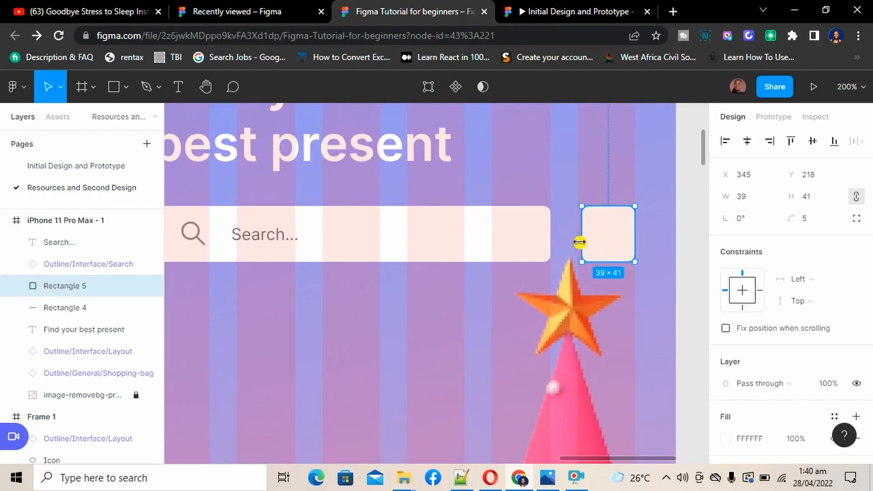
{"action": "left_click_drag", "start_coordinate": [579, 242], "coordinate": [576, 242]}
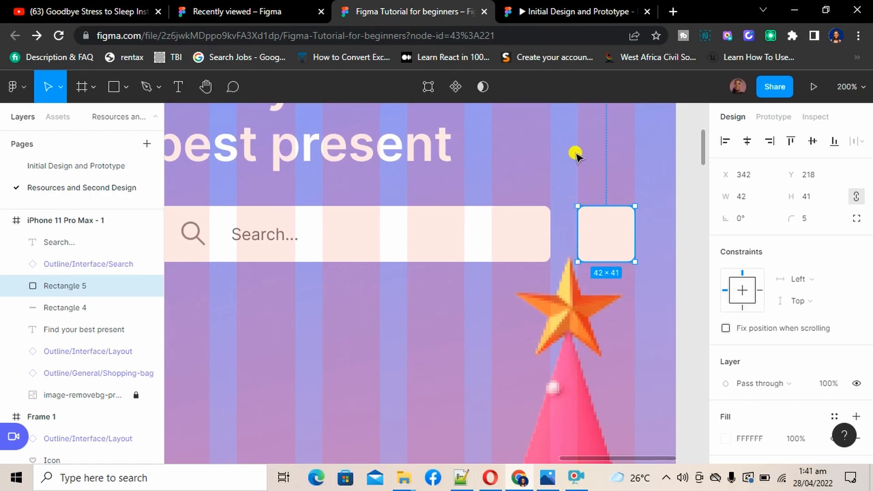
{"action": "left_click", "coordinate": [491, 306]}
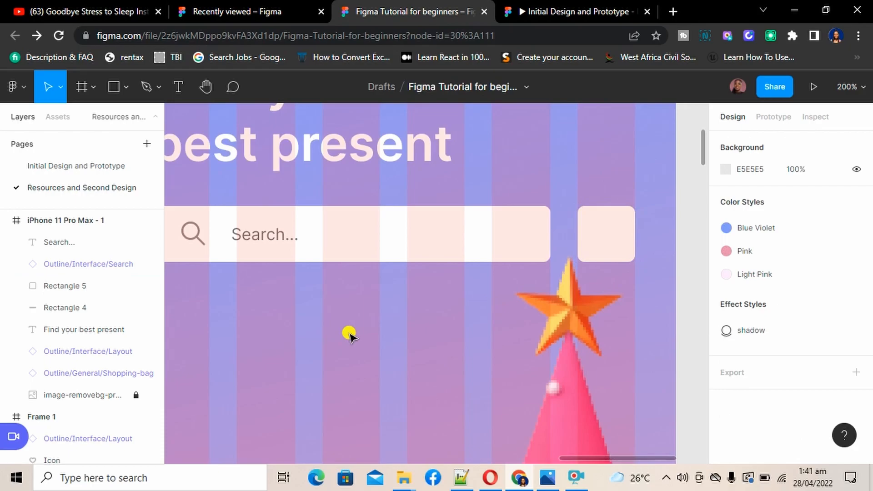
Move the filter icon from Frame 1 into the iPhone frame, onto the small white rectangle at X 351, Y 231
{"action": "scroll", "coordinate": [349, 333], "scroll_direction": "down", "scroll_amount": 3}
{"action": "scroll", "coordinate": [349, 333], "scroll_direction": "left", "scroll_amount": 5}
{"action": "scroll", "coordinate": [350, 336], "scroll_direction": "left", "scroll_amount": 5}
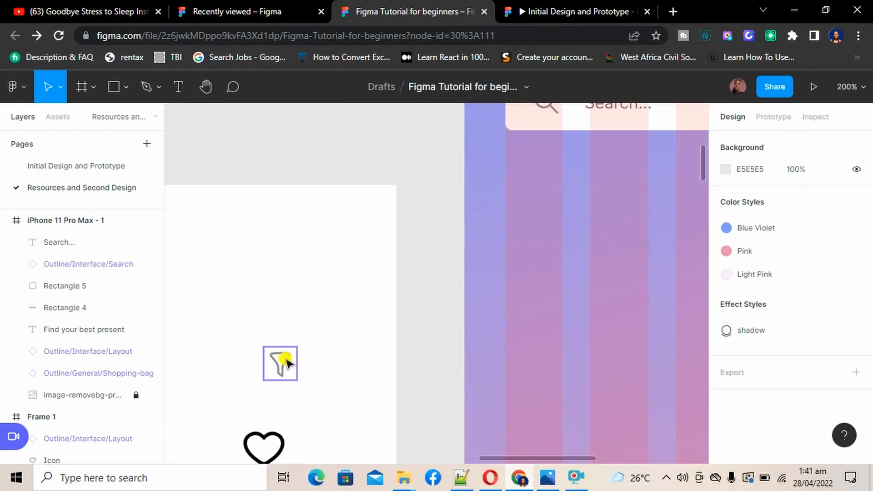
{"action": "left_click", "coordinate": [285, 362]}
{"action": "left_click_drag", "start_coordinate": [285, 362], "coordinate": [574, 195]}
{"action": "scroll", "coordinate": [572, 199], "scroll_direction": "right", "scroll_amount": 5}
{"action": "scroll", "coordinate": [572, 199], "scroll_direction": "up", "scroll_amount": 3}
{"action": "scroll", "coordinate": [572, 199], "scroll_direction": "right", "scroll_amount": 5}
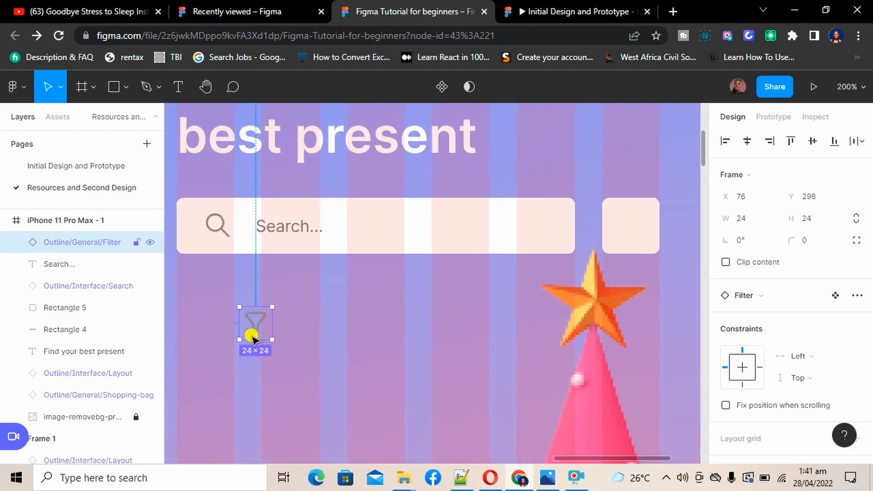
{"action": "left_click_drag", "start_coordinate": [263, 321], "coordinate": [635, 229]}
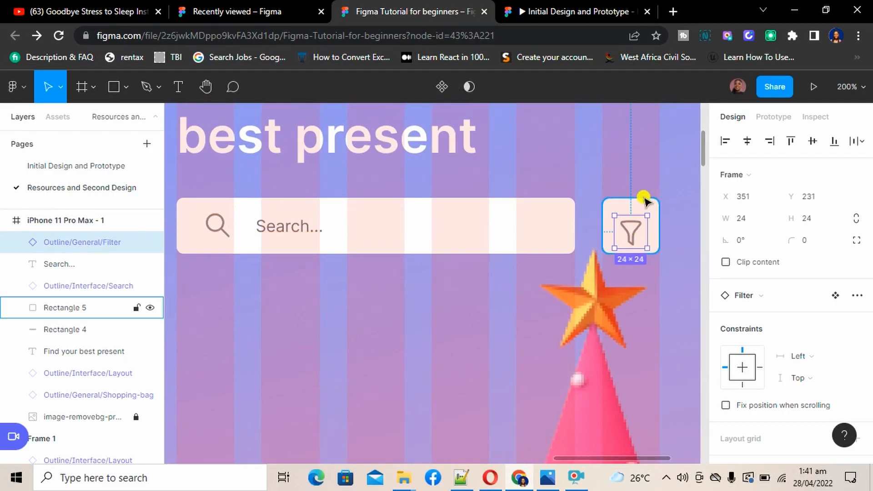
Align the filter icon and the small white rectangle behind it on their vertical centres
{"action": "left_click", "coordinate": [425, 318]}
{"action": "left_click", "coordinate": [637, 228]}
{"action": "left_click", "coordinate": [637, 211], "text": "shift"}
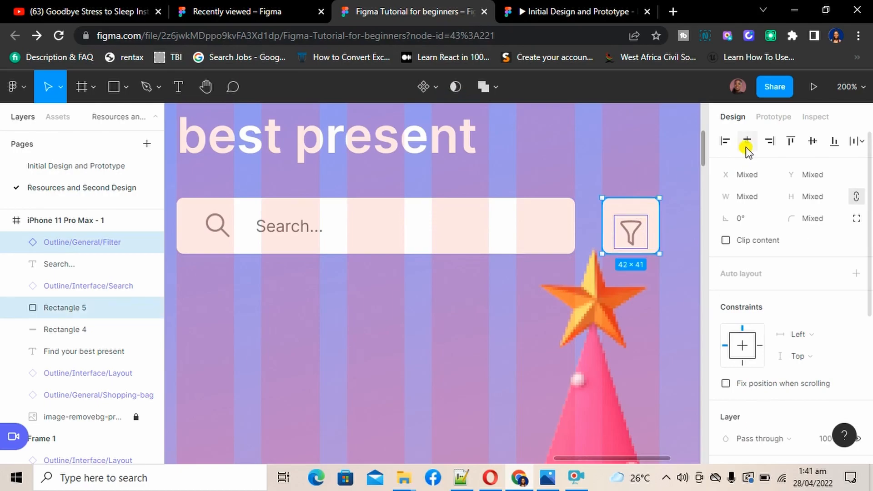
{"action": "left_click", "coordinate": [818, 141]}
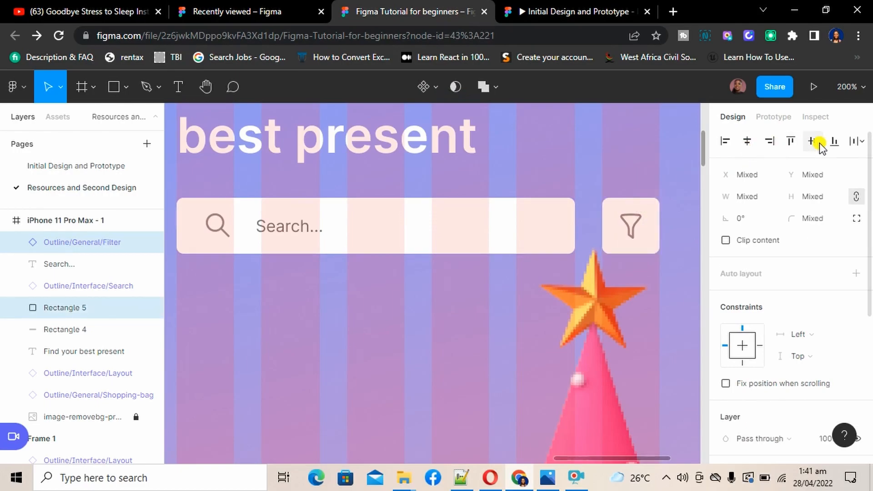
{"action": "left_click", "coordinate": [463, 366]}
Hide the 6-column layout grid of the iPhone 11 Pro Max - 1 frame
{"action": "scroll", "coordinate": [463, 369], "scroll_direction": "down", "scroll_amount": 5}
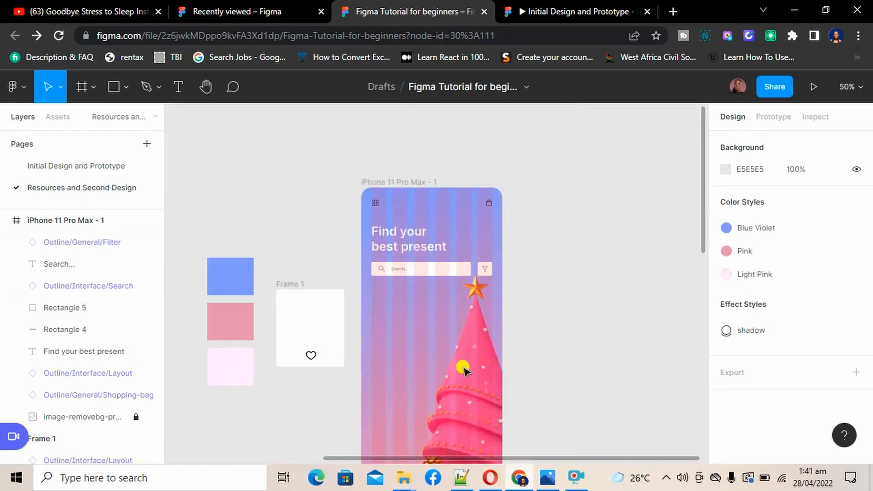
{"action": "scroll", "coordinate": [464, 369], "scroll_direction": "down", "scroll_amount": 5}
{"action": "scroll", "coordinate": [463, 369], "scroll_direction": "up", "scroll_amount": 3}
{"action": "scroll", "coordinate": [464, 369], "scroll_direction": "up", "scroll_amount": 1}
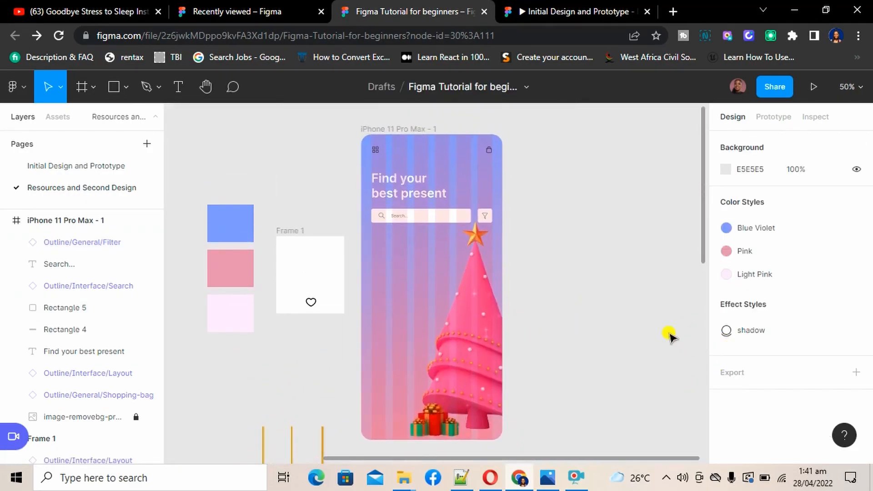
{"action": "left_click", "coordinate": [388, 130]}
{"action": "left_click", "coordinate": [387, 130]}
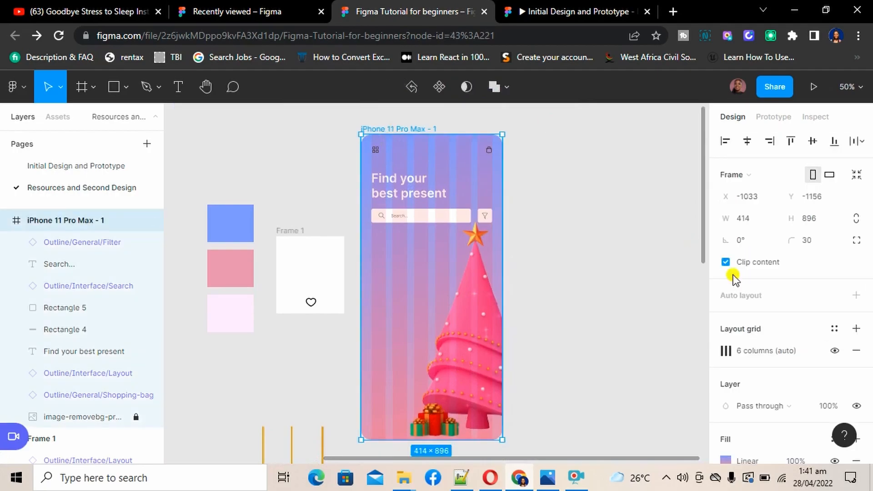
{"action": "scroll", "coordinate": [838, 407], "scroll_direction": "down", "scroll_amount": 3}
{"action": "left_click", "coordinate": [835, 246]}
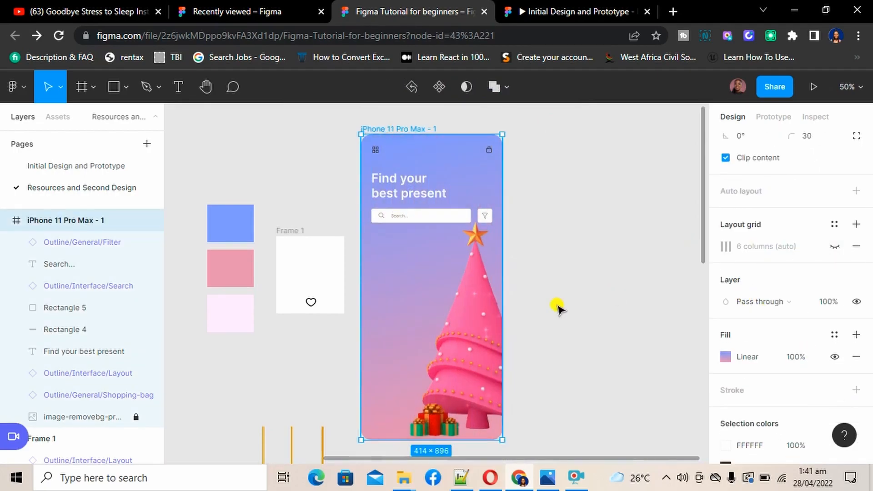
Switch back to the Resources and Second Design page, with the iPhone frame's area below the search bar in view
{"action": "key", "text": "shift+0"}
{"action": "scroll", "coordinate": [558, 309], "scroll_direction": "up", "scroll_amount": 2}
{"action": "scroll", "coordinate": [558, 309], "scroll_direction": "down", "scroll_amount": 5}
{"action": "scroll", "coordinate": [558, 309], "scroll_direction": "up", "scroll_amount": 3}
{"action": "scroll", "coordinate": [558, 310], "scroll_direction": "down", "scroll_amount": 4}
{"action": "scroll", "coordinate": [558, 309], "scroll_direction": "up", "scroll_amount": 2}
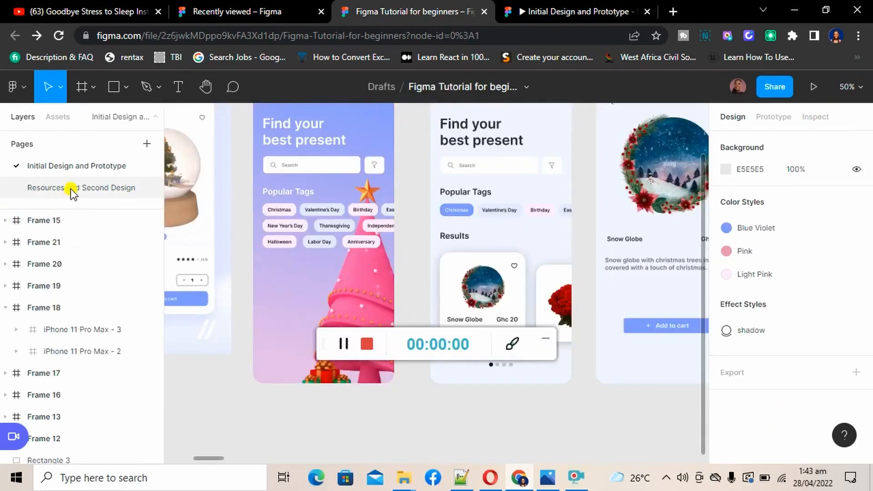
{"action": "left_click", "coordinate": [70, 189]}
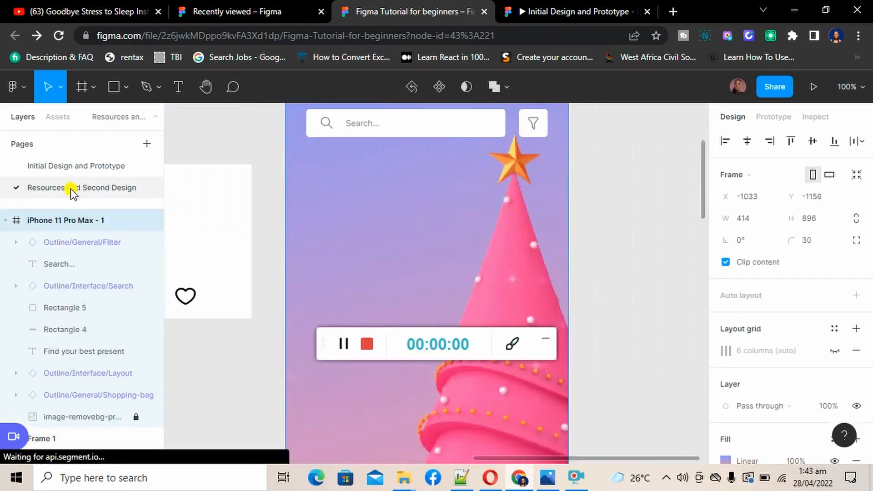
{"action": "left_click", "coordinate": [545, 338]}
{"action": "scroll", "coordinate": [409, 220], "scroll_direction": "left", "scroll_amount": 1}
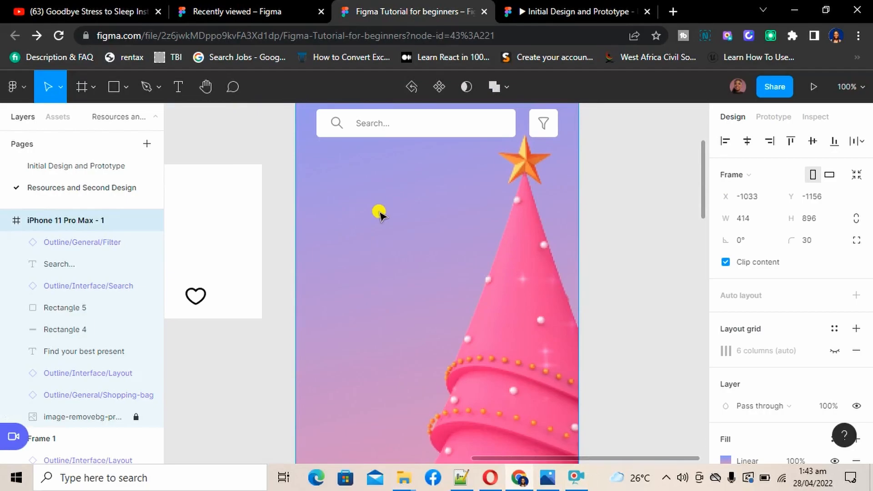
{"action": "key", "text": "t"}
{"action": "left_click", "coordinate": [333, 194]}
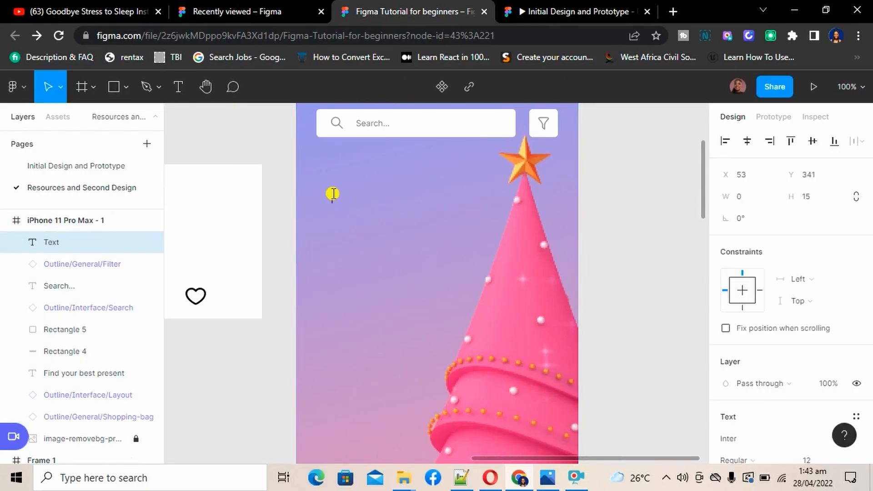
{"action": "scroll", "coordinate": [795, 387], "scroll_direction": "down", "scroll_amount": 4}
{"action": "scroll", "coordinate": [795, 387], "scroll_direction": "down", "scroll_amount": 3}
{"action": "scroll", "coordinate": [796, 386], "scroll_direction": "up", "scroll_amount": 1}
{"action": "scroll", "coordinate": [503, 343], "scroll_direction": "up", "scroll_amount": 3}
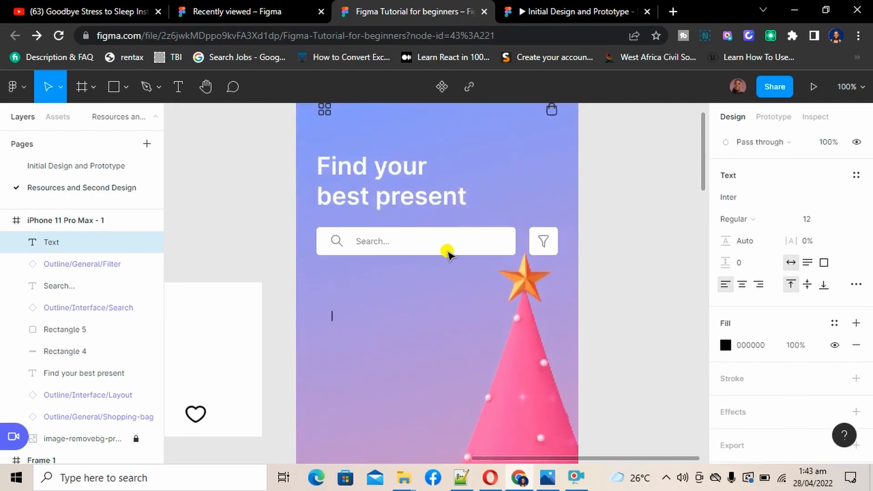
{"action": "scroll", "coordinate": [450, 263], "scroll_direction": "up", "scroll_amount": 5}
{"action": "left_click", "coordinate": [320, 310]}
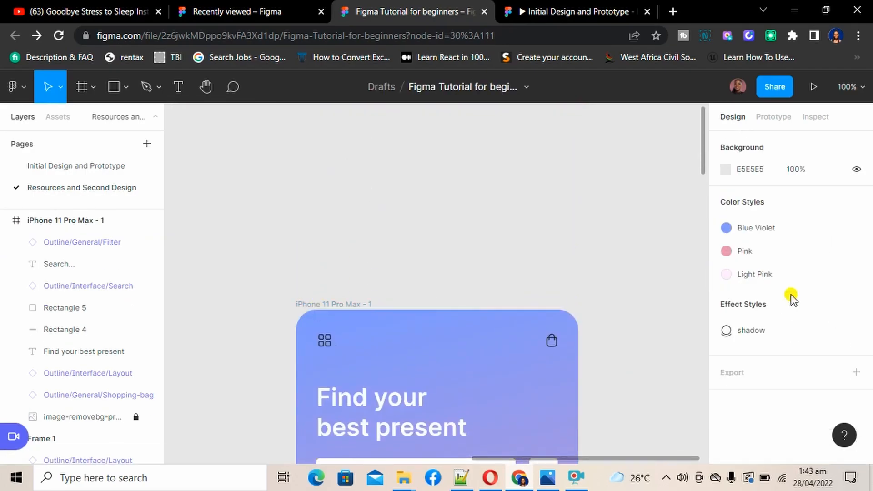
Show the 6-column layout grid on the iPhone 11 Pro Max - 1 frame
{"action": "left_click", "coordinate": [337, 305]}
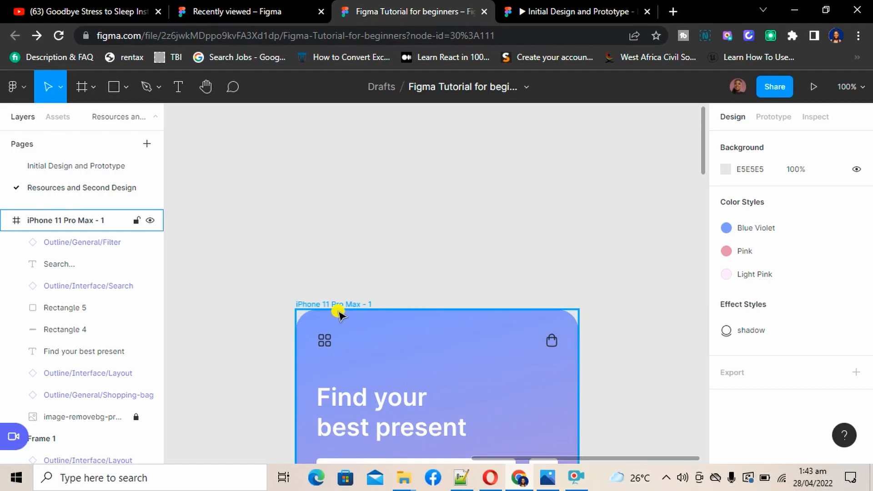
{"action": "left_click", "coordinate": [834, 350]}
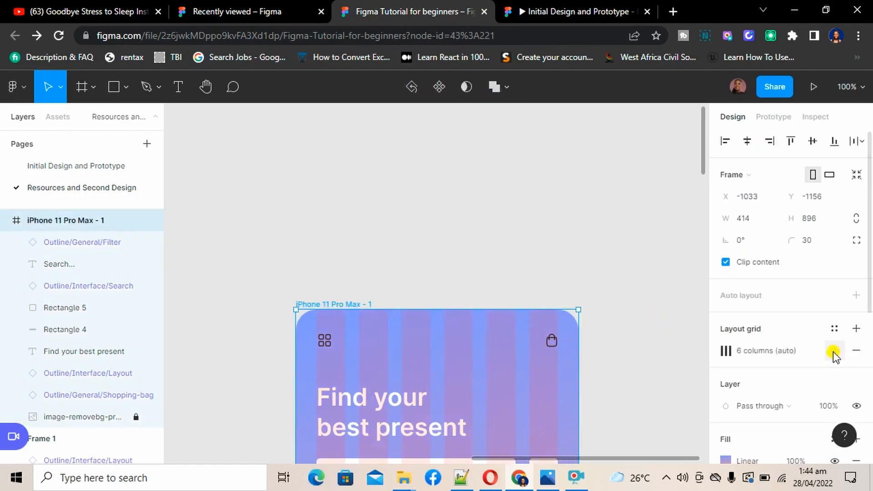
Add the text "Popular Tags" below the search bar in the first grid column, at about X 38, Y 332
{"action": "scroll", "coordinate": [392, 412], "scroll_direction": "down", "scroll_amount": 1}
{"action": "scroll", "coordinate": [392, 412], "scroll_direction": "down", "scroll_amount": 10}
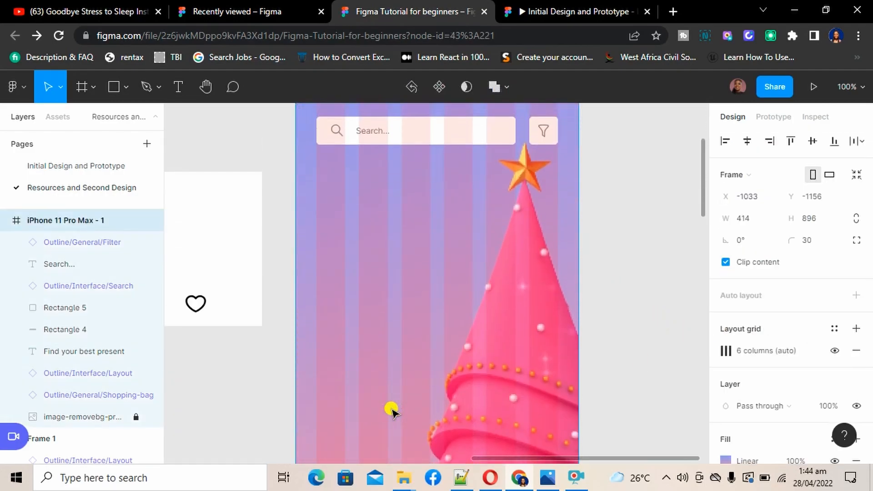
{"action": "scroll", "coordinate": [392, 412], "scroll_direction": "right", "scroll_amount": 1}
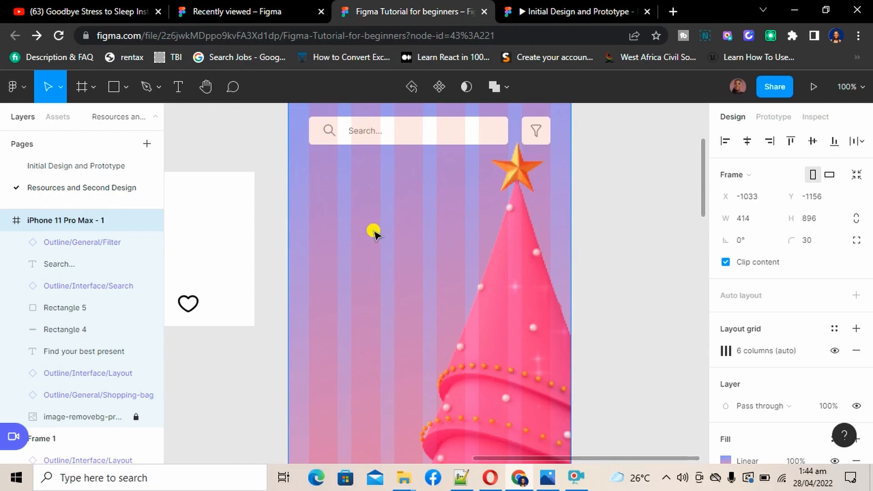
{"action": "key", "text": "t"}
{"action": "left_click", "coordinate": [315, 195]}
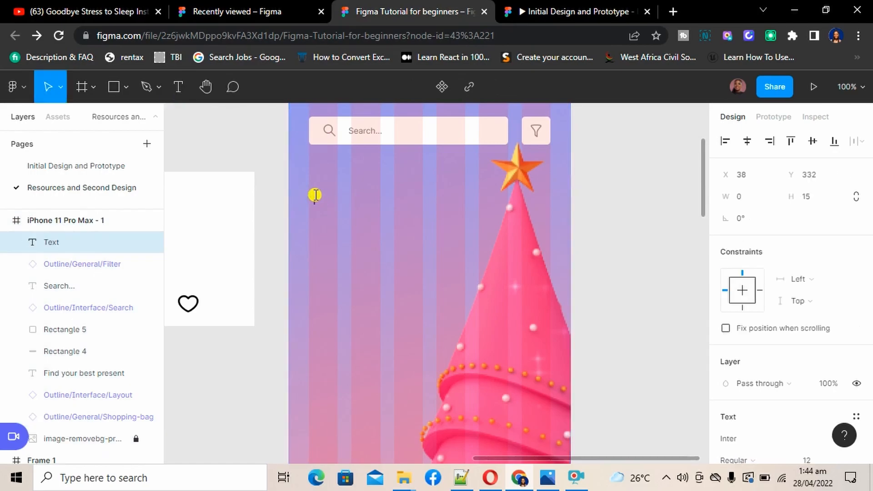
{"action": "type", "text": "Popular Tags"}
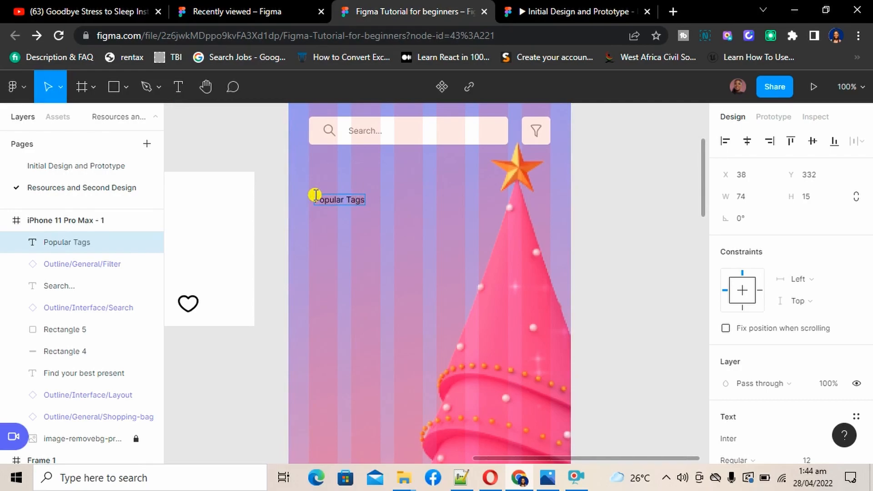
{"action": "key", "text": "Escape"}
Set the "Popular Tags" text to size 24 and Medium weight
{"action": "scroll", "coordinate": [399, 221], "scroll_direction": "up", "scroll_amount": 3}
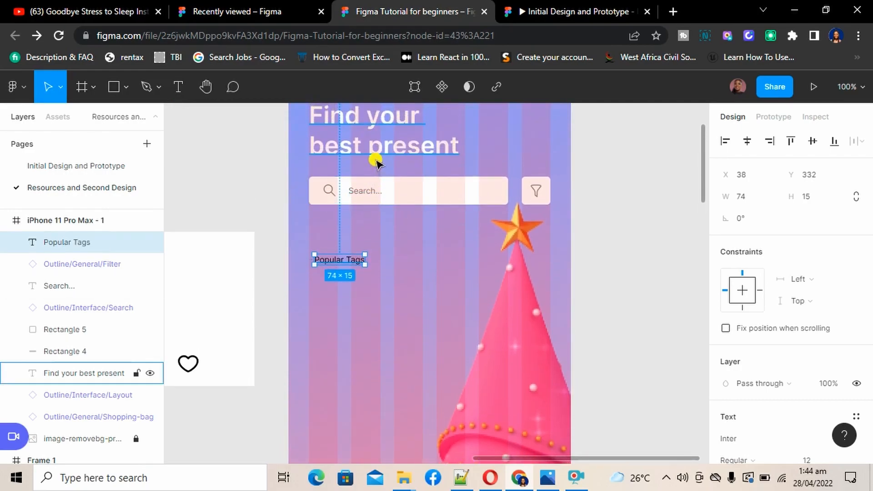
{"action": "left_click", "coordinate": [375, 152]}
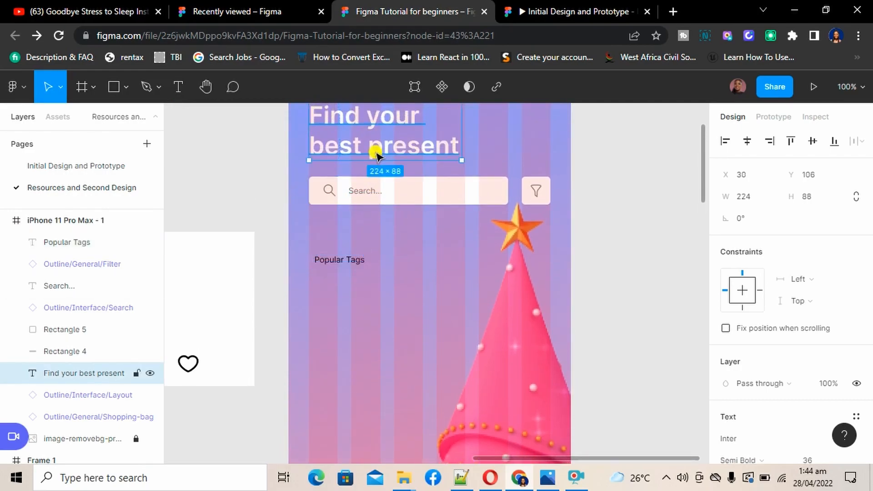
{"action": "left_click", "coordinate": [350, 270]}
{"action": "scroll", "coordinate": [817, 398], "scroll_direction": "down", "scroll_amount": 3}
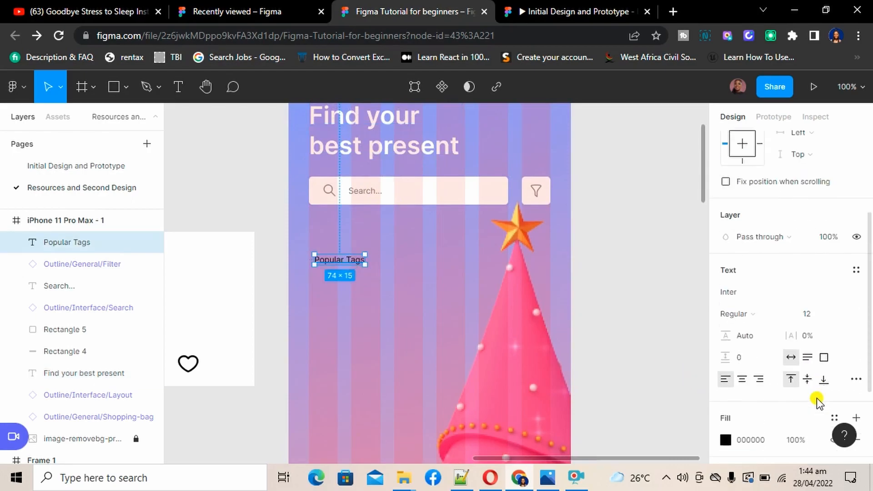
{"action": "scroll", "coordinate": [817, 397], "scroll_direction": "down", "scroll_amount": 1}
{"action": "left_click", "coordinate": [818, 309]}
{"action": "type", "text": "24"}
{"action": "key", "text": "Return"}
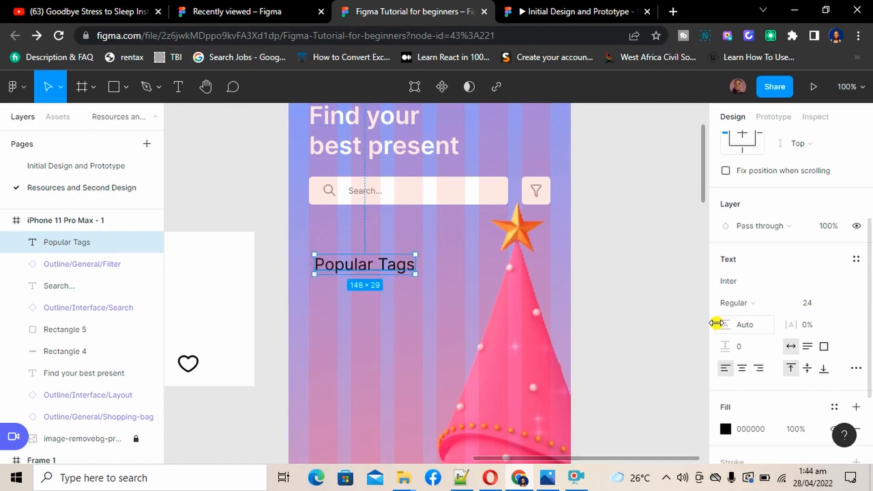
{"action": "left_click", "coordinate": [782, 301]}
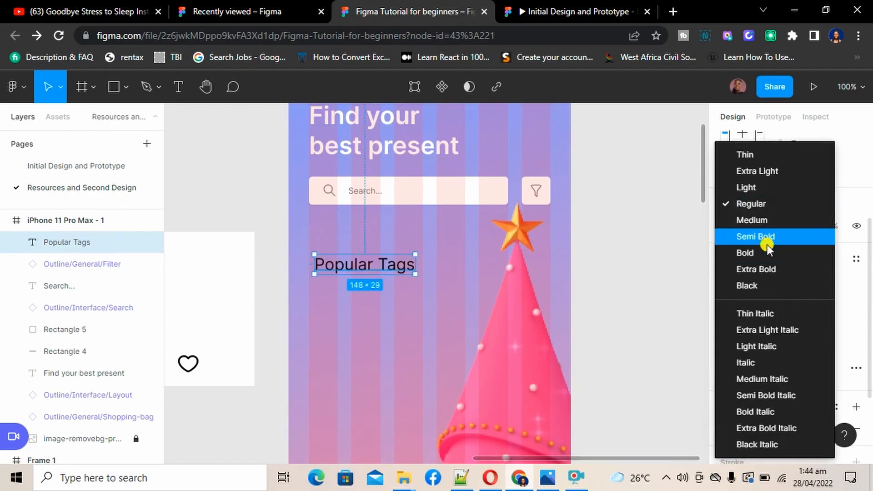
{"action": "left_click", "coordinate": [754, 223]}
Colour the "Popular Tags" text white (FFFFFF) and move it so its left edge lines up with the search bar
{"action": "scroll", "coordinate": [768, 293], "scroll_direction": "down", "scroll_amount": 3}
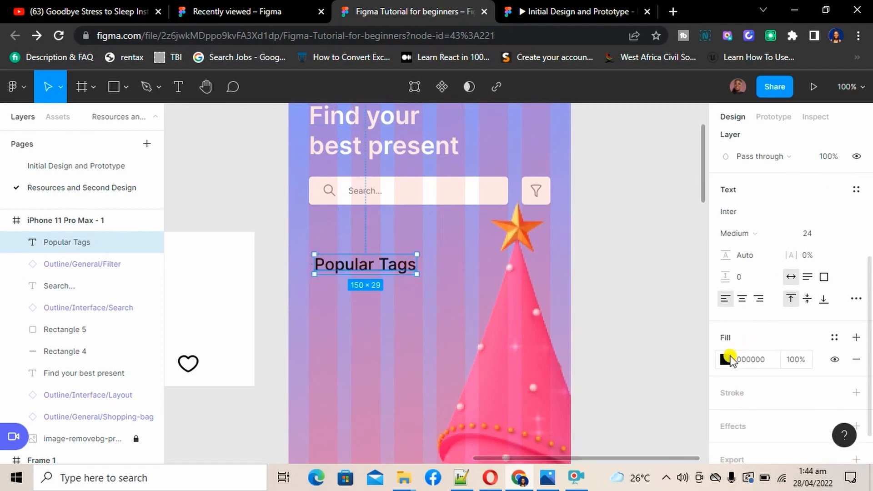
{"action": "left_click", "coordinate": [726, 359]}
{"action": "left_click", "coordinate": [561, 399]}
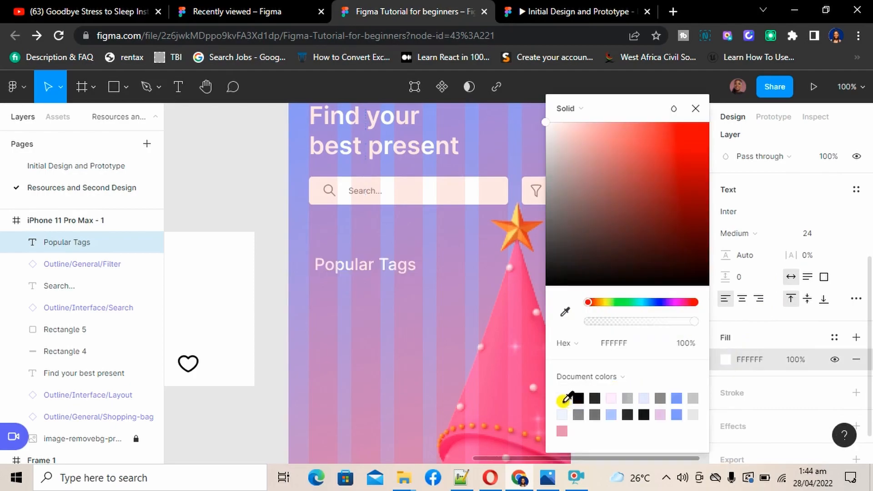
{"action": "left_click", "coordinate": [695, 108]}
{"action": "right_click", "coordinate": [698, 110]}
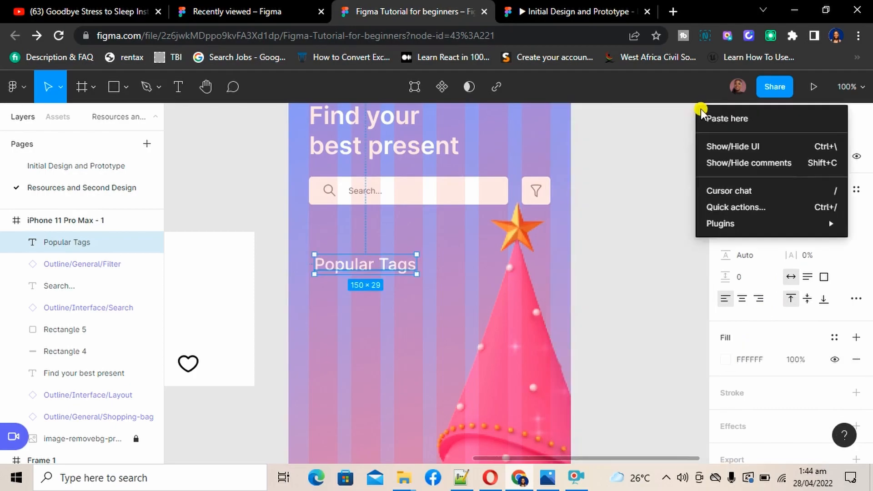
{"action": "left_click", "coordinate": [345, 346]}
{"action": "left_click_drag", "start_coordinate": [367, 263], "coordinate": [363, 261]}
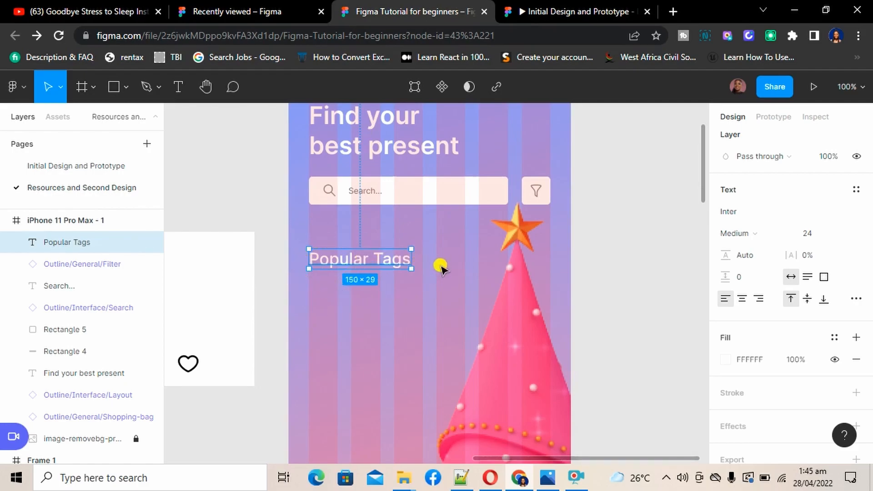
{"action": "left_click", "coordinate": [411, 284]}
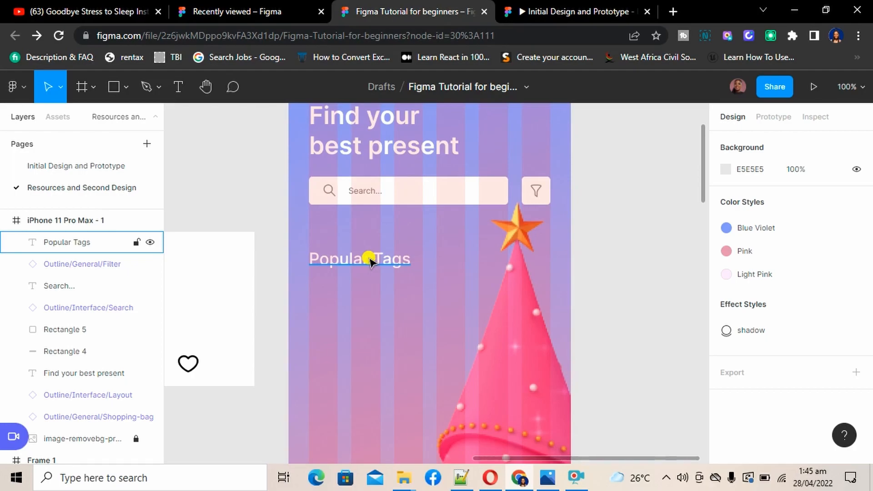
Duplicate the "Popular Tags" text just below the original at X 31, Y 369 and set the copy's font size to 14
{"action": "left_click", "coordinate": [371, 262]}
{"action": "left_click_drag", "start_coordinate": [371, 262], "coordinate": [372, 289]}
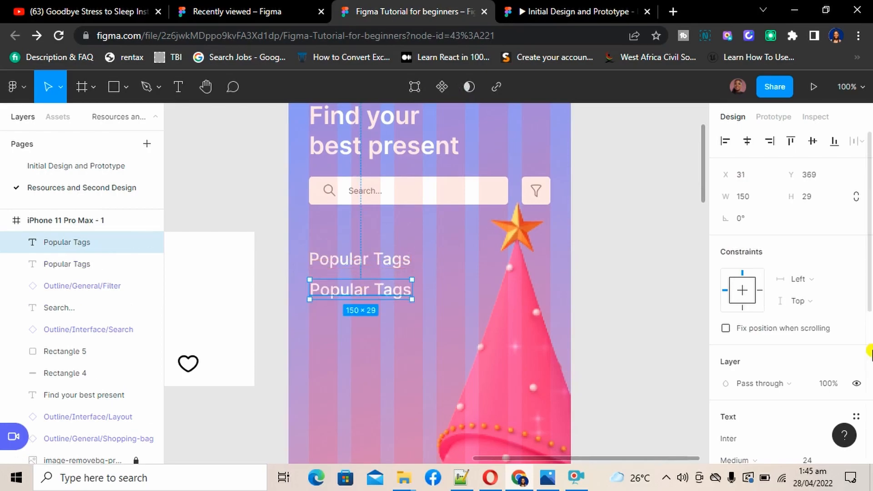
{"action": "scroll", "coordinate": [845, 416], "scroll_direction": "down", "scroll_amount": 2}
{"action": "left_click", "coordinate": [805, 366]}
{"action": "type", "text": "24"}
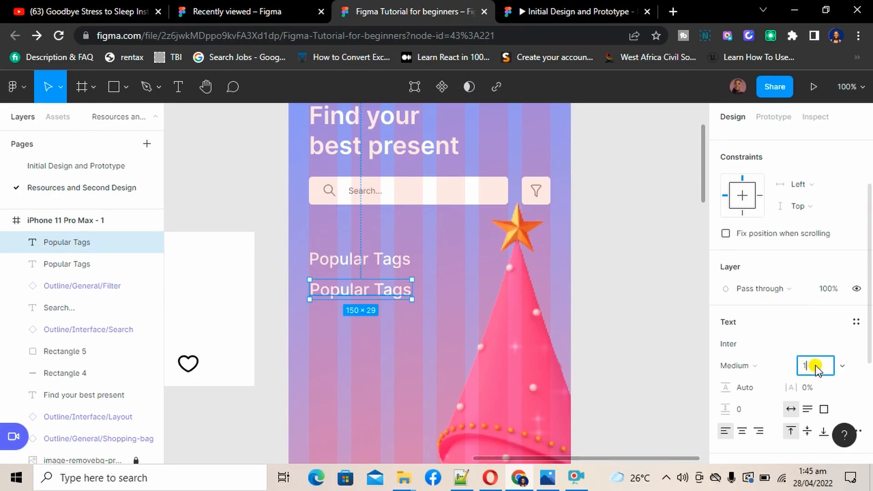
{"action": "type", "text": "4"}
{"action": "key", "text": "Return"}
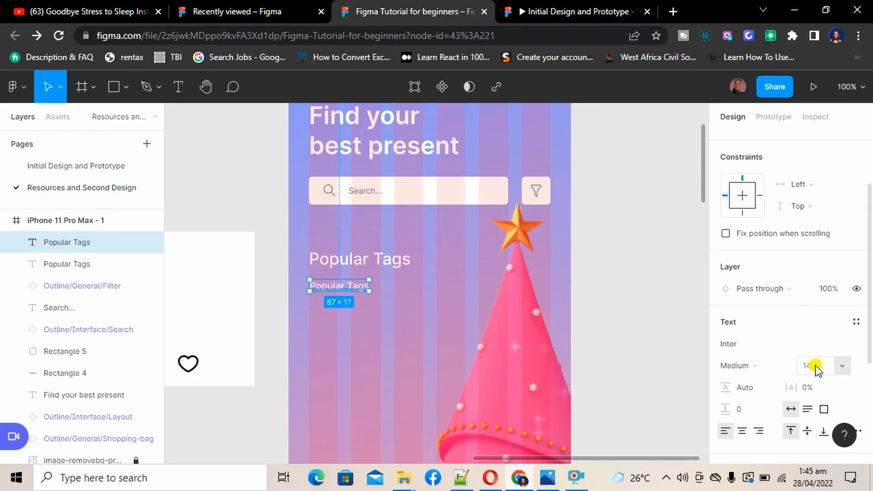
Replace the wording of the small duplicated text with "Christmas"
{"action": "double_click", "coordinate": [353, 285]}
{"action": "type", "text": "Christmas"}
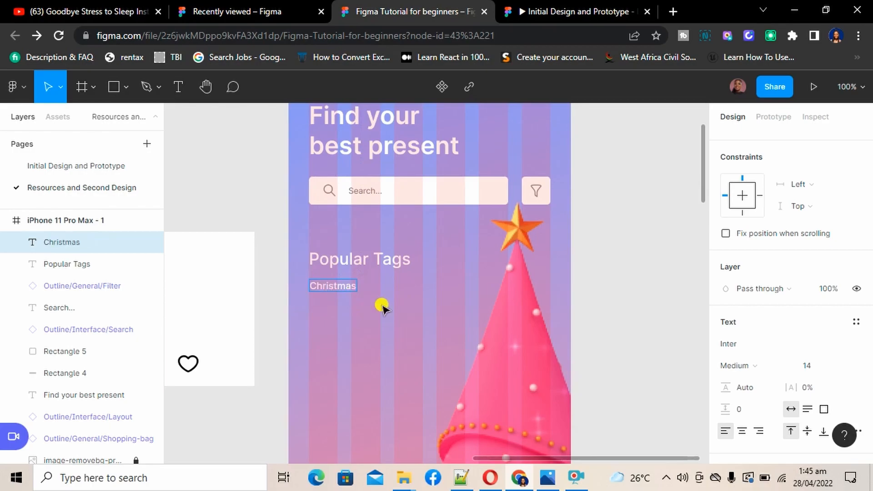
Wrap the "Christmas" text in an auto layout frame and fill that frame with light pink (FFE9FF)
{"action": "key", "text": "Escape"}
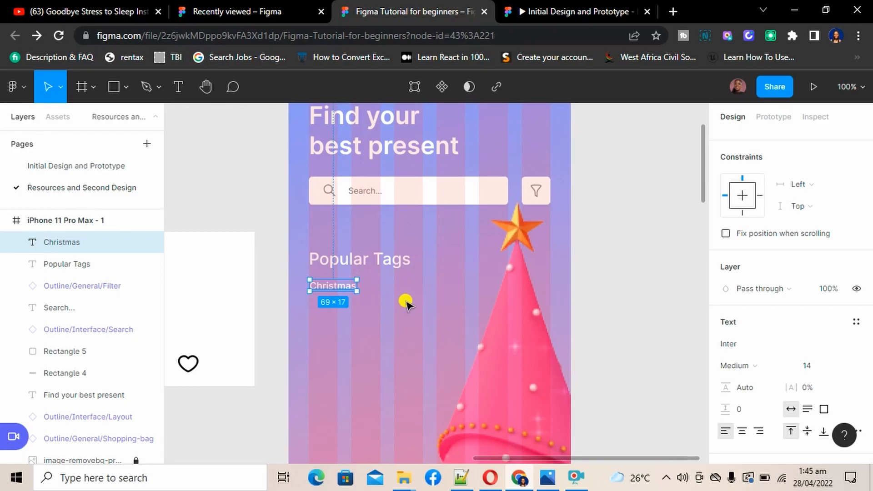
{"action": "scroll", "coordinate": [405, 304], "scroll_direction": "down", "scroll_amount": 1}
{"action": "scroll", "coordinate": [406, 303], "scroll_direction": "left", "scroll_amount": 2}
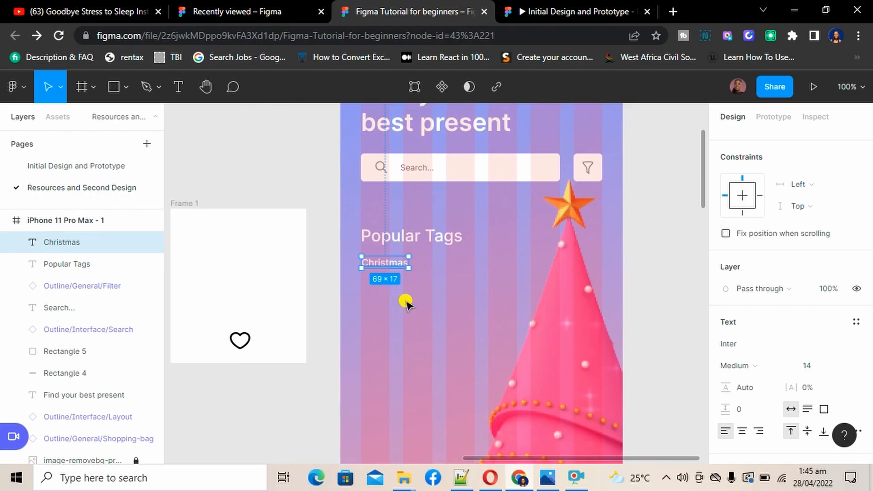
{"action": "key", "text": "shift+a"}
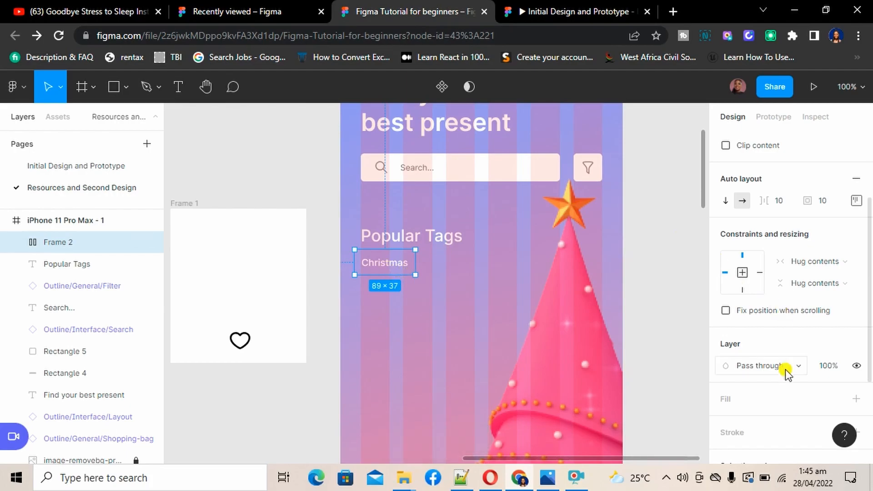
{"action": "scroll", "coordinate": [785, 370], "scroll_direction": "down", "scroll_amount": 2}
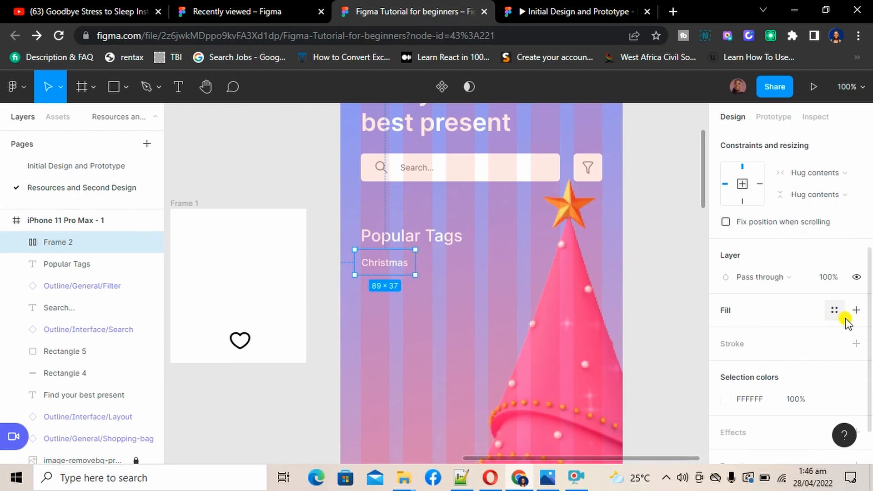
{"action": "left_click", "coordinate": [857, 312]}
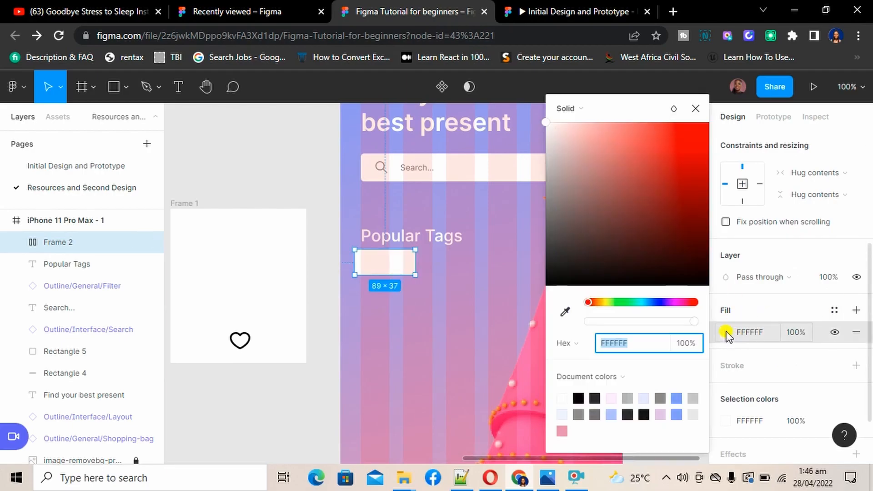
{"action": "left_click", "coordinate": [613, 399]}
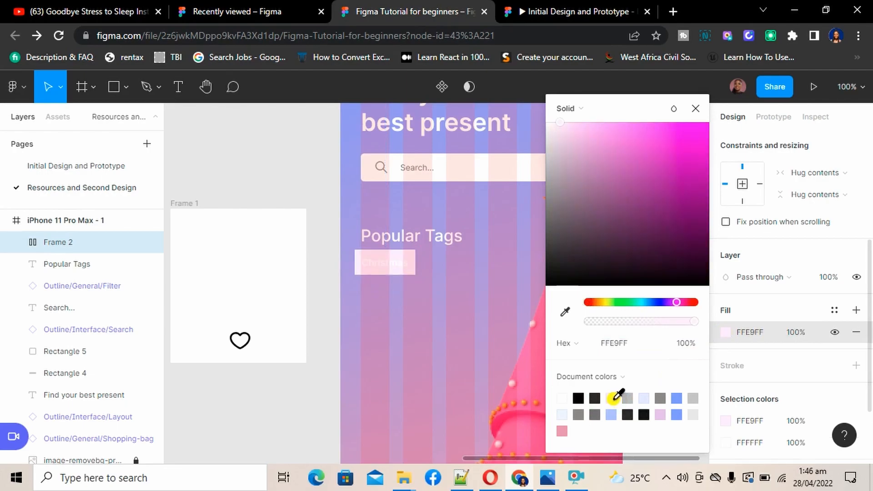
{"action": "left_click", "coordinate": [696, 108]}
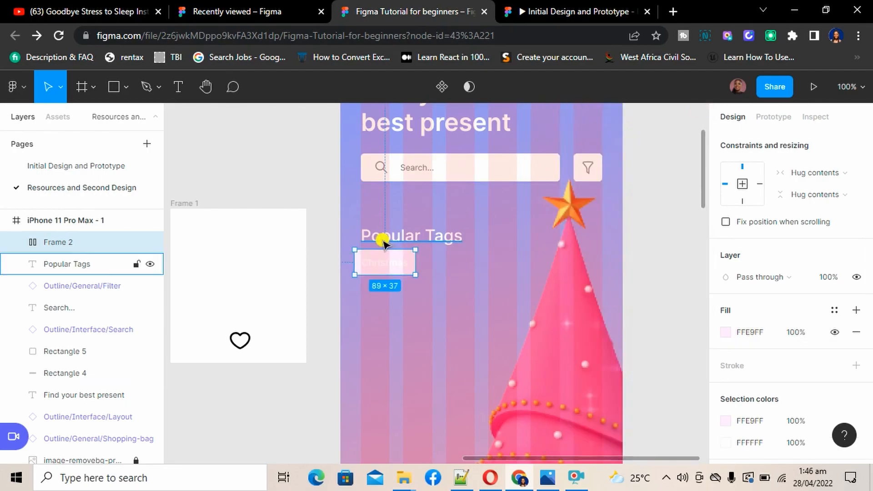
Recolour the "Christmas" text inside the tag to dark grey (2B2929)
{"action": "double_click", "coordinate": [394, 271]}
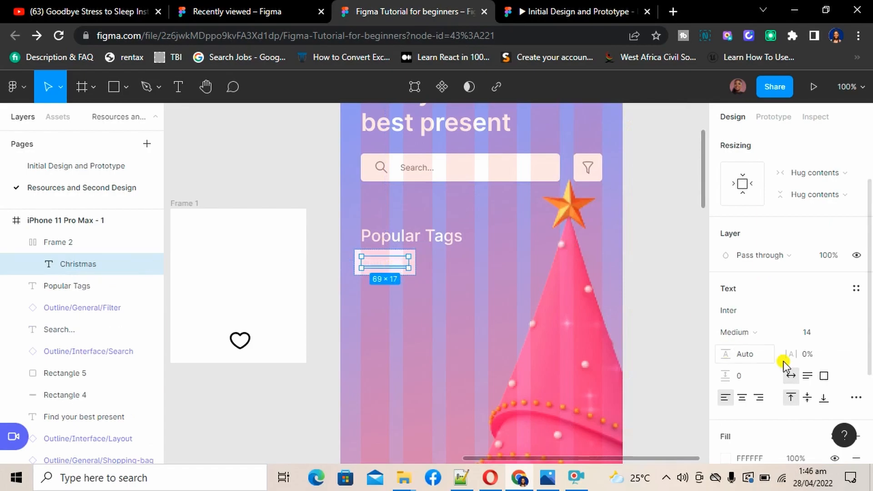
{"action": "scroll", "coordinate": [783, 361], "scroll_direction": "down", "scroll_amount": 3}
{"action": "left_click", "coordinate": [725, 341]}
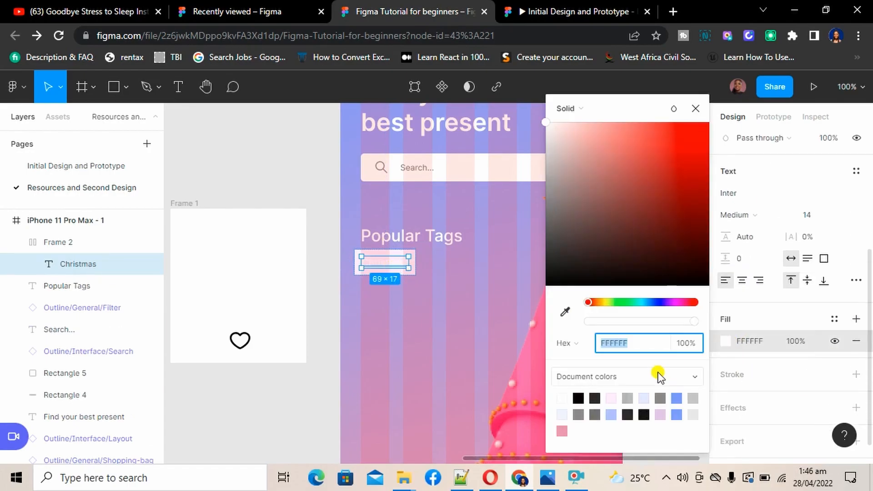
{"action": "left_click", "coordinate": [596, 397]}
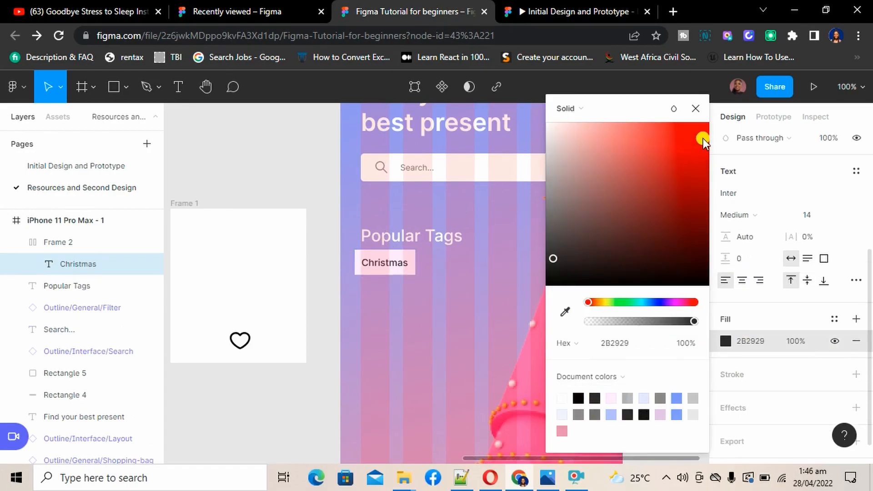
{"action": "left_click", "coordinate": [696, 109]}
{"action": "left_click", "coordinate": [411, 296]}
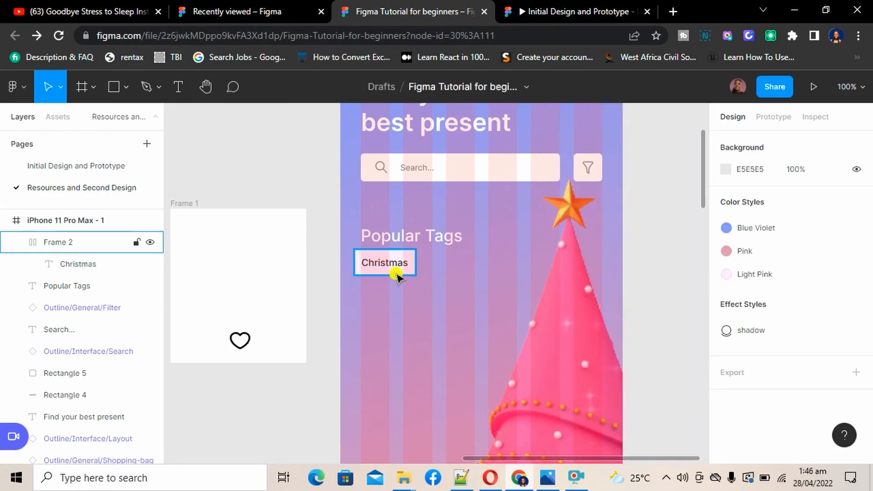
Move the "Christmas" tag to X 28, Y 365 under "Popular Tags" and set its corner radius to 5
{"action": "left_click", "coordinate": [396, 275]}
{"action": "left_click_drag", "start_coordinate": [391, 265], "coordinate": [396, 269]}
{"action": "left_click", "coordinate": [818, 240]}
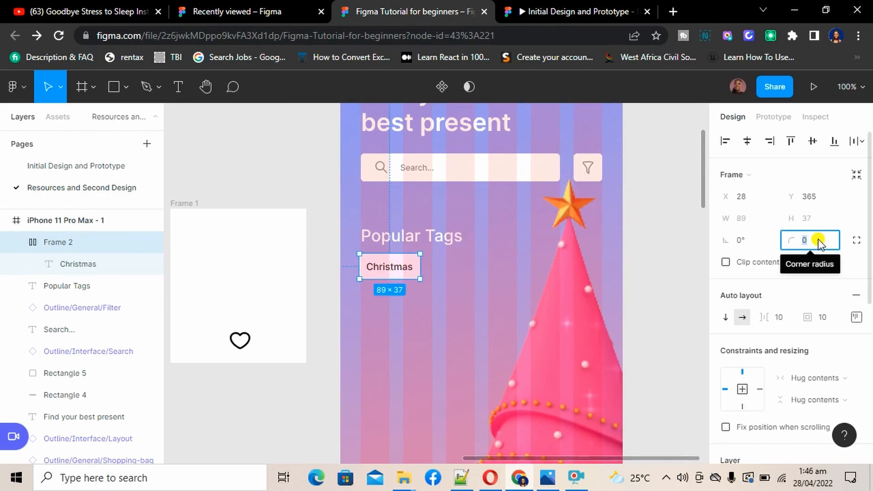
{"action": "type", "text": "5"}
{"action": "key", "text": "Return"}
{"action": "left_click", "coordinate": [462, 351]}
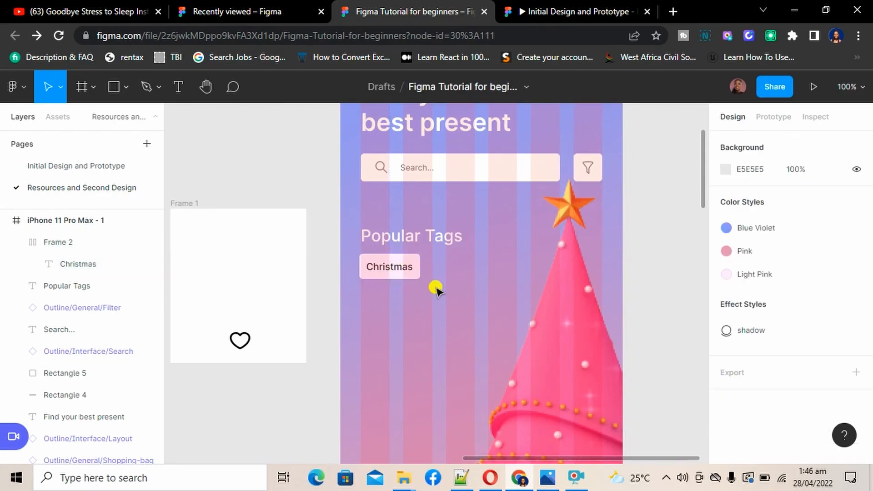
Duplicate the "Christmas" tag beside the original at X 138, Y 365 and change the copy's wording to "Valentine's Day"
{"action": "left_click", "coordinate": [396, 266]}
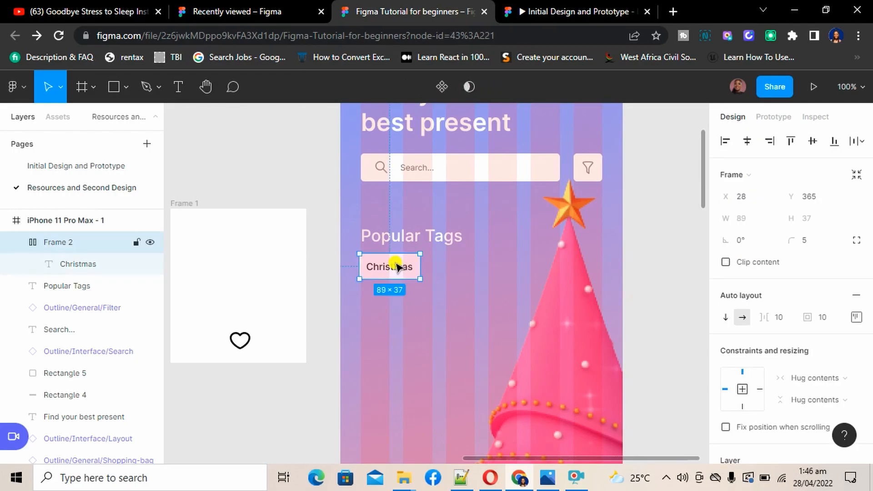
{"action": "left_click_drag", "start_coordinate": [411, 265], "coordinate": [469, 266]}
{"action": "double_click", "coordinate": [472, 267]}
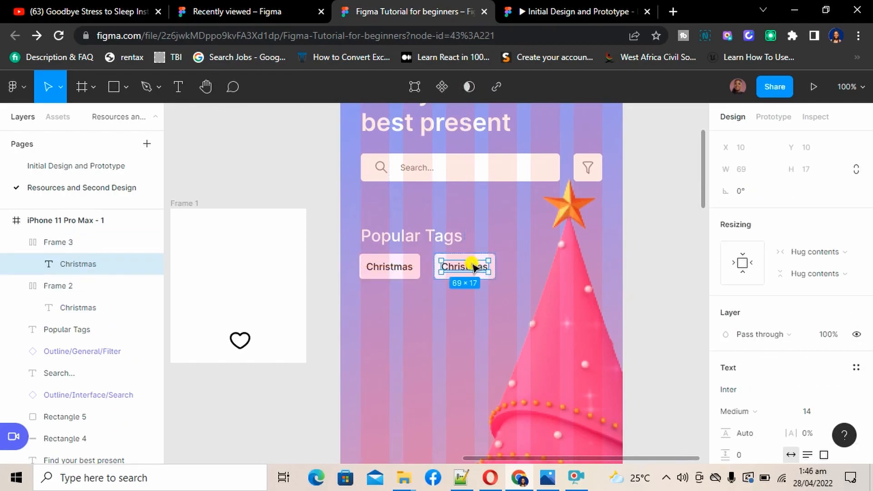
{"action": "double_click", "coordinate": [472, 266]}
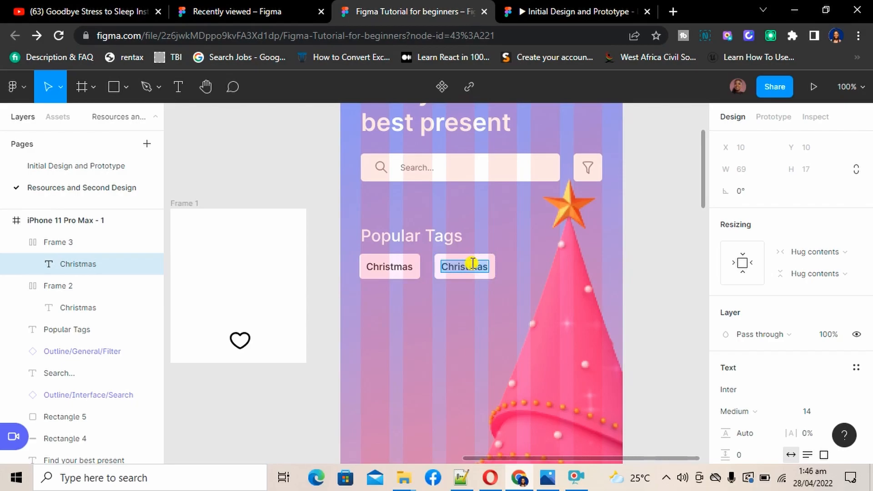
{"action": "type", "text": "Va"}
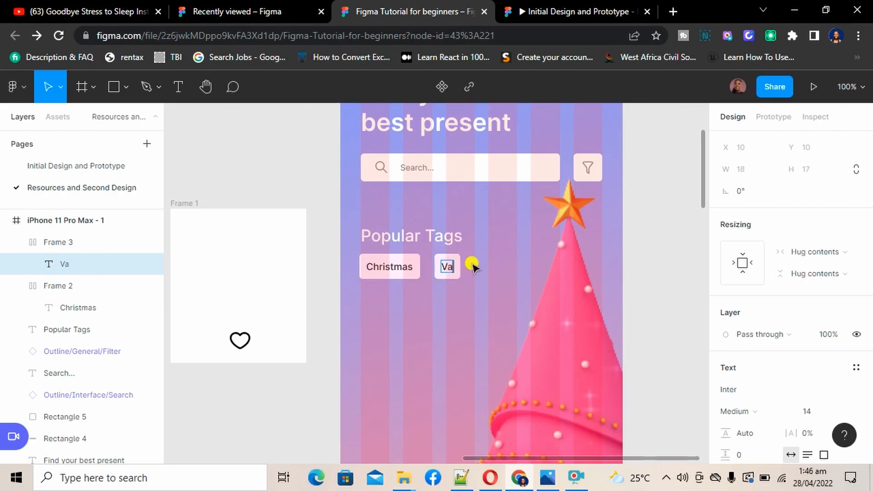
{"action": "type", "text": "lentines'"}
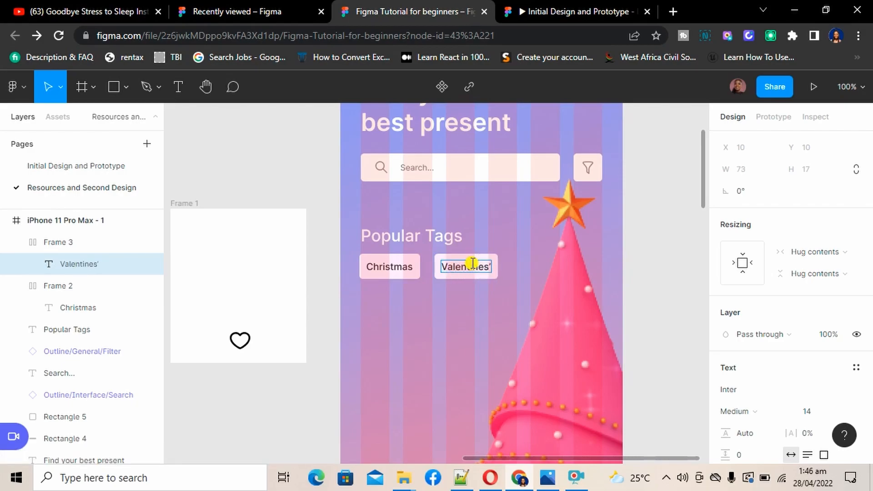
{"action": "key", "text": "BackSpace"}
{"action": "type", "text": "'s Day"}
{"action": "key", "text": "Escape"}
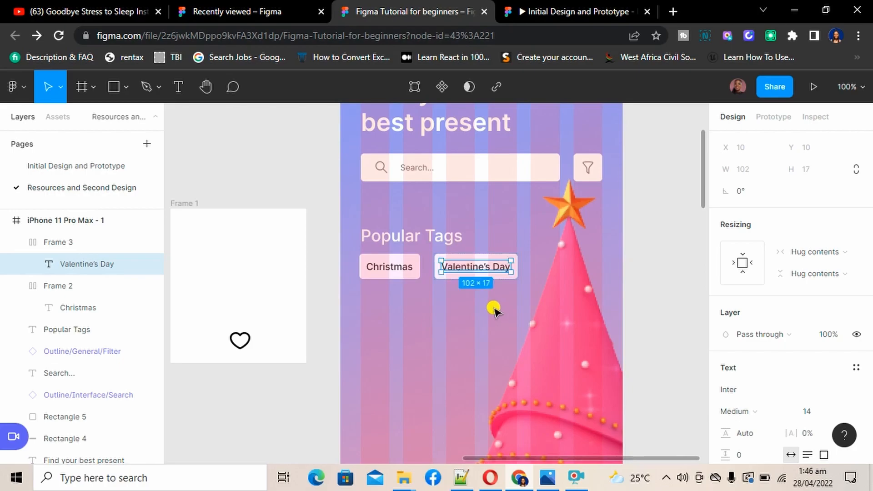
Duplicate the "Valentine's Day" tag in the same row, just to the right of the original
{"action": "left_click", "coordinate": [493, 309]}
{"action": "left_click", "coordinate": [488, 275]}
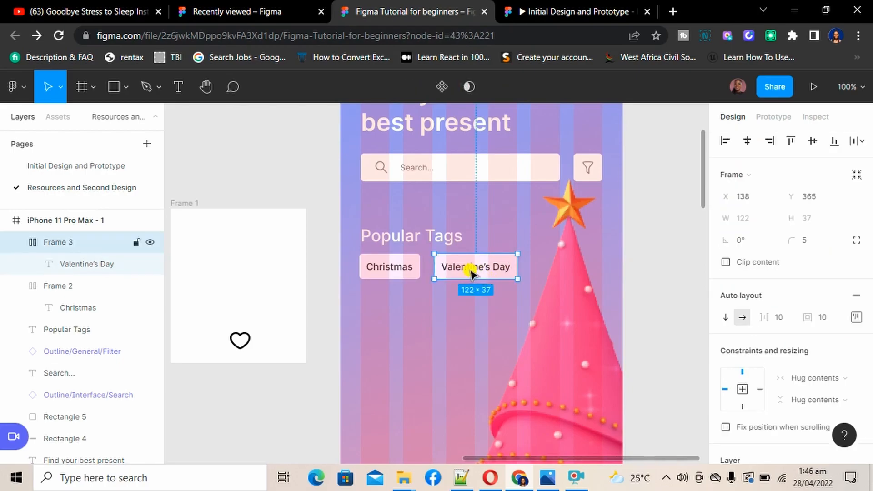
{"action": "left_click_drag", "start_coordinate": [469, 271], "coordinate": [563, 269]}
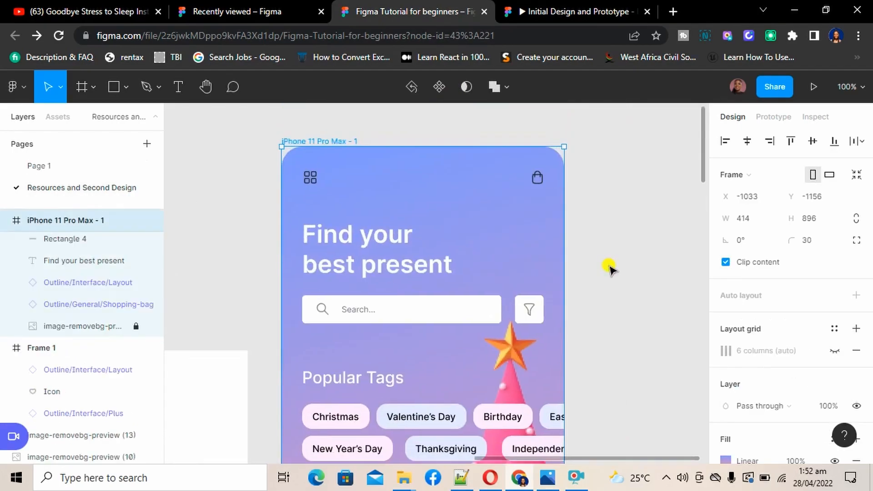
Duplicate the finished "iPhone 11 Pro Max - 1" frame beside the original at X -483, Y -1156
{"action": "scroll", "coordinate": [609, 268], "scroll_direction": "up", "scroll_amount": 1}
{"action": "key", "text": "minus"}
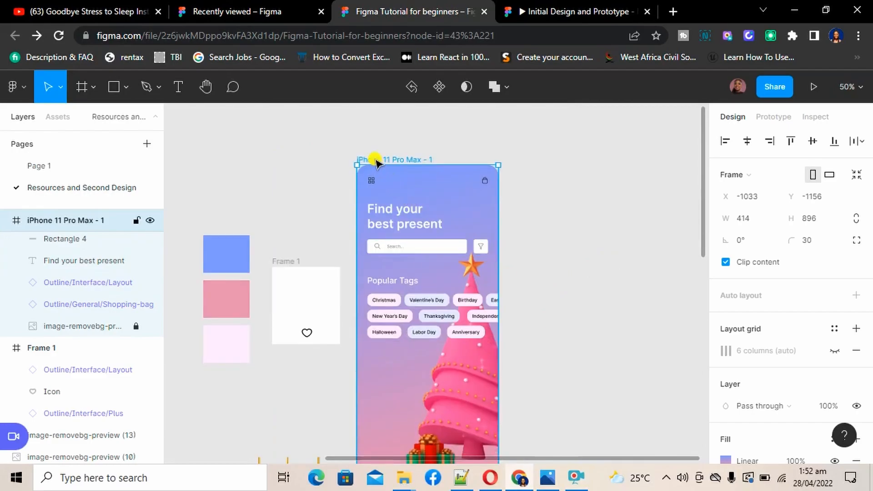
{"action": "left_click_drag", "start_coordinate": [386, 160], "coordinate": [562, 146], "text": "alt"}
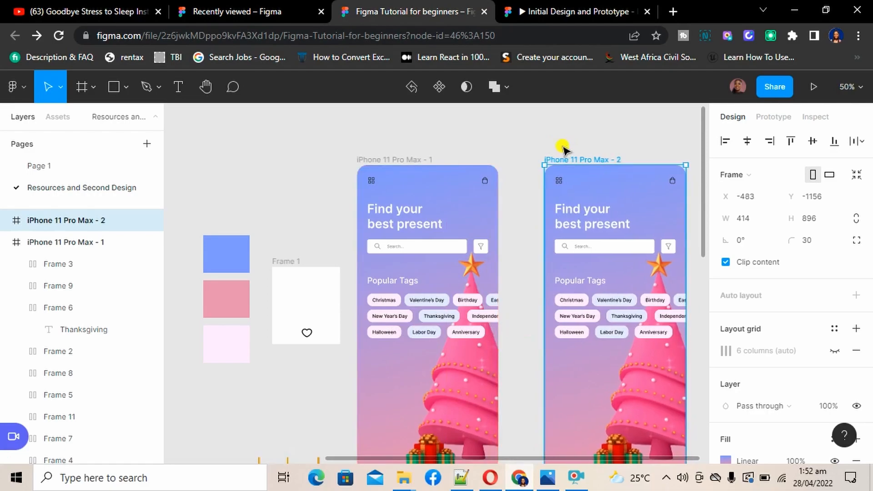
{"action": "left_click", "coordinate": [510, 271]}
Rename the original frame "iPhone 11 Pro Max - 1" as "Home"
{"action": "scroll", "coordinate": [509, 271], "scroll_direction": "right", "scroll_amount": 3}
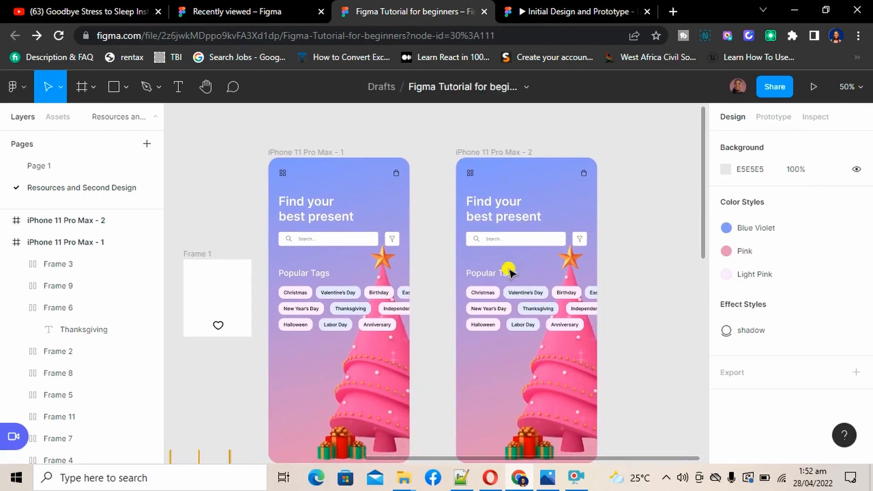
{"action": "left_click", "coordinate": [312, 151]}
{"action": "triple_click", "coordinate": [336, 151]}
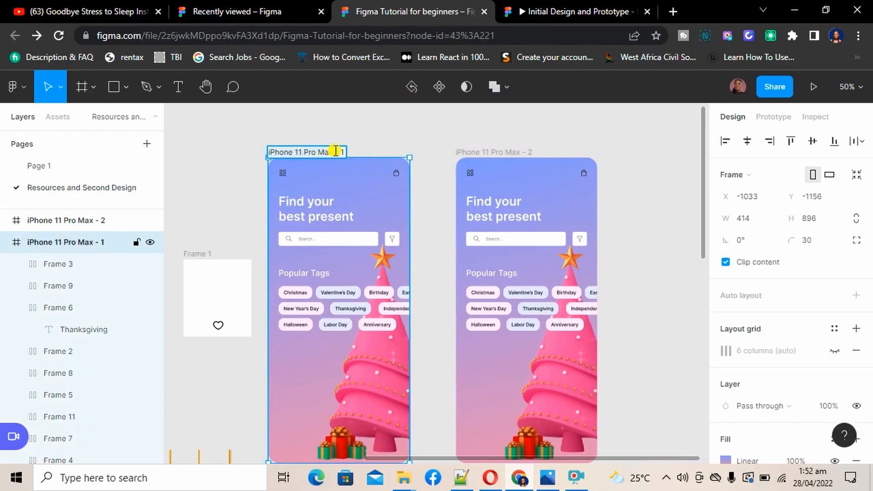
{"action": "type", "text": "Home"}
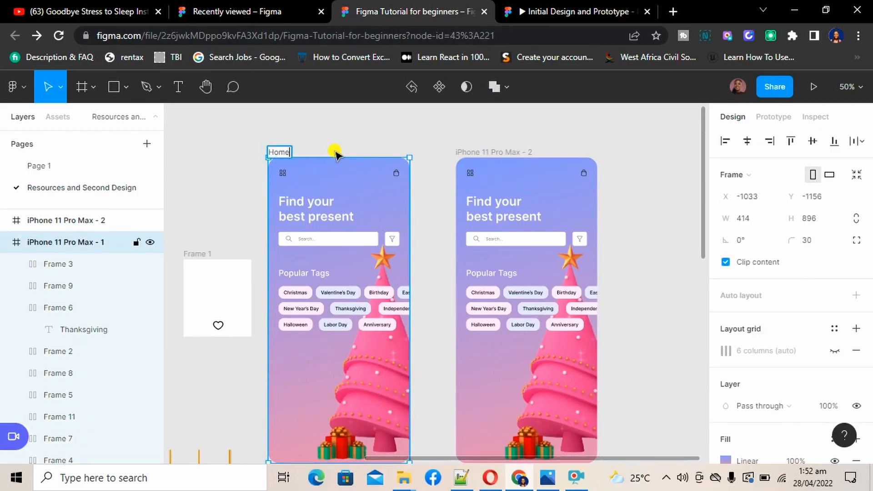
Rename the duplicated frame "iPhone 11 Pro Max - 2" as "Choice page"
{"action": "left_click", "coordinate": [494, 150]}
{"action": "double_click", "coordinate": [494, 151]}
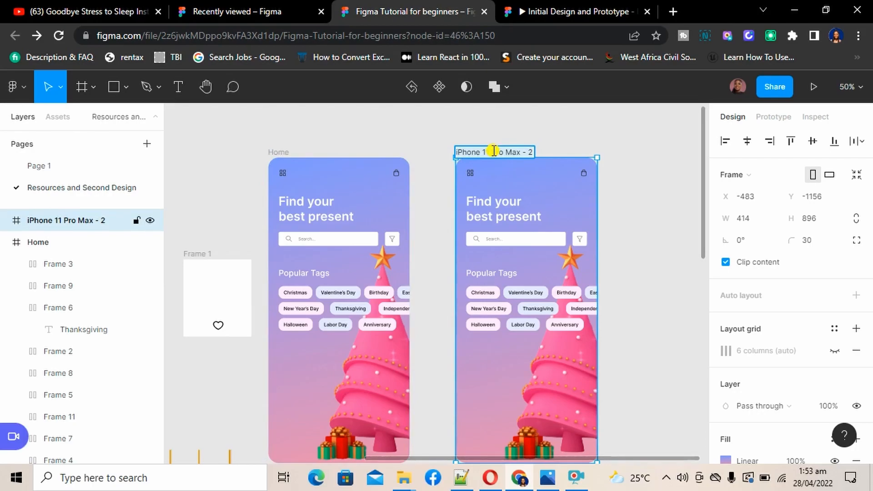
{"action": "type", "text": "Choice"}
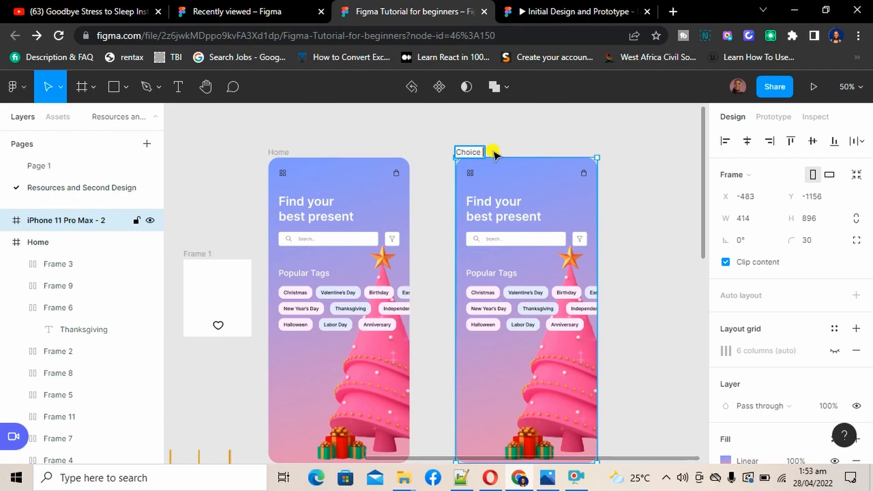
{"action": "type", "text": " page"}
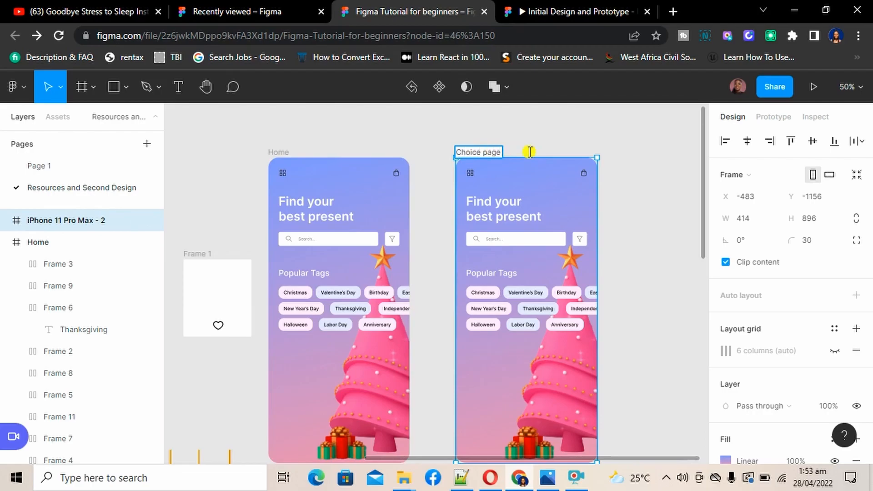
{"action": "left_click", "coordinate": [673, 271]}
Unlock the Christmas tree image layer in the "Choice page" frame and delete it
{"action": "scroll", "coordinate": [673, 272], "scroll_direction": "down", "scroll_amount": 2}
{"action": "scroll", "coordinate": [673, 271], "scroll_direction": "up", "scroll_amount": 1}
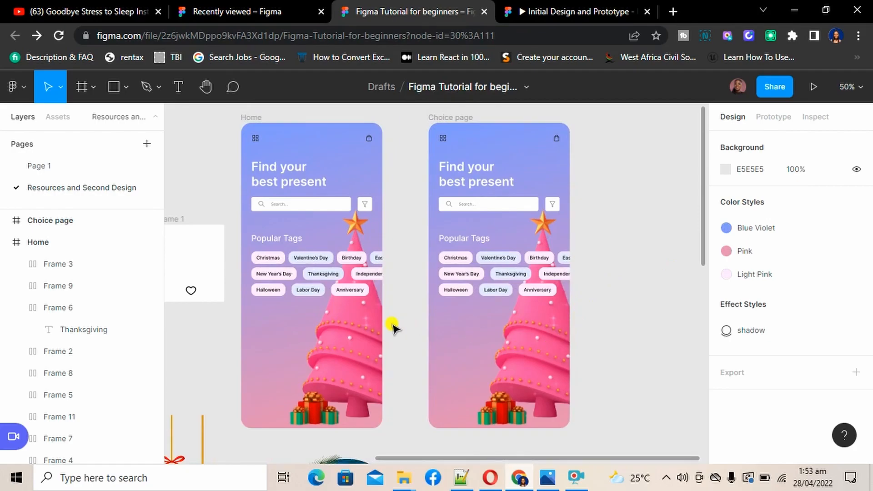
{"action": "left_click", "coordinate": [6, 224]}
{"action": "scroll", "coordinate": [109, 351], "scroll_direction": "down", "scroll_amount": 5}
{"action": "left_click", "coordinate": [111, 445]}
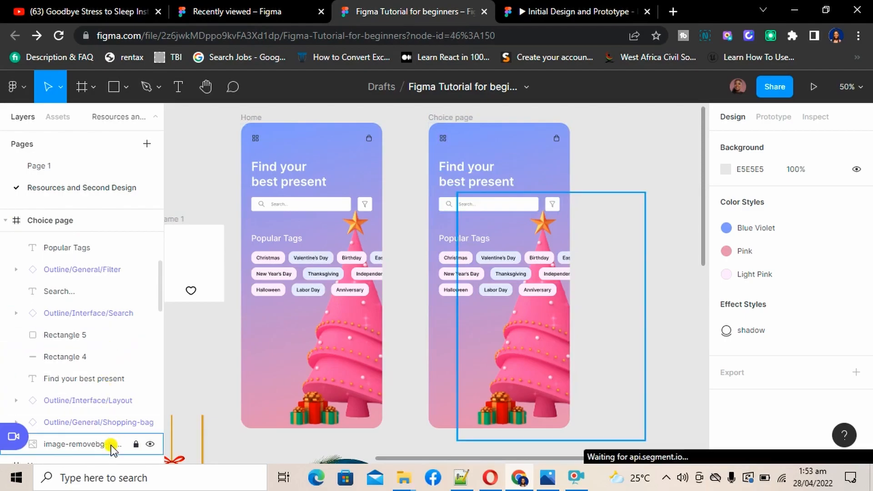
{"action": "left_click", "coordinate": [137, 444]}
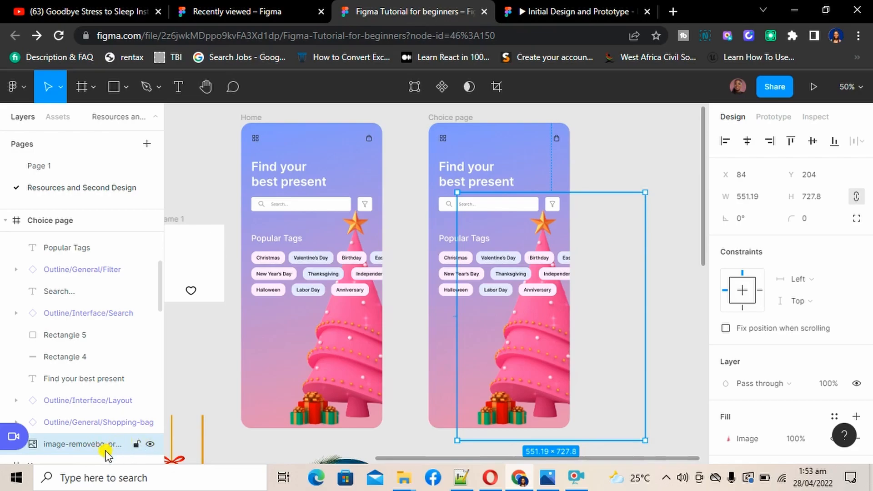
{"action": "key", "text": "Delete"}
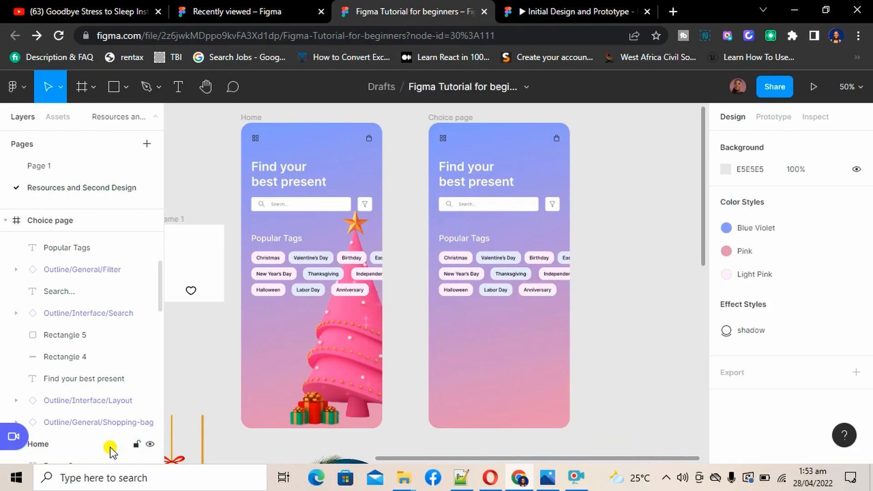
Replace the linear gradient fill of the "Choice page" frame with a solid white fill
{"action": "scroll", "coordinate": [494, 391], "scroll_direction": "right", "scroll_amount": 1}
{"action": "scroll", "coordinate": [494, 391], "scroll_direction": "right", "scroll_amount": 2}
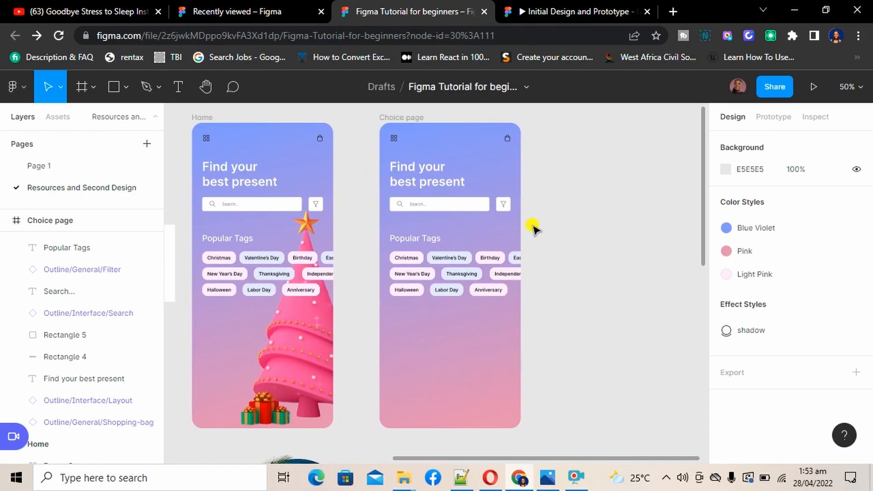
{"action": "left_click", "coordinate": [404, 119]}
{"action": "scroll", "coordinate": [730, 378], "scroll_direction": "down", "scroll_amount": 5}
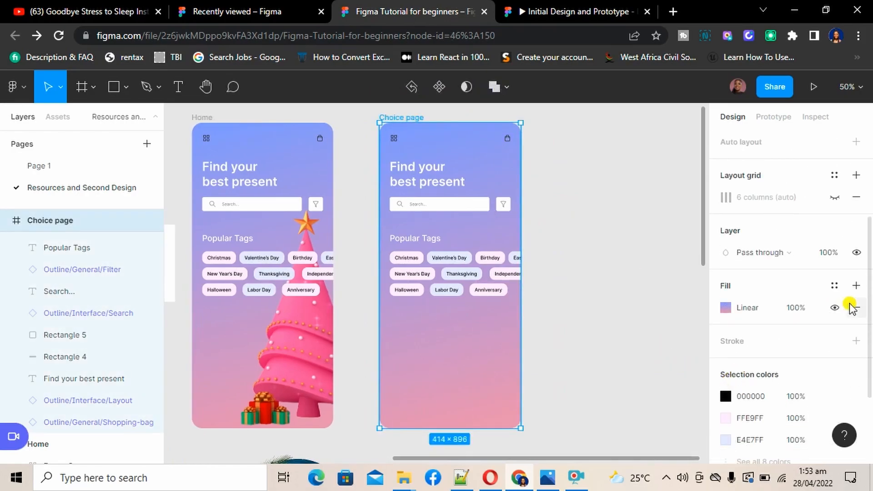
{"action": "left_click", "coordinate": [855, 308]}
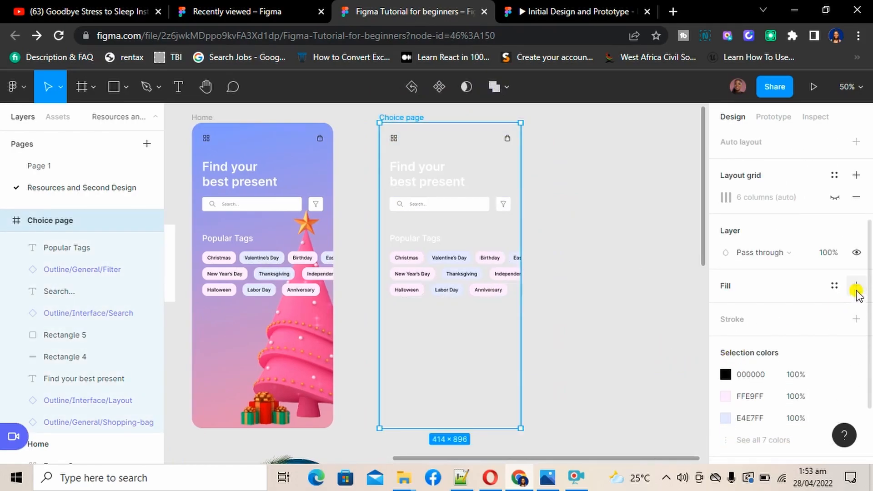
{"action": "left_click", "coordinate": [856, 285]}
{"action": "left_click", "coordinate": [625, 289]}
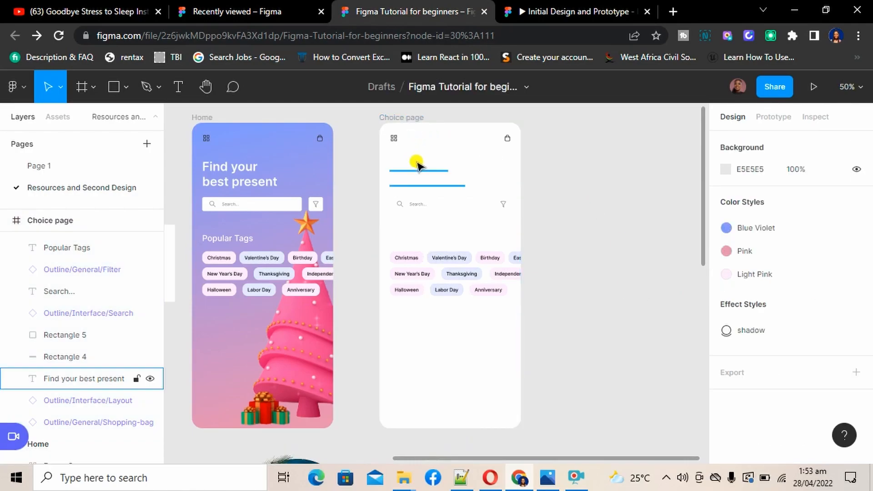
Recolor the "Find your best present" heading on the Choice page to the dark document color 2B2929
{"action": "left_click", "coordinate": [416, 165]}
{"action": "scroll", "coordinate": [820, 443], "scroll_direction": "down", "scroll_amount": 5}
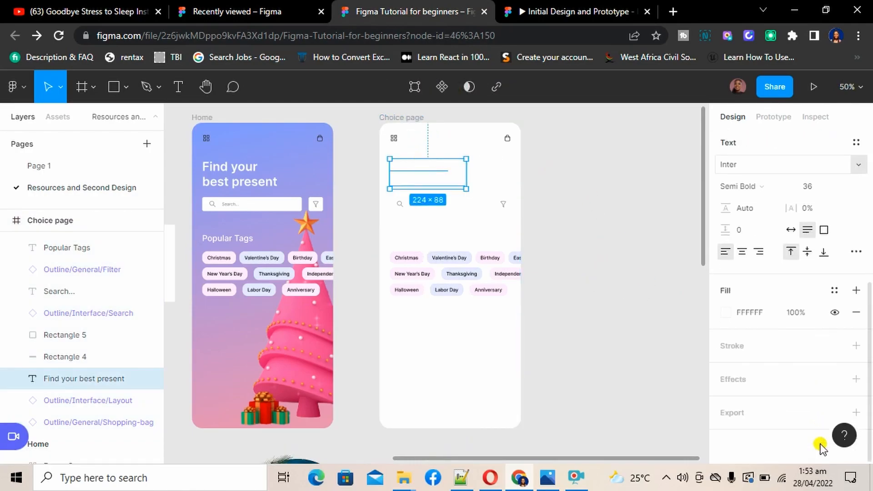
{"action": "left_click", "coordinate": [728, 307]}
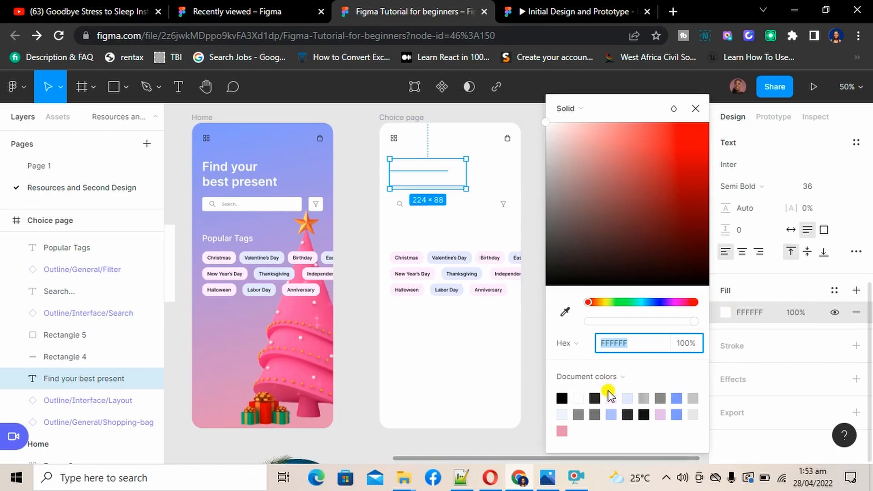
{"action": "left_click", "coordinate": [596, 398]}
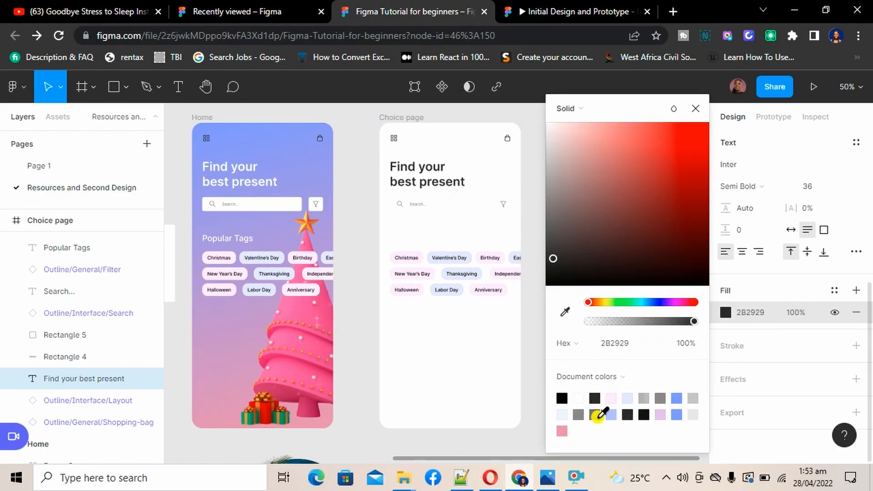
{"action": "left_click", "coordinate": [596, 413]}
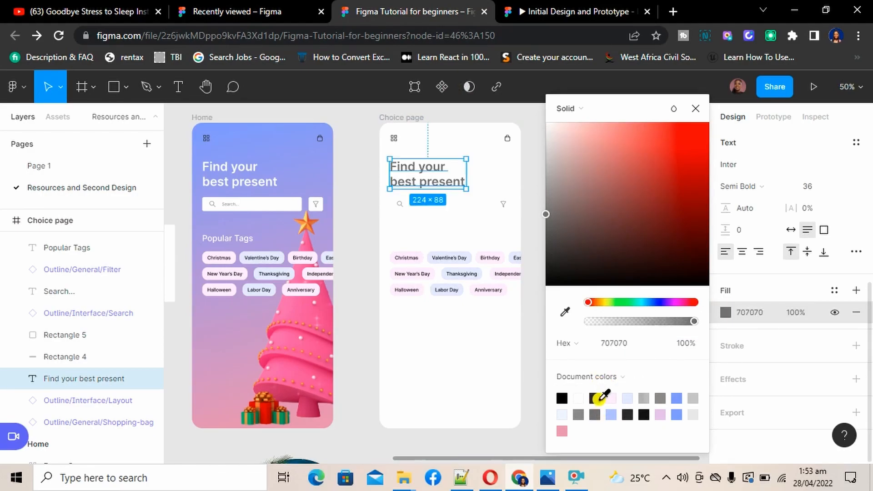
{"action": "left_click", "coordinate": [596, 398]}
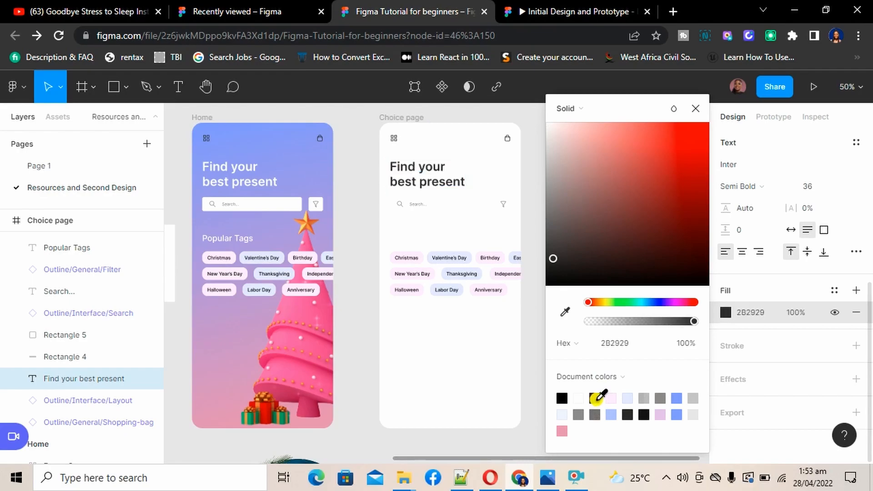
{"action": "left_click", "coordinate": [695, 108]}
{"action": "left_click", "coordinate": [550, 248]}
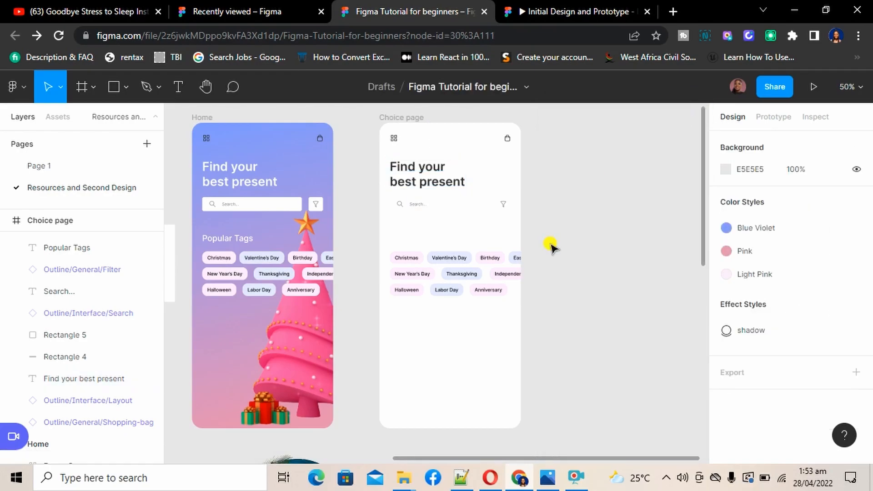
Add a drop shadow with a blur of 20 to the search bar rectangle on the Choice page
{"action": "key", "text": "shift+0"}
{"action": "scroll", "coordinate": [551, 245], "scroll_direction": "up", "scroll_amount": 3}
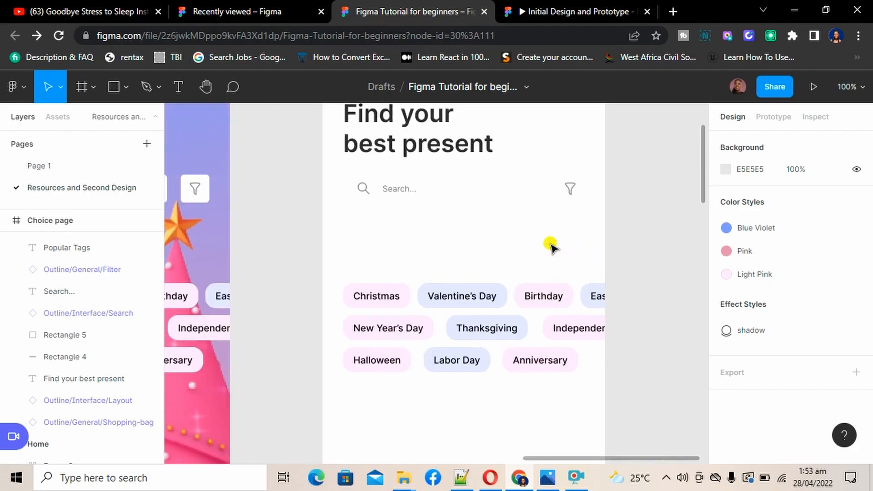
{"action": "left_click", "coordinate": [441, 246]}
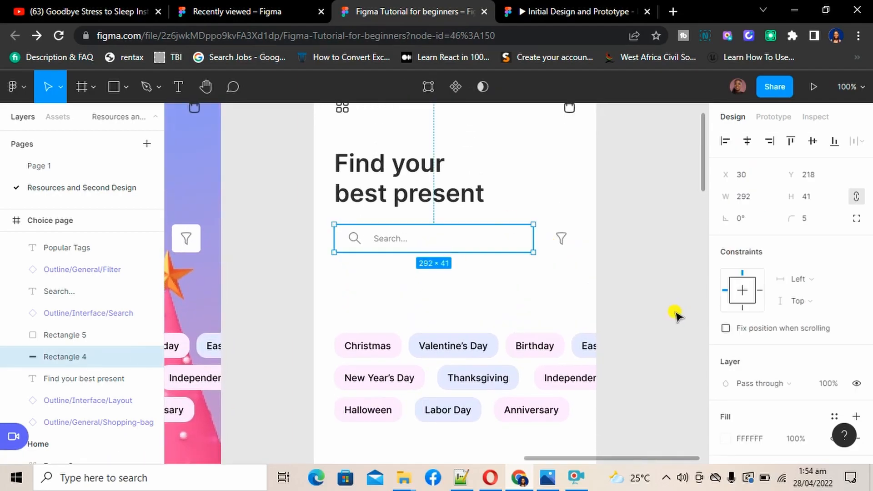
{"action": "scroll", "coordinate": [743, 373], "scroll_direction": "down", "scroll_amount": 3}
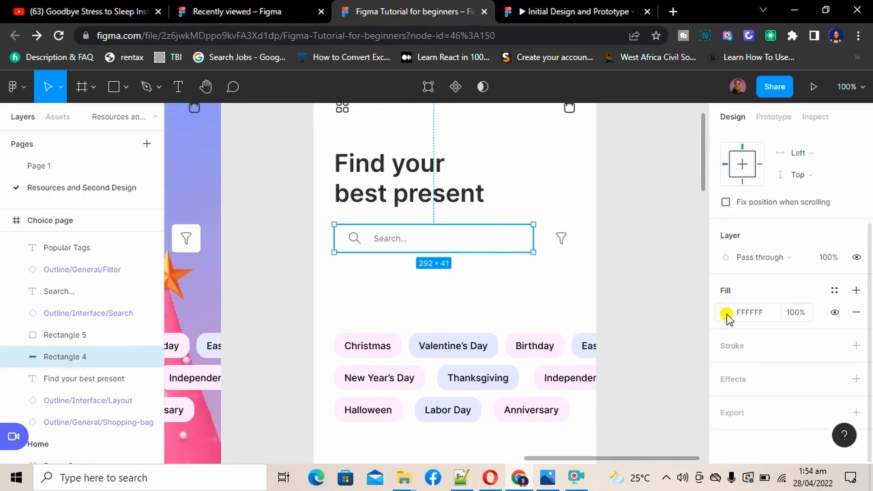
{"action": "left_click", "coordinate": [858, 380]}
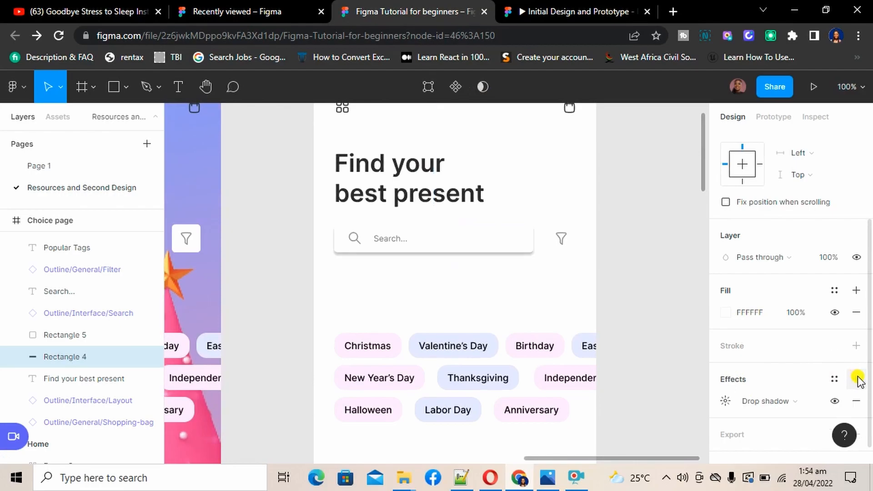
{"action": "scroll", "coordinate": [799, 369], "scroll_direction": "down", "scroll_amount": 1}
{"action": "left_click", "coordinate": [726, 378]}
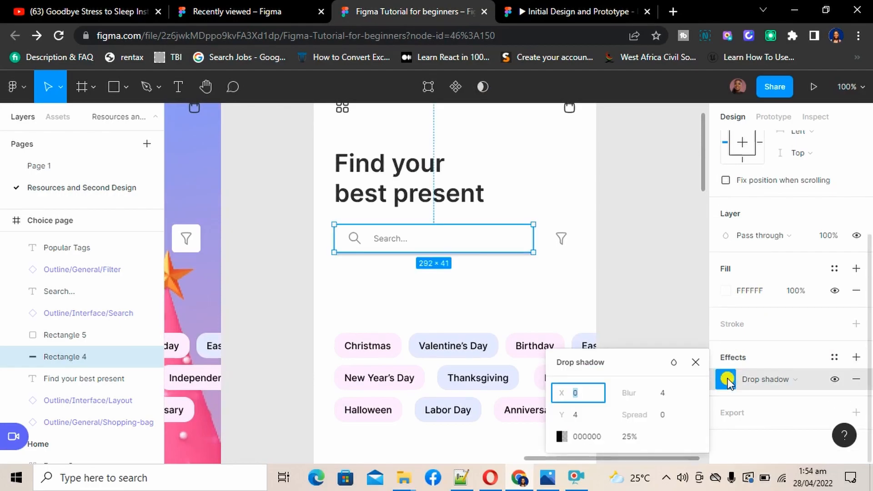
{"action": "left_click", "coordinate": [672, 394]}
{"action": "type", "text": "2"}
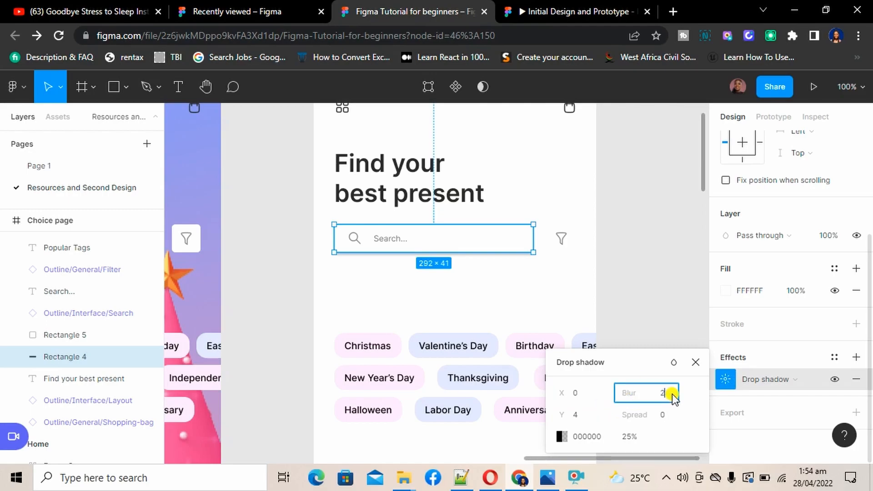
{"action": "type", "text": "0"}
{"action": "key", "text": "Return"}
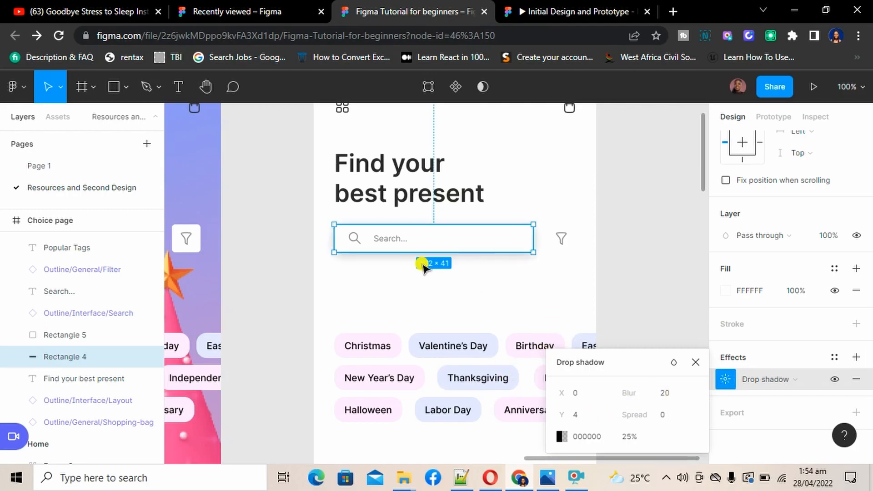
{"action": "left_click", "coordinate": [530, 295]}
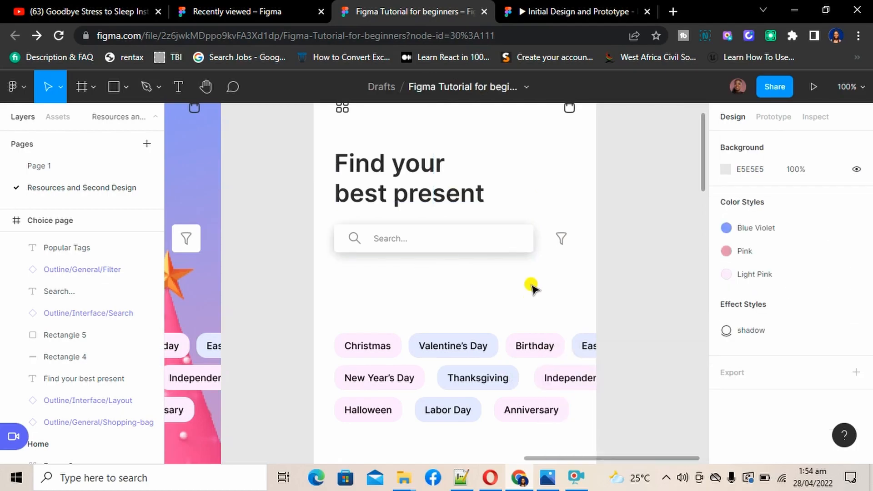
Save the search bar's drop shadow as a new effect style named "main shadow"
{"action": "left_click", "coordinate": [526, 254]}
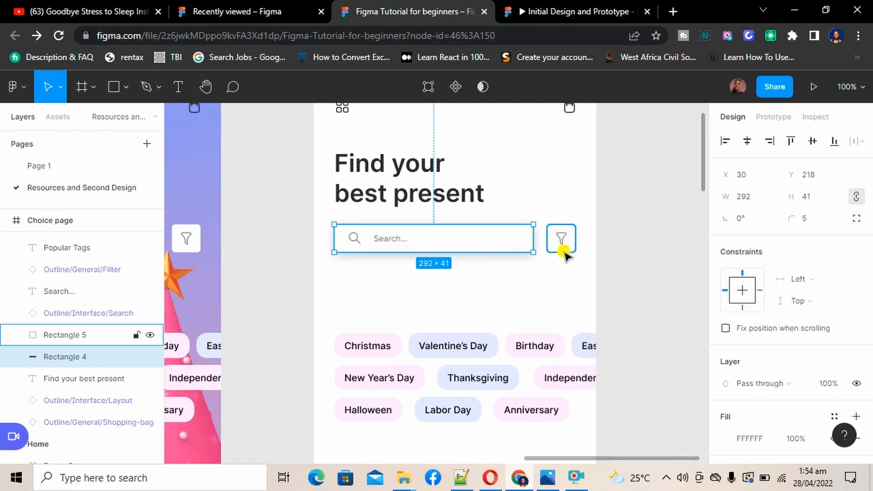
{"action": "scroll", "coordinate": [736, 364], "scroll_direction": "down", "scroll_amount": 3}
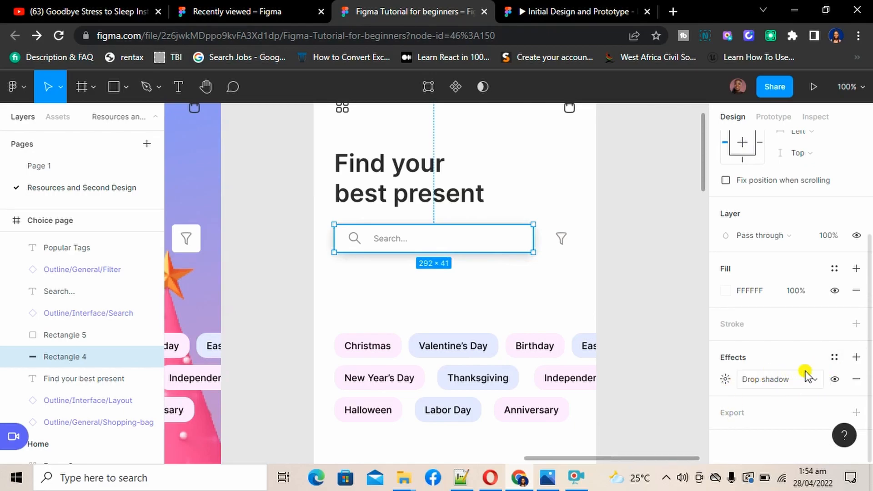
{"action": "left_click", "coordinate": [838, 357]}
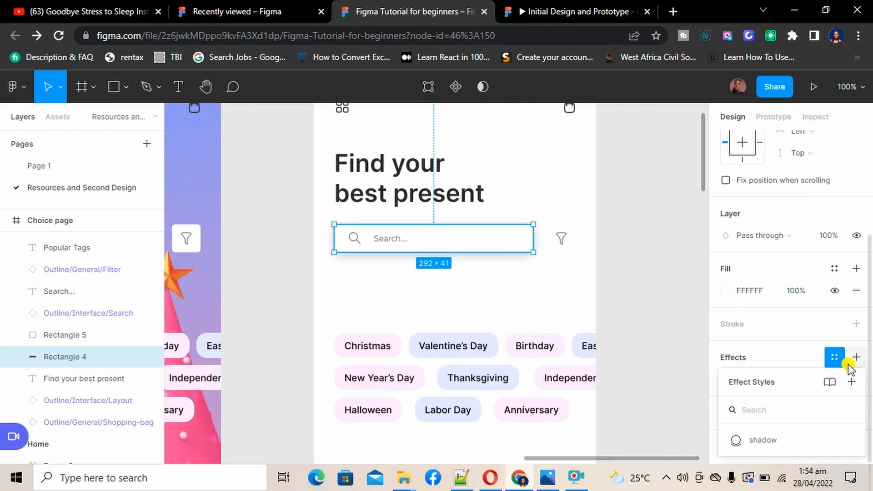
{"action": "left_click", "coordinate": [849, 384]}
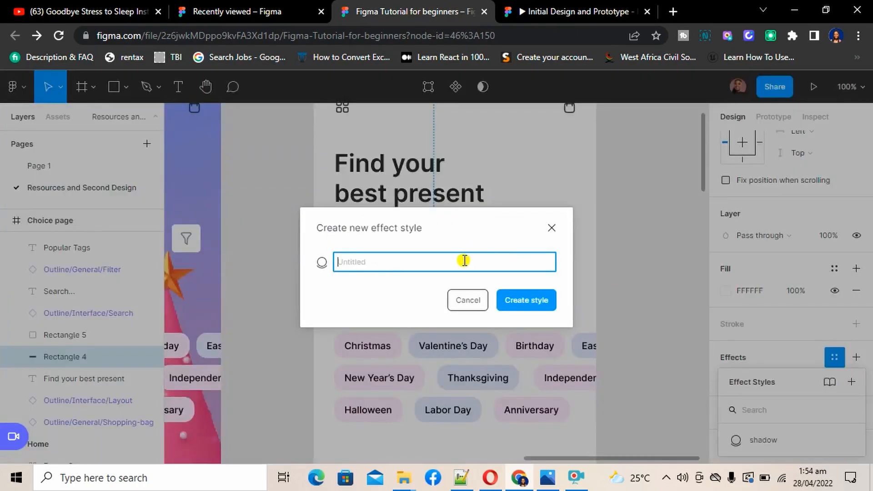
{"action": "type", "text": "Main sh"}
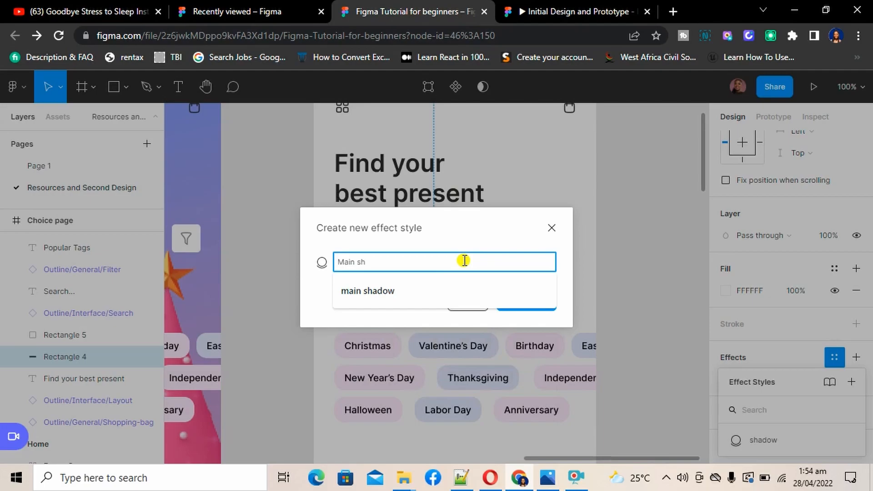
{"action": "left_click", "coordinate": [449, 291]}
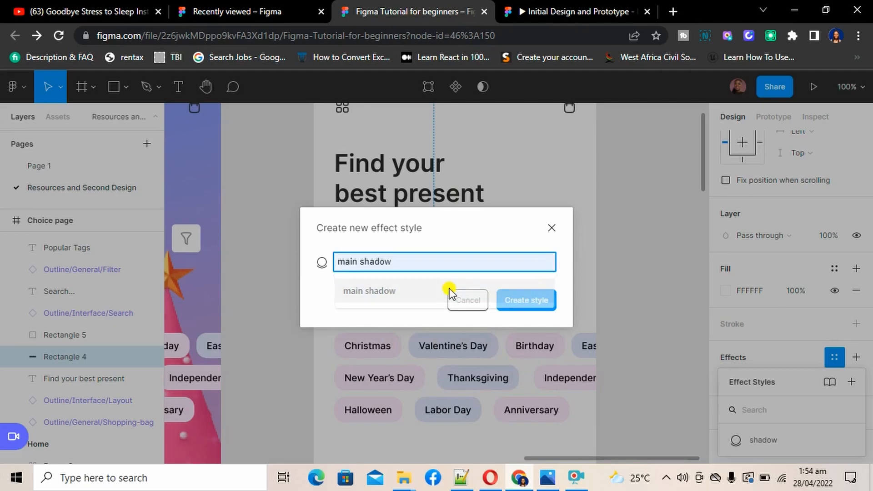
{"action": "left_click", "coordinate": [525, 300]}
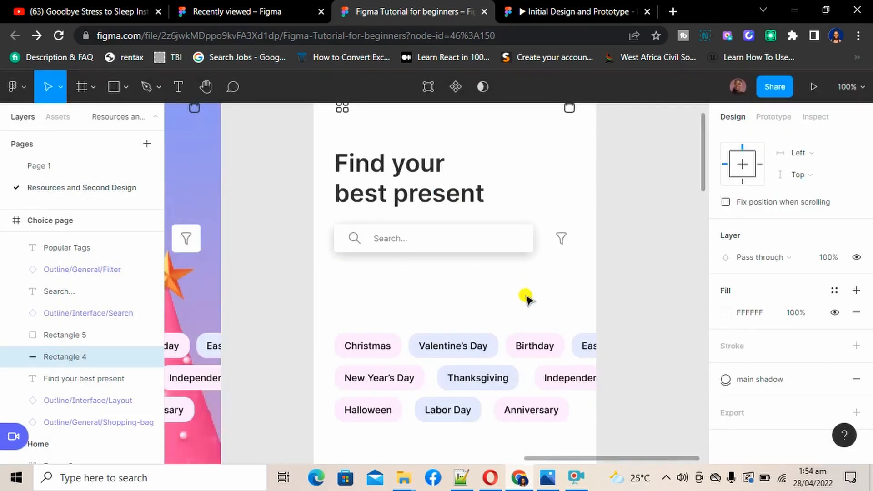
{"action": "left_click", "coordinate": [437, 215]}
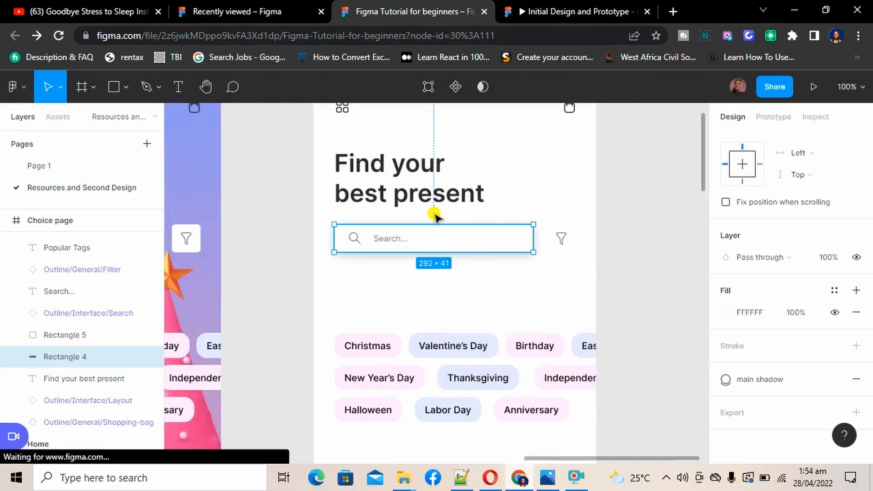
Apply the "main shadow" effect style to the small rectangle behind the filter icon on the Choice page
{"action": "left_click", "coordinate": [557, 223]}
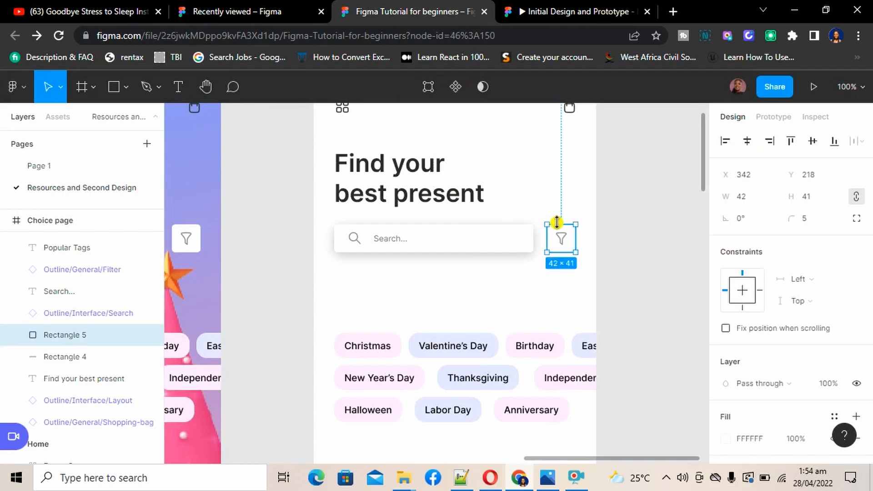
{"action": "scroll", "coordinate": [776, 455], "scroll_direction": "down", "scroll_amount": 3}
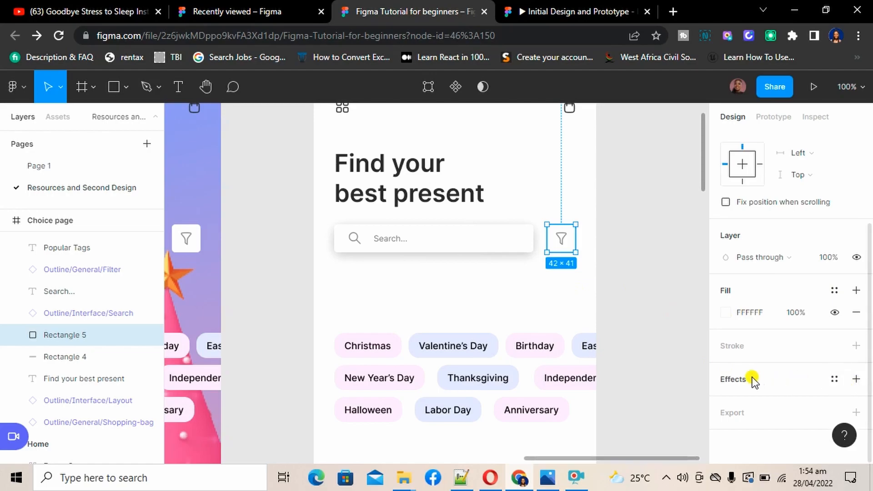
{"action": "left_click", "coordinate": [834, 380]}
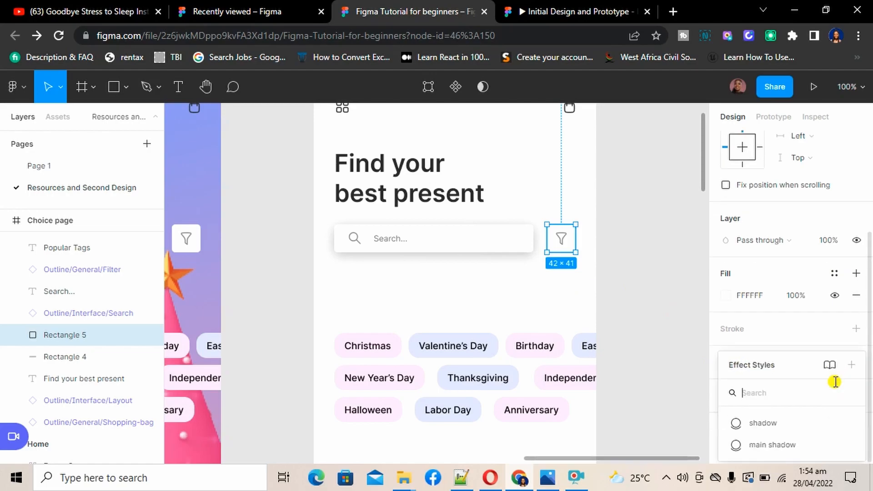
{"action": "left_click", "coordinate": [767, 443]}
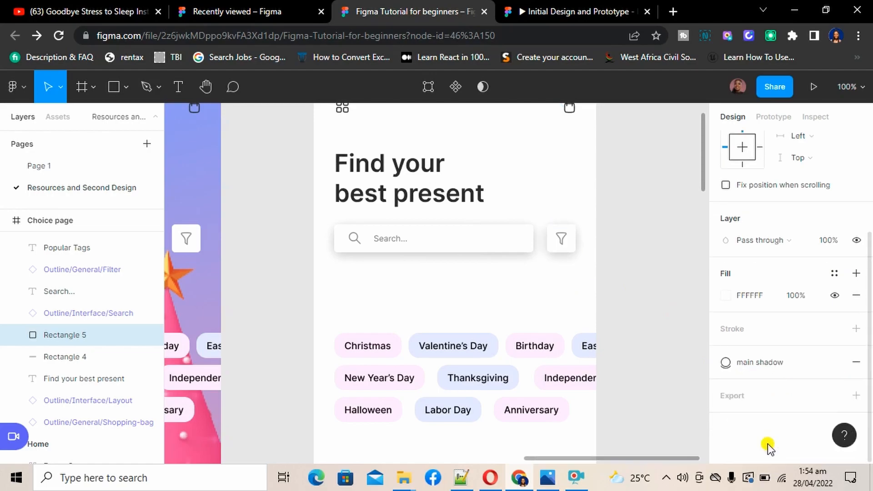
{"action": "left_click", "coordinate": [668, 289]}
Move the red bauble garland image from below the other resources to above the Choice page frame, at X -344, Y -1614
{"action": "scroll", "coordinate": [618, 234], "scroll_direction": "up", "scroll_amount": 2}
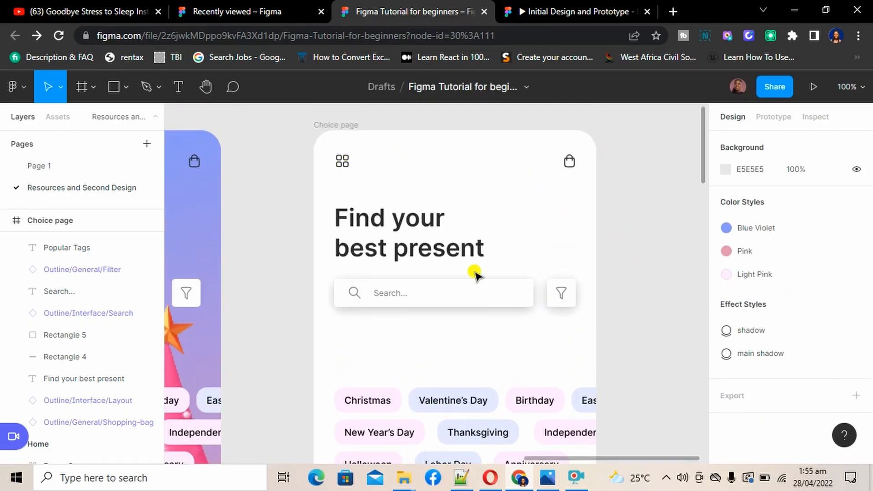
{"action": "scroll", "coordinate": [302, 382], "scroll_direction": "down", "scroll_amount": 8}
{"action": "scroll", "coordinate": [302, 384], "scroll_direction": "down", "scroll_amount": 6}
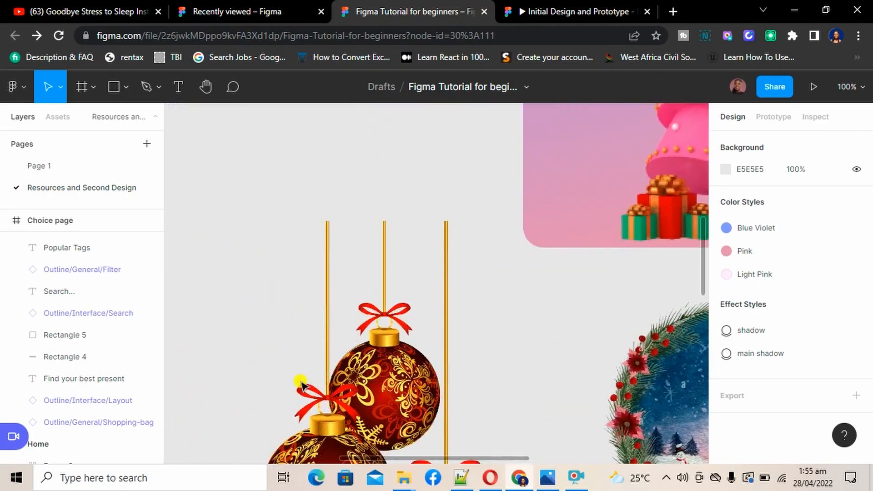
{"action": "scroll", "coordinate": [302, 383], "scroll_direction": "down", "scroll_amount": 5}
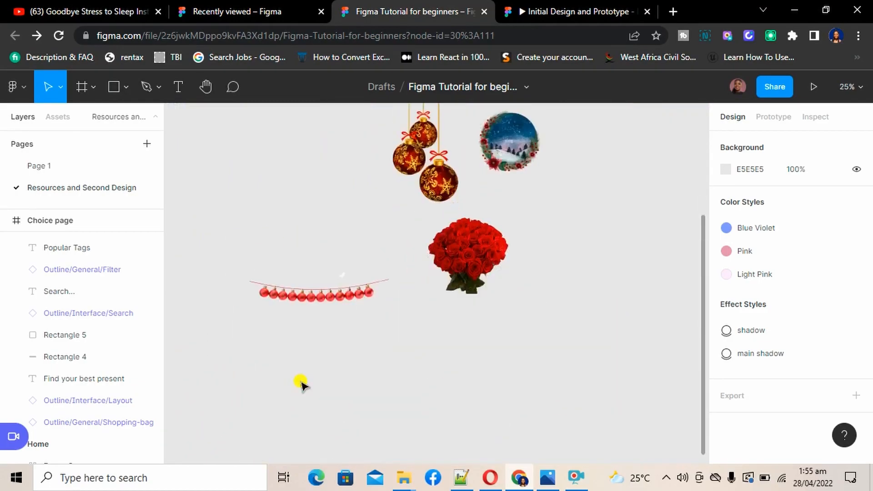
{"action": "left_click", "coordinate": [330, 301]}
{"action": "left_click_drag", "start_coordinate": [321, 296], "coordinate": [643, 152]}
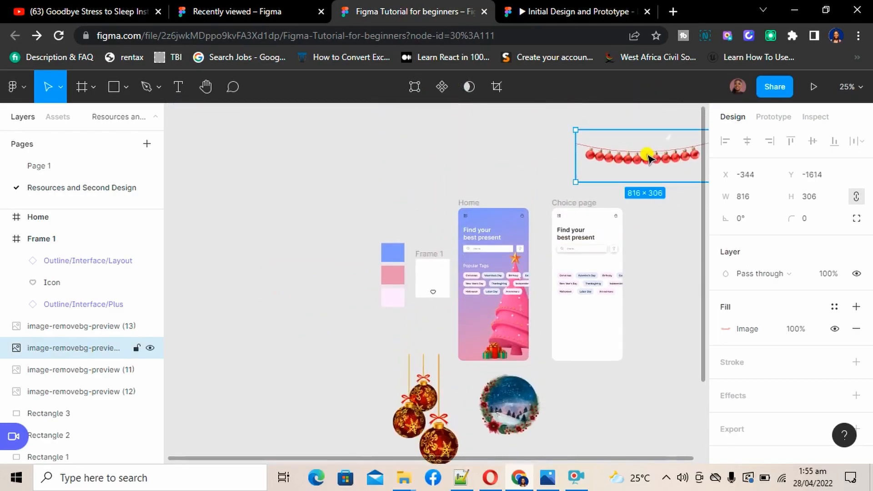
{"action": "scroll", "coordinate": [623, 324], "scroll_direction": "right", "scroll_amount": 3}
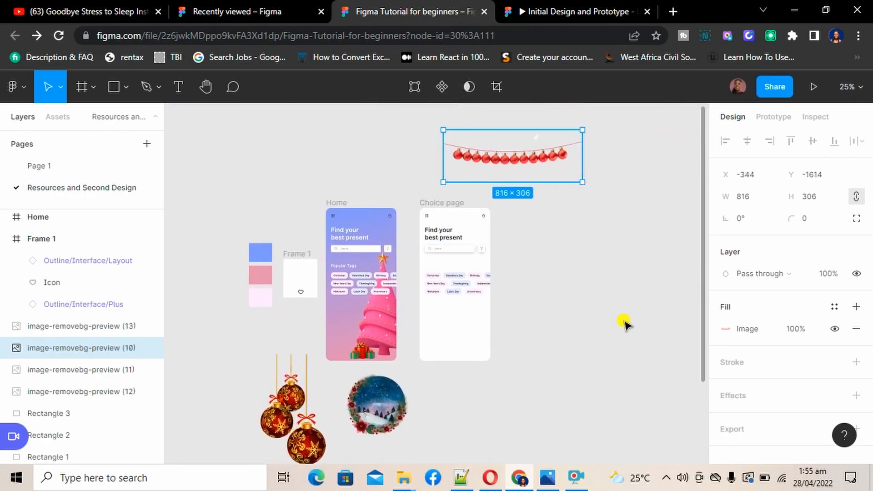
Move the red bauble garland onto the Choice page frame's upper edge and scale it down to 459 × 172
{"action": "key", "text": "ctrl+plus"}
{"action": "scroll", "coordinate": [625, 322], "scroll_direction": "right", "scroll_amount": 2}
{"action": "scroll", "coordinate": [624, 322], "scroll_direction": "up", "scroll_amount": 2}
{"action": "scroll", "coordinate": [625, 322], "scroll_direction": "left", "scroll_amount": 1}
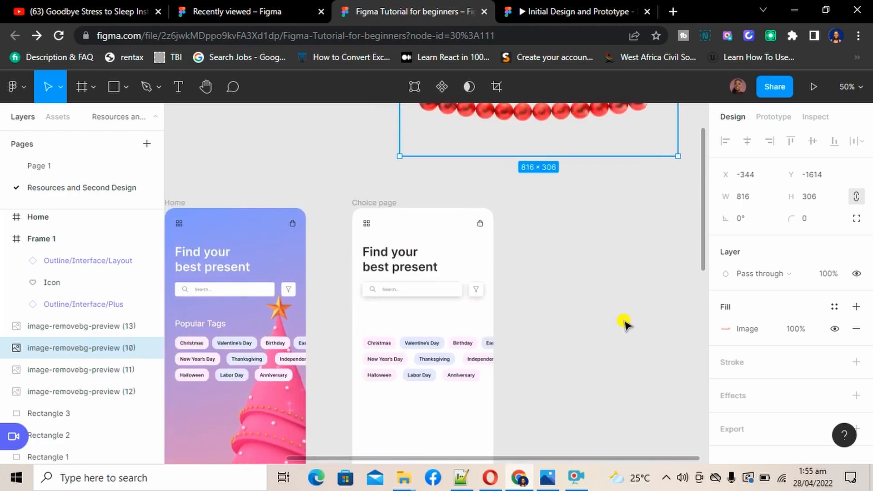
{"action": "scroll", "coordinate": [624, 324], "scroll_direction": "left", "scroll_amount": 1}
{"action": "left_click_drag", "start_coordinate": [579, 122], "coordinate": [475, 235]}
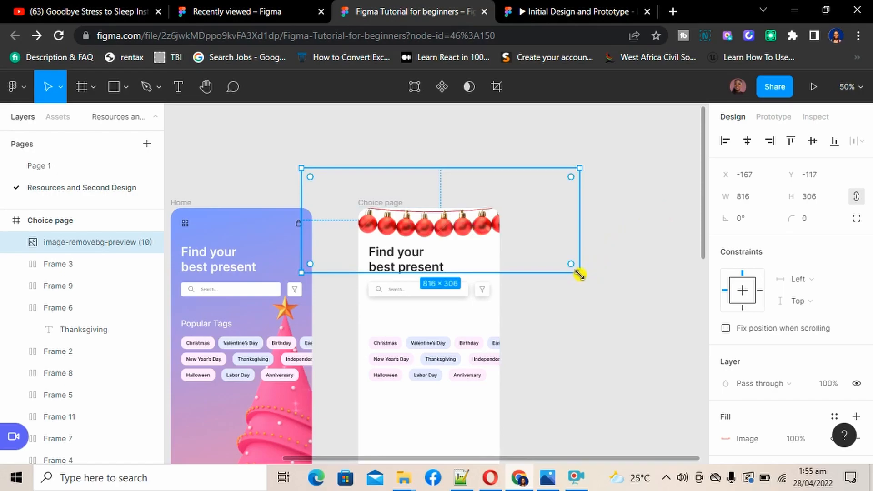
{"action": "left_click_drag", "start_coordinate": [579, 275], "coordinate": [455, 226]}
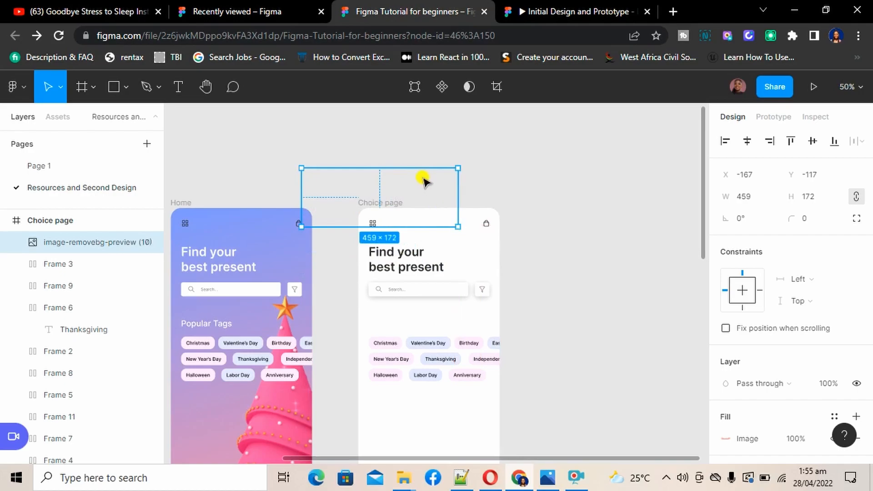
{"action": "left_click_drag", "start_coordinate": [419, 182], "coordinate": [474, 195]}
{"action": "left_click", "coordinate": [551, 196]}
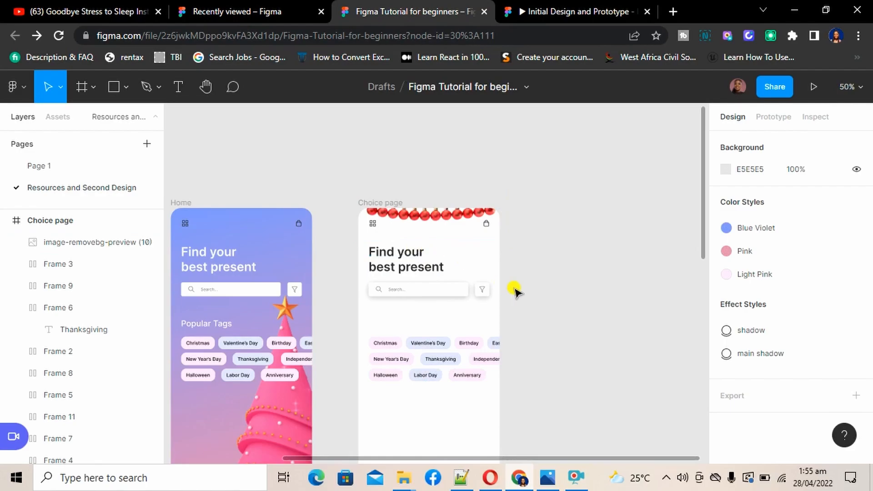
Fine-tune the garland's position across the top of the Choice page to X -13, Y -73
{"action": "key", "text": "shift+0"}
{"action": "scroll", "coordinate": [515, 291], "scroll_direction": "up", "scroll_amount": 1}
{"action": "scroll", "coordinate": [515, 291], "scroll_direction": "left", "scroll_amount": 2}
{"action": "scroll", "coordinate": [516, 291], "scroll_direction": "up", "scroll_amount": 1}
{"action": "left_click", "coordinate": [517, 228]}
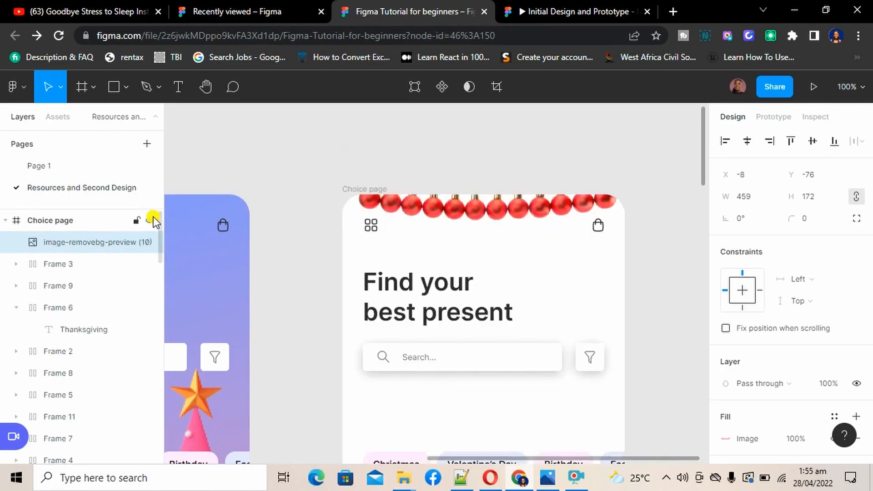
{"action": "left_click_drag", "start_coordinate": [516, 219], "coordinate": [513, 222]}
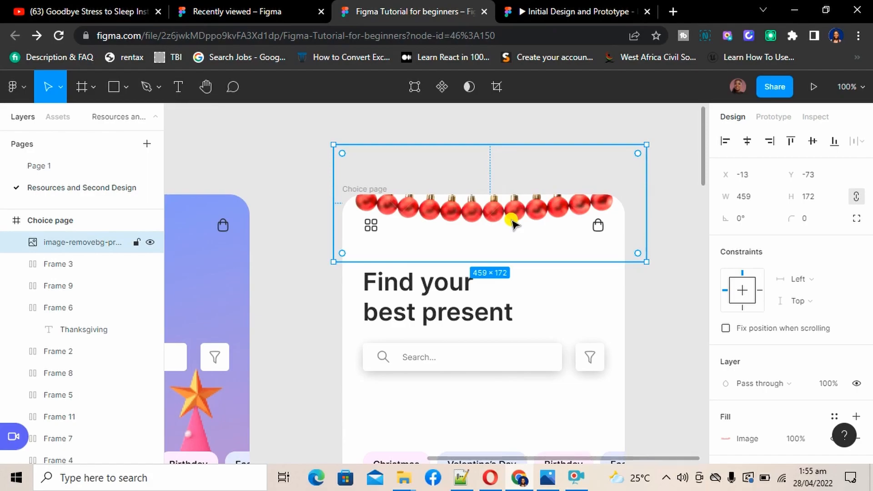
{"action": "left_click", "coordinate": [529, 303]}
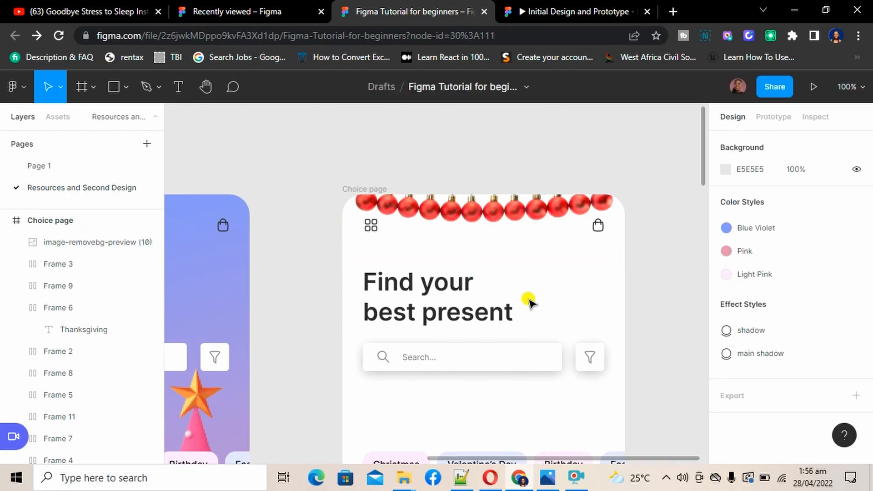
Change the invisible white "Popular Tags" heading on the Choice page to the dark document color 2B2929
{"action": "scroll", "coordinate": [530, 302], "scroll_direction": "down", "scroll_amount": 1}
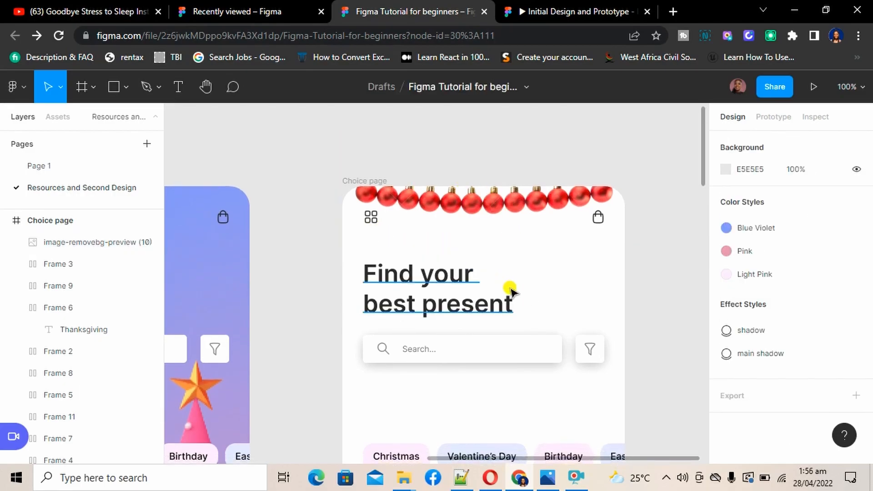
{"action": "scroll", "coordinate": [512, 324], "scroll_direction": "down", "scroll_amount": 2}
{"action": "scroll", "coordinate": [465, 308], "scroll_direction": "down", "scroll_amount": 2}
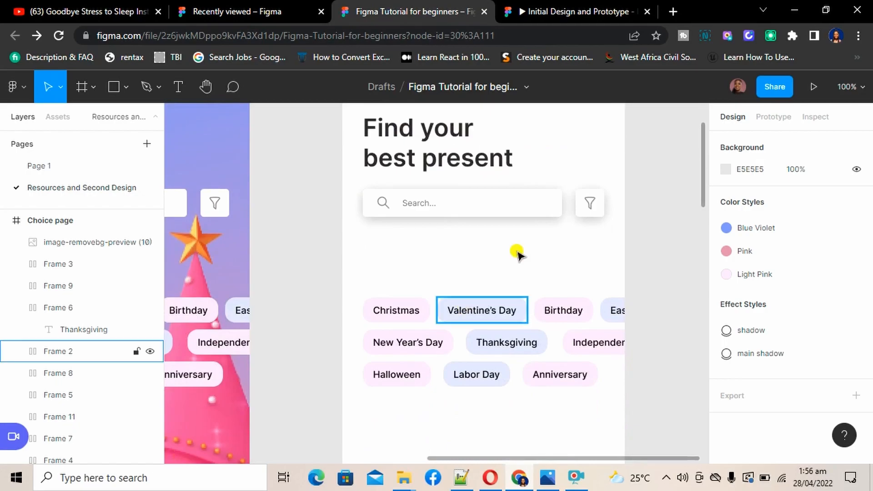
{"action": "left_click", "coordinate": [400, 273]}
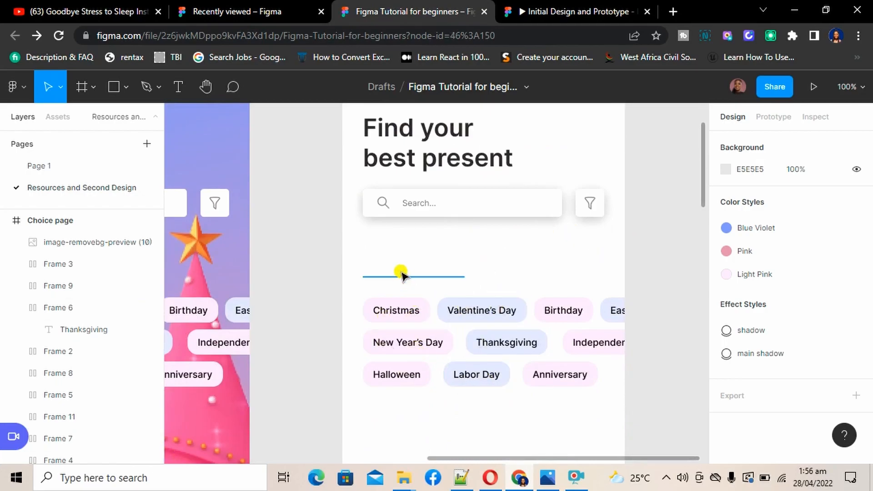
{"action": "scroll", "coordinate": [790, 424], "scroll_direction": "down", "scroll_amount": 3}
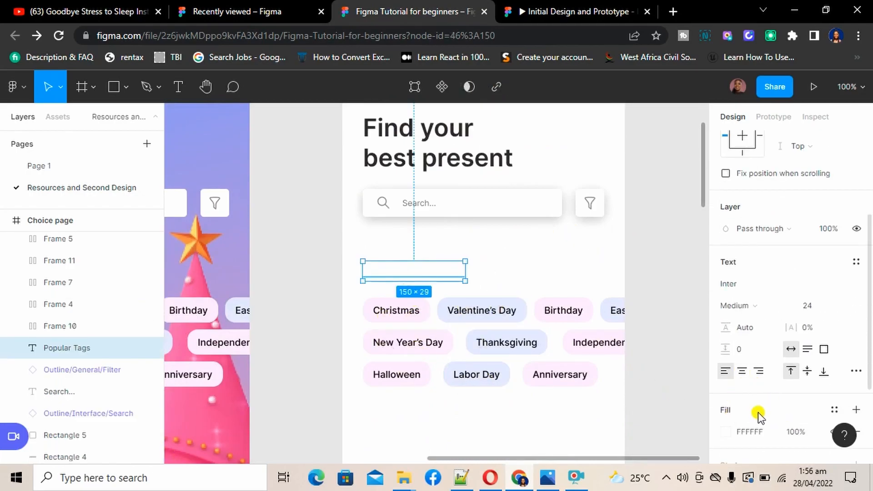
{"action": "left_click", "coordinate": [724, 430]}
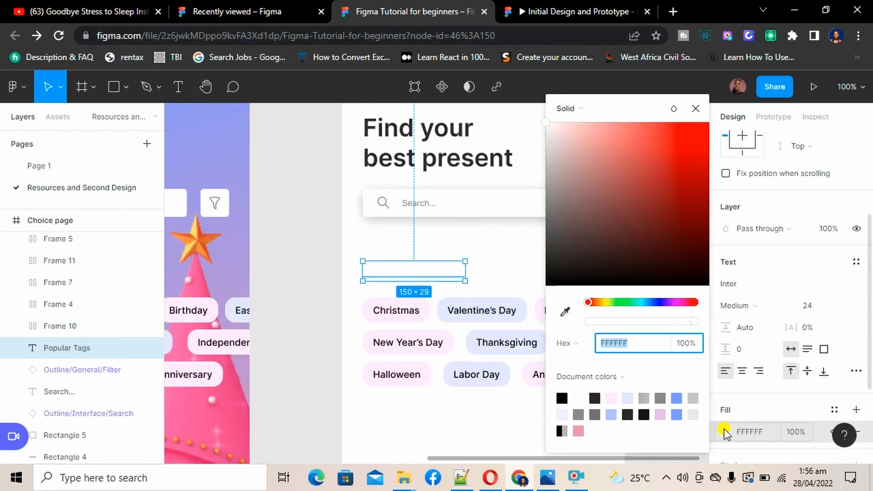
{"action": "left_click", "coordinate": [595, 397]}
{"action": "left_click", "coordinate": [696, 108]}
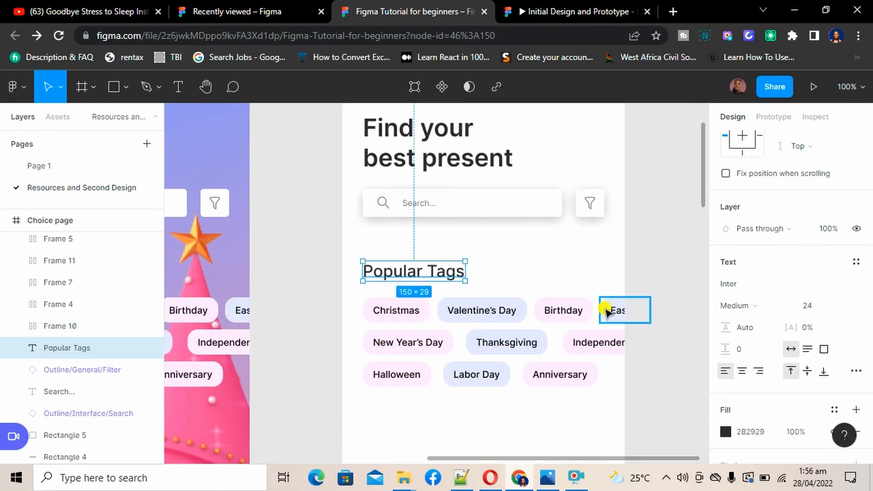
Shift the Halloween, Labor Day and Anniversary tags horizontally past the Choice page frame's right edge
{"action": "scroll", "coordinate": [606, 312], "scroll_direction": "down", "scroll_amount": 3}
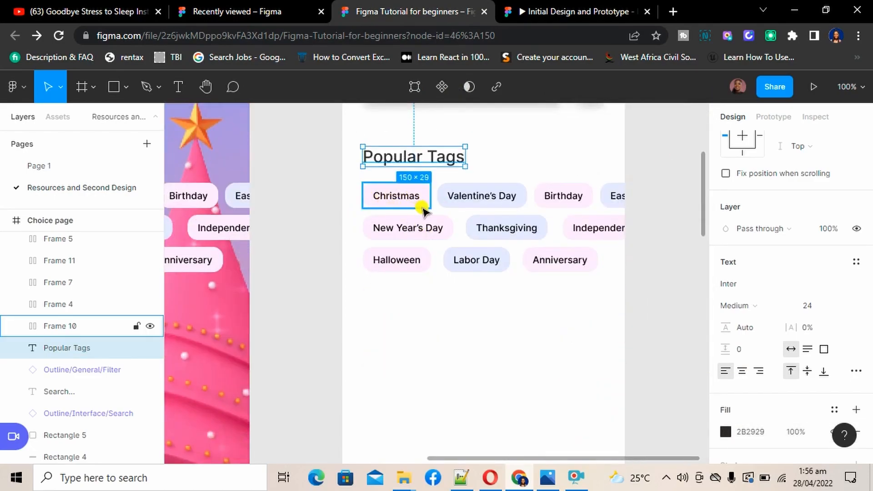
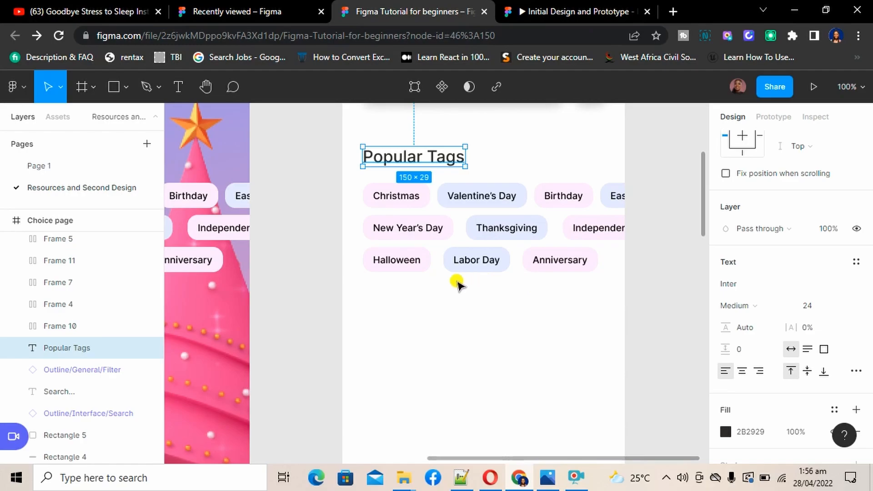
{"action": "left_click", "coordinate": [359, 293]}
{"action": "left_click_drag", "start_coordinate": [344, 286], "coordinate": [627, 245]}
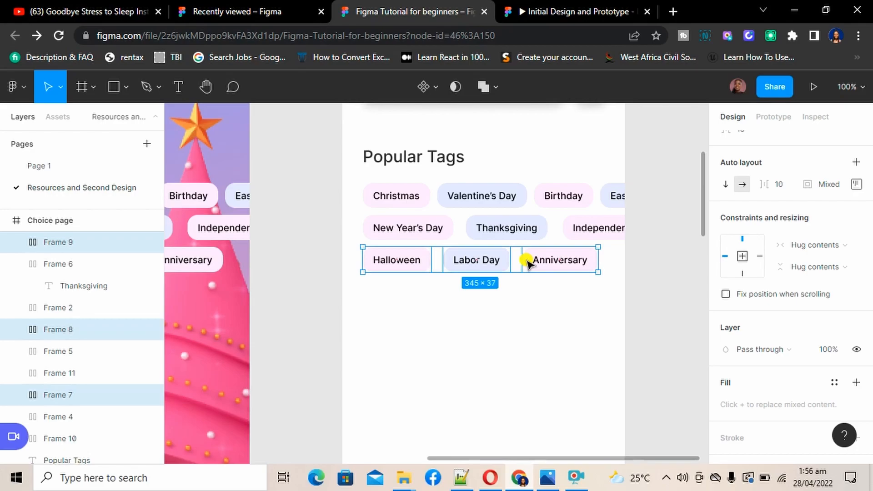
{"action": "key", "text": "shift+Right"}
{"action": "key", "text": "shift+Right"}
{"action": "key", "text": "shift+Right"}
{"action": "key", "text": "shift+Right"}
{"action": "key", "text": "shift+Right"}
{"action": "key", "text": "shift+Right"}
{"action": "key", "text": "shift+Right"}
{"action": "key", "text": "shift+Right"}
{"action": "key", "text": "shift+Right"}
{"action": "key", "text": "shift+Right"}
{"action": "key", "text": "shift+Right"}
{"action": "key", "text": "shift+Right"}
{"action": "key", "text": "shift+Right"}
{"action": "key", "text": "shift+Right"}
{"action": "key", "text": "shift+Right"}
{"action": "key", "text": "shift+Right"}
{"action": "key", "text": "shift+Right"}
{"action": "key", "text": "shift+Right"}
{"action": "key", "text": "shift+Right"}
{"action": "key", "text": "shift+Right"}
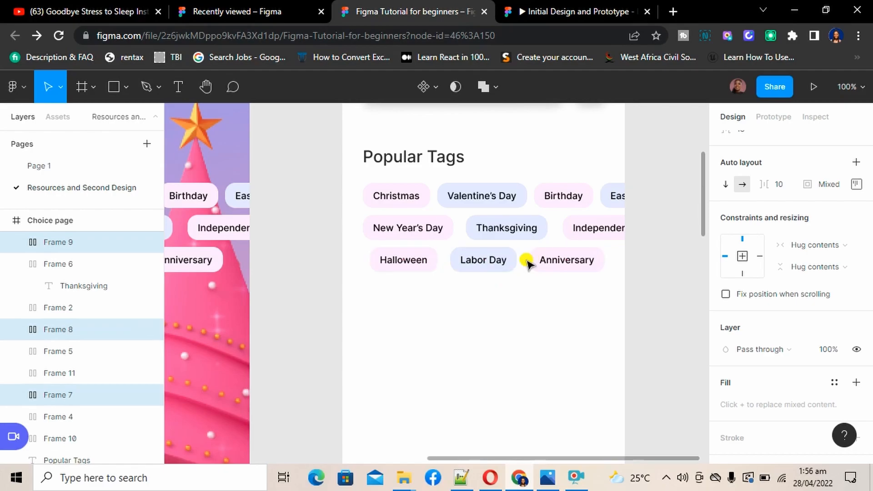
{"action": "key", "text": "shift+Right"}
{"action": "key", "text": "shift+Right"}
{"action": "key", "text": "shift+Right"}
{"action": "key", "text": "shift+Right"}
{"action": "key", "text": "shift+Right"}
{"action": "key", "text": "shift+Right"}
{"action": "key", "text": "shift+Right"}
{"action": "key", "text": "shift+Right"}
{"action": "key", "text": "shift+Right"}
{"action": "key", "text": "shift+Right"}
{"action": "key", "text": "shift+Right"}
{"action": "key", "text": "shift+Right"}
{"action": "key", "text": "shift+Right"}
{"action": "key", "text": "shift+Right"}
{"action": "key", "text": "shift+Right"}
{"action": "key", "text": "shift+Right"}
{"action": "key", "text": "shift+Right"}
{"action": "key", "text": "shift+Right"}
{"action": "key", "text": "shift+Right"}
{"action": "key", "text": "shift+Right"}
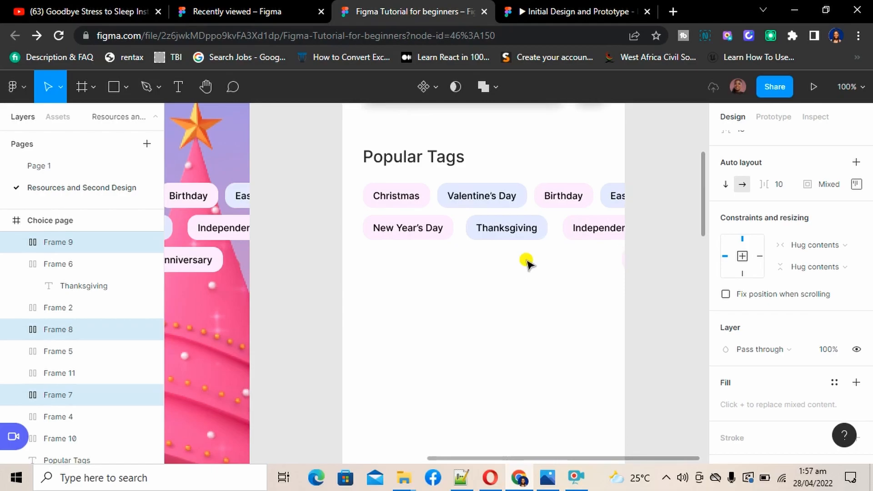
Turn off Clip content on the Choice page frame to reveal the shifted tags, and turn it back on
{"action": "key", "text": "minus"}
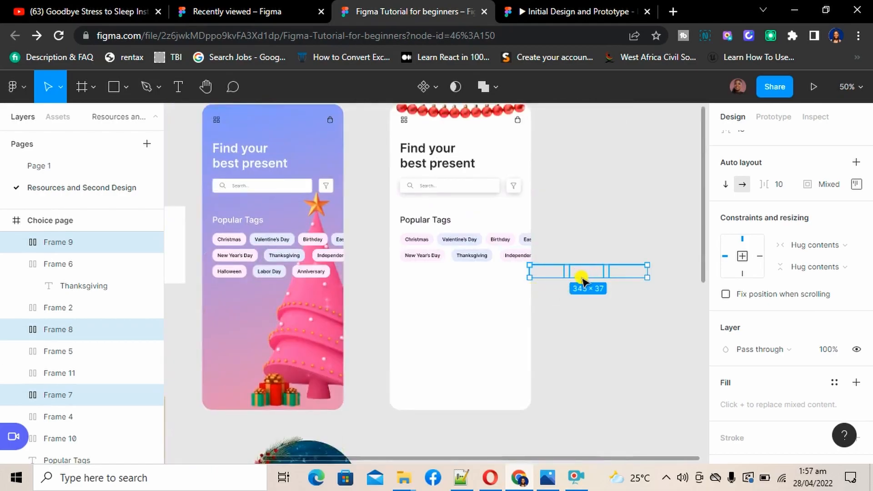
{"action": "scroll", "coordinate": [458, 117], "scroll_direction": "up", "scroll_amount": 3}
{"action": "left_click", "coordinate": [408, 157]}
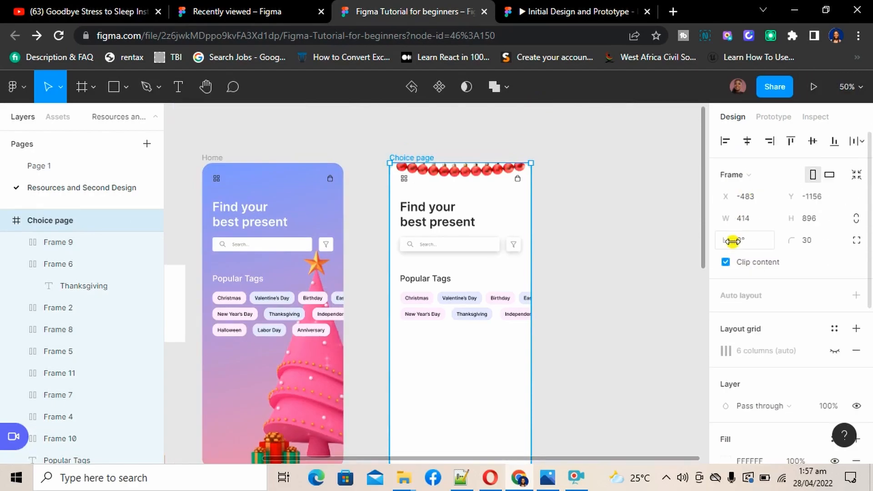
{"action": "left_click", "coordinate": [724, 262]}
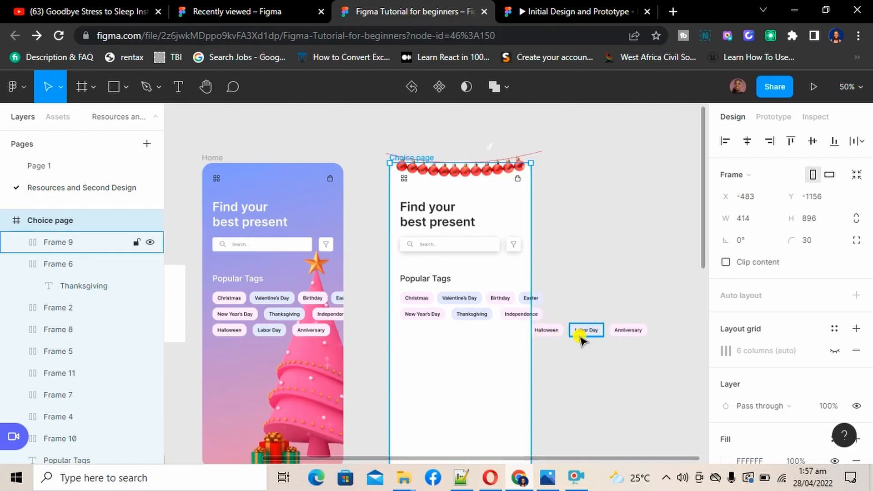
{"action": "left_click", "coordinate": [726, 264]}
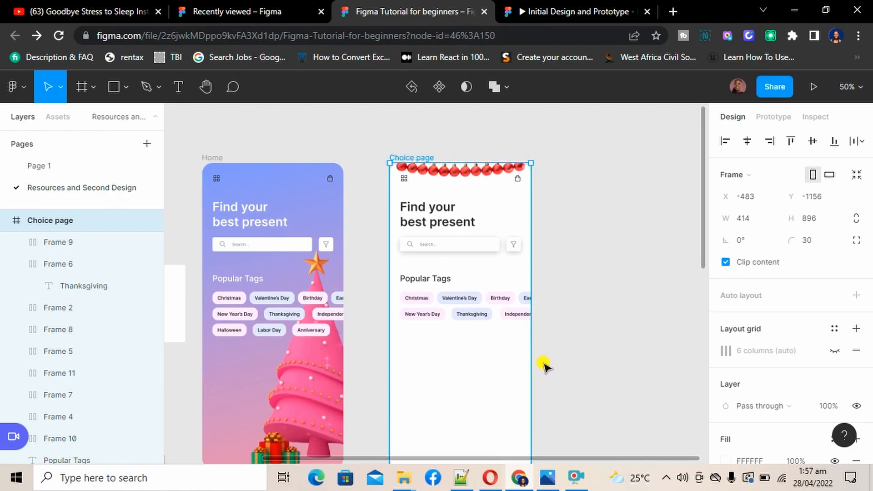
Shift the New Year's Day, Thanksgiving and Independence tags horizontally past the Choice page frame's left edge
{"action": "key", "text": "shift+0"}
{"action": "scroll", "coordinate": [545, 365], "scroll_direction": "down", "scroll_amount": 2}
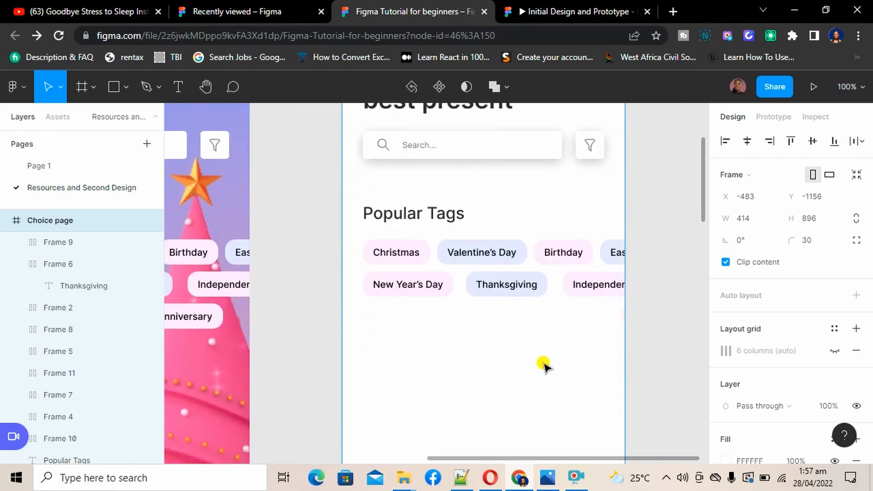
{"action": "left_click", "coordinate": [418, 288]}
{"action": "left_click", "coordinate": [512, 286], "text": "shift"}
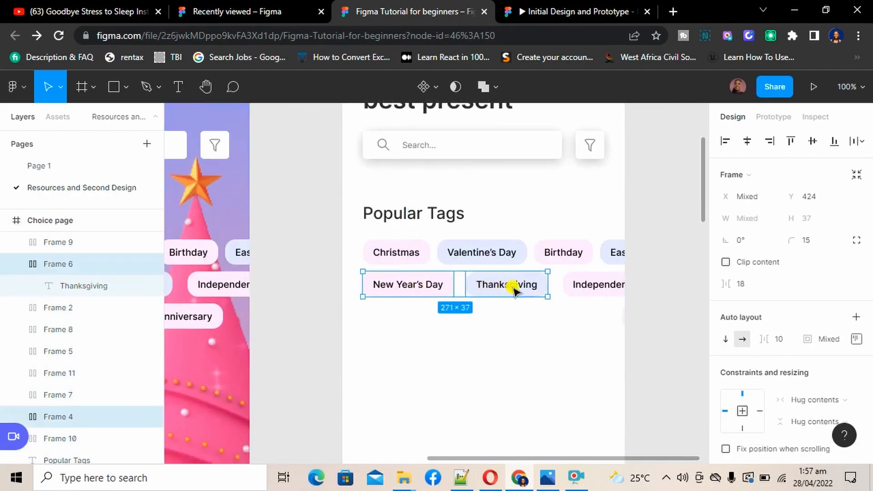
{"action": "left_click", "coordinate": [599, 287], "text": "shift"}
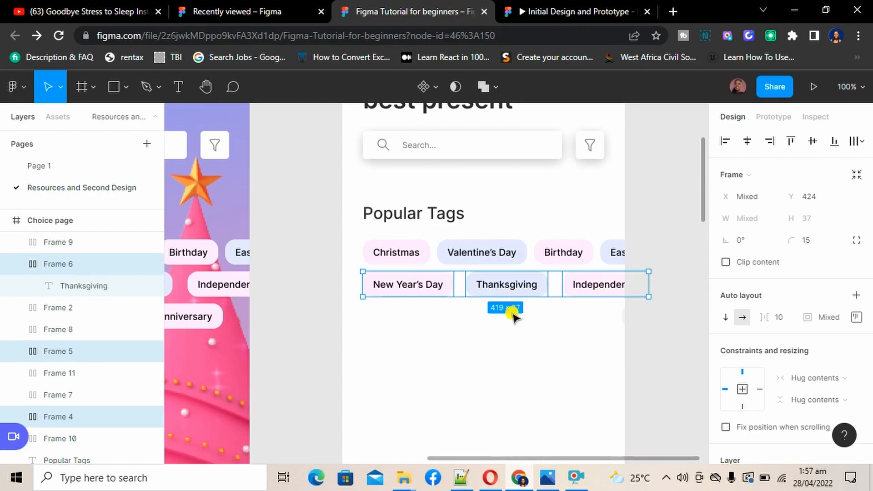
{"action": "key", "text": "shift+Left"}
{"action": "key", "text": "shift+Left"}
{"action": "key", "text": "shift+Left"}
{"action": "key", "text": "shift+Left"}
{"action": "key", "text": "shift+Left"}
{"action": "key", "text": "shift+Left"}
{"action": "key", "text": "shift+Left"}
{"action": "key", "text": "shift+Left"}
{"action": "key", "text": "shift+Left"}
{"action": "key", "text": "shift+Left"}
{"action": "key", "text": "shift+Left"}
{"action": "key", "text": "shift+Left"}
{"action": "key", "text": "shift+Left"}
{"action": "key", "text": "shift+Left"}
{"action": "key", "text": "shift+Left"}
{"action": "key", "text": "shift+Left"}
{"action": "key", "text": "shift+Left"}
{"action": "key", "text": "shift+Left"}
{"action": "key", "text": "shift+Left"}
{"action": "key", "text": "shift+Left"}
{"action": "key", "text": "shift+Left"}
{"action": "key", "text": "shift+Left"}
{"action": "key", "text": "shift+Left"}
{"action": "key", "text": "shift+Left"}
{"action": "key", "text": "shift+Left"}
{"action": "key", "text": "shift+Left"}
{"action": "key", "text": "shift+Left"}
{"action": "key", "text": "shift+Left"}
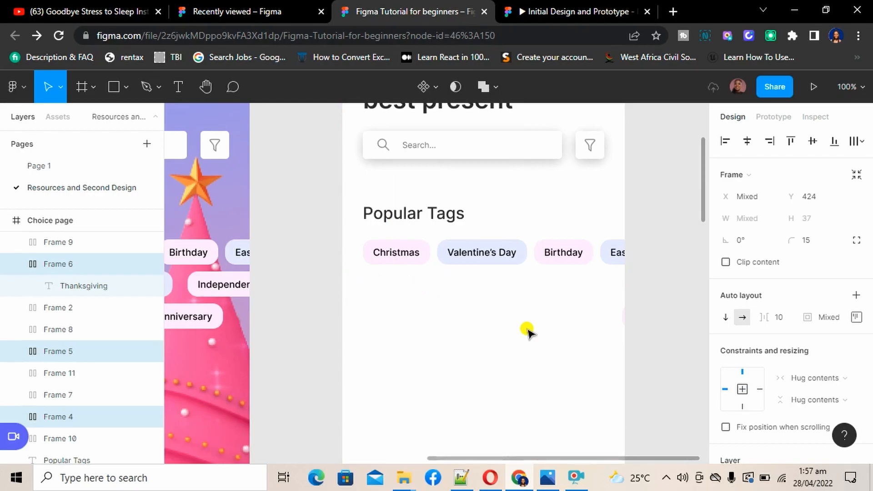
{"action": "left_click", "coordinate": [509, 349]}
Change the Choice page frame's fill to the light blue document color E4E7FF after trying B2BEFF
{"action": "scroll", "coordinate": [508, 349], "scroll_direction": "down", "scroll_amount": 1}
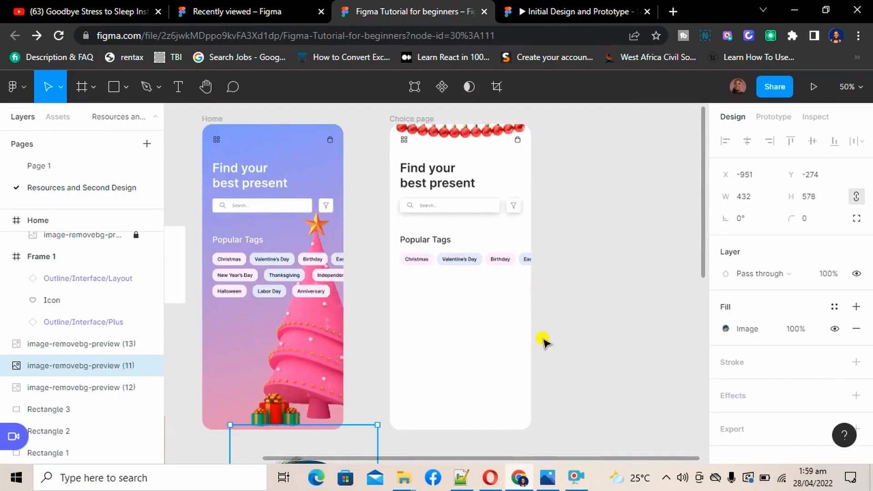
{"action": "key", "text": "shift+0"}
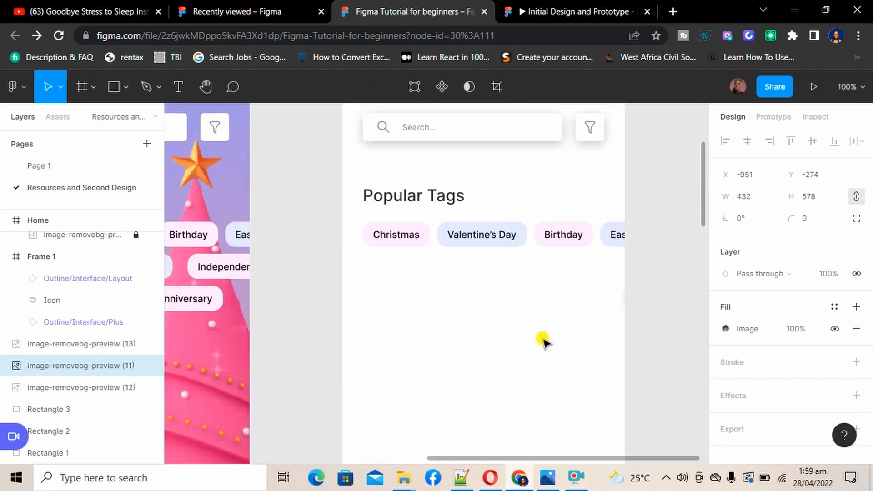
{"action": "scroll", "coordinate": [666, 353], "scroll_direction": "right", "scroll_amount": 2}
{"action": "scroll", "coordinate": [666, 353], "scroll_direction": "up", "scroll_amount": 3}
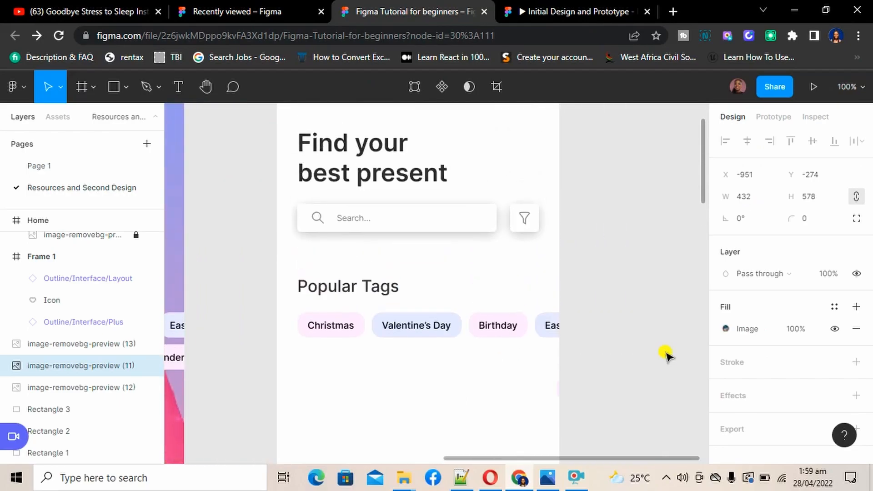
{"action": "scroll", "coordinate": [666, 354], "scroll_direction": "up", "scroll_amount": 3}
{"action": "left_click", "coordinate": [301, 147]}
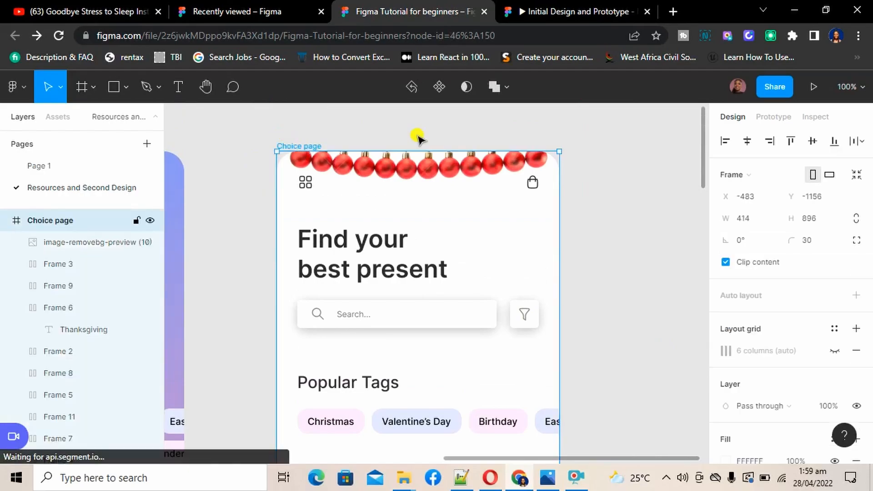
{"action": "scroll", "coordinate": [617, 366], "scroll_direction": "down", "scroll_amount": 3}
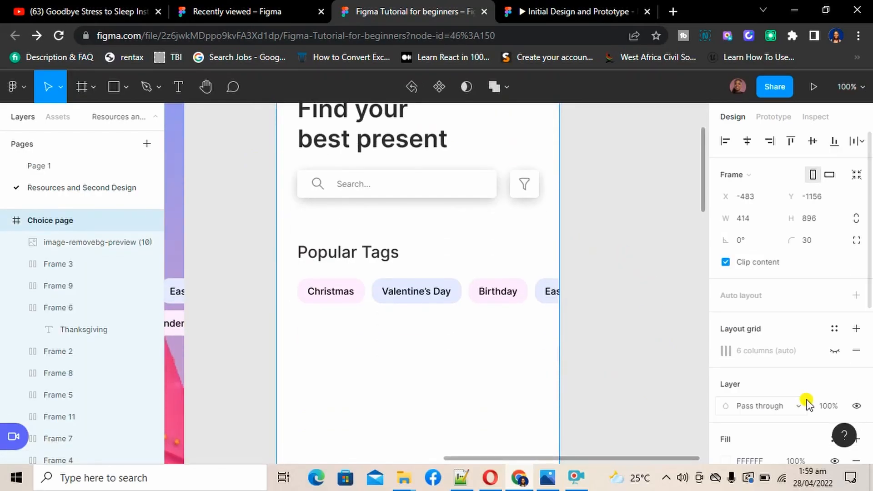
{"action": "scroll", "coordinate": [806, 400], "scroll_direction": "down", "scroll_amount": 5}
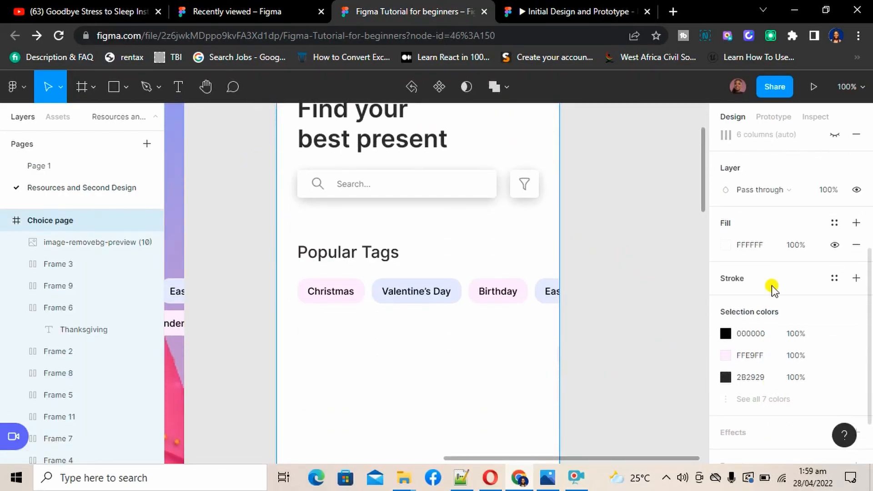
{"action": "left_click", "coordinate": [725, 245]}
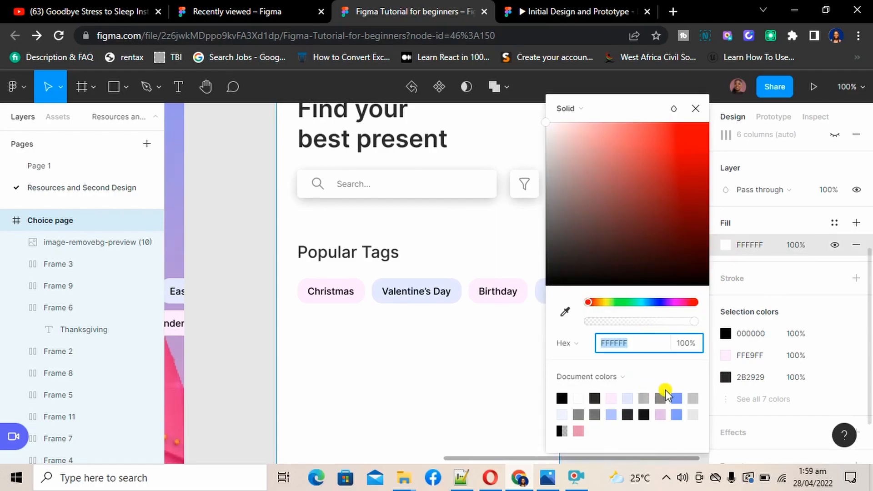
{"action": "left_click", "coordinate": [614, 416]}
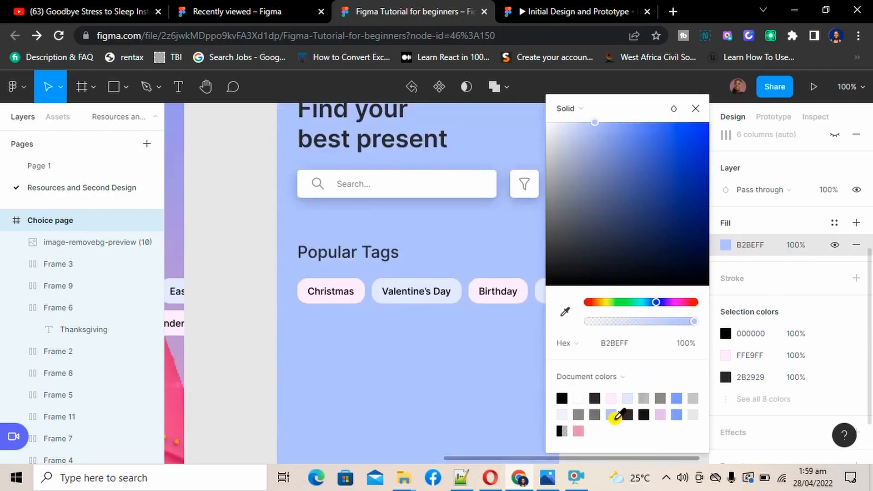
{"action": "left_click", "coordinate": [628, 399]}
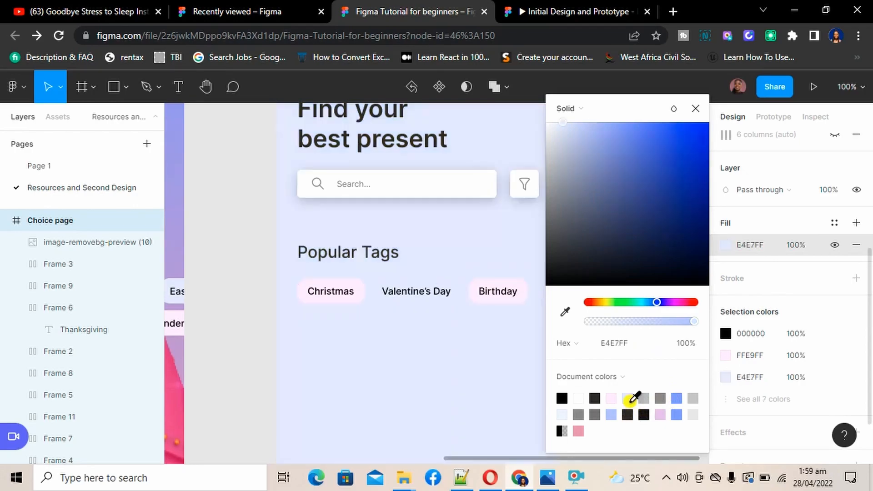
{"action": "left_click", "coordinate": [695, 108]}
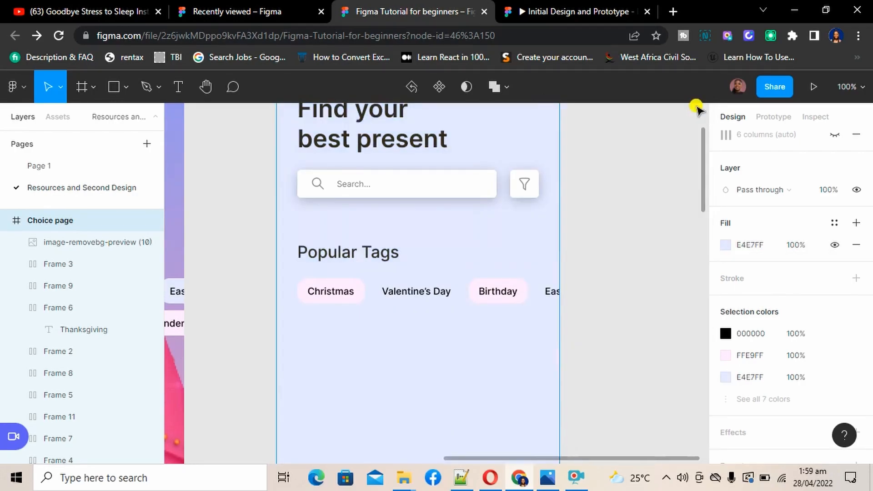
Recolor the Christmas tag on the Choice page with an 8497FE fill and white FFFFFF text
{"action": "left_click", "coordinate": [350, 306]}
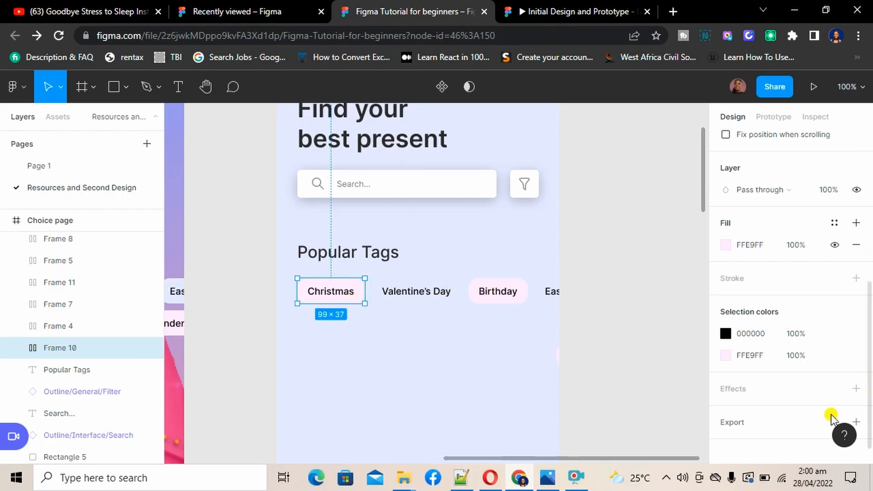
{"action": "left_click", "coordinate": [725, 356]}
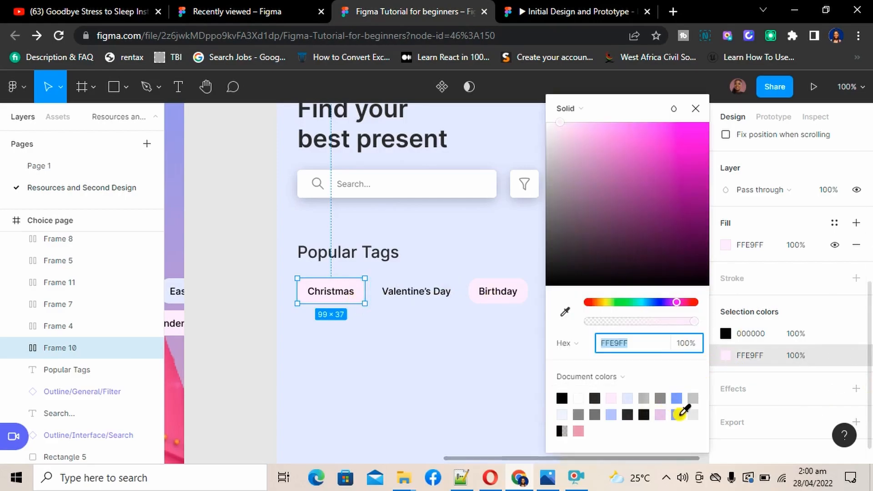
{"action": "left_click", "coordinate": [677, 398]}
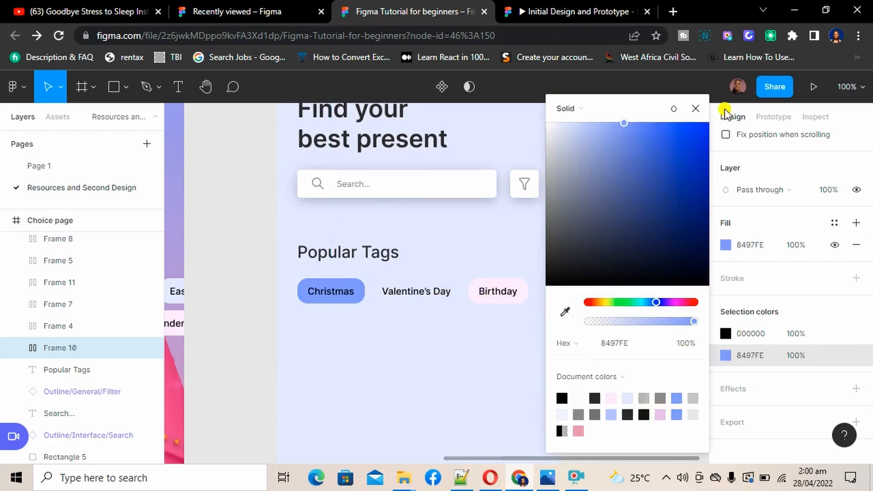
{"action": "left_click", "coordinate": [695, 109]}
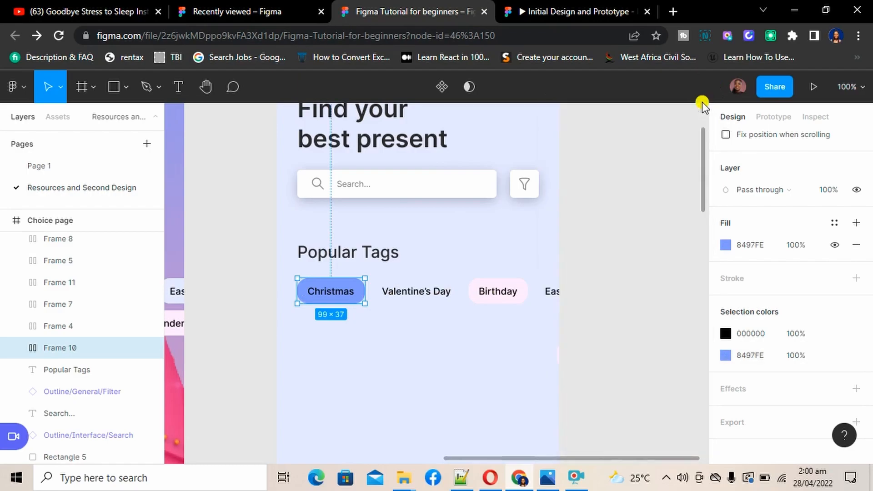
{"action": "left_click", "coordinate": [725, 334]}
{"action": "left_click", "coordinate": [579, 398]}
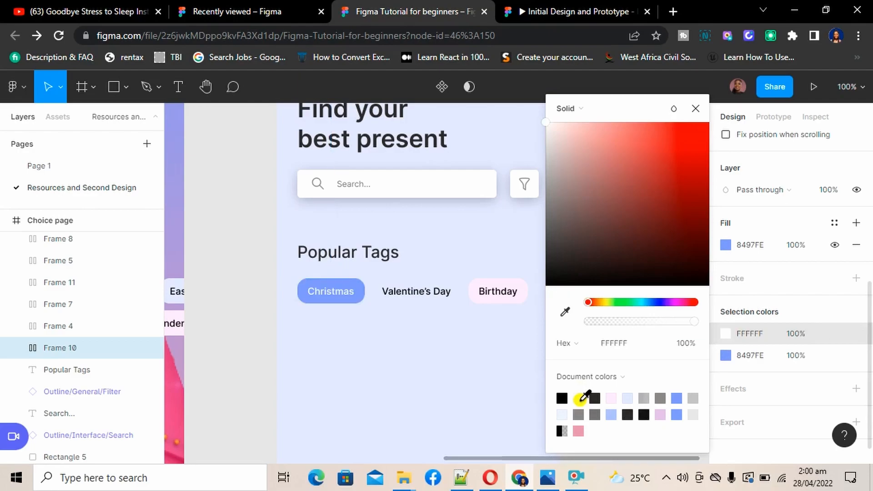
{"action": "left_click", "coordinate": [702, 112]}
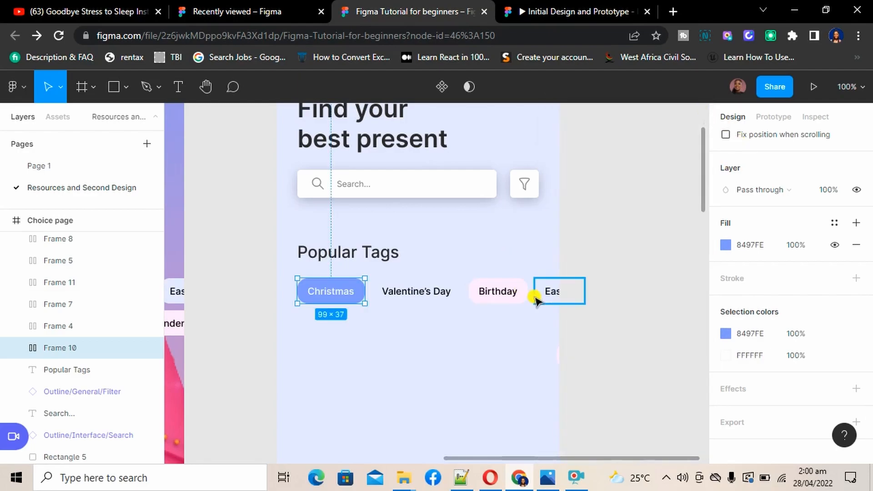
{"action": "left_click", "coordinate": [584, 300]}
Draw a card rectangle about 179 × 211 below the Christmas tag on the Choice page
{"action": "scroll", "coordinate": [585, 301], "scroll_direction": "down", "scroll_amount": 2}
{"action": "scroll", "coordinate": [586, 301], "scroll_direction": "up", "scroll_amount": 5}
{"action": "scroll", "coordinate": [586, 301], "scroll_direction": "down", "scroll_amount": 7}
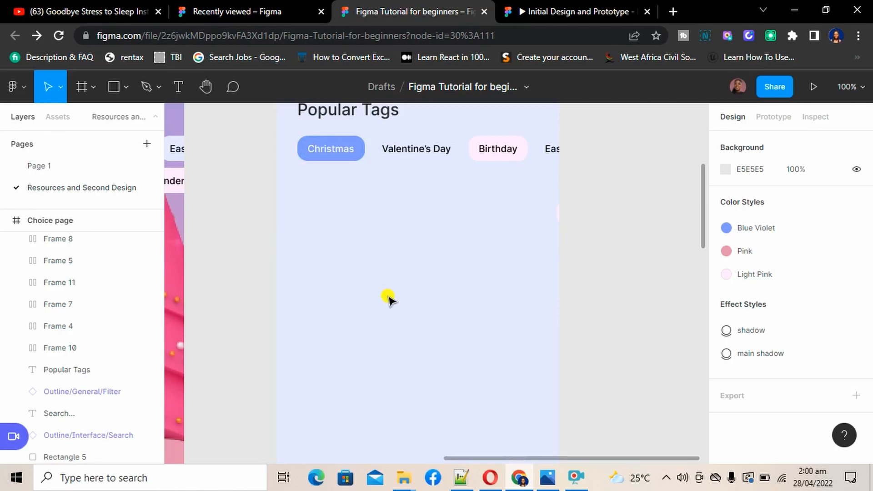
{"action": "key", "text": "r"}
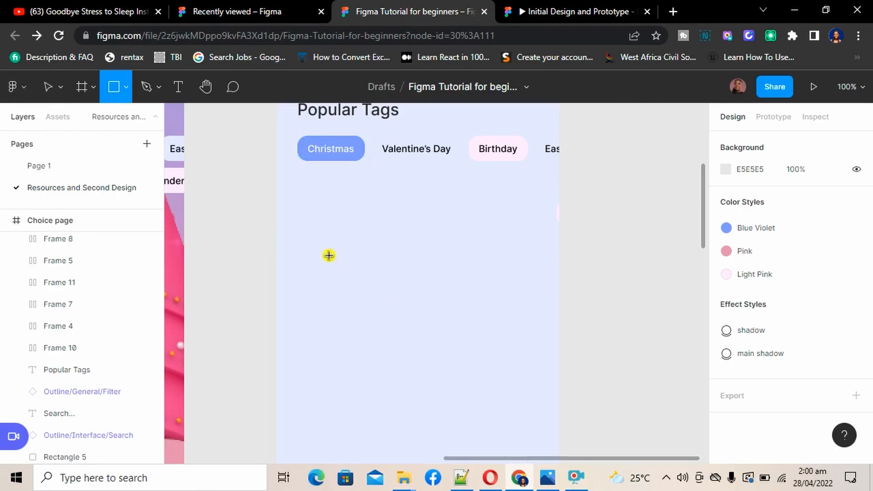
{"action": "mouse_move", "coordinate": [299, 224]}
{"action": "left_mouse_down"}
{"action": "mouse_move", "coordinate": [364, 257]}
{"action": "mouse_move", "coordinate": [345, 295]}
{"action": "mouse_move", "coordinate": [350, 326]}
{"action": "left_mouse_up"}
{"action": "left_click_drag", "start_coordinate": [367, 268], "coordinate": [417, 281]}
{"action": "left_click_drag", "start_coordinate": [386, 326], "coordinate": [381, 367]}
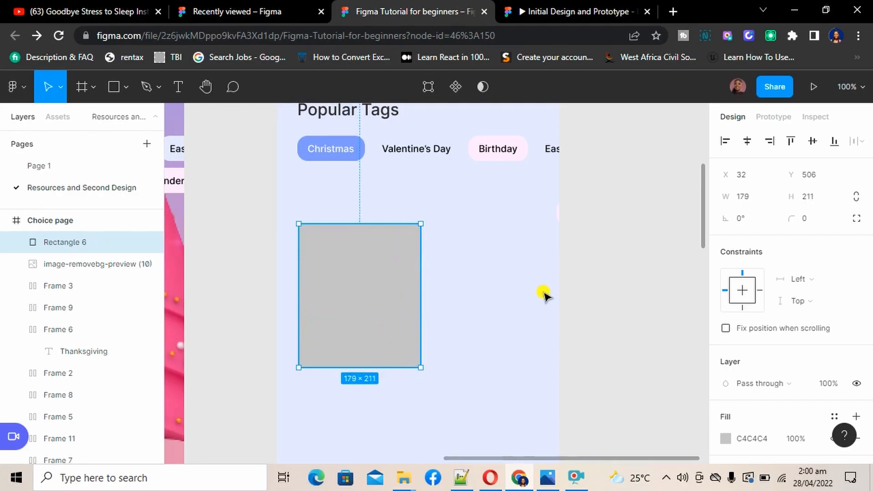
Show the Choice page's six-column layout grid and widen the card rectangle to 185 to meet the fourth column
{"action": "scroll", "coordinate": [544, 293], "scroll_direction": "up", "scroll_amount": 5}
{"action": "left_click", "coordinate": [307, 116]}
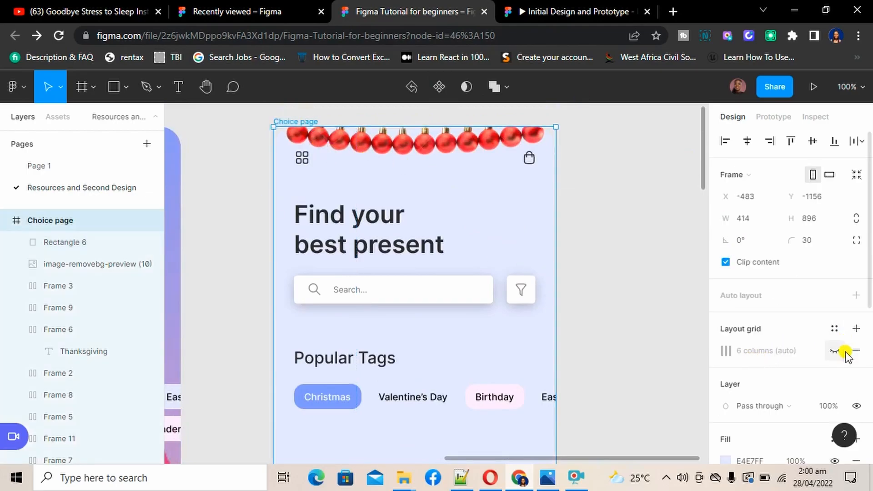
{"action": "left_click", "coordinate": [836, 351]}
{"action": "scroll", "coordinate": [503, 353], "scroll_direction": "down", "scroll_amount": 5}
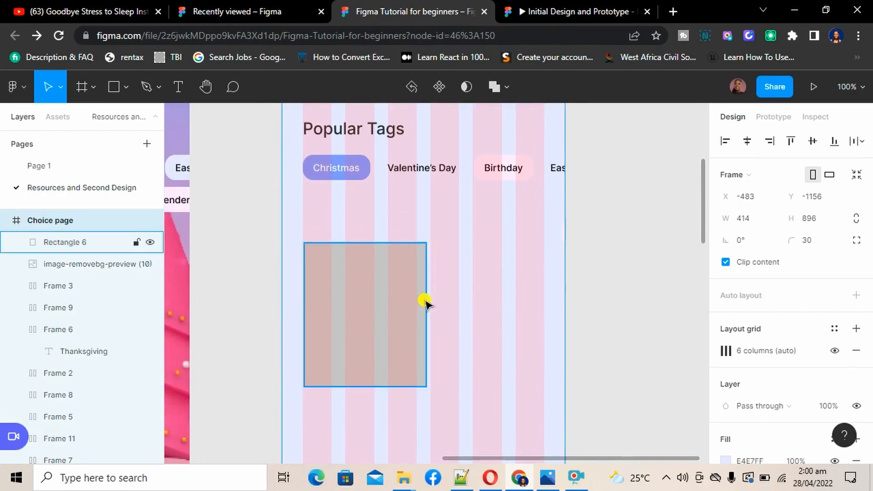
{"action": "left_click", "coordinate": [403, 292]}
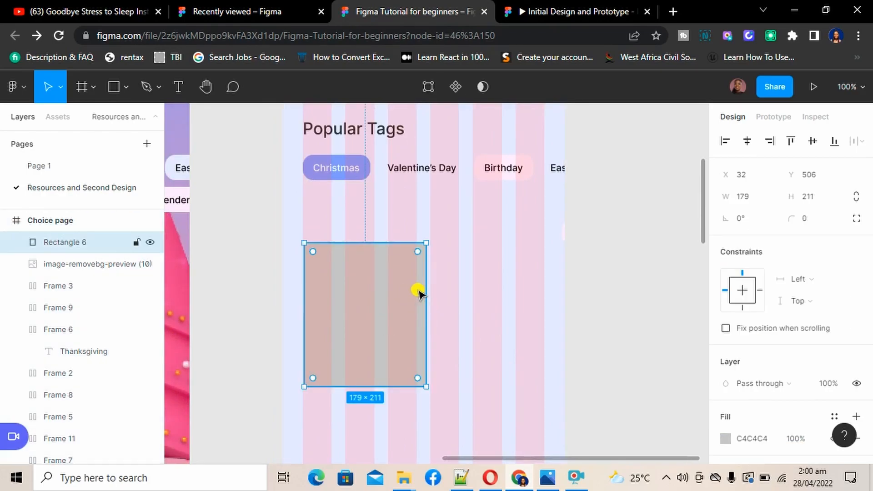
{"action": "left_click_drag", "start_coordinate": [425, 287], "coordinate": [430, 288]}
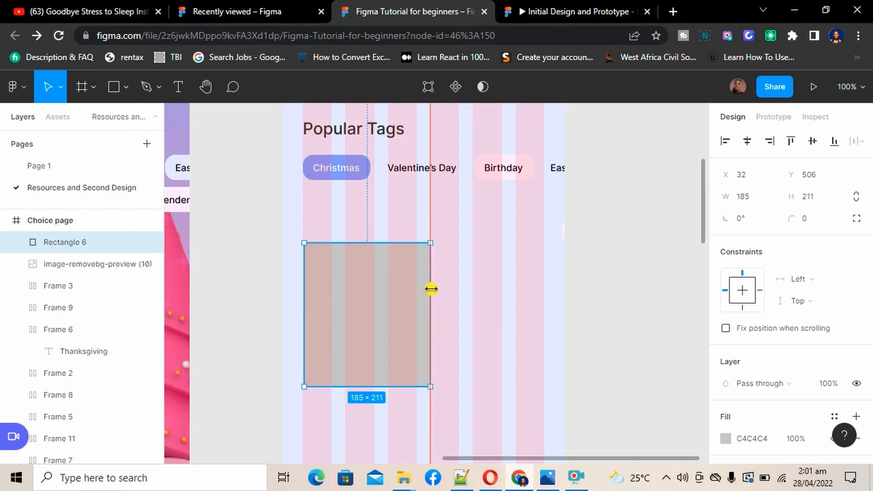
Give the card rectangle a corner radius of 5 and a white FFFFFF fill
{"action": "left_click", "coordinate": [809, 218]}
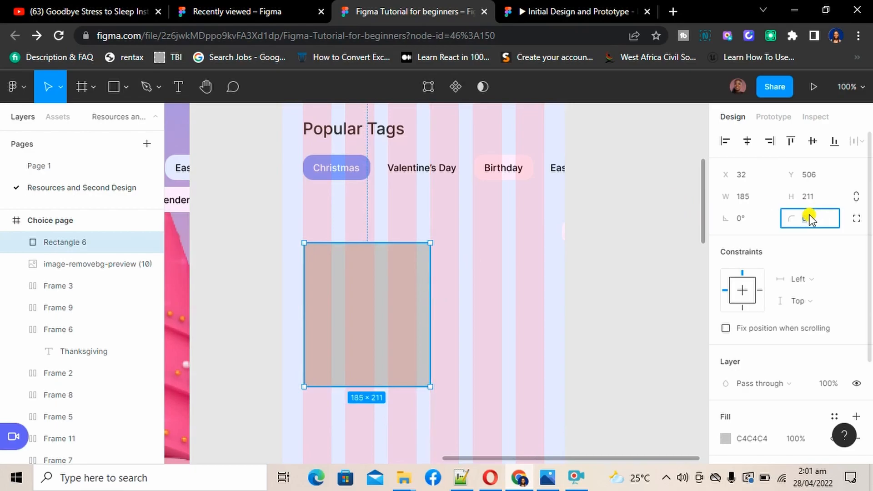
{"action": "type", "text": "5"}
{"action": "key", "text": "Return"}
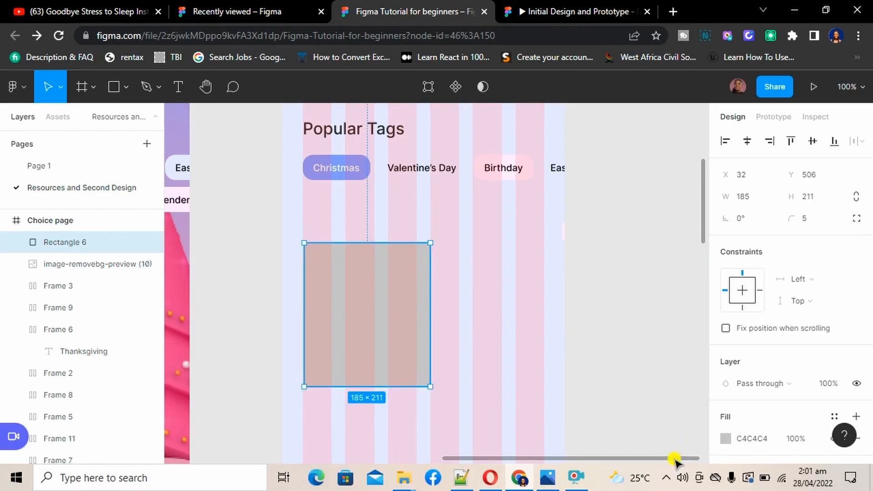
{"action": "left_click", "coordinate": [726, 439]}
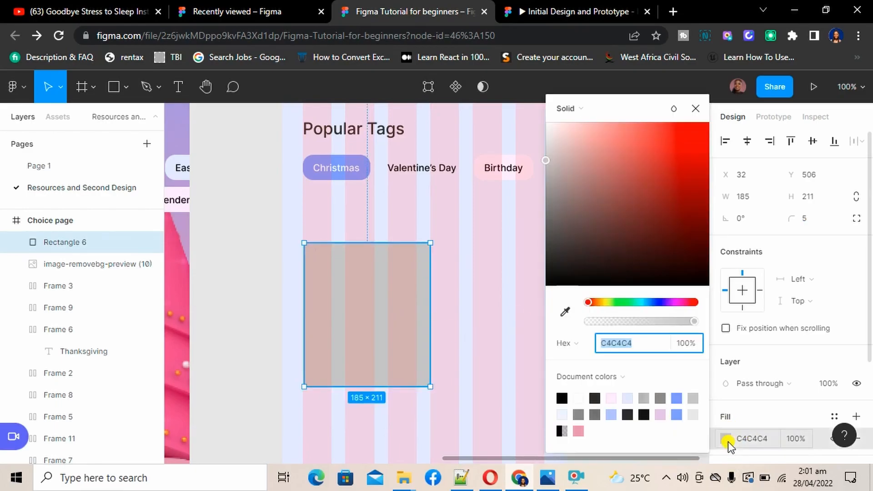
{"action": "left_click", "coordinate": [581, 399]}
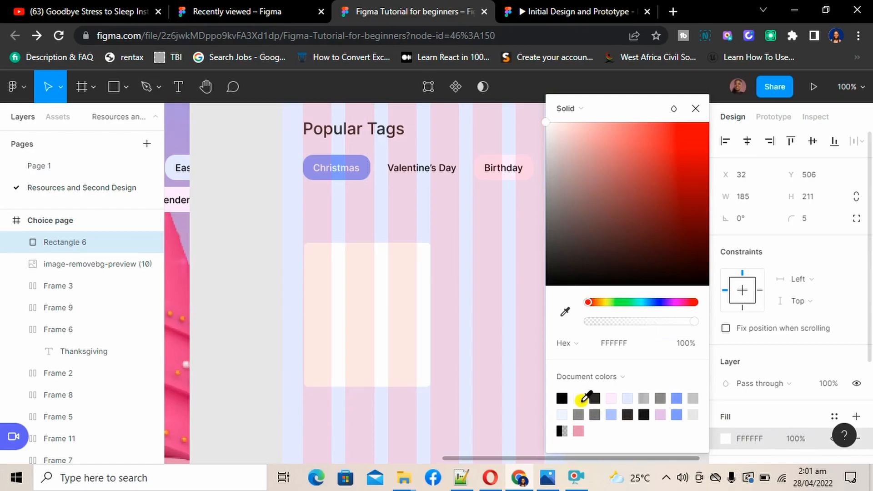
{"action": "left_click", "coordinate": [696, 110]}
Apply the saved "shadow" effect style to the white card rectangle
{"action": "scroll", "coordinate": [798, 356], "scroll_direction": "down", "scroll_amount": 3}
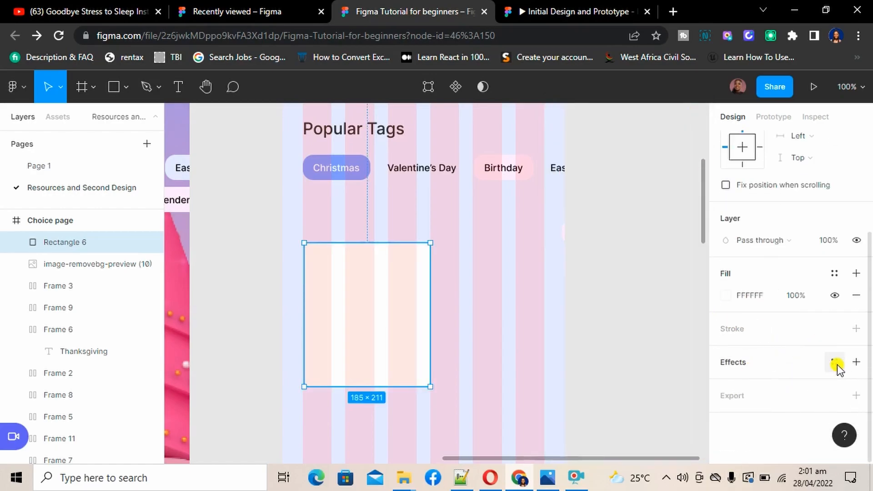
{"action": "left_click", "coordinate": [837, 363]}
{"action": "left_click", "coordinate": [769, 421]}
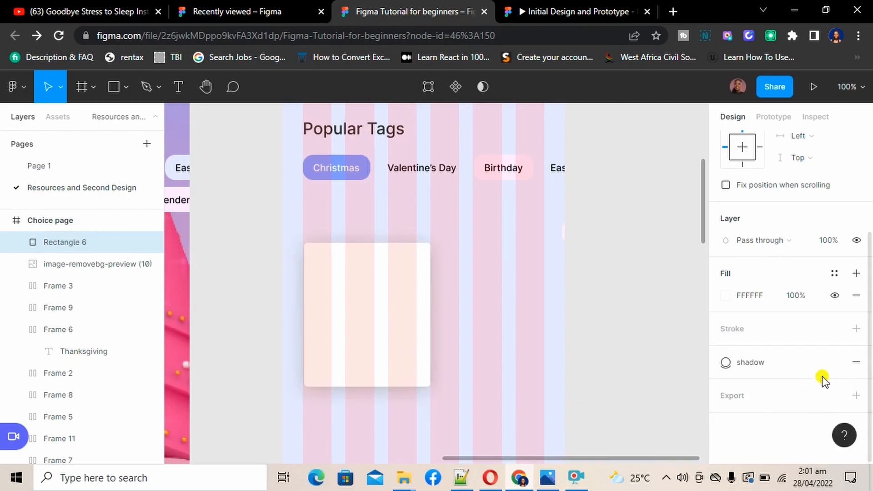
{"action": "left_click", "coordinate": [459, 314]}
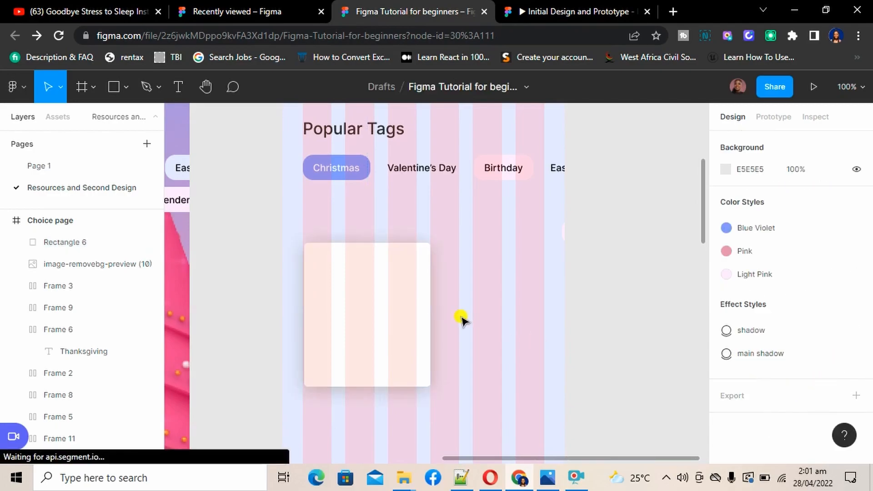
Copy the heart icon from Frame 1 and paste it into the Choice page, layered above the card rectangle
{"action": "left_click", "coordinate": [409, 293]}
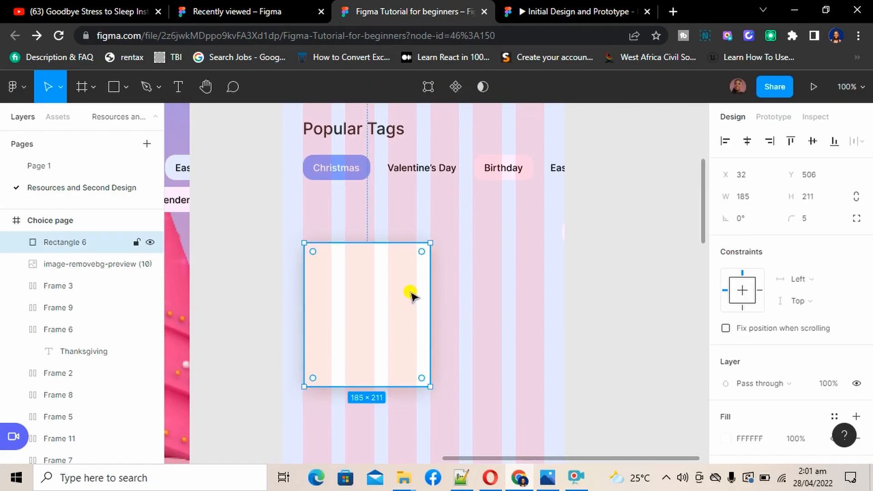
{"action": "scroll", "coordinate": [301, 360], "scroll_direction": "down", "scroll_amount": 1}
{"action": "scroll", "coordinate": [302, 360], "scroll_direction": "left", "scroll_amount": 12}
{"action": "scroll", "coordinate": [301, 360], "scroll_direction": "down", "scroll_amount": 4}
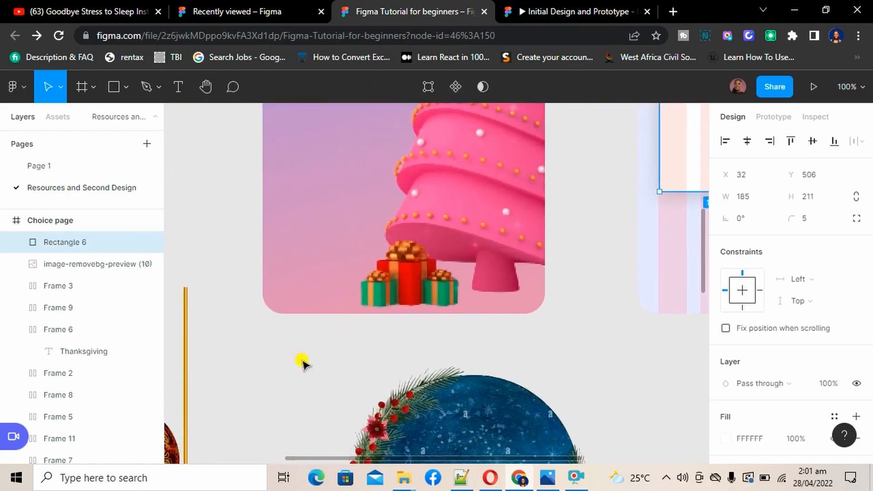
{"action": "scroll", "coordinate": [302, 361], "scroll_direction": "up", "scroll_amount": 3}
{"action": "scroll", "coordinate": [302, 364], "scroll_direction": "right", "scroll_amount": 3}
{"action": "scroll", "coordinate": [303, 364], "scroll_direction": "up", "scroll_amount": 2}
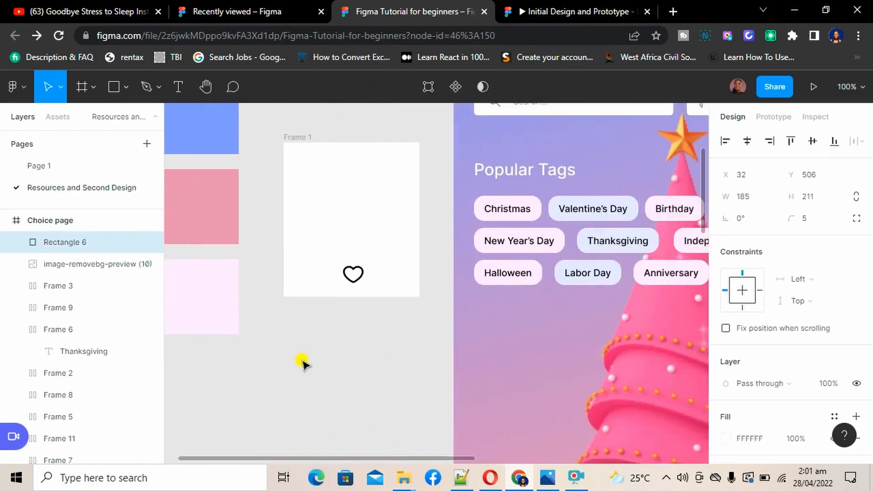
{"action": "left_click", "coordinate": [329, 271]}
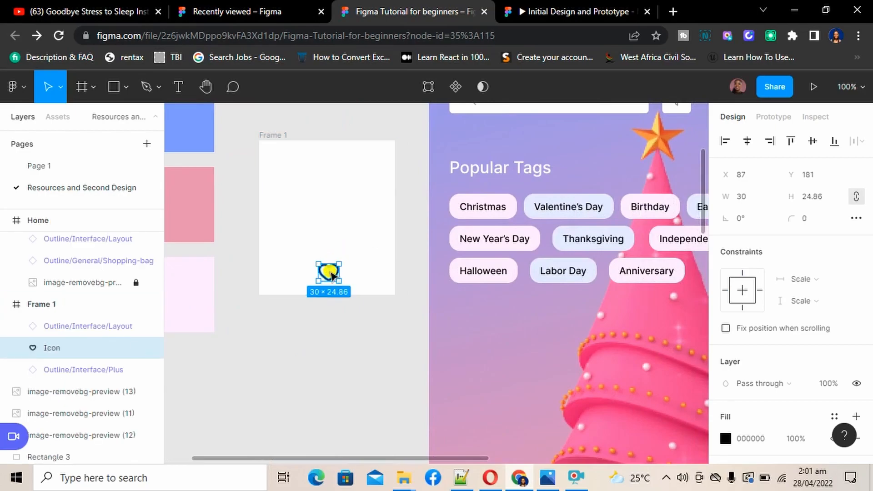
{"action": "scroll", "coordinate": [498, 312], "scroll_direction": "right", "scroll_amount": 6}
{"action": "left_click", "coordinate": [531, 302]}
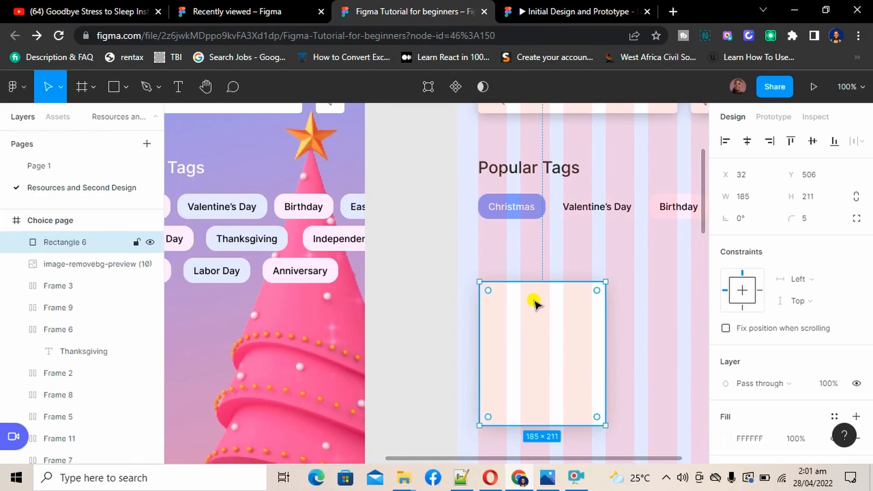
{"action": "key", "text": "ctrl+v"}
{"action": "scroll", "coordinate": [609, 327], "scroll_direction": "down", "scroll_amount": 4}
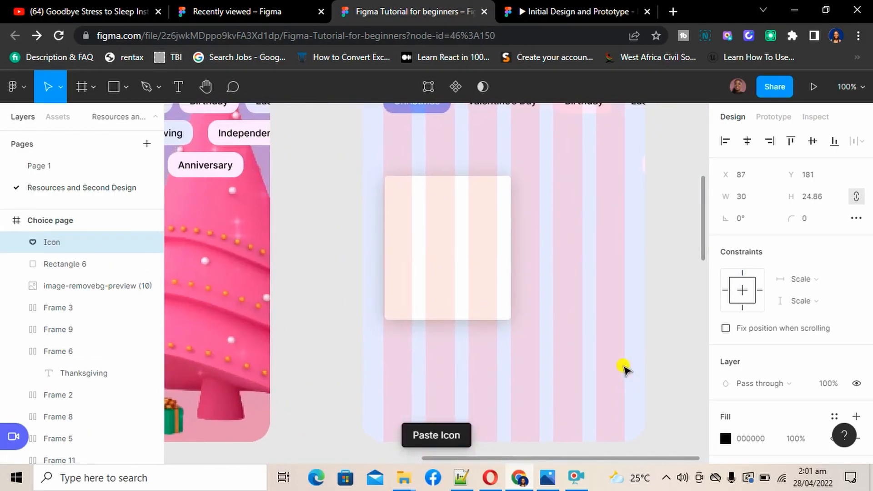
Move the pasted heart icon down into the white card's upper-right corner, at about X 174, Y 527
{"action": "scroll", "coordinate": [623, 369], "scroll_direction": "up", "scroll_amount": 3}
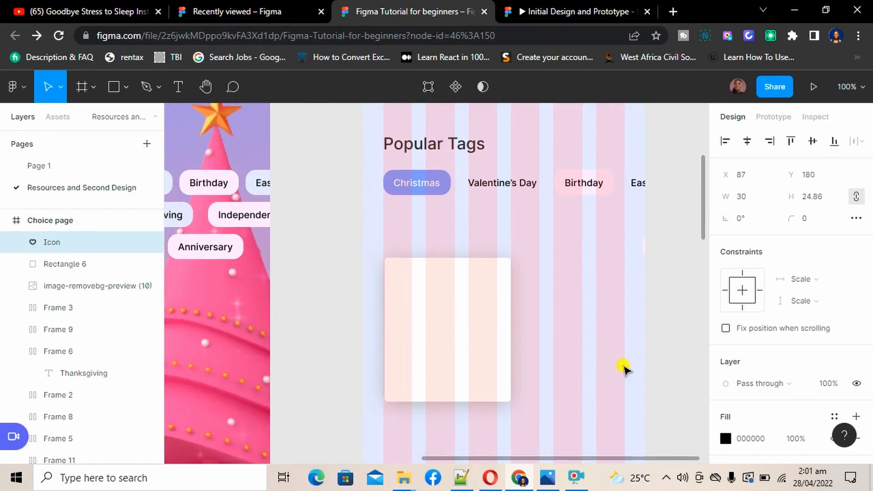
{"action": "key", "text": "minus"}
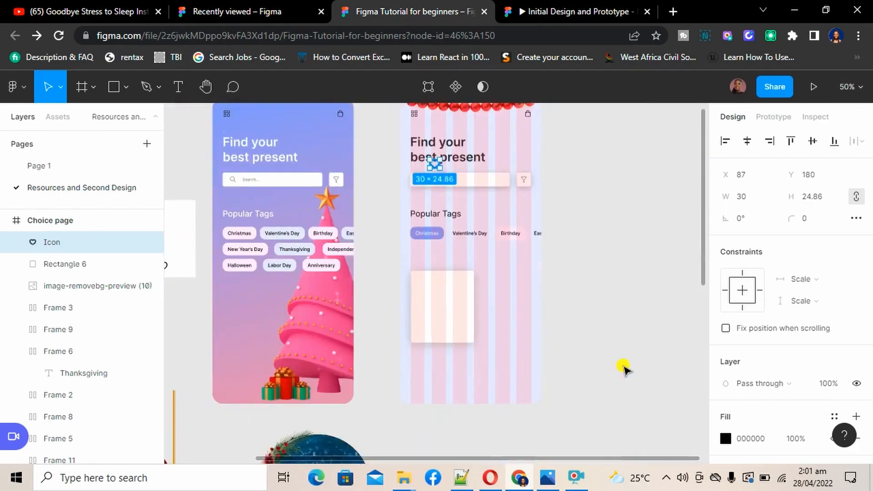
{"action": "key", "text": "minus"}
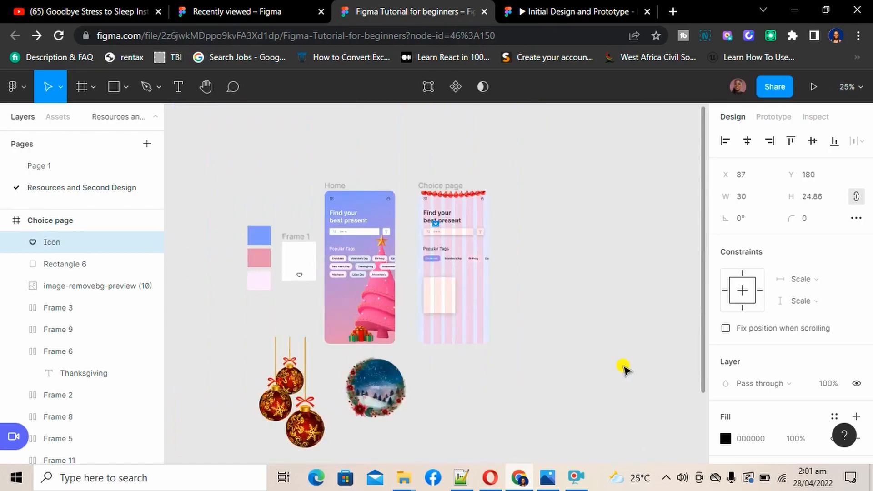
{"action": "key", "text": "shift+Down"}
{"action": "key", "text": "shift+Down"}
{"action": "key", "text": "shift+Down"}
{"action": "key", "text": "shift+Down"}
{"action": "key", "text": "shift+Down"}
{"action": "key", "text": "shift+Down"}
{"action": "key", "text": "shift+Down"}
{"action": "key", "text": "shift+Down"}
{"action": "key", "text": "shift+Down"}
{"action": "key", "text": "shift+Down"}
{"action": "key", "text": "shift+Down"}
{"action": "key", "text": "shift+Down"}
{"action": "key", "text": "shift+Down"}
{"action": "key", "text": "shift+Down"}
{"action": "key", "text": "shift+Down"}
{"action": "key", "text": "shift+Down"}
{"action": "key", "text": "shift+Down"}
{"action": "key", "text": "shift+Down"}
{"action": "key", "text": "shift+Down"}
{"action": "key", "text": "shift+Down"}
{"action": "key", "text": "shift+2"}
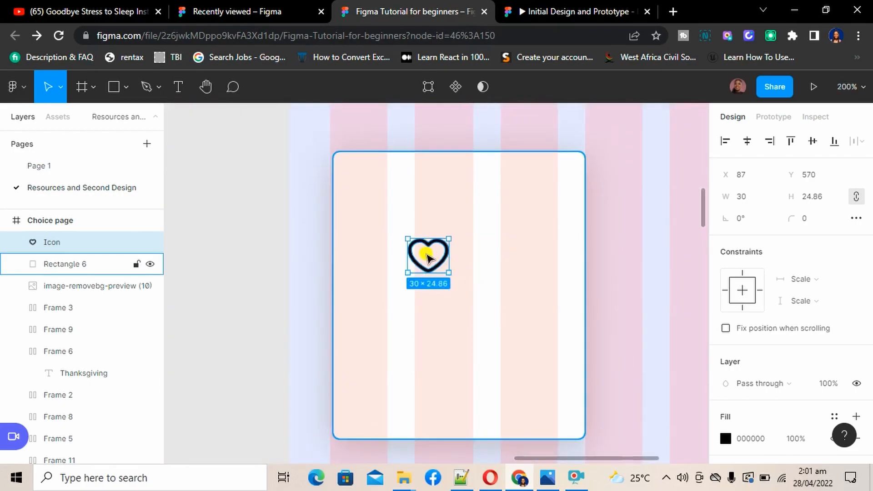
{"action": "left_click_drag", "start_coordinate": [427, 258], "coordinate": [546, 198]}
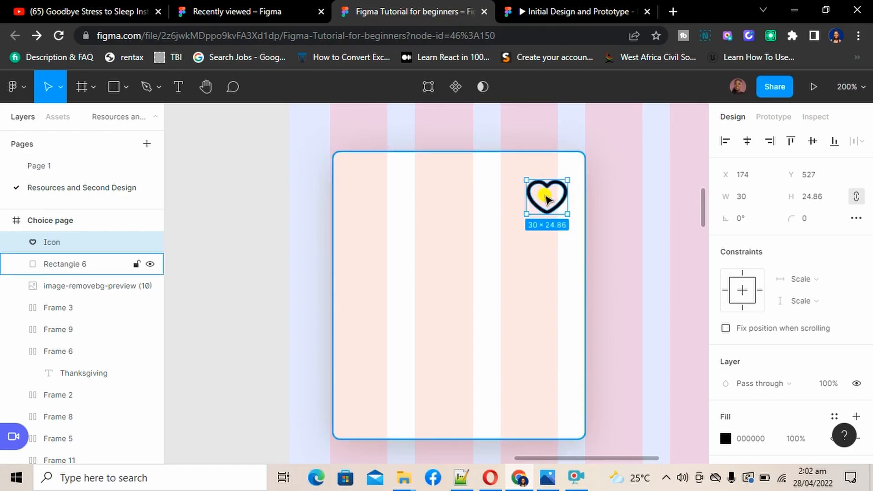
Scale the snow globe image below the Home frame down to about 248 × 332 and reposition it on the empty canvas
{"action": "key", "text": "ctrl+minus"}
{"action": "scroll", "coordinate": [342, 342], "scroll_direction": "down", "scroll_amount": 5}
{"action": "scroll", "coordinate": [342, 342], "scroll_direction": "left", "scroll_amount": 5}
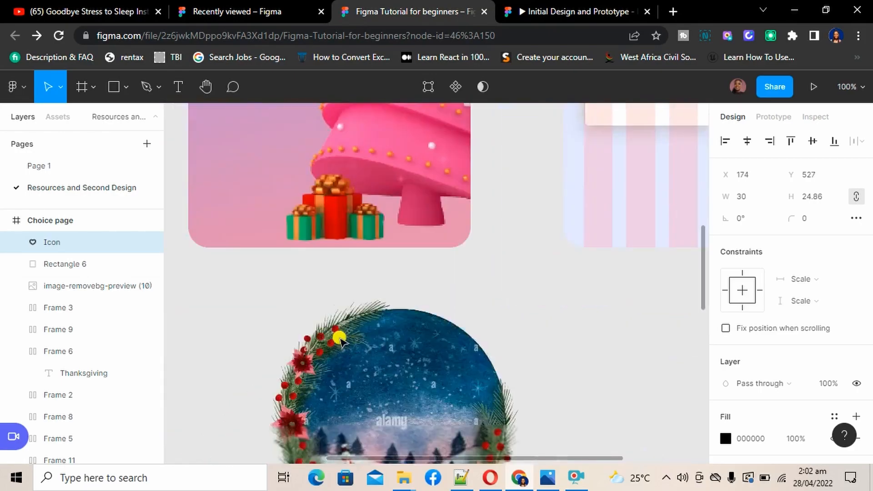
{"action": "scroll", "coordinate": [342, 342], "scroll_direction": "up", "scroll_amount": 1}
{"action": "scroll", "coordinate": [409, 332], "scroll_direction": "down", "scroll_amount": 3}
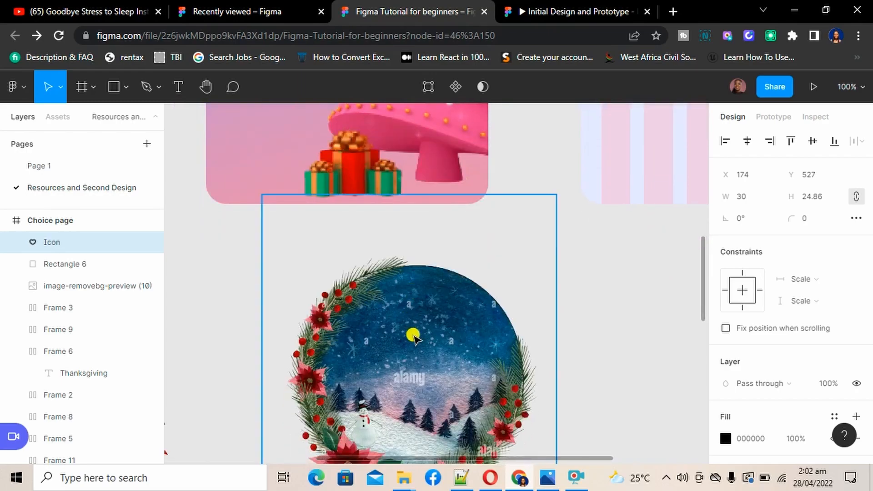
{"action": "left_click", "coordinate": [412, 335]}
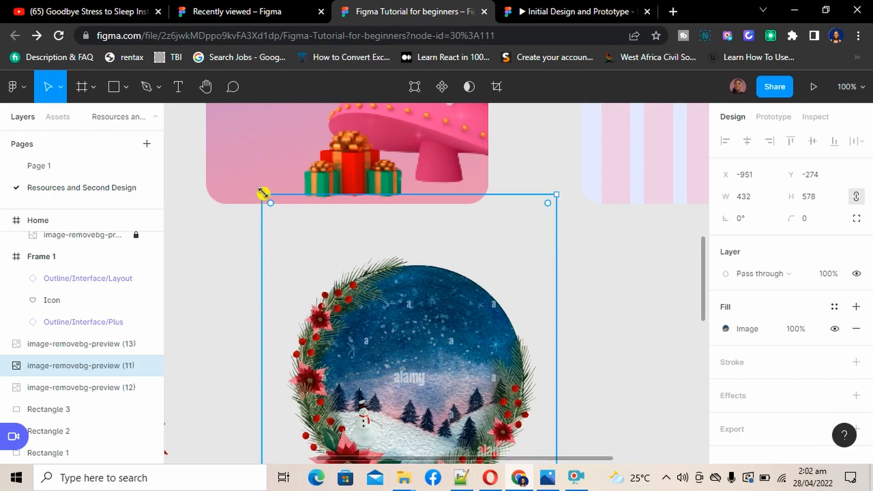
{"action": "left_click_drag", "start_coordinate": [271, 199], "coordinate": [437, 362]}
{"action": "scroll", "coordinate": [471, 406], "scroll_direction": "down", "scroll_amount": 3}
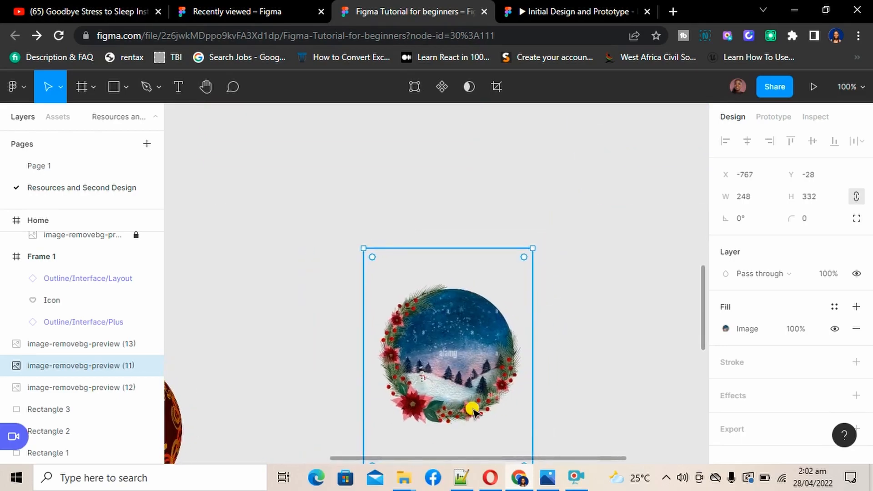
{"action": "left_click_drag", "start_coordinate": [452, 351], "coordinate": [446, 289]}
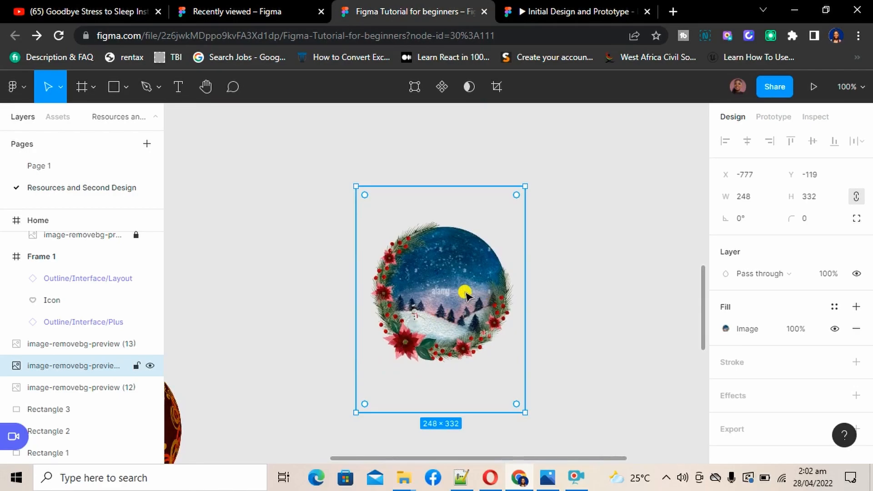
Crop the empty space above and below the snow globe image to about 248 × 229
{"action": "left_click", "coordinate": [503, 78]}
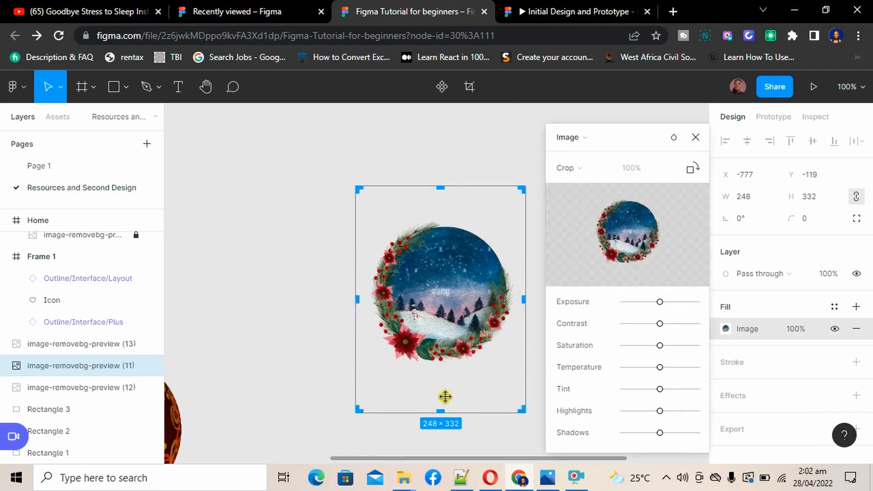
{"action": "left_click_drag", "start_coordinate": [440, 413], "coordinate": [440, 367]}
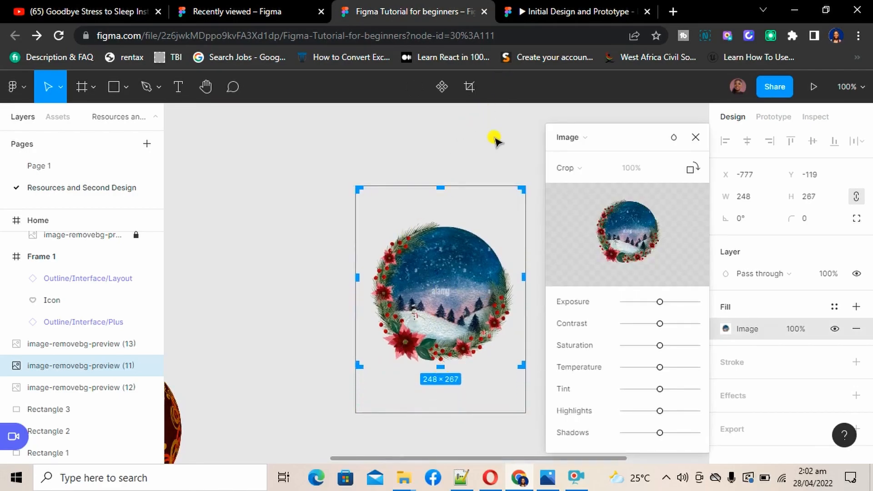
{"action": "left_click_drag", "start_coordinate": [440, 183], "coordinate": [440, 213]}
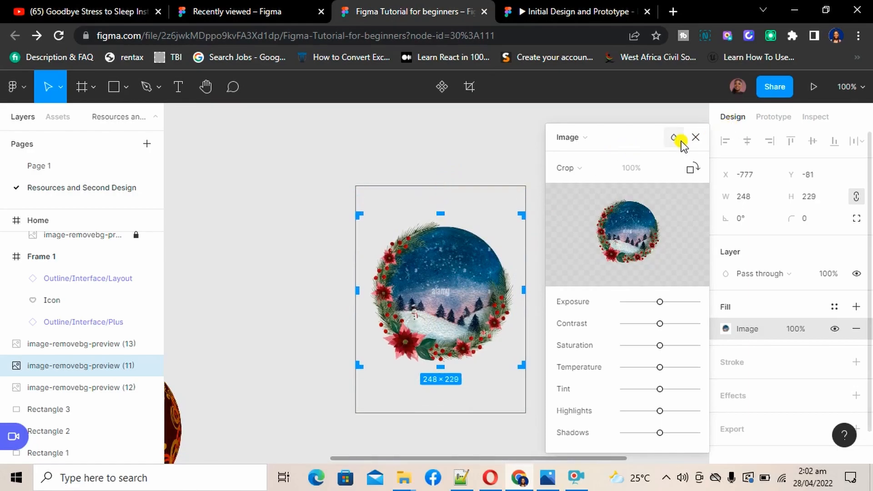
{"action": "left_click", "coordinate": [694, 138]}
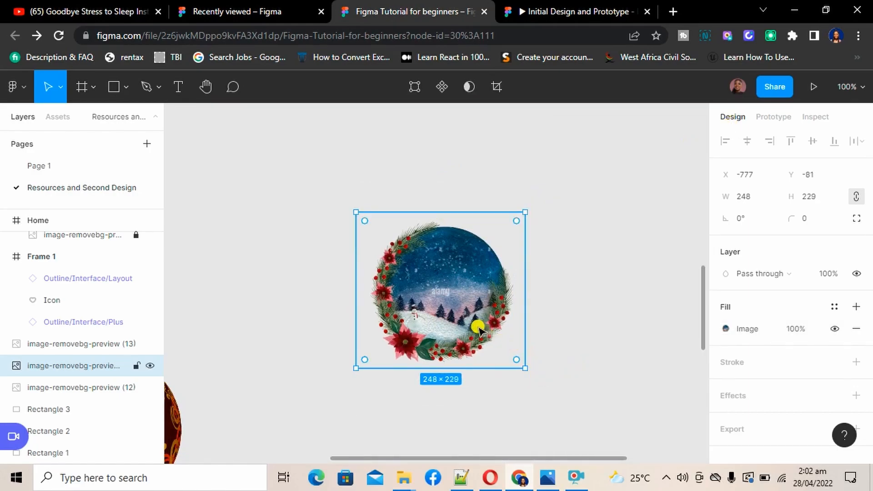
Duplicate the cropped snow globe image and place the copy over the card in the Choice page frame
{"action": "key", "text": "minus"}
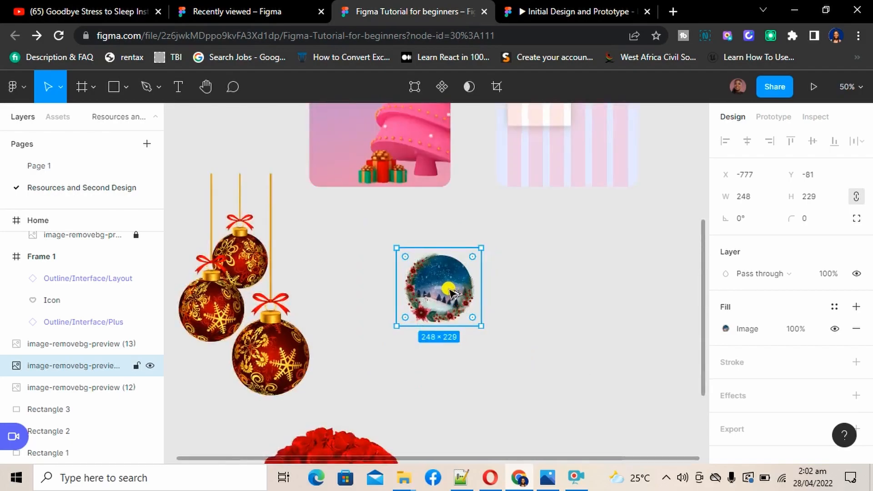
{"action": "left_click_drag", "start_coordinate": [451, 292], "coordinate": [560, 263]}
{"action": "scroll", "coordinate": [560, 263], "scroll_direction": "right", "scroll_amount": 3}
{"action": "scroll", "coordinate": [560, 262], "scroll_direction": "up", "scroll_amount": 2}
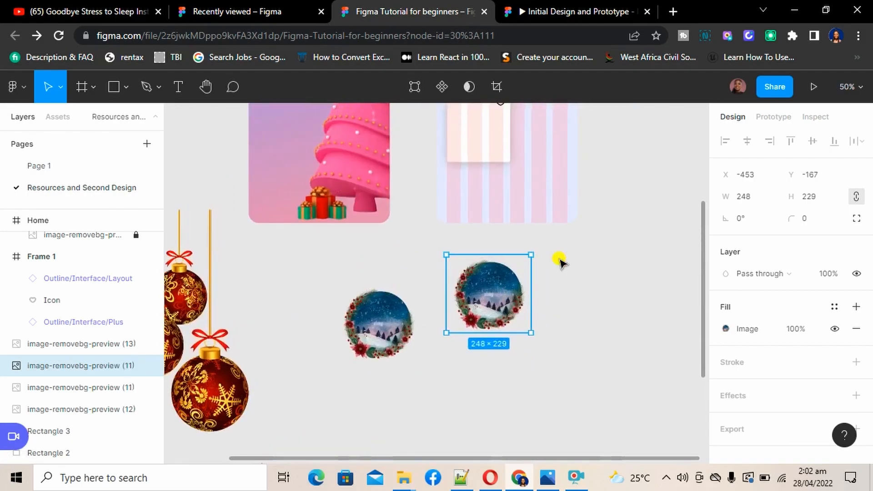
{"action": "scroll", "coordinate": [559, 262], "scroll_direction": "up", "scroll_amount": 3}
{"action": "left_click_drag", "start_coordinate": [476, 353], "coordinate": [467, 199]}
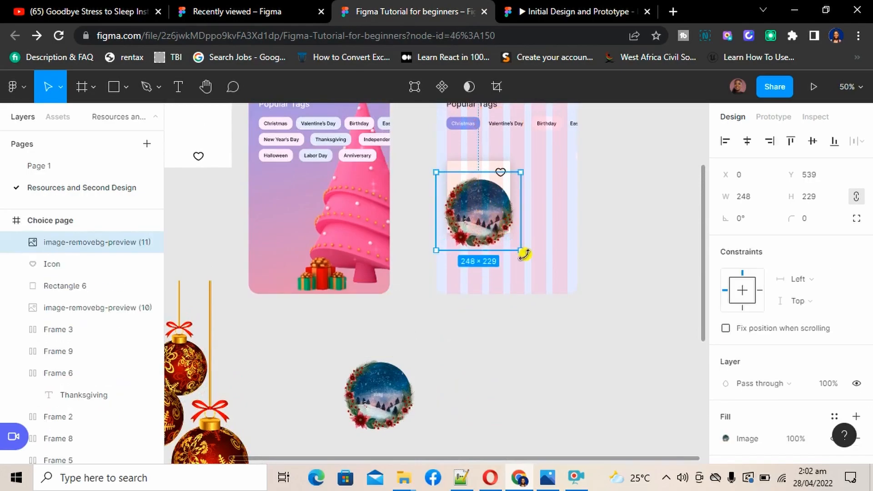
Scale the copied snow globe to about 120 × 111 and center it horizontally on the card, at about X 64, Y 544
{"action": "left_click_drag", "start_coordinate": [523, 251], "coordinate": [473, 210]}
{"action": "key", "text": "shift+0"}
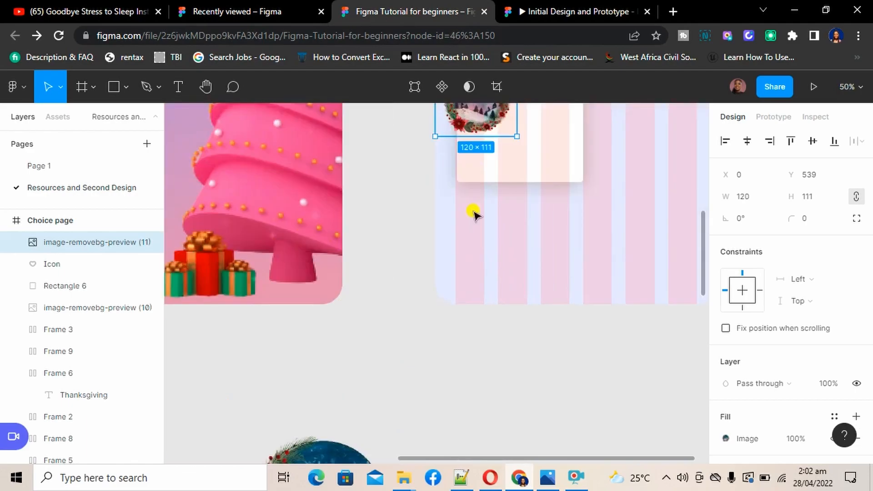
{"action": "scroll", "coordinate": [473, 210], "scroll_direction": "up", "scroll_amount": 4}
{"action": "scroll", "coordinate": [474, 213], "scroll_direction": "right", "scroll_amount": 3}
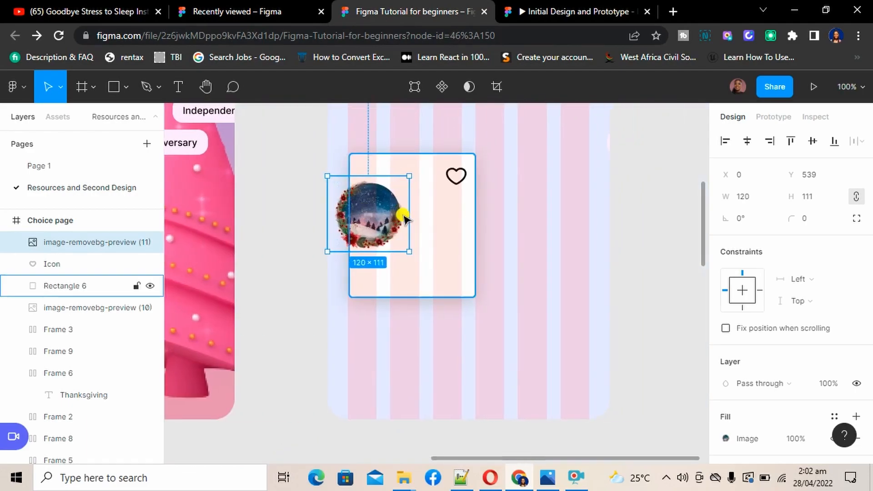
{"action": "left_click_drag", "start_coordinate": [372, 213], "coordinate": [416, 217]}
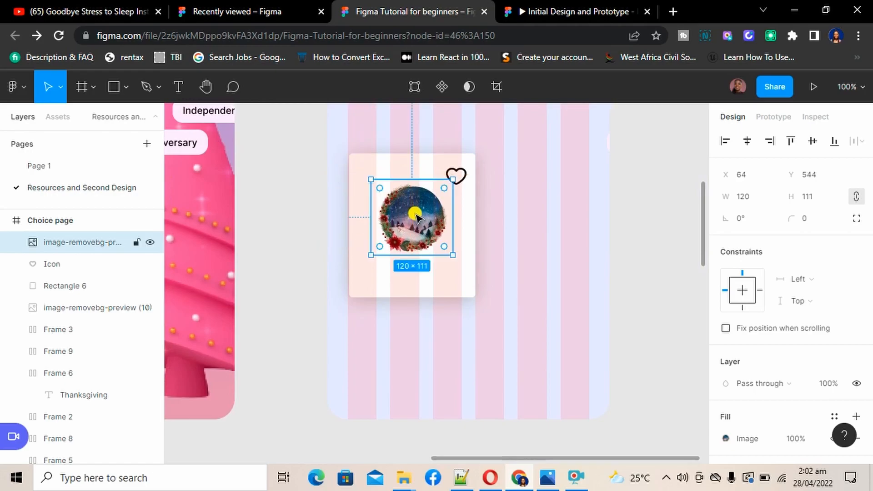
{"action": "key", "text": "Escape"}
{"action": "left_click", "coordinate": [444, 238]}
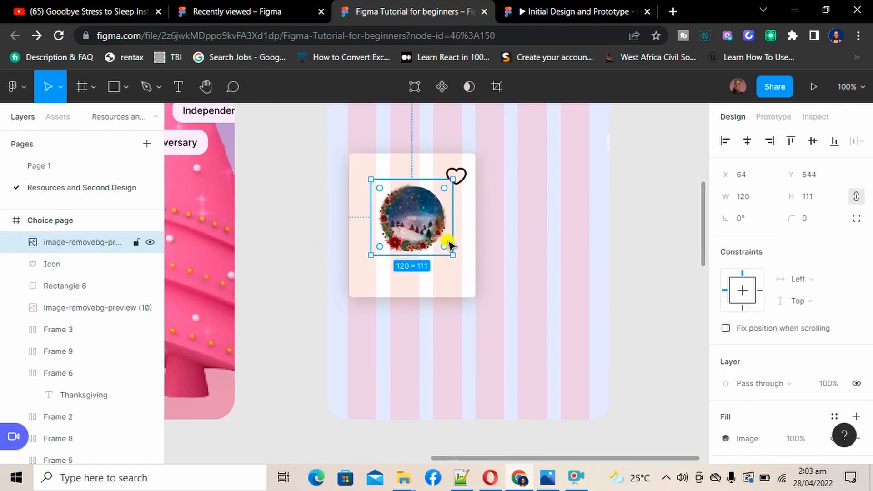
{"action": "key", "text": "Escape"}
Extend the card rectangle's lower edge to make room beneath the snow globe image
{"action": "left_click", "coordinate": [415, 279]}
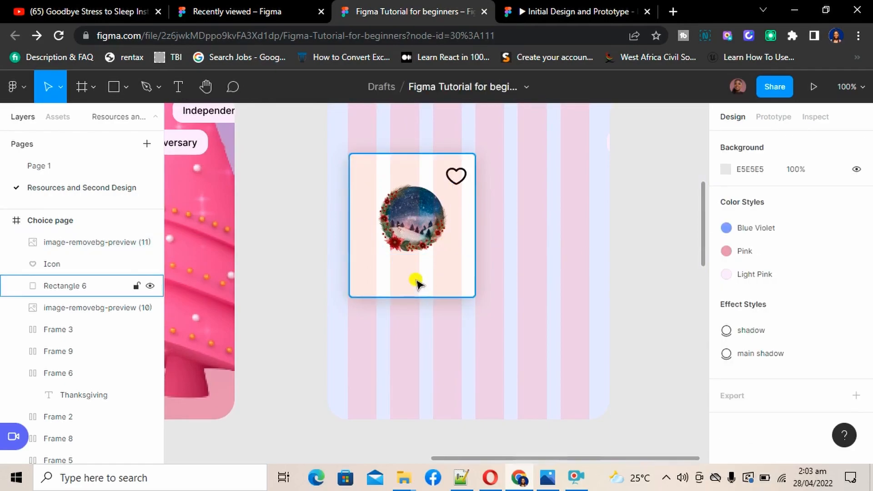
{"action": "left_click_drag", "start_coordinate": [425, 298], "coordinate": [419, 325]}
{"action": "key", "text": "Escape"}
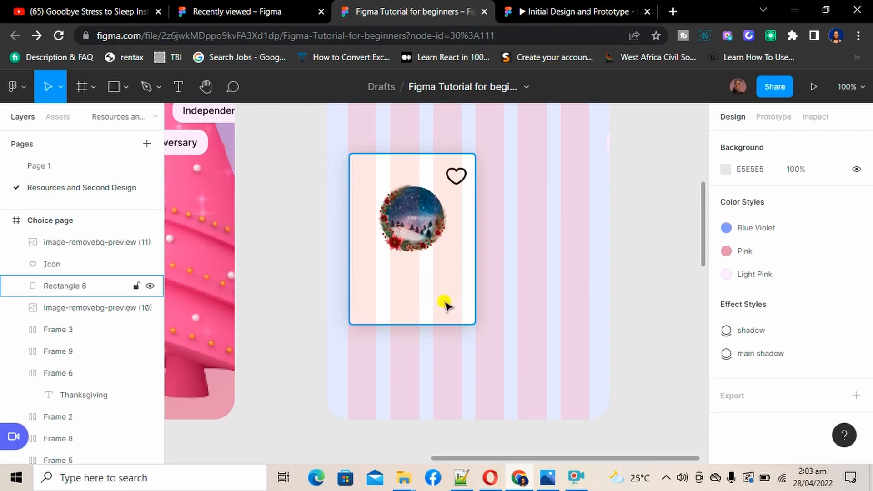
Add the text label "Snow Globe" beneath the image on the card
{"action": "scroll", "coordinate": [444, 302], "scroll_direction": "left", "scroll_amount": 2}
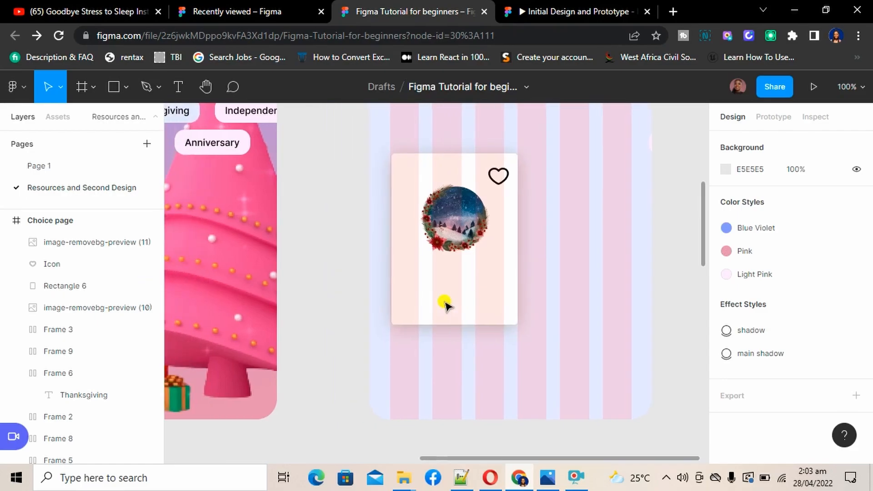
{"action": "key", "text": "t"}
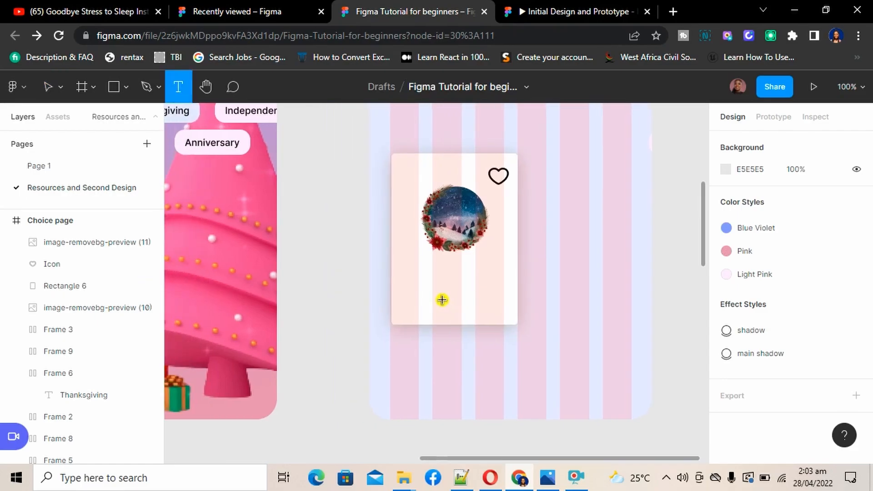
{"action": "left_click", "coordinate": [404, 257]}
{"action": "type", "text": "Sn"}
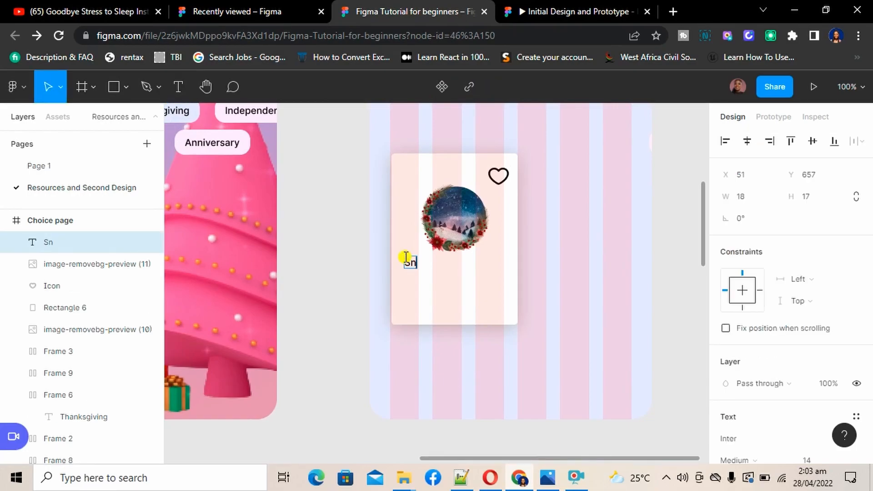
{"action": "type", "text": "ow Globe"}
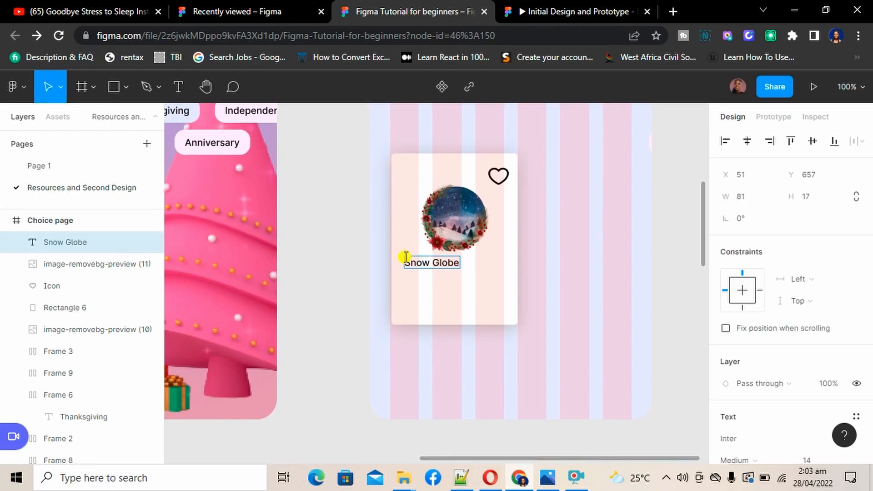
{"action": "key", "text": "Escape"}
Duplicate the "Snow Globe" label beside the original and change the copy's text to "Ghc 200"
{"action": "left_click_drag", "start_coordinate": [440, 264], "coordinate": [484, 276]}
{"action": "double_click", "coordinate": [483, 273]}
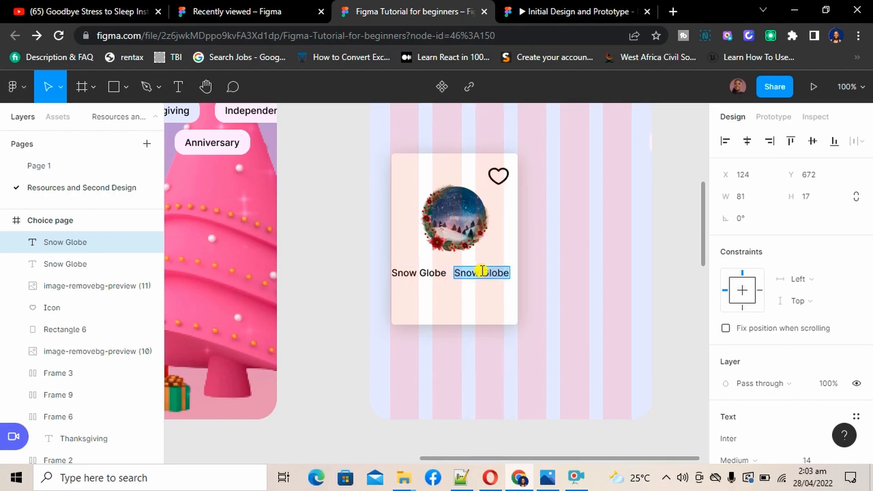
{"action": "type", "text": "Ghc"}
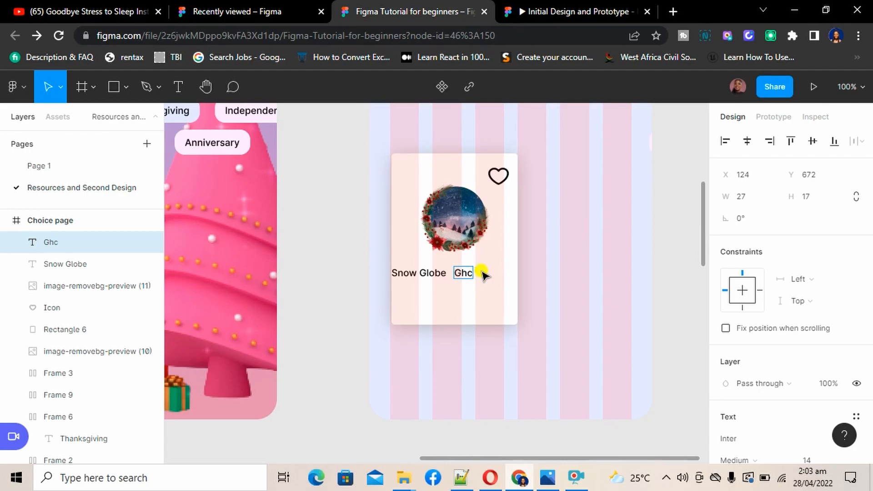
{"action": "type", "text": "200"}
{"action": "key", "text": "Escape"}
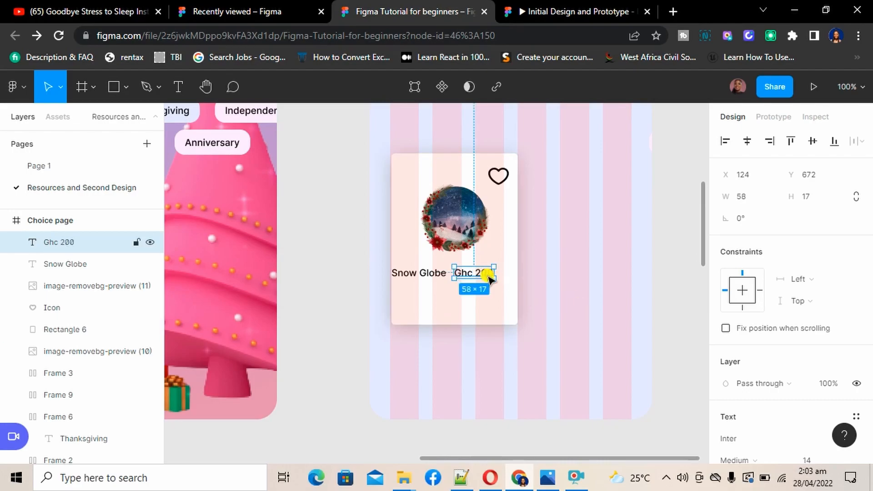
Shift the price label toward the card's right edge, to about X 145, and inset the name label from the left edge
{"action": "left_click_drag", "start_coordinate": [478, 274], "coordinate": [492, 273]}
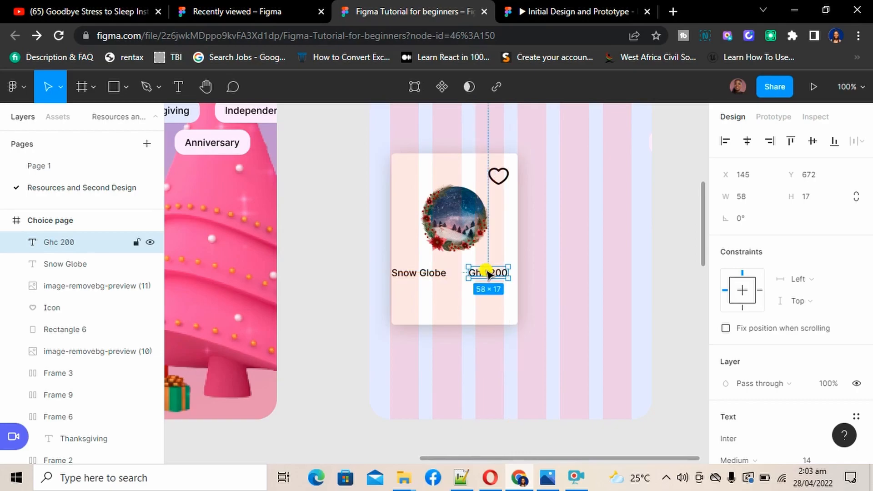
{"action": "left_click", "coordinate": [419, 273]}
{"action": "left_click_drag", "start_coordinate": [419, 273], "coordinate": [427, 272]}
{"action": "left_click", "coordinate": [548, 290]}
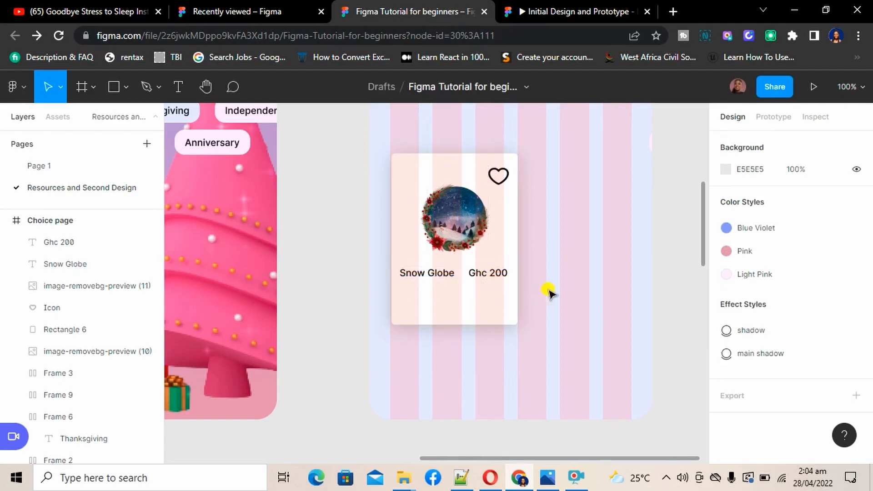
On Page 1, select the "Snow Globe" text in the Results card to examine its text properties
{"action": "left_click", "coordinate": [102, 174]}
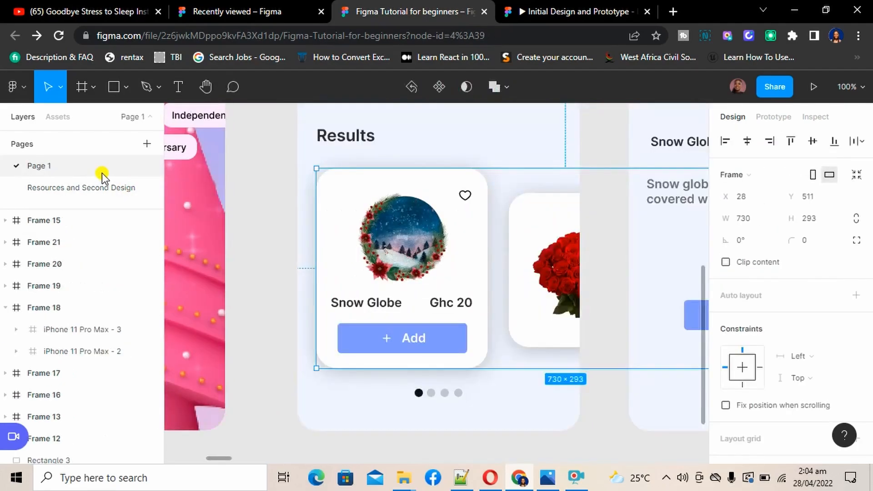
{"action": "left_click", "coordinate": [384, 302]}
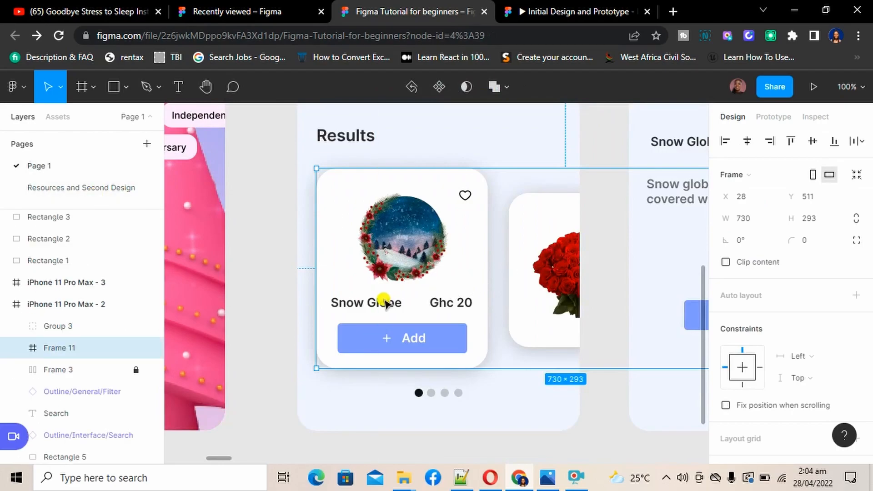
{"action": "left_click", "coordinate": [384, 303]}
{"action": "left_click", "coordinate": [384, 303]}
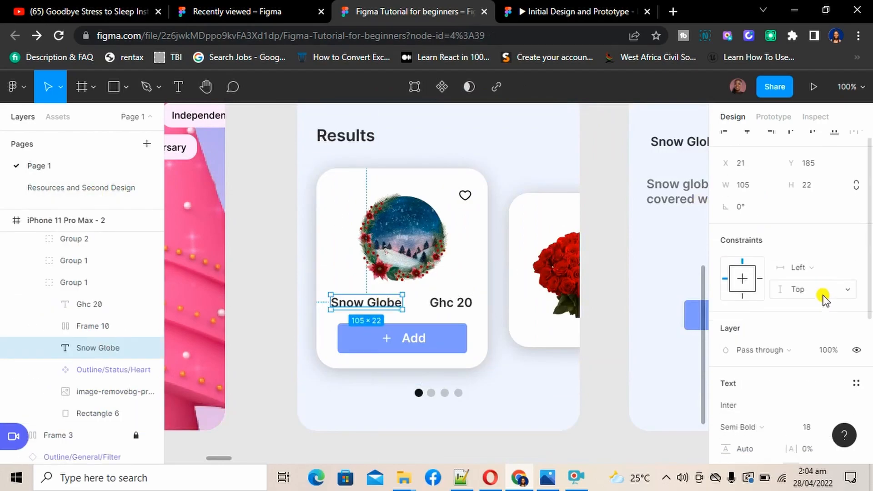
On the Resources and Second Design page, recolour the card's "Snow Globe" label dark grey 2B2929
{"action": "scroll", "coordinate": [824, 297], "scroll_direction": "down", "scroll_amount": 3}
{"action": "left_click", "coordinate": [43, 188]}
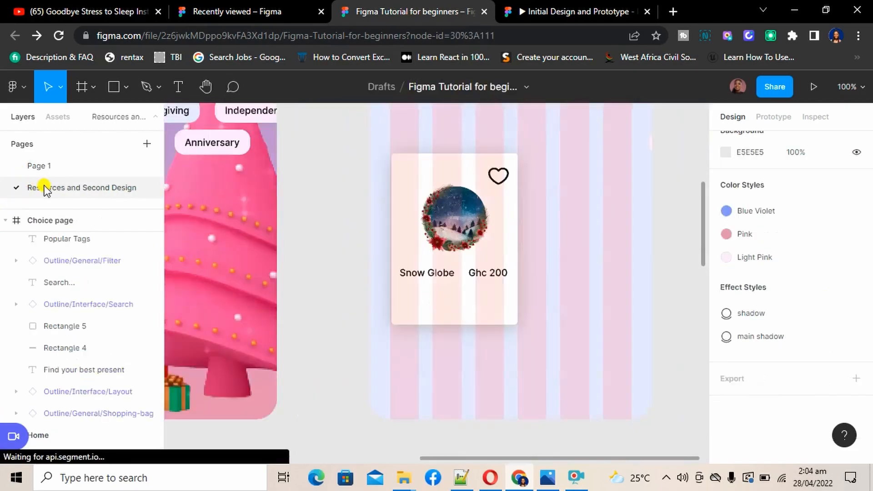
{"action": "left_click", "coordinate": [432, 273]}
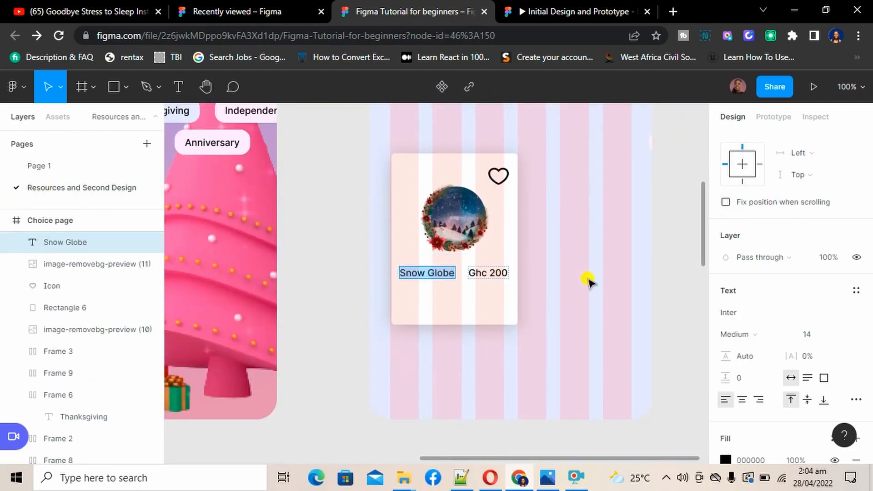
{"action": "scroll", "coordinate": [735, 414], "scroll_direction": "down", "scroll_amount": 2}
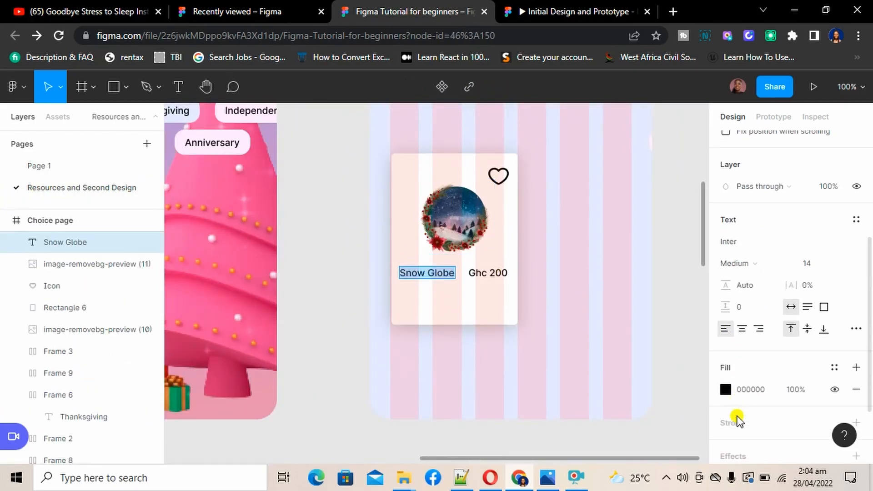
{"action": "left_click", "coordinate": [725, 389]}
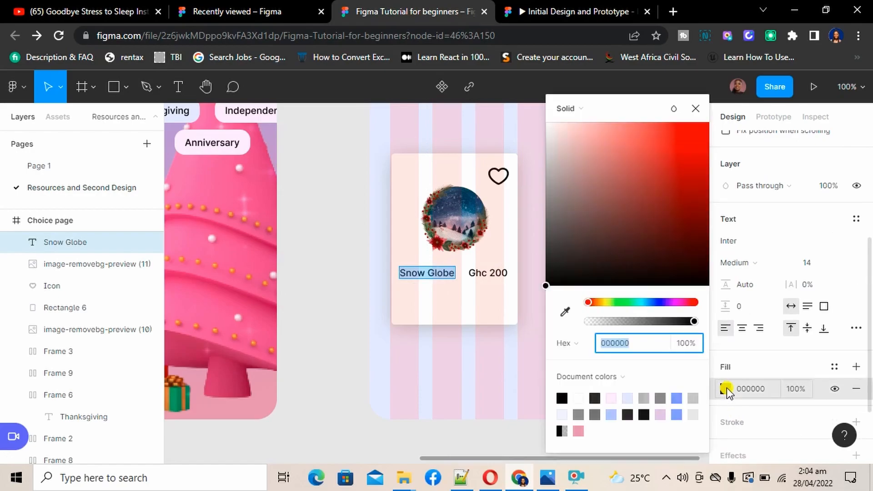
{"action": "left_click", "coordinate": [597, 396]}
Give the "Ghc 200" price label the dark grey fill 2B2929
{"action": "left_click", "coordinate": [485, 273]}
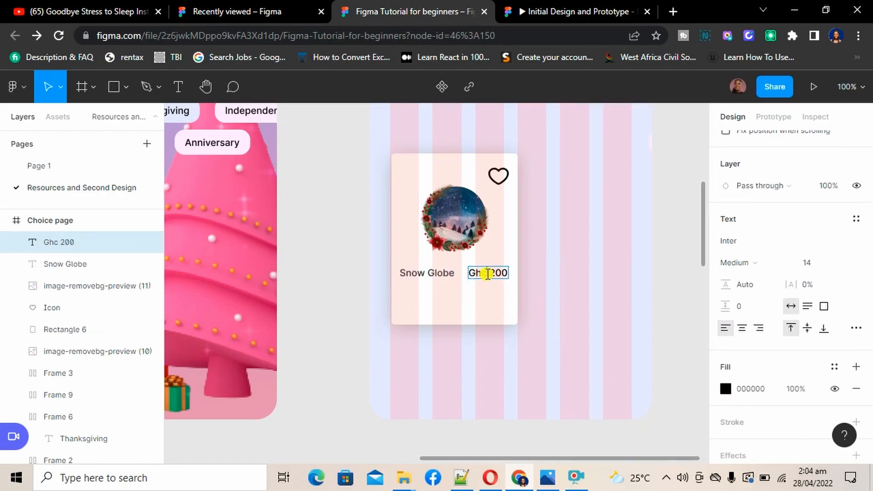
{"action": "left_click", "coordinate": [725, 388]}
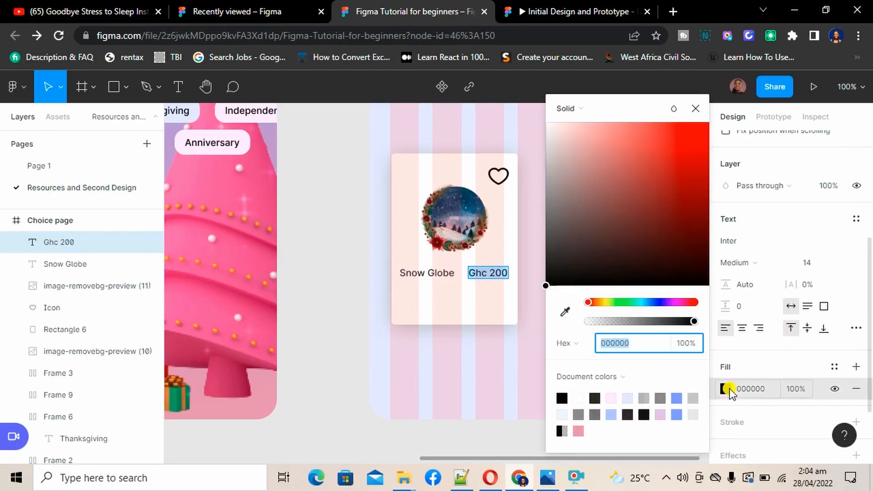
{"action": "left_click", "coordinate": [602, 397]}
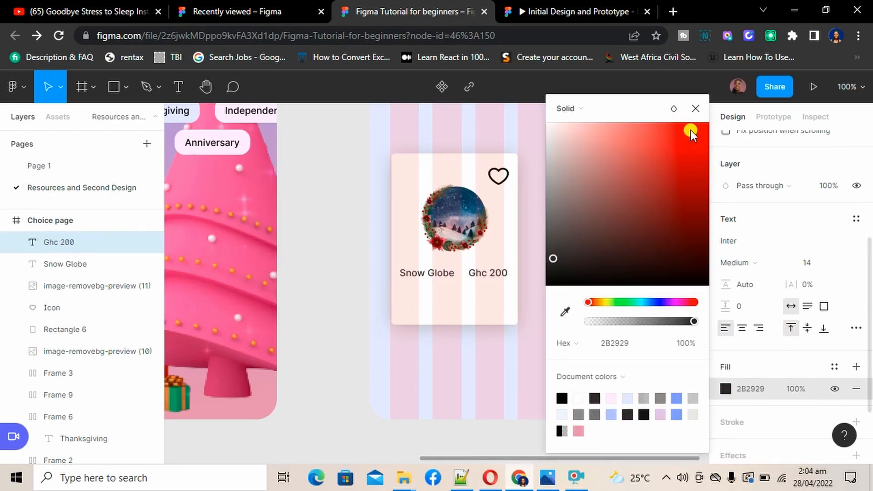
{"action": "left_click", "coordinate": [695, 109]}
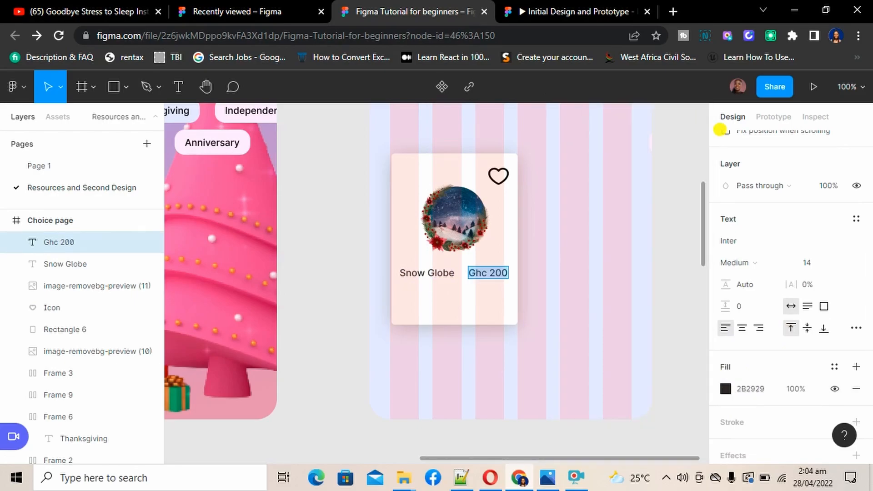
Set the price label's font weight to Bold and its size to 18
{"action": "left_click", "coordinate": [759, 267]}
{"action": "left_click", "coordinate": [771, 252]}
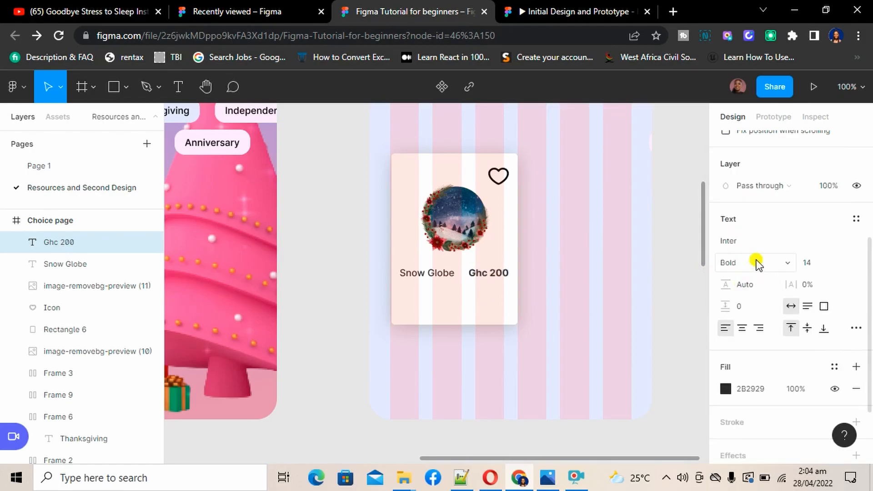
{"action": "left_click", "coordinate": [756, 262]}
{"action": "left_click", "coordinate": [757, 262]}
{"action": "left_click", "coordinate": [816, 263]}
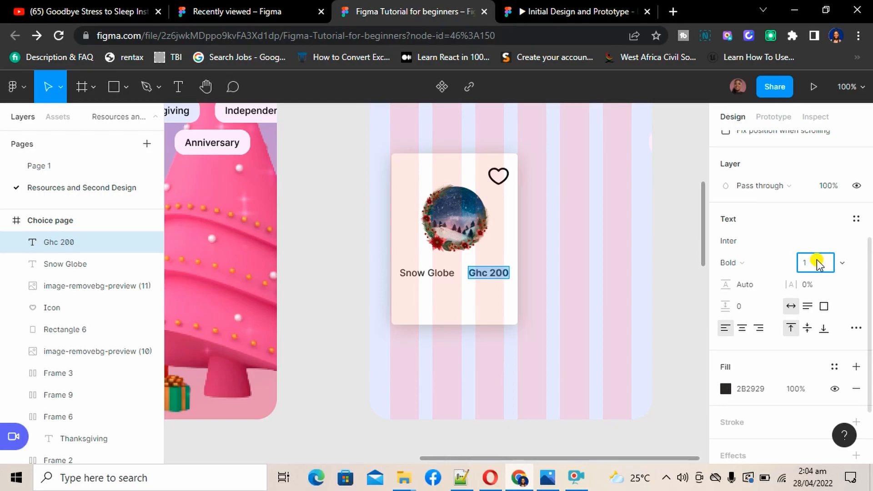
{"action": "type", "text": "18"}
{"action": "key", "text": "Return"}
{"action": "left_click", "coordinate": [539, 290]}
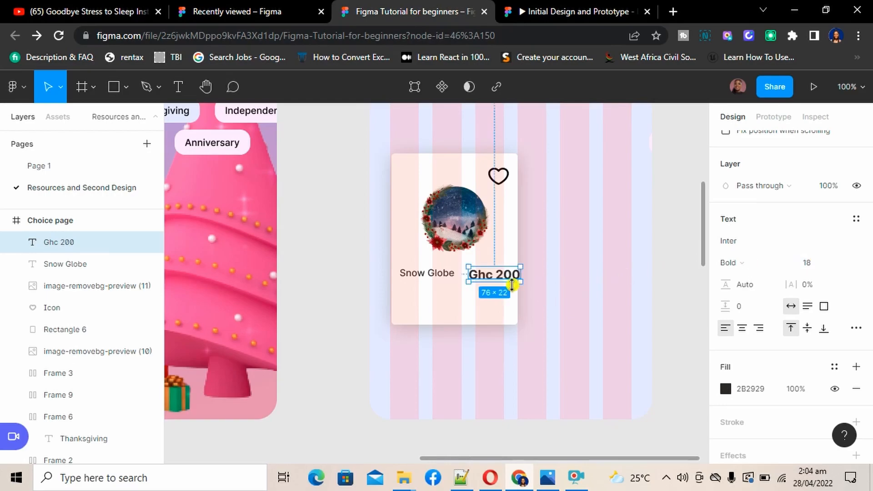
Widen the card's background rectangle to about 205 and position the price label near the card's right edge
{"action": "left_click_drag", "start_coordinate": [491, 276], "coordinate": [483, 276]}
{"action": "left_click", "coordinate": [623, 250]}
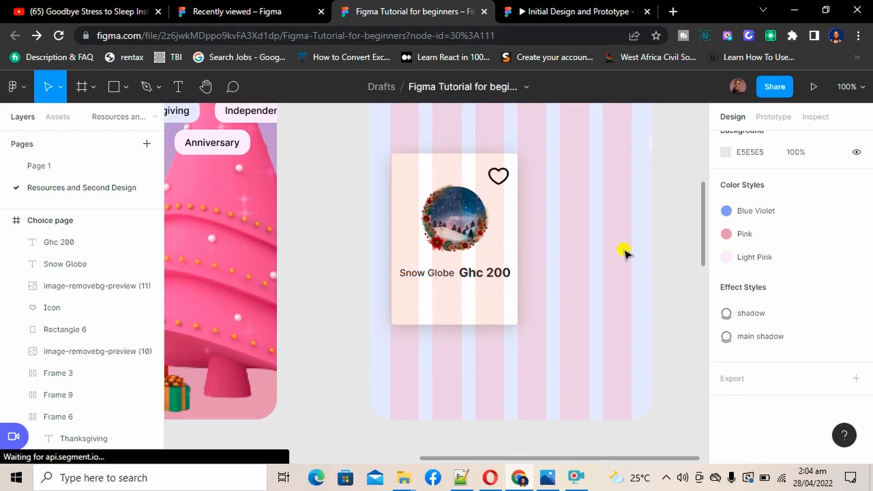
{"action": "left_click", "coordinate": [484, 277]}
{"action": "left_click_drag", "start_coordinate": [502, 248], "coordinate": [532, 246]}
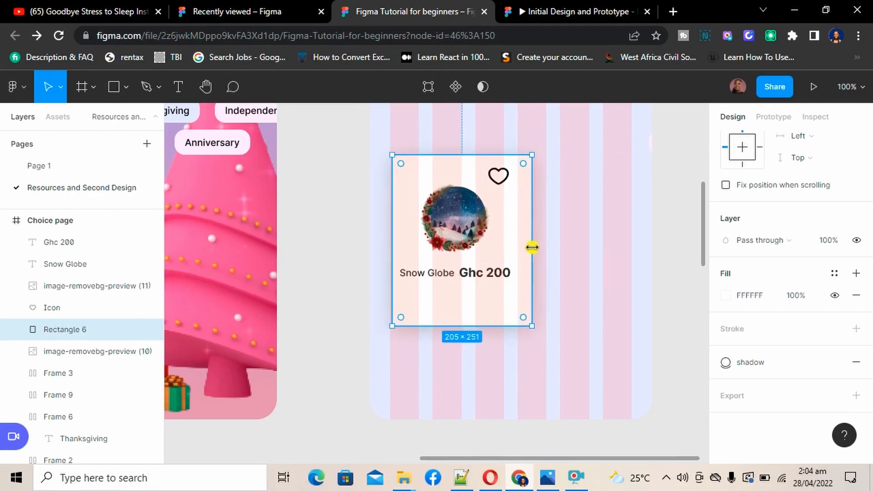
{"action": "left_click", "coordinate": [478, 278]}
{"action": "left_click_drag", "start_coordinate": [478, 278], "coordinate": [497, 279]}
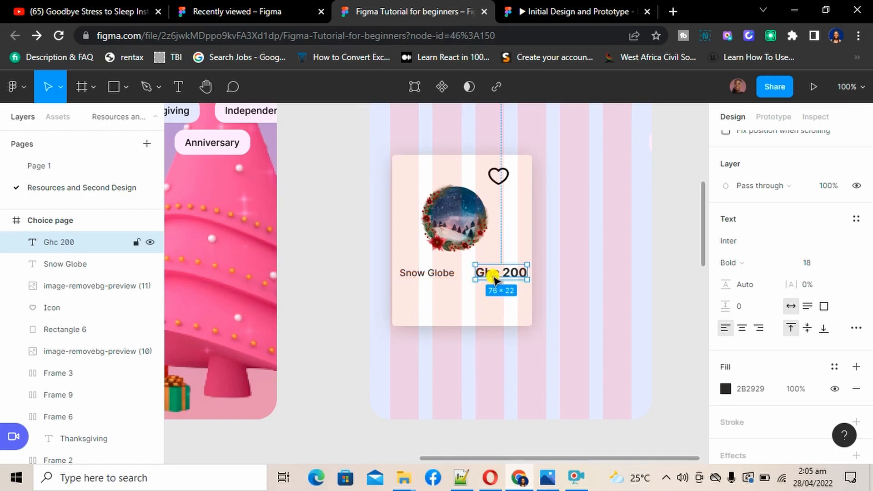
{"action": "left_click", "coordinate": [628, 217]}
Move the heart icon closer to the upper-right corner of the widened card
{"action": "left_click", "coordinate": [505, 178]}
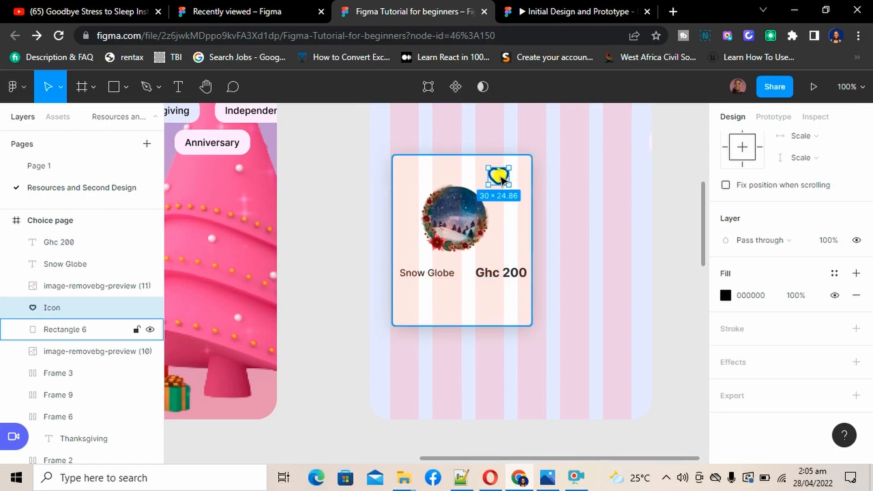
{"action": "left_click_drag", "start_coordinate": [501, 176], "coordinate": [514, 174]}
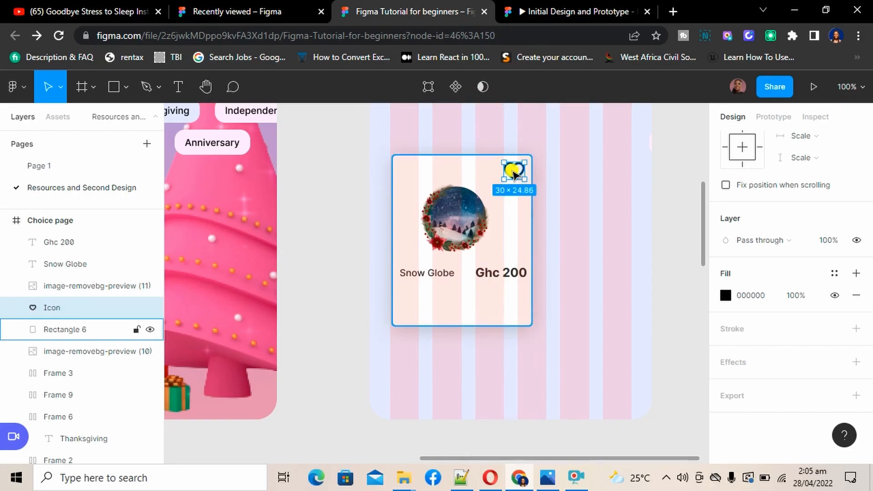
{"action": "left_click", "coordinate": [565, 273]}
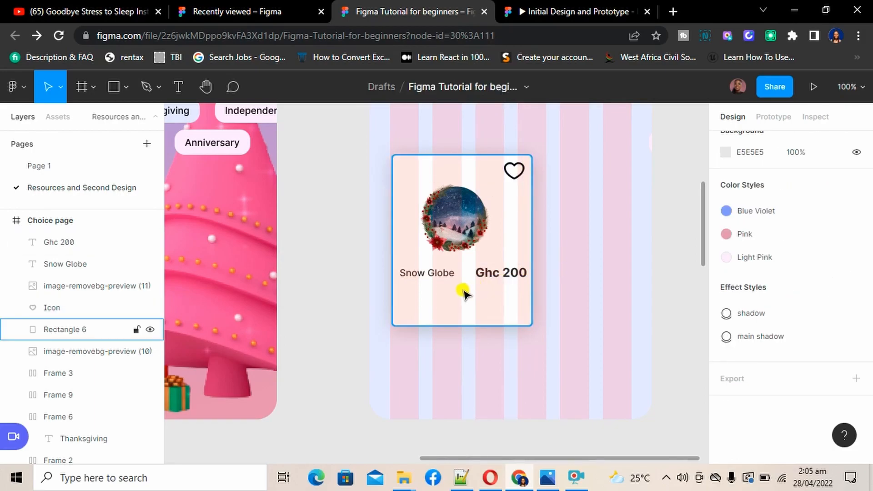
Create the text "Add" below the card's labels and wrap it in an auto layout frame
{"action": "key", "text": "t"}
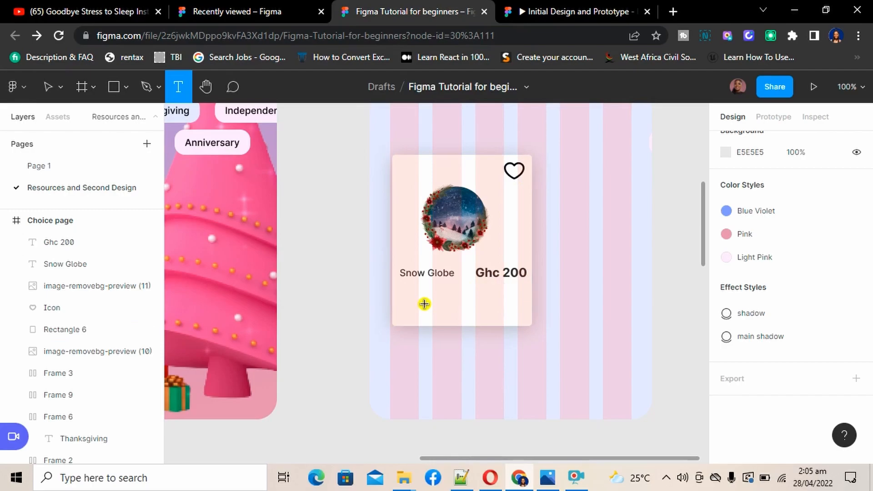
{"action": "left_click", "coordinate": [429, 305]}
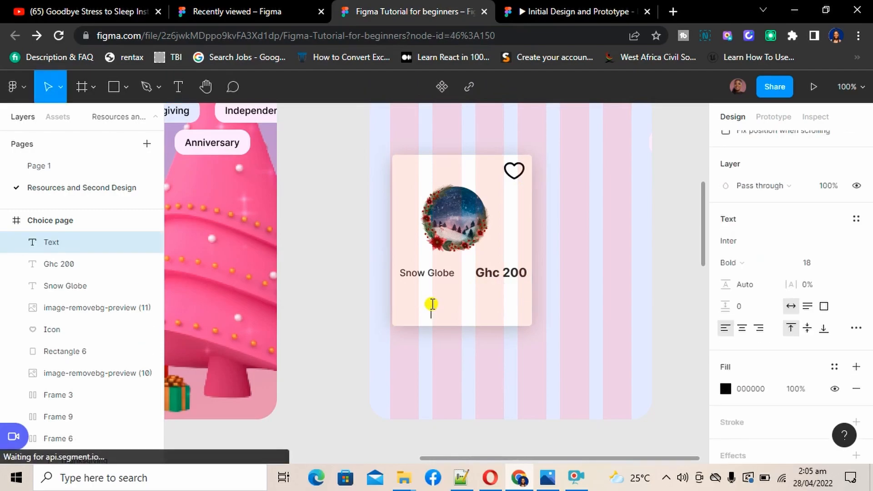
{"action": "type", "text": "Add"}
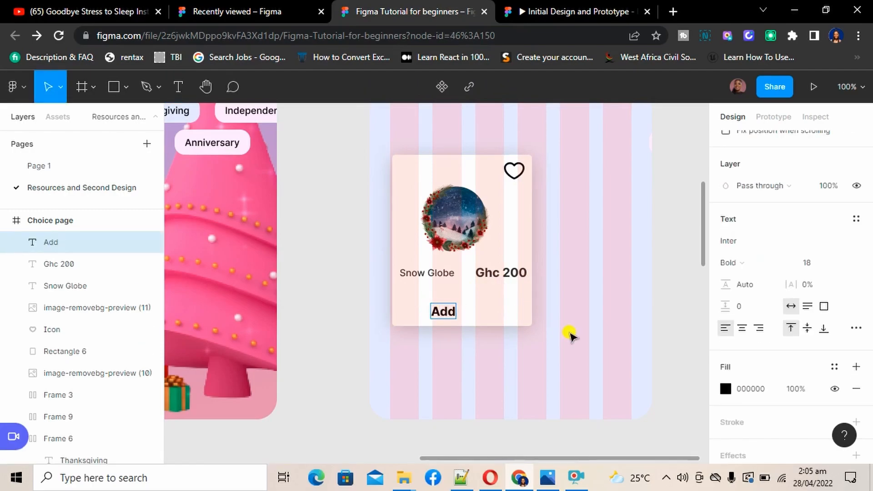
{"action": "key", "text": "Escape"}
{"action": "key", "text": "shift+a"}
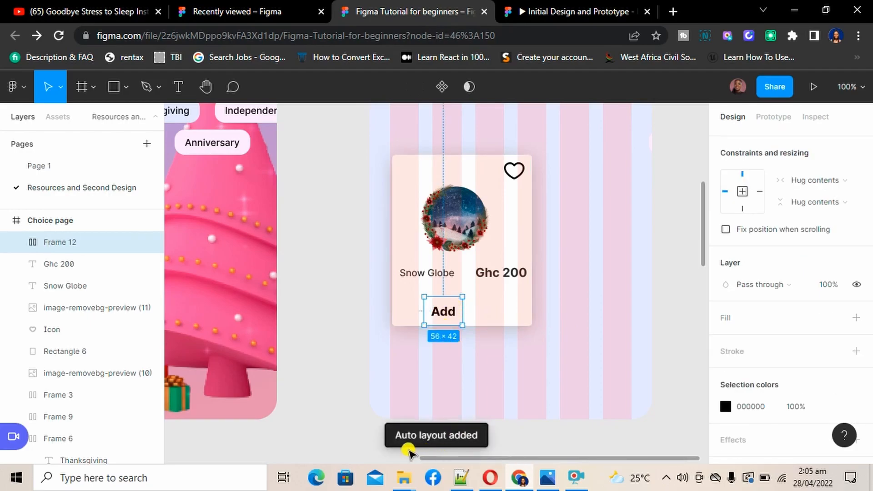
Add a blue fill, 8497FE, to the auto layout frame around "Add"
{"action": "left_click", "coordinate": [856, 317]}
{"action": "left_click", "coordinate": [727, 340]}
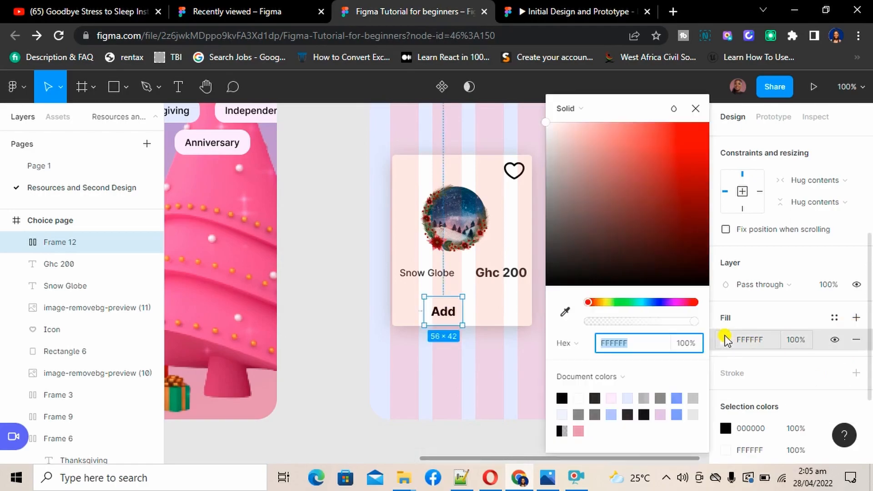
{"action": "left_click", "coordinate": [678, 398]}
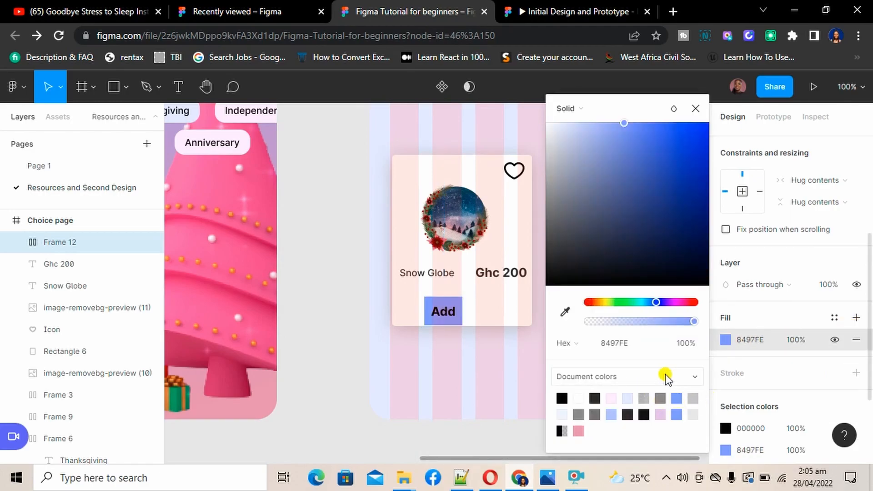
{"action": "left_click_drag", "start_coordinate": [708, 107], "coordinate": [690, 114]}
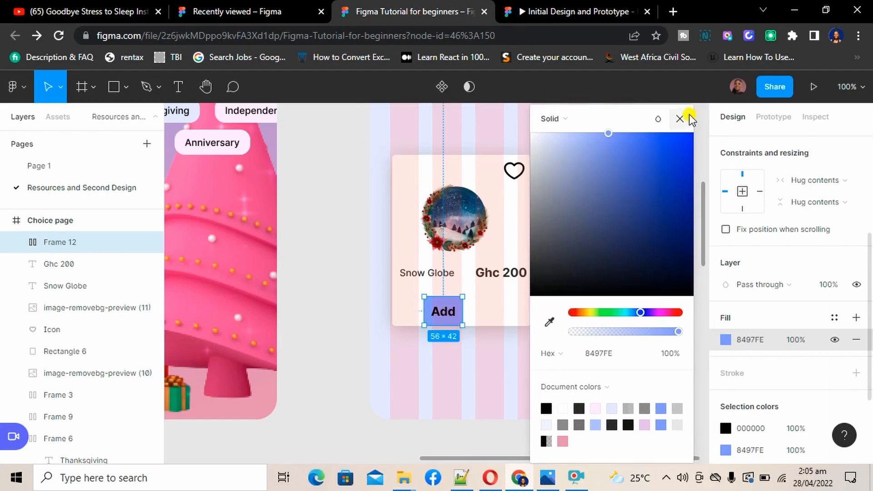
{"action": "left_click", "coordinate": [686, 119]}
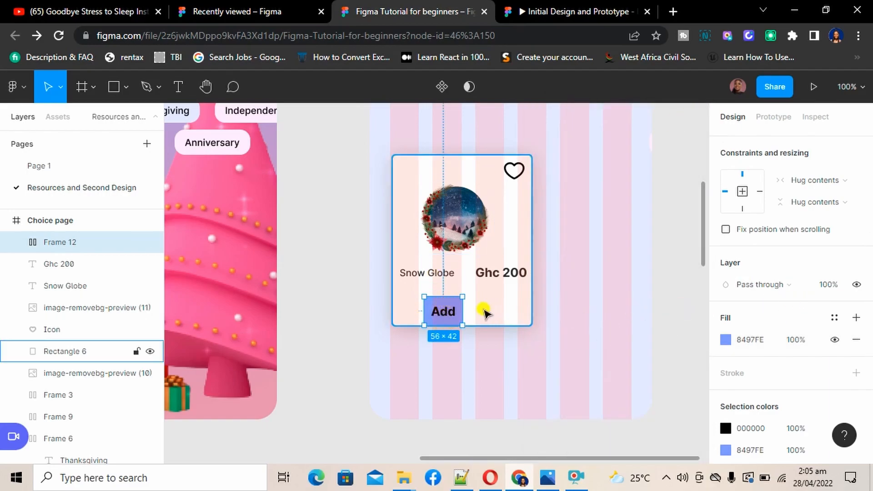
Set a uniform auto layout padding of 30 around the "Add" text
{"action": "scroll", "coordinate": [833, 234], "scroll_direction": "up", "scroll_amount": 4}
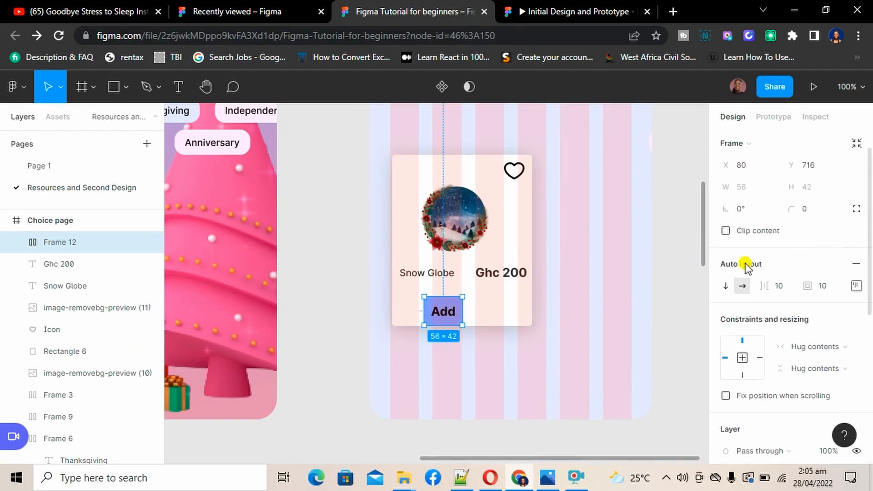
{"action": "left_click", "coordinate": [823, 288]}
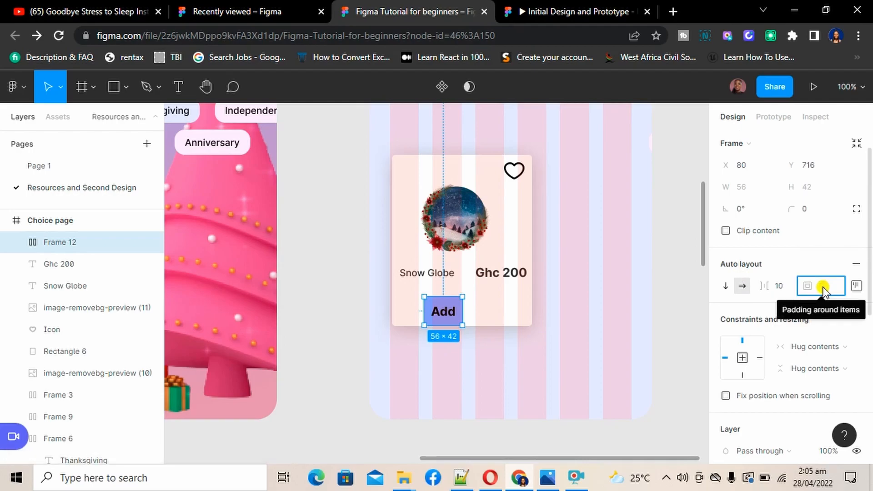
{"action": "type", "text": "30"}
{"action": "key", "text": "Return"}
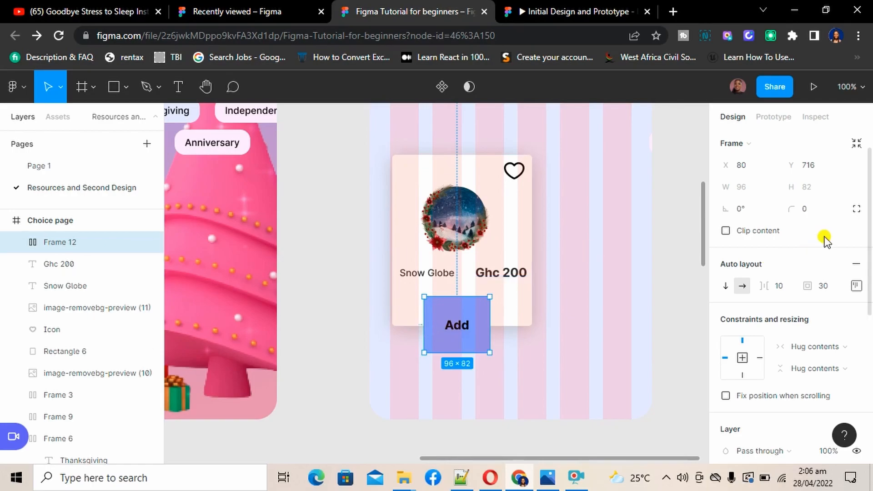
Set the Add button's top and bottom padding to 10 each
{"action": "left_click", "coordinate": [855, 286]}
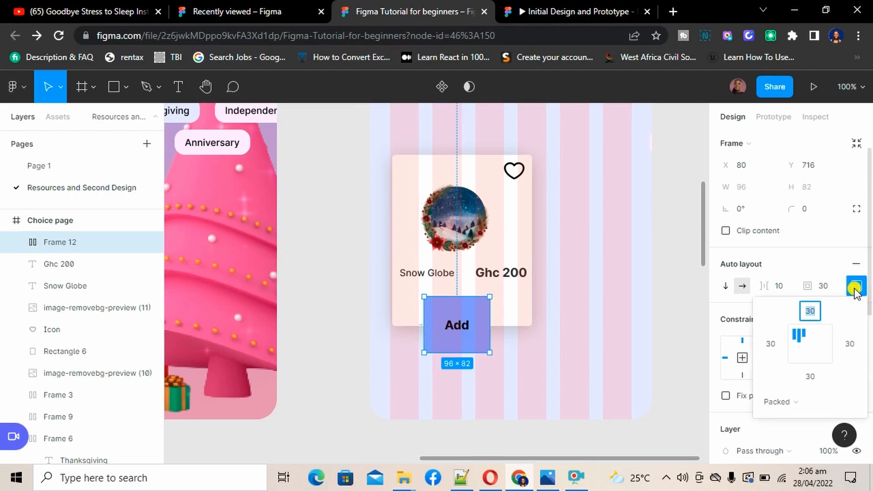
{"action": "left_click", "coordinate": [818, 313]}
{"action": "type", "text": "10"}
{"action": "key", "text": "Return"}
{"action": "left_click", "coordinate": [810, 377]}
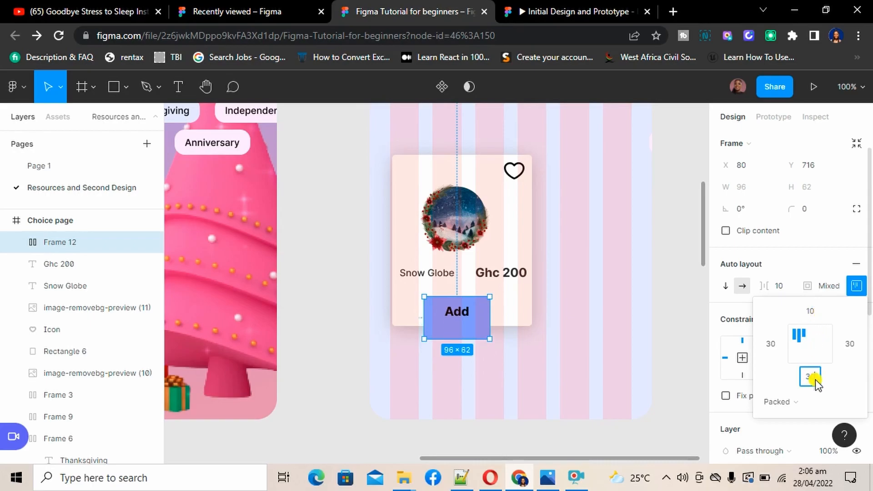
{"action": "type", "text": "10"}
{"action": "key", "text": "Return"}
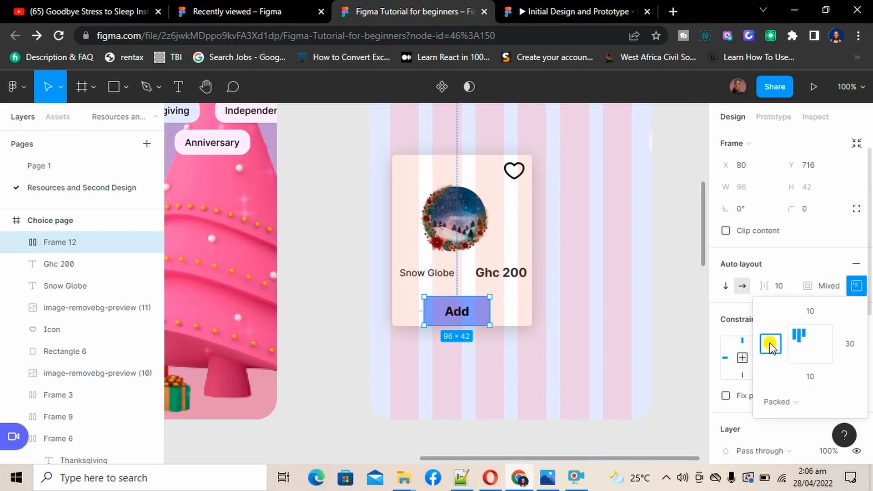
Set the Add button's left and right padding to 60 each
{"action": "type", "text": "60"}
{"action": "key", "text": "Return"}
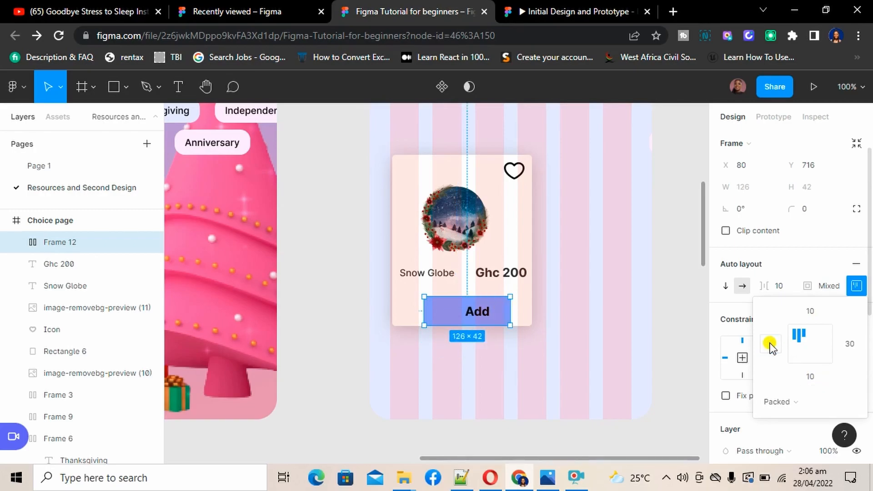
{"action": "left_click", "coordinate": [851, 344]}
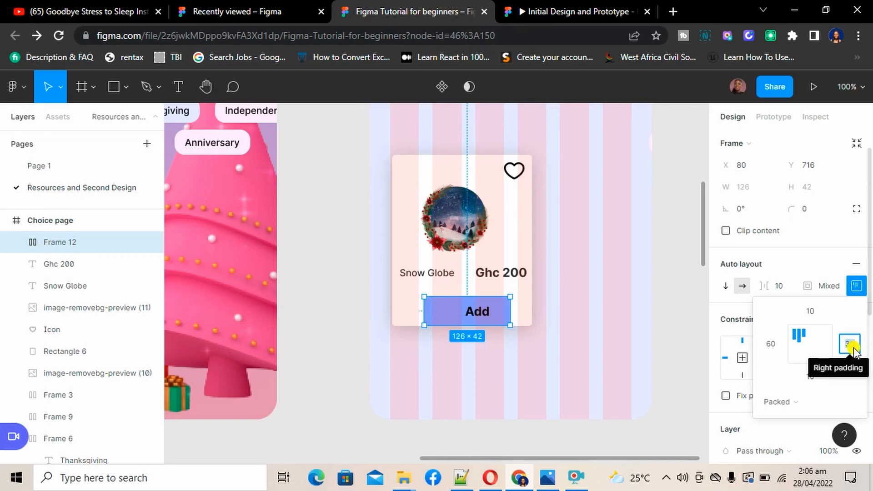
{"action": "type", "text": "60"}
{"action": "key", "text": "Return"}
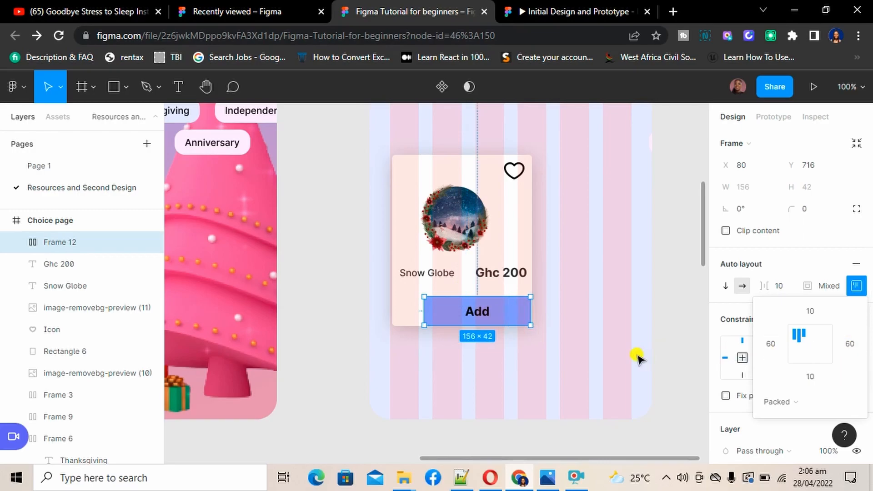
Move the Add button inside the card beneath the labels, to about X 61, Y 705
{"action": "left_click", "coordinate": [576, 356]}
{"action": "left_click", "coordinate": [492, 306]}
{"action": "mouse_move", "coordinate": [493, 306]}
{"action": "left_mouse_down"}
{"action": "mouse_move", "coordinate": [503, 332]}
{"action": "mouse_move", "coordinate": [487, 317]}
{"action": "mouse_move", "coordinate": [492, 309]}
{"action": "left_mouse_up"}
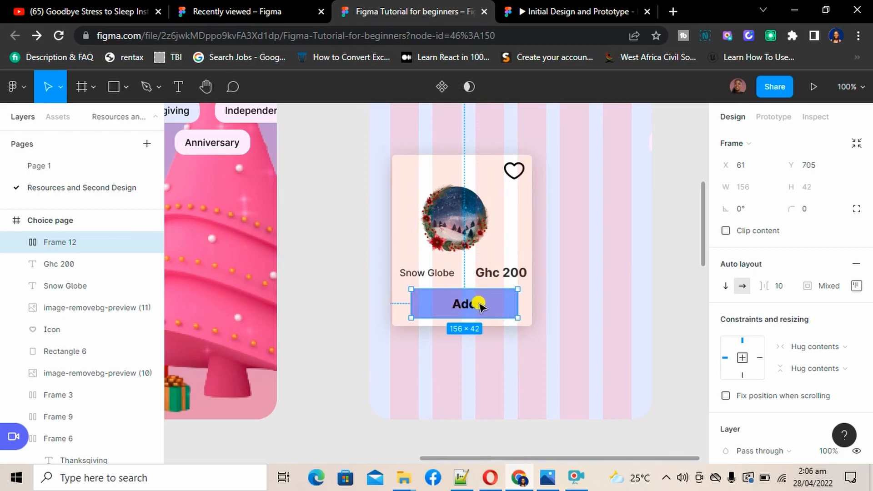
Set the fill colour of the "Add" text inside the button to white, FFFFFF
{"action": "double_click", "coordinate": [473, 305]}
{"action": "scroll", "coordinate": [809, 365], "scroll_direction": "down", "scroll_amount": 3}
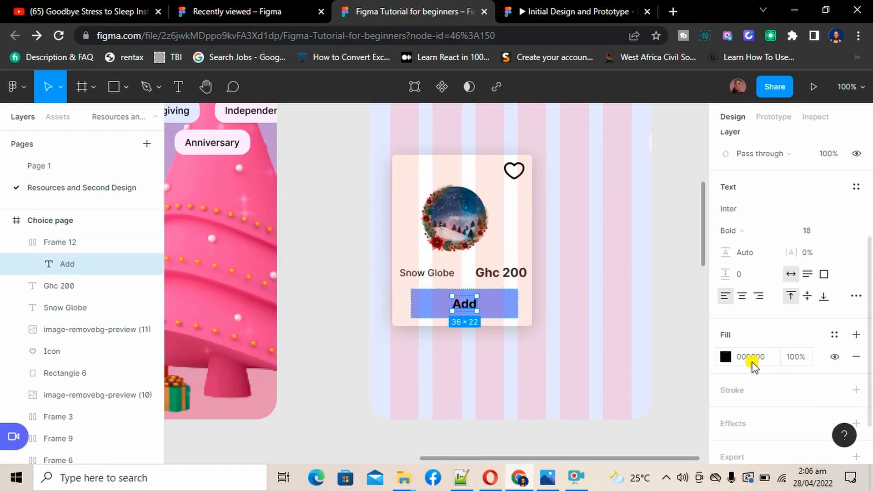
{"action": "left_click", "coordinate": [724, 358]}
{"action": "left_click", "coordinate": [578, 398]}
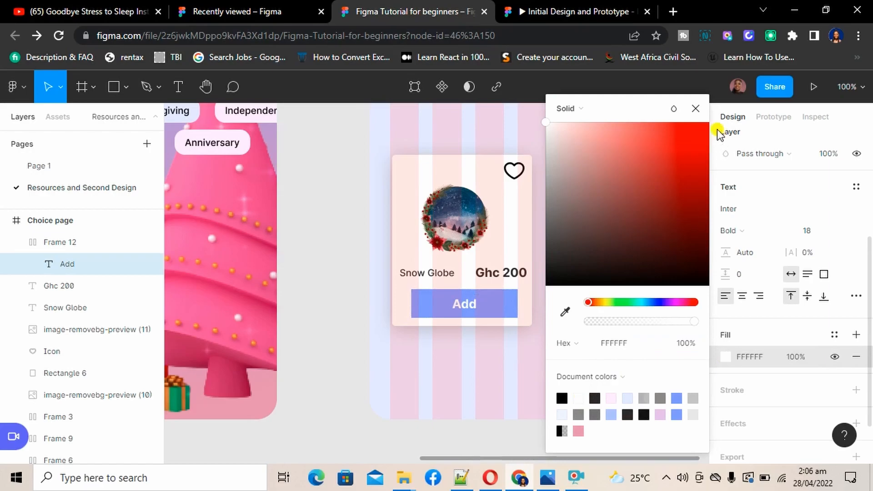
{"action": "left_click", "coordinate": [697, 108]}
Hide the 6-column layout grid on the Choice page frame
{"action": "scroll", "coordinate": [534, 211], "scroll_direction": "up", "scroll_amount": 10}
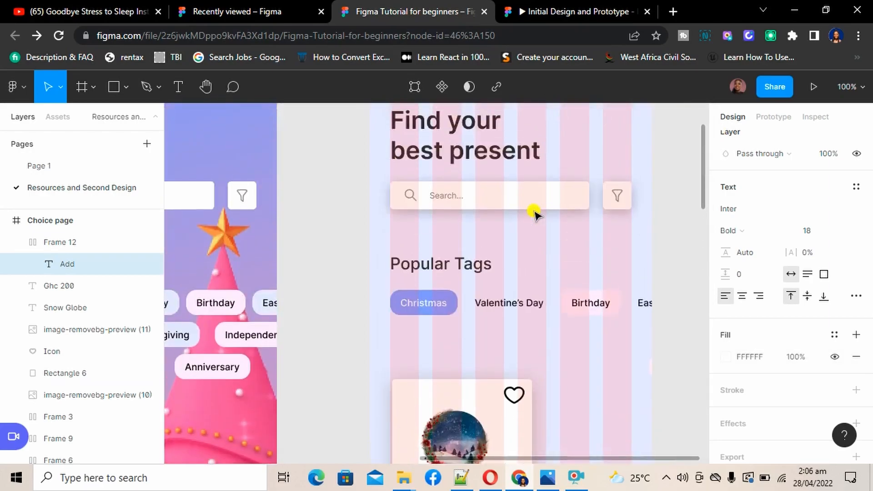
{"action": "left_click", "coordinate": [392, 115]}
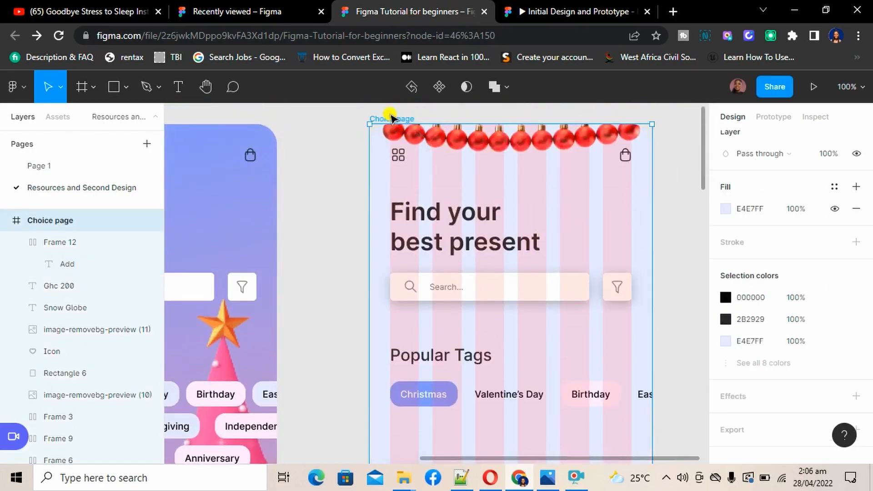
{"action": "scroll", "coordinate": [792, 258], "scroll_direction": "up", "scroll_amount": 5}
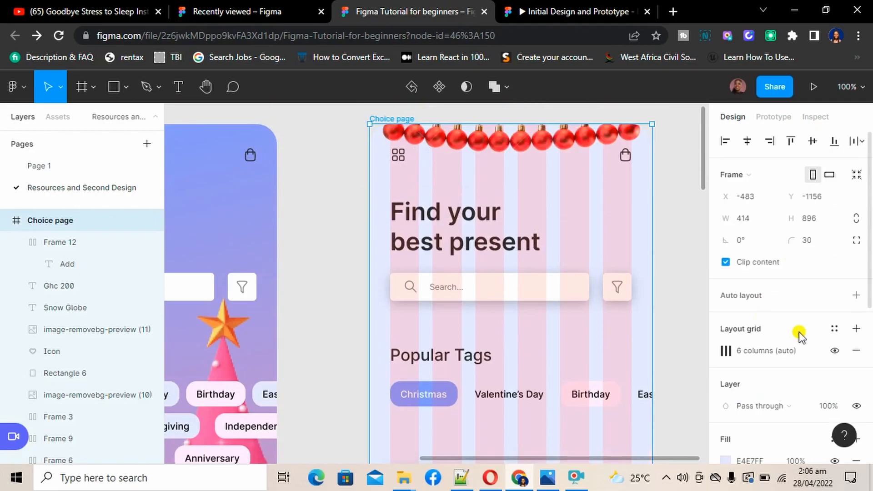
{"action": "left_click", "coordinate": [835, 353]}
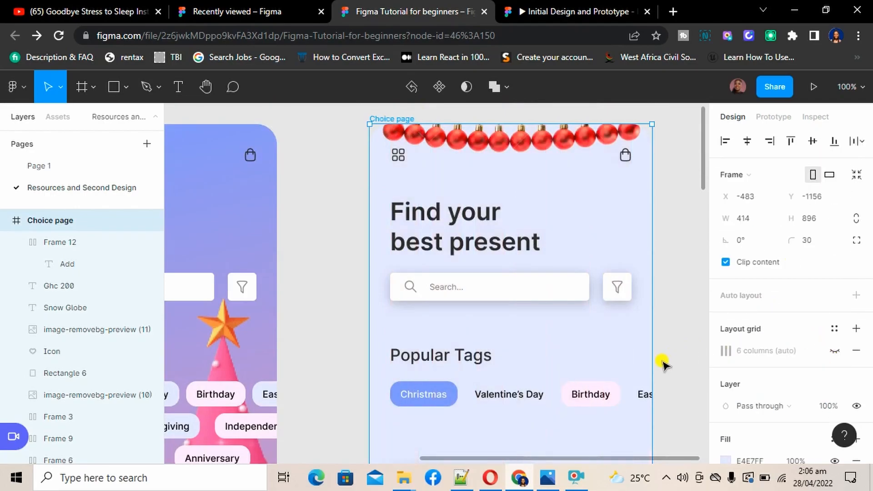
Centre the snow globe image on the white card rectangle both vertically and horizontally
{"action": "scroll", "coordinate": [663, 362], "scroll_direction": "down", "scroll_amount": 3}
{"action": "scroll", "coordinate": [663, 363], "scroll_direction": "down", "scroll_amount": 4}
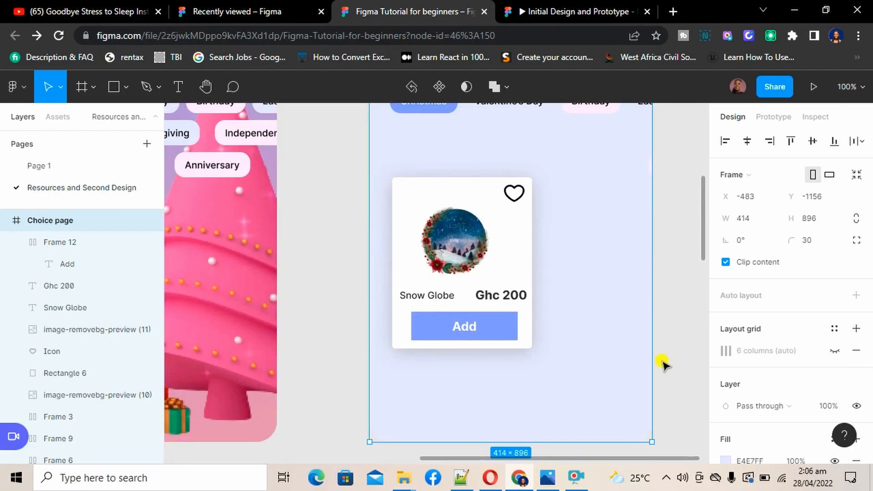
{"action": "left_click", "coordinate": [459, 257]}
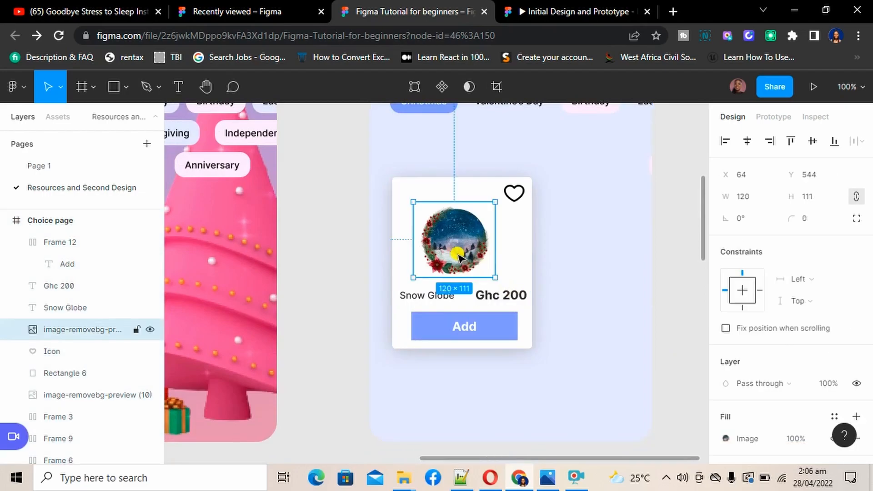
{"action": "left_click", "coordinate": [453, 188], "text": "shift"}
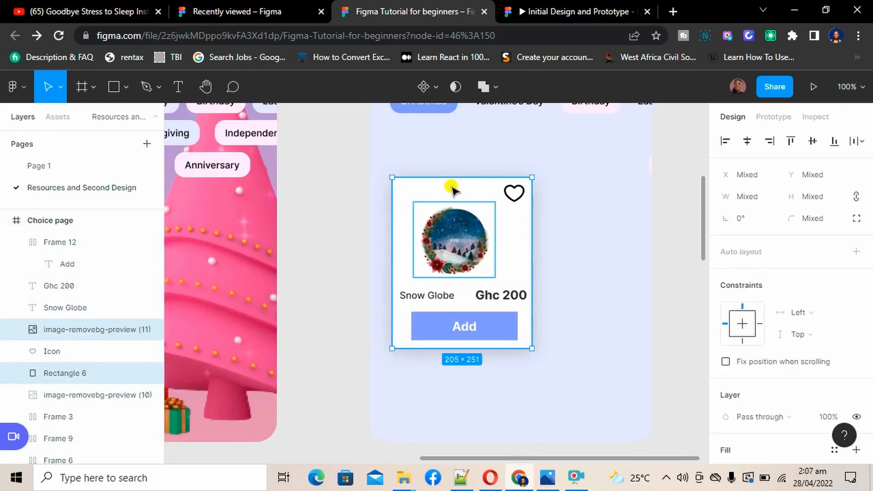
{"action": "left_click", "coordinate": [813, 144]}
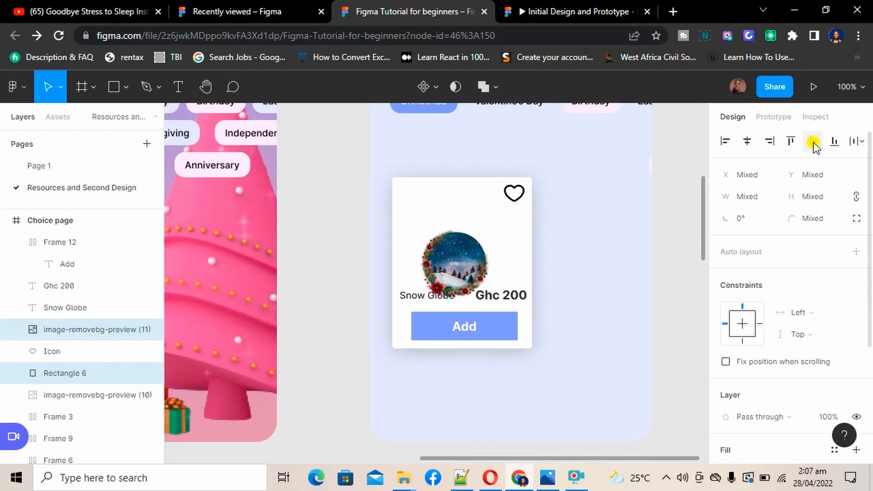
{"action": "left_click", "coordinate": [748, 142]}
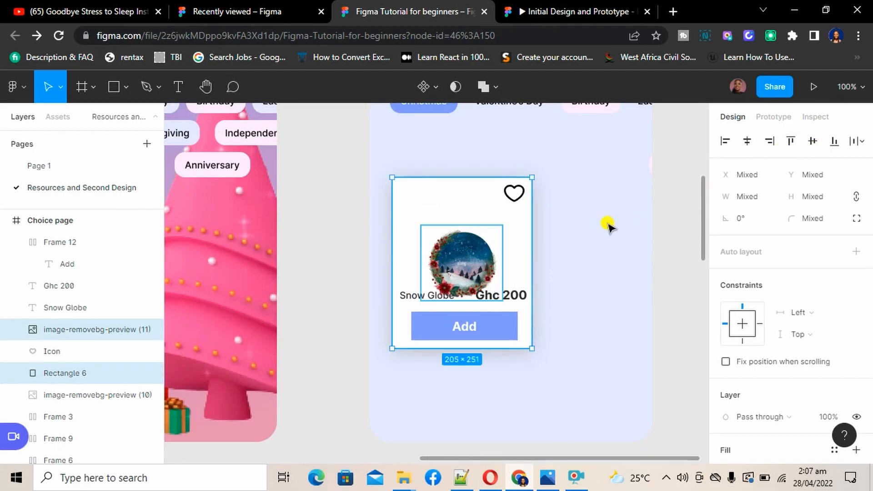
Try to nudge the selected snow globe image and card rectangle upward, and undo the move
{"action": "key", "text": "shift+Up"}
{"action": "key", "text": "shift+Up"}
{"action": "key", "text": "shift+Up"}
{"action": "key", "text": "shift+Up"}
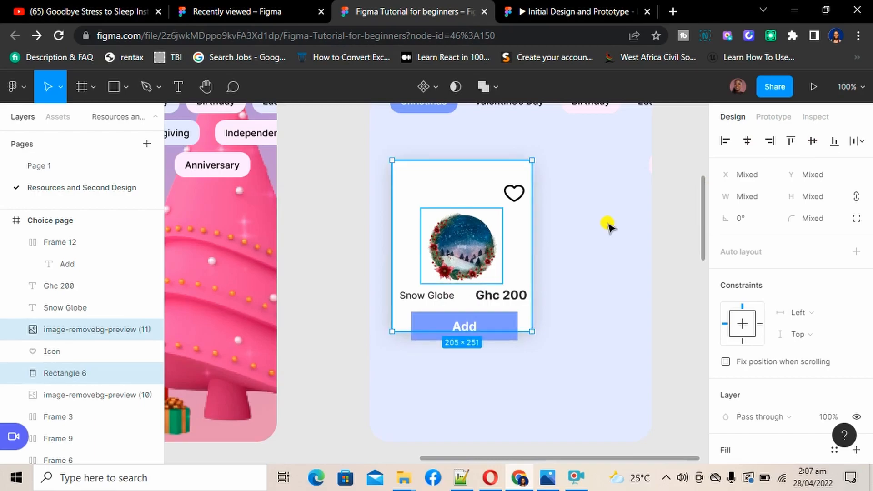
{"action": "key", "text": "ctrl+z"}
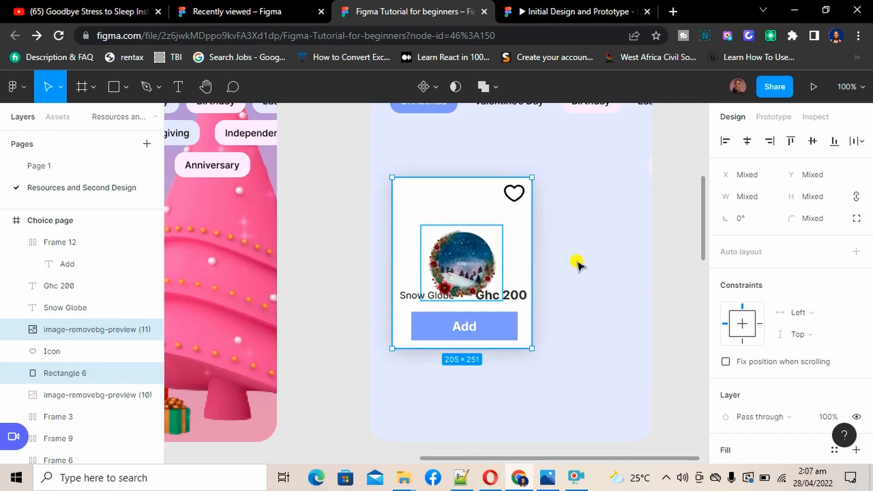
Move only the snow globe image straight up to Y 538, clear of the product labels
{"action": "left_click", "coordinate": [650, 285]}
{"action": "left_click_drag", "start_coordinate": [476, 271], "coordinate": [476, 257]}
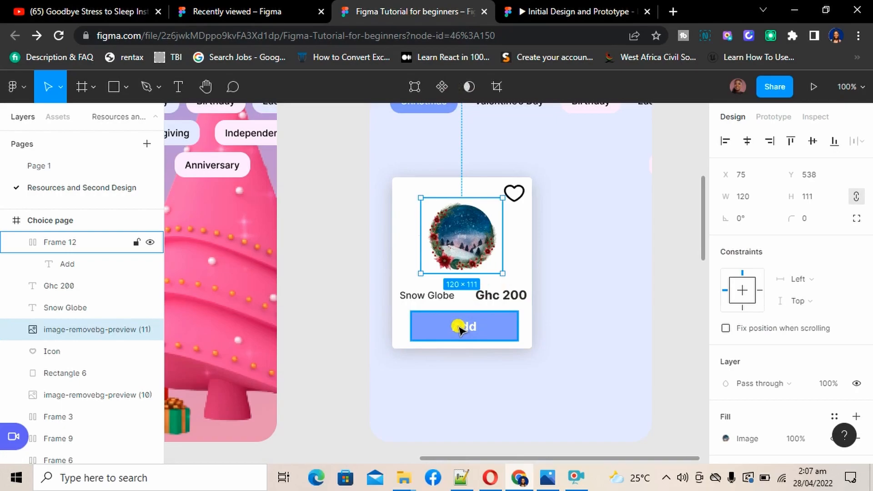
Cut the 24 × 24 plus icon out of Frame 1 so it can be reused
{"action": "scroll", "coordinate": [392, 384], "scroll_direction": "left", "scroll_amount": 10}
{"action": "scroll", "coordinate": [391, 385], "scroll_direction": "up", "scroll_amount": 5}
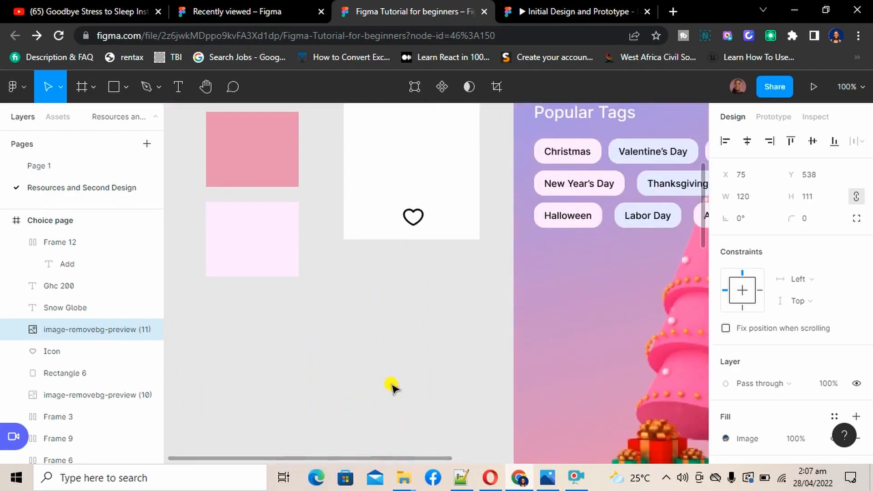
{"action": "left_click", "coordinate": [403, 281]}
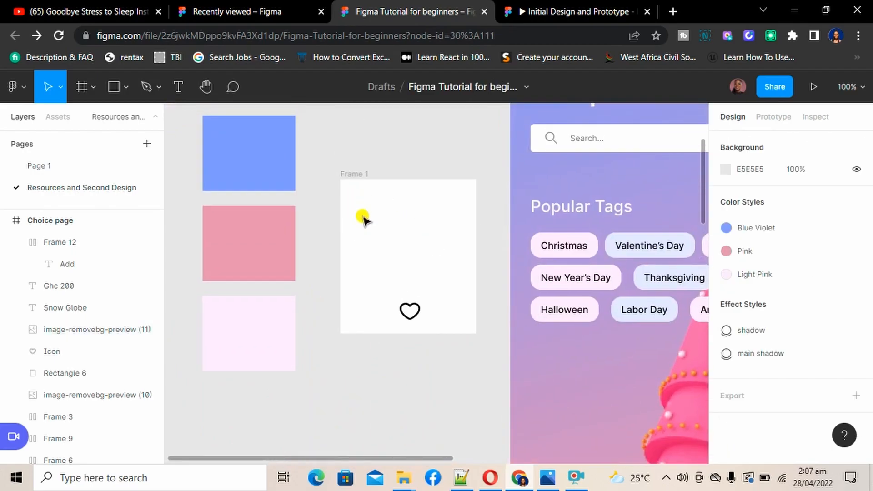
{"action": "left_click", "coordinate": [368, 174]}
{"action": "left_click", "coordinate": [396, 218]}
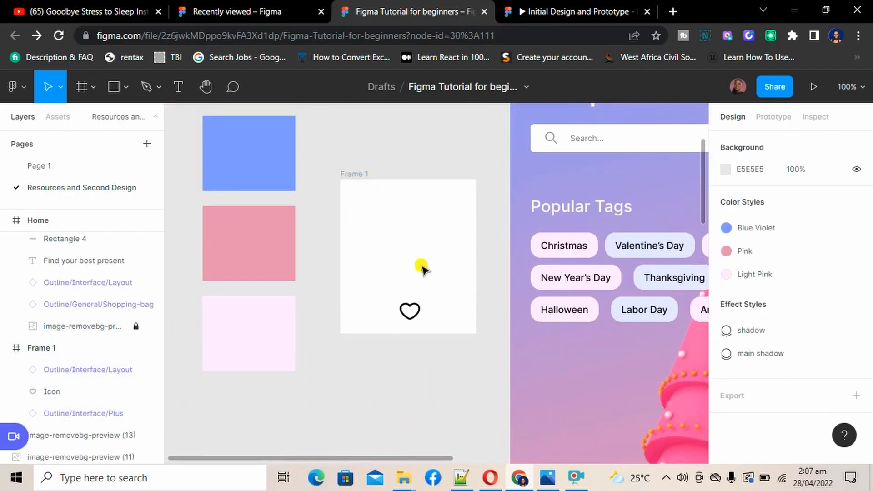
{"action": "left_click", "coordinate": [412, 234]}
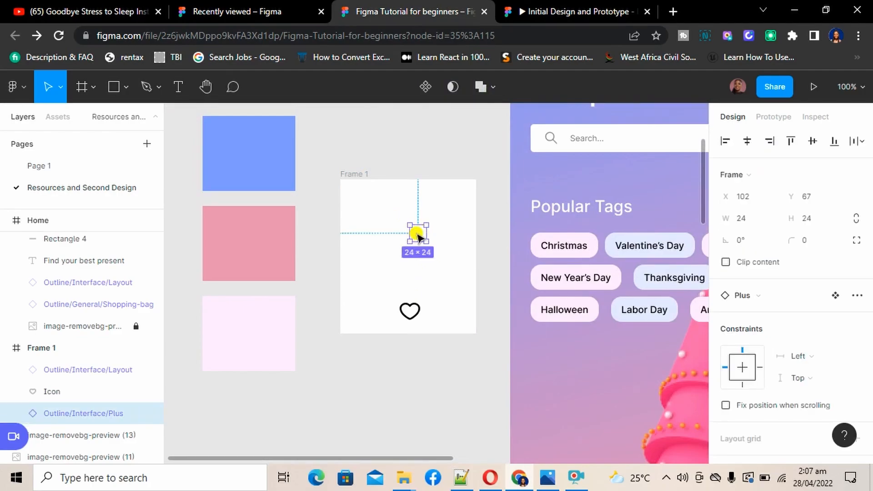
{"action": "key", "text": "Delete"}
Paste the plus icon onto the Choice page and place it inside the Add button before the text
{"action": "scroll", "coordinate": [552, 306], "scroll_direction": "right", "scroll_amount": 10}
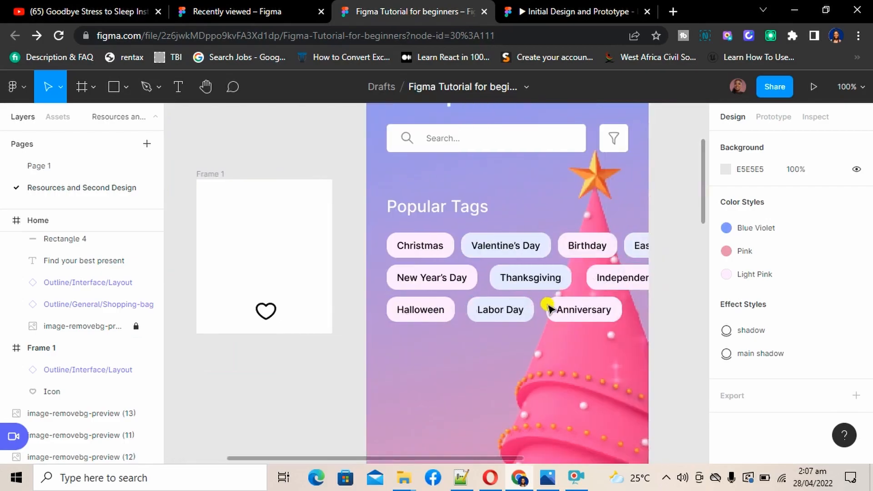
{"action": "scroll", "coordinate": [350, 362], "scroll_direction": "down", "scroll_amount": 3}
{"action": "scroll", "coordinate": [350, 362], "scroll_direction": "down", "scroll_amount": 1}
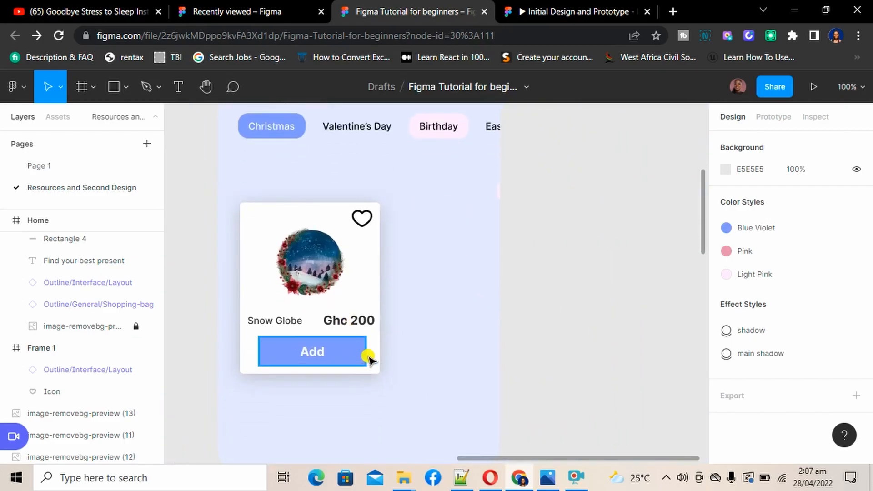
{"action": "key", "text": "ctrl+v"}
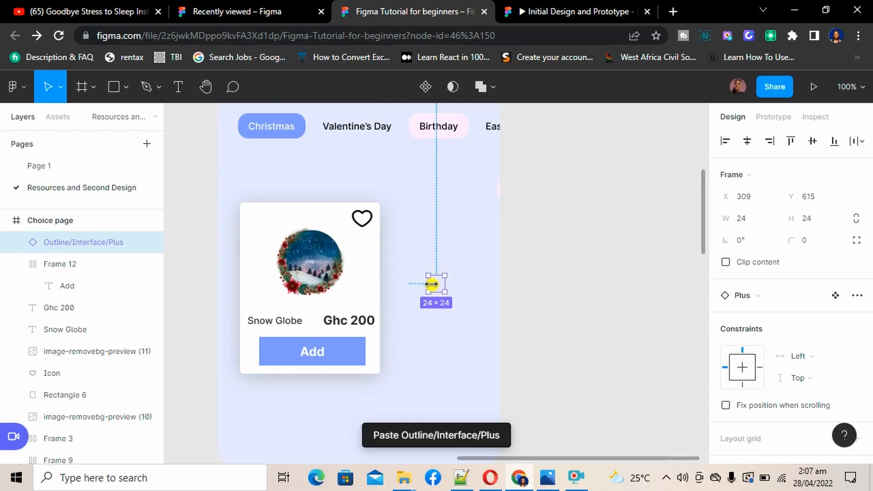
{"action": "left_click_drag", "start_coordinate": [439, 287], "coordinate": [298, 352]}
{"action": "left_click", "coordinate": [453, 400]}
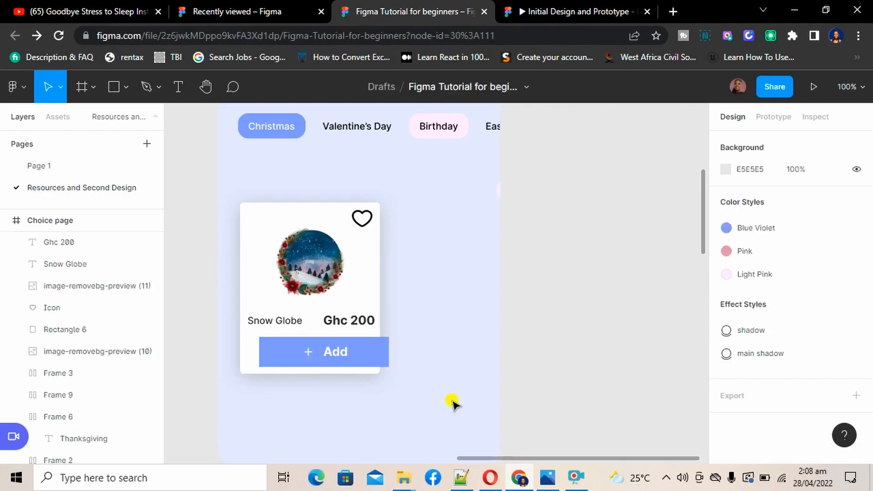
Move the widened Add button back inside the card, to X 44, Y 702
{"action": "left_click", "coordinate": [362, 361]}
{"action": "mouse_move", "coordinate": [362, 362]}
{"action": "left_mouse_down"}
{"action": "mouse_move", "coordinate": [341, 355]}
{"action": "mouse_move", "coordinate": [349, 356]}
{"action": "left_mouse_up"}
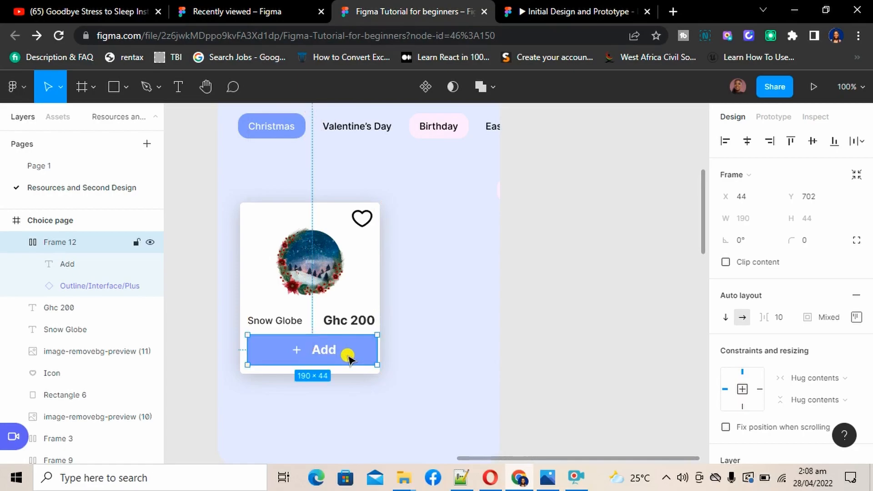
{"action": "left_click", "coordinate": [434, 370]}
Round the Add button's corners with a radius of 30
{"action": "left_click", "coordinate": [352, 353]}
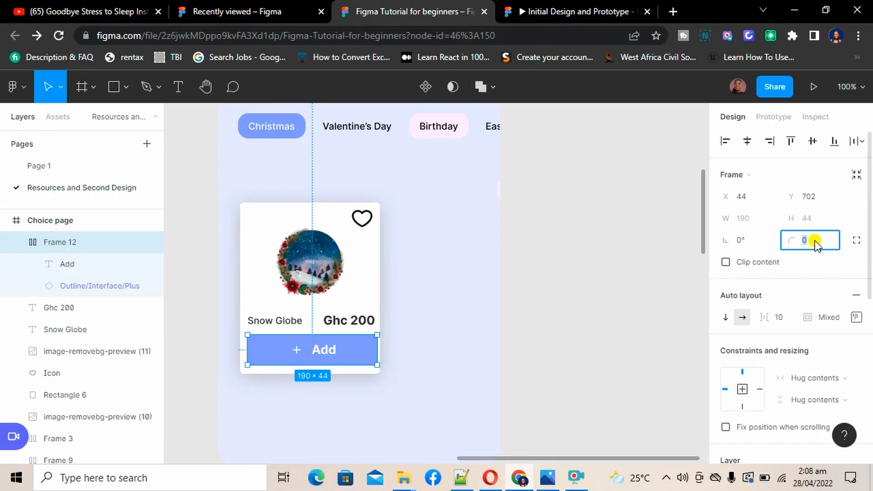
{"action": "type", "text": "5"}
{"action": "type", "text": "0"}
{"action": "key", "text": "Return"}
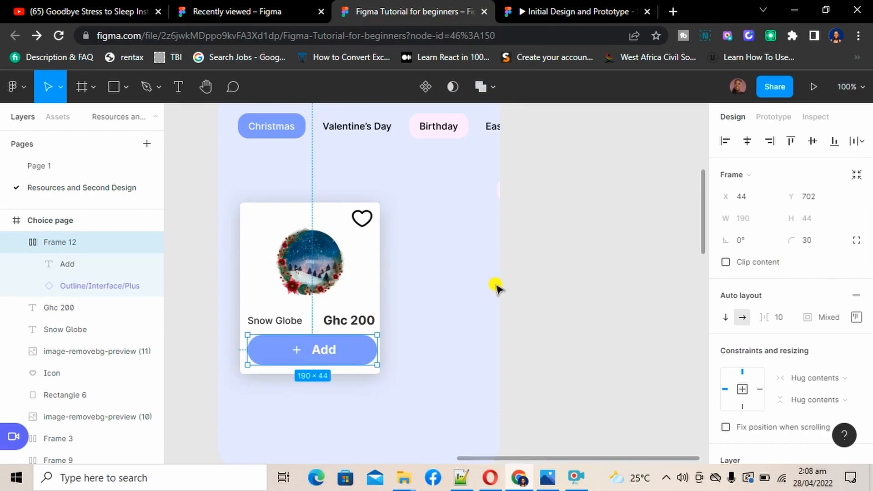
{"action": "left_click", "coordinate": [454, 348]}
Set the Add button's left and right padding to 50 each
{"action": "left_click", "coordinate": [344, 350]}
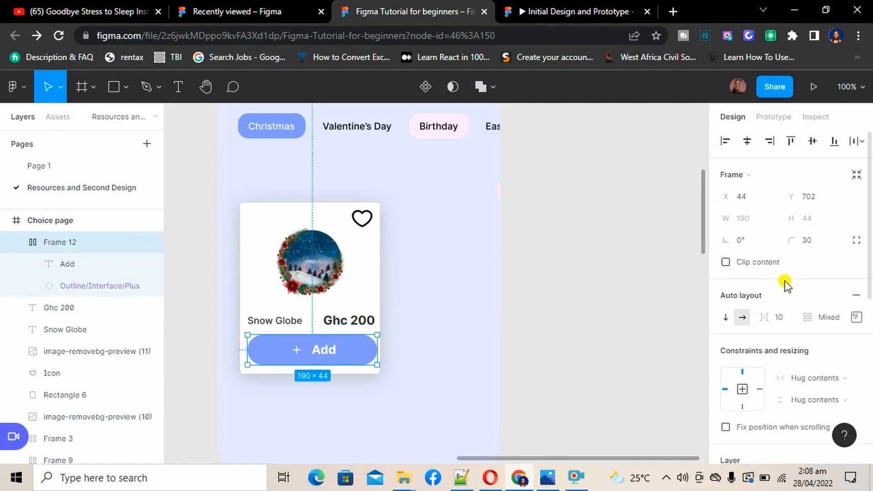
{"action": "left_click", "coordinate": [856, 317]}
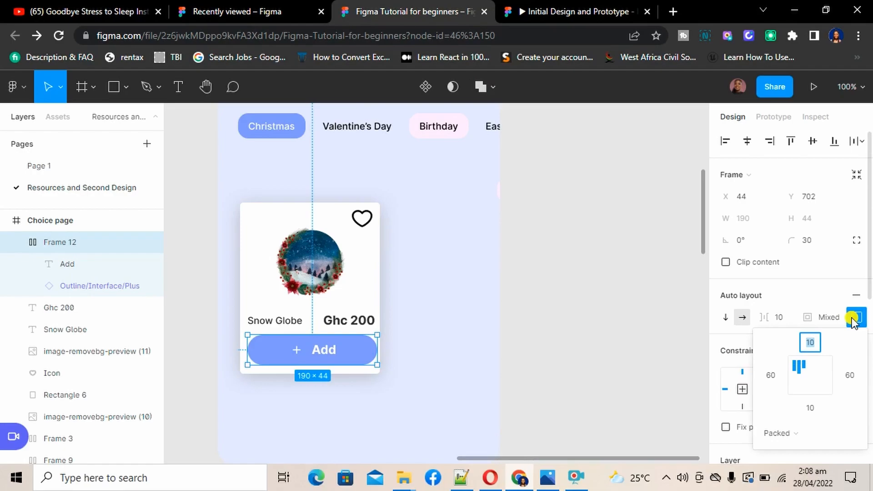
{"action": "left_click", "coordinate": [777, 381]}
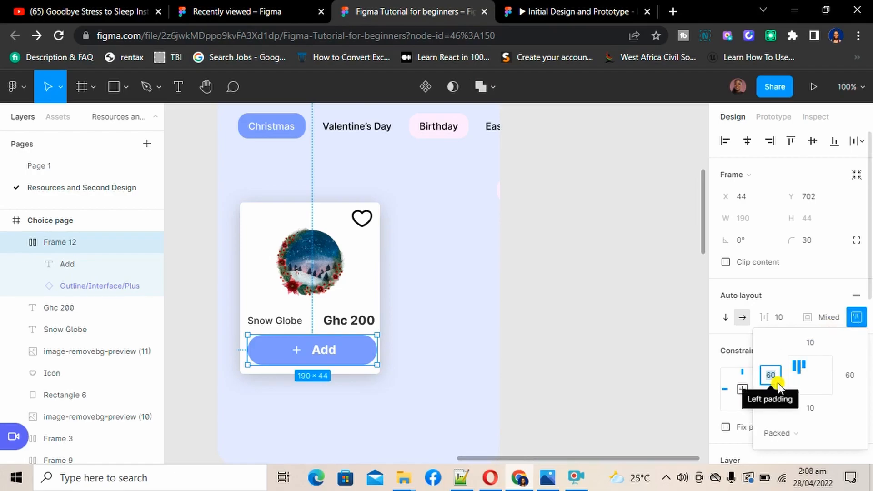
{"action": "type", "text": "50"}
{"action": "key", "text": "Return"}
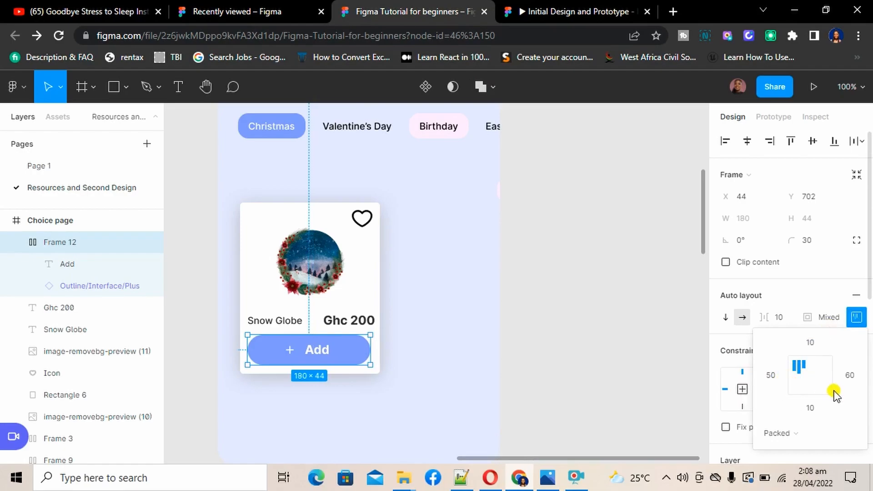
{"action": "left_click", "coordinate": [853, 379]}
{"action": "type", "text": "50"}
{"action": "key", "text": "Return"}
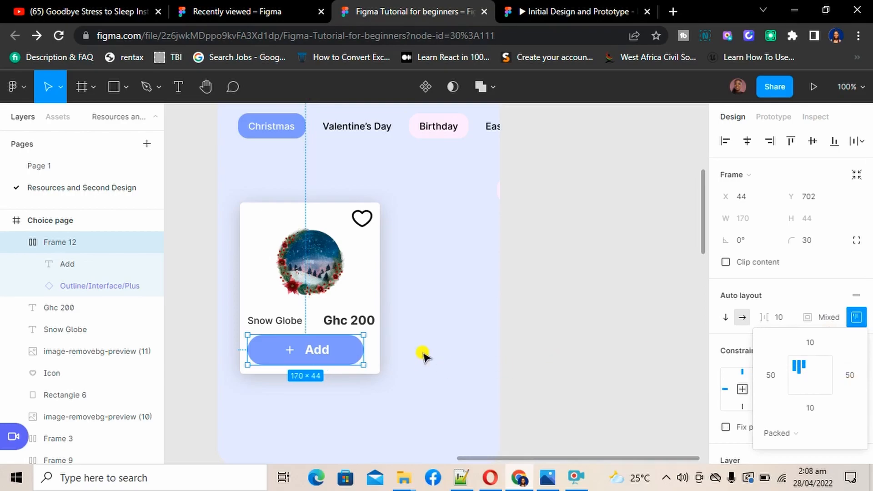
{"action": "left_click", "coordinate": [419, 352]}
Centre the Add button horizontally on the white card rectangle
{"action": "left_click", "coordinate": [277, 208]}
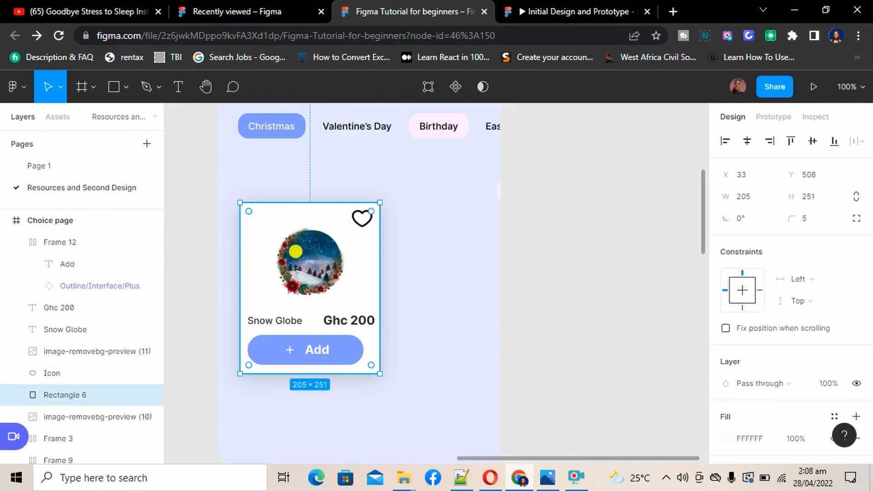
{"action": "left_click", "coordinate": [344, 352], "text": "shift"}
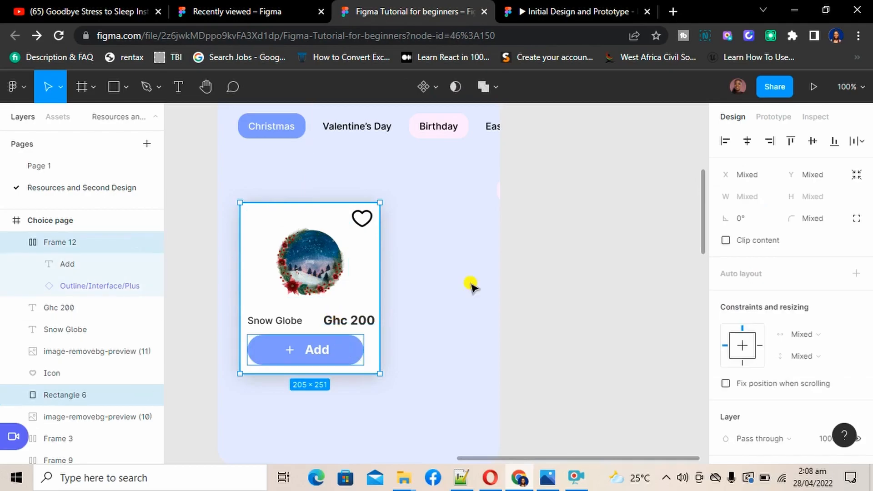
{"action": "left_click", "coordinate": [746, 141]}
Try centring the Add button vertically on the card, undo that alignment and clear the selection
{"action": "left_click", "coordinate": [813, 141]}
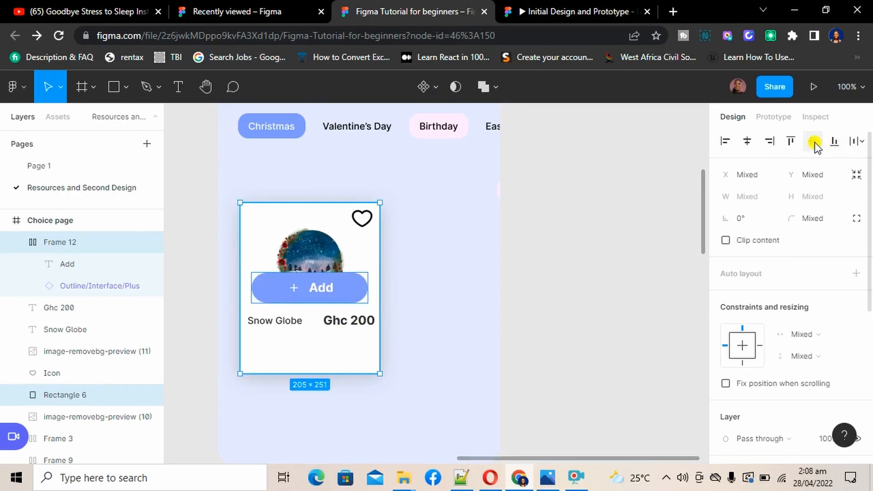
{"action": "key", "text": "ctrl+z"}
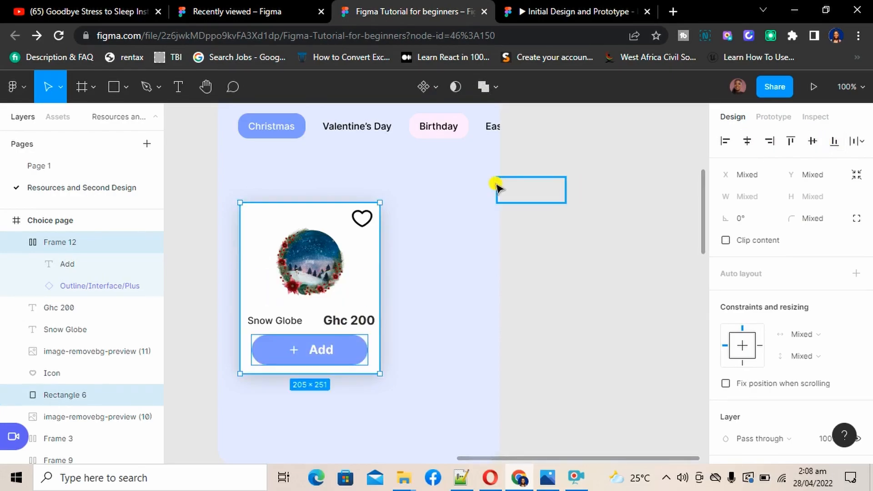
{"action": "left_click", "coordinate": [497, 186]}
{"action": "left_click", "coordinate": [475, 250]}
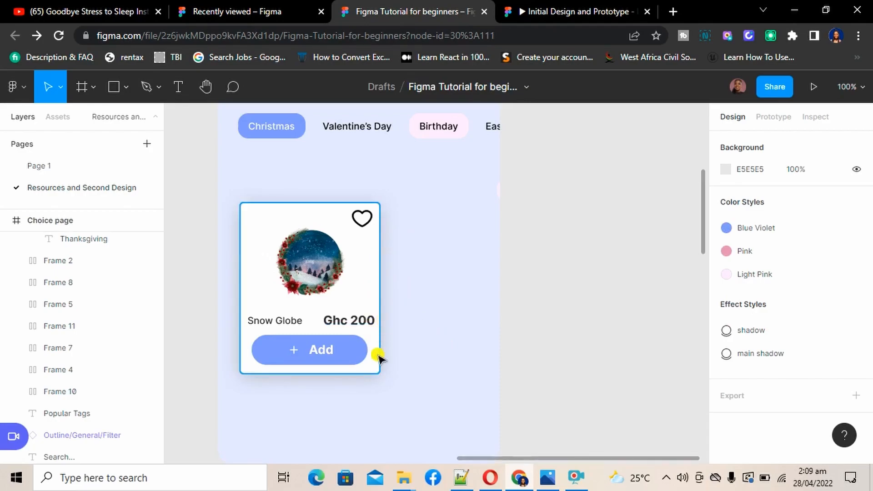
Widen the snow globe card's white rectangle to 213, keeping its left edge in place
{"action": "left_click", "coordinate": [378, 290]}
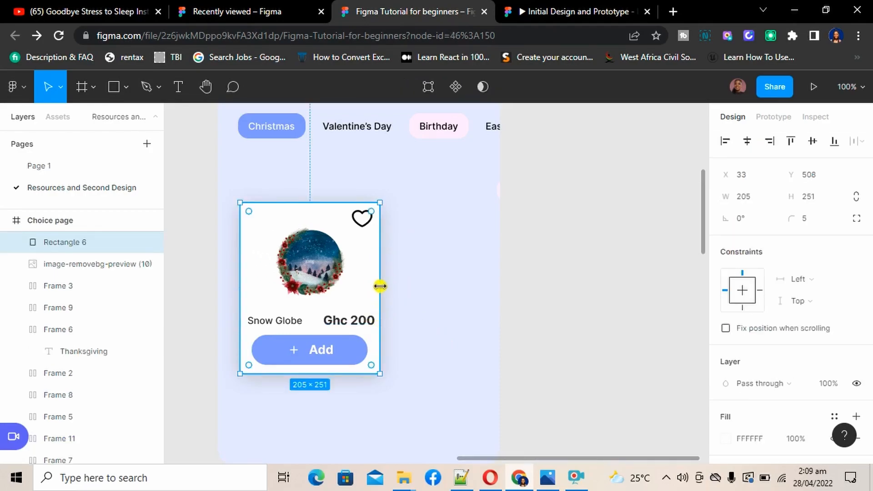
{"action": "left_click_drag", "start_coordinate": [380, 286], "coordinate": [385, 285]}
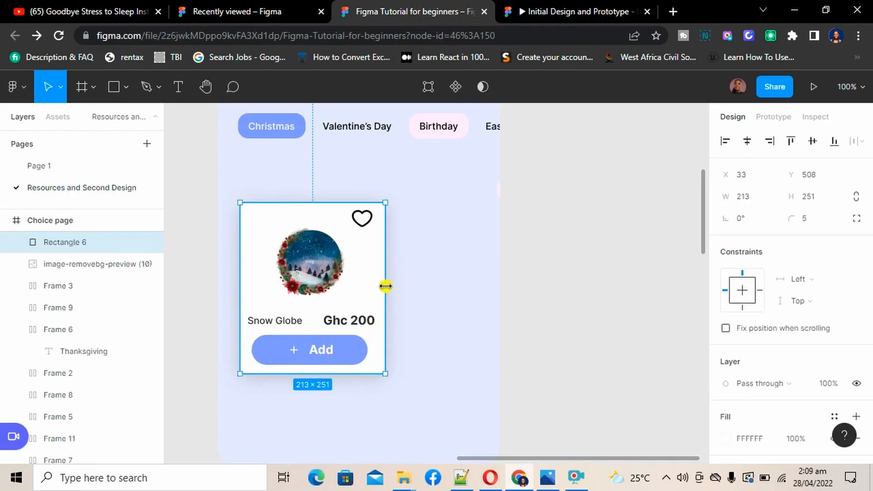
{"action": "left_click", "coordinate": [425, 335]}
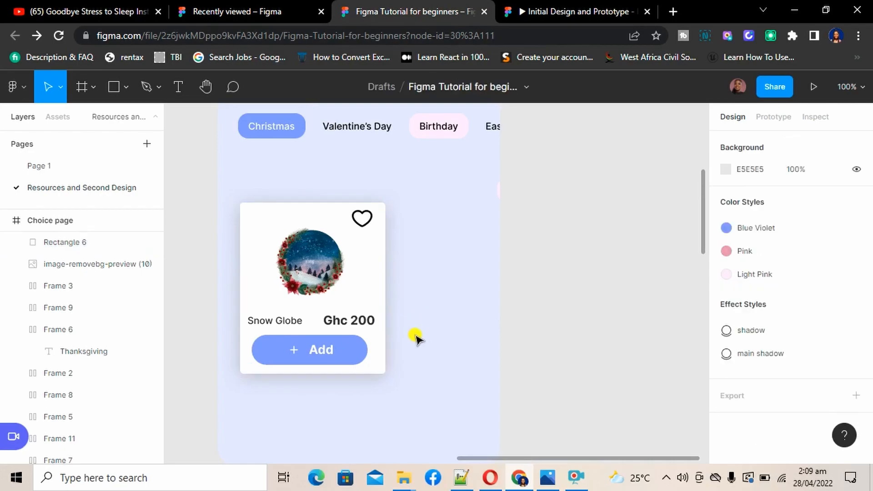
Centre the Add button horizontally on the widened white card rectangle
{"action": "left_click", "coordinate": [335, 347]}
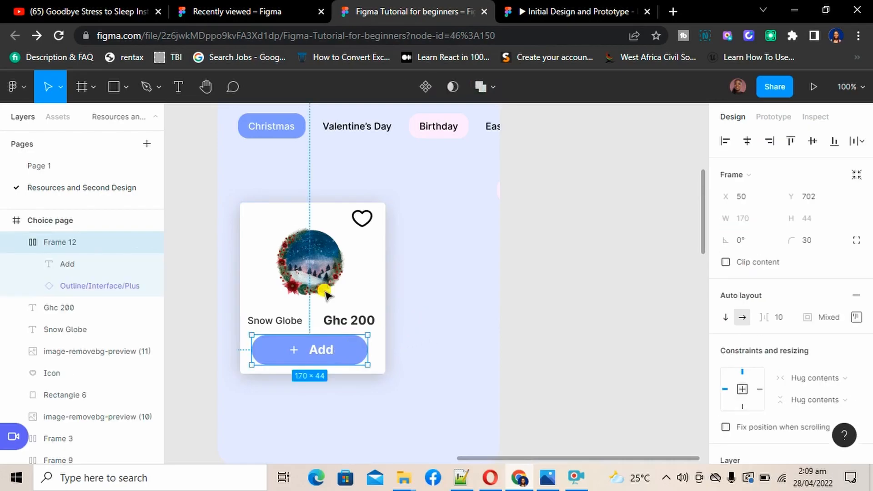
{"action": "left_click", "coordinate": [265, 223], "text": "shift"}
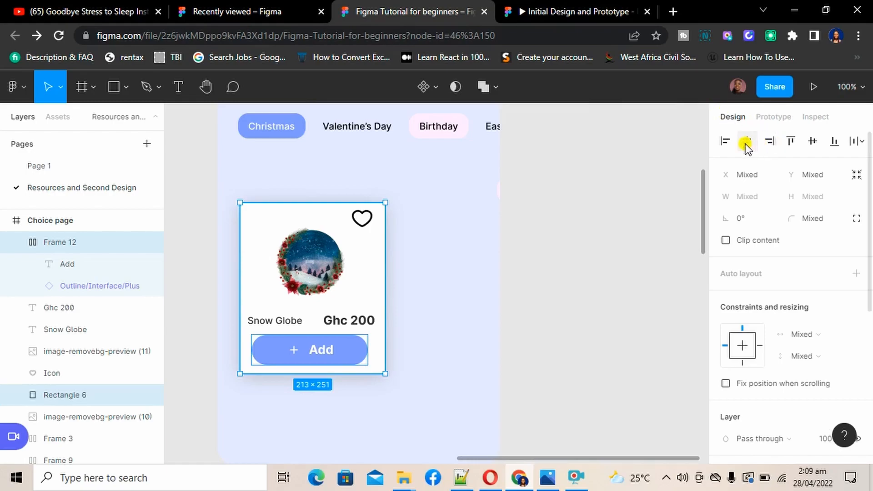
{"action": "left_click", "coordinate": [746, 141]}
{"action": "left_click", "coordinate": [578, 254]}
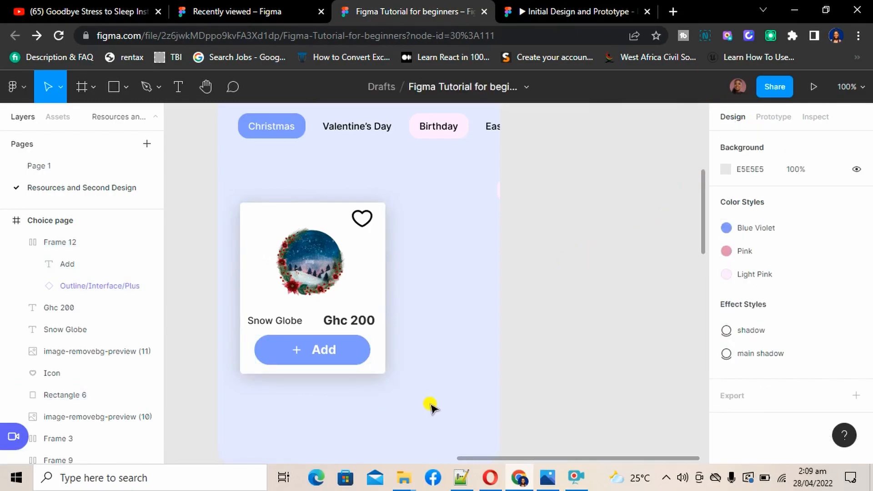
Group the white rectangle, snow globe image, heart icon, text labels and Add button into one card
{"action": "left_click_drag", "start_coordinate": [430, 403], "coordinate": [232, 195]}
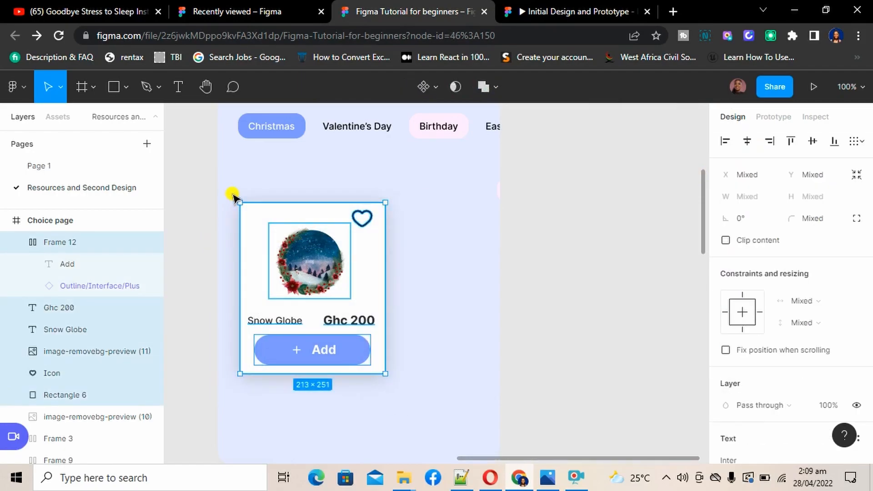
{"action": "key", "text": "ctrl+g"}
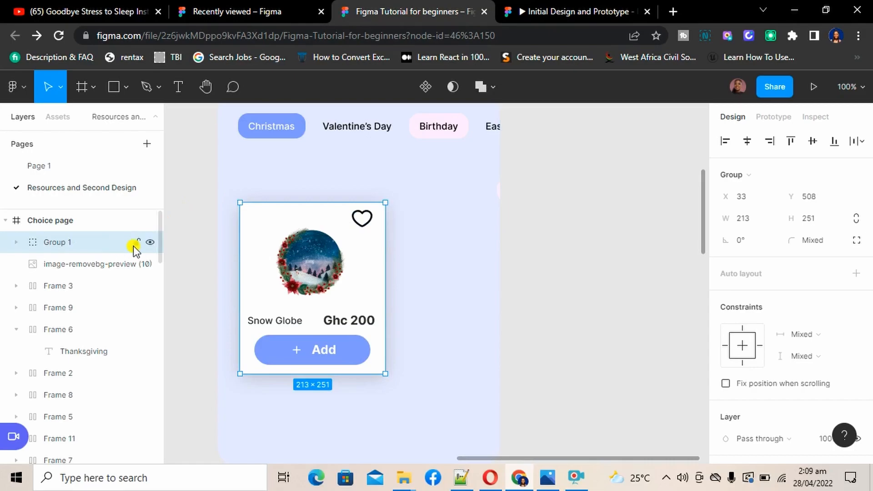
{"action": "left_click", "coordinate": [455, 275]}
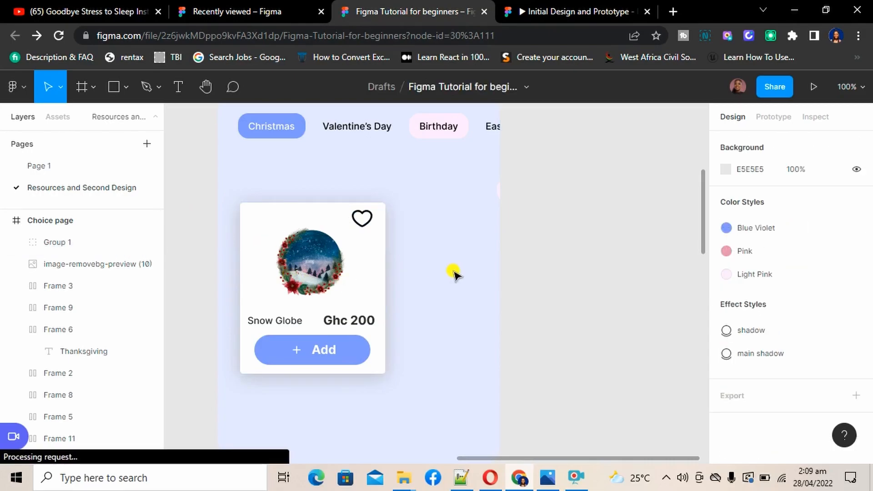
Duplicate the grouped snow globe card and place the copy beside it, extending past the page's right edge
{"action": "left_click", "coordinate": [333, 289]}
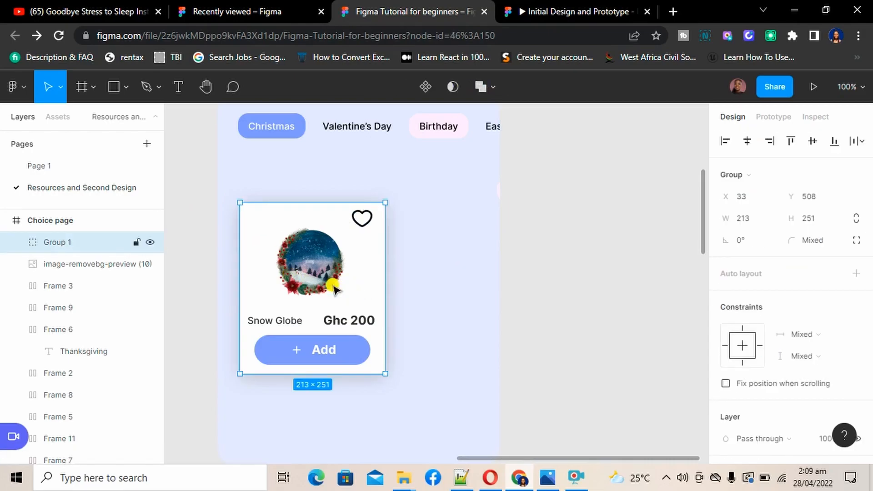
{"action": "left_click_drag", "start_coordinate": [336, 290], "coordinate": [496, 269]}
{"action": "left_click", "coordinate": [574, 250]}
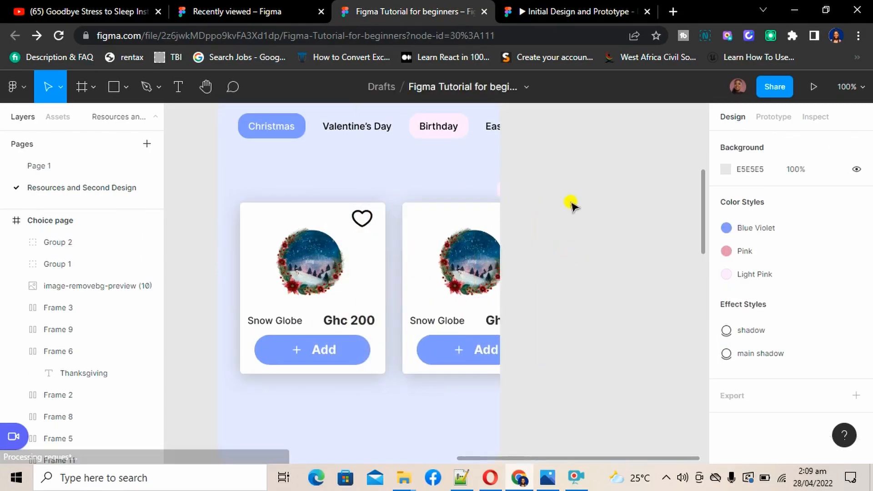
Turn off content clipping for the Choice page frame
{"action": "scroll", "coordinate": [571, 203], "scroll_direction": "up", "scroll_amount": 7}
{"action": "scroll", "coordinate": [571, 204], "scroll_direction": "up", "scroll_amount": 1}
{"action": "left_click", "coordinate": [245, 201]}
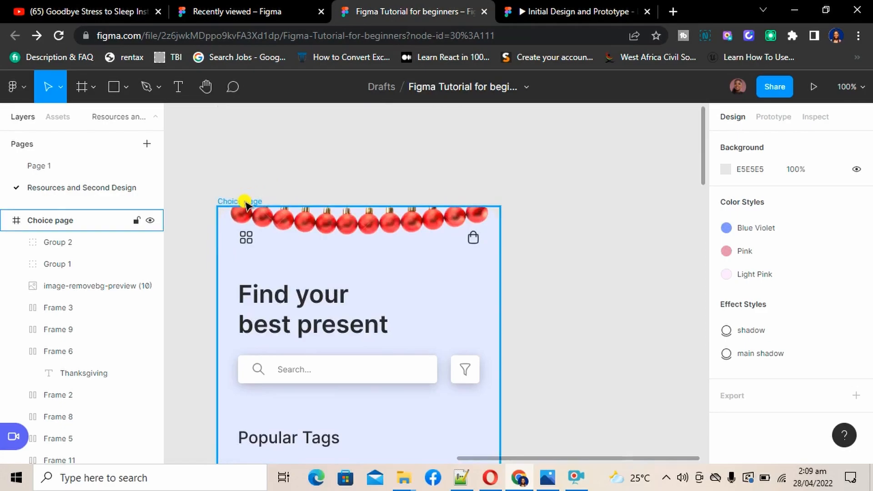
{"action": "left_click", "coordinate": [726, 262]}
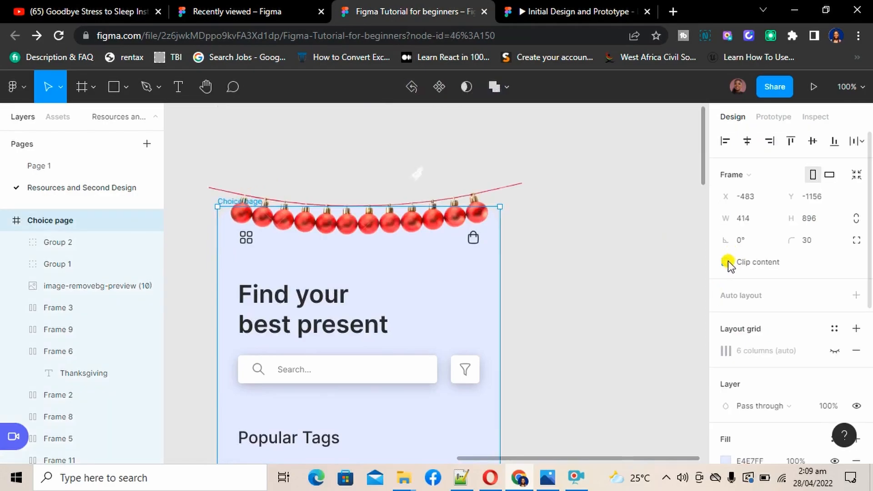
{"action": "scroll", "coordinate": [651, 279], "scroll_direction": "down", "scroll_amount": 7}
{"action": "scroll", "coordinate": [650, 275], "scroll_direction": "down", "scroll_amount": 2}
Delete the Add button, the Snow Globe label and the Ghc 200 price from the duplicate card
{"action": "left_click", "coordinate": [522, 268]}
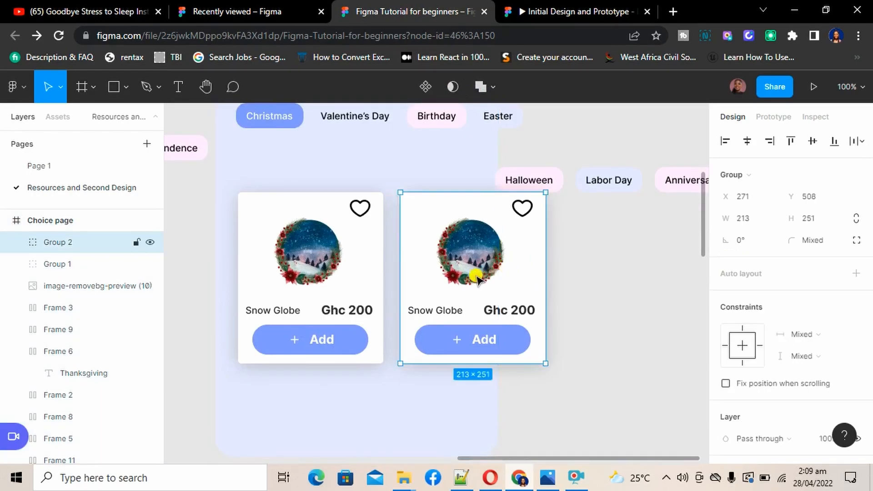
{"action": "double_click", "coordinate": [485, 339]}
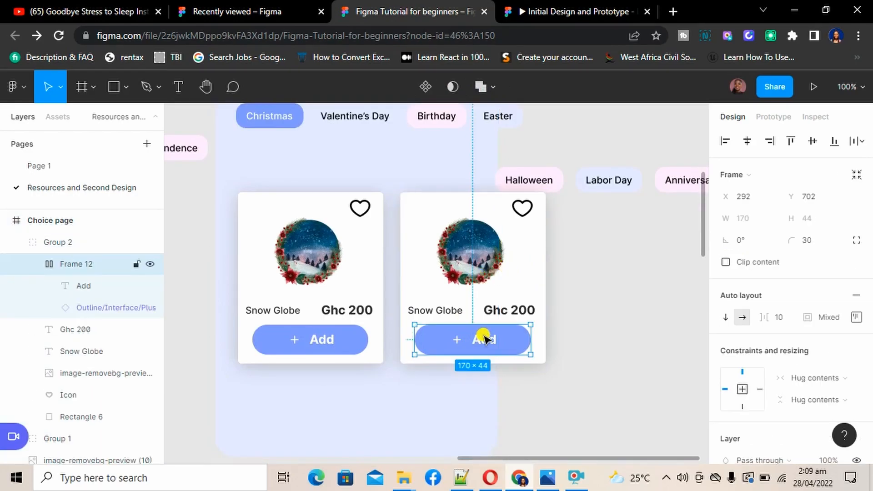
{"action": "key", "text": "Delete"}
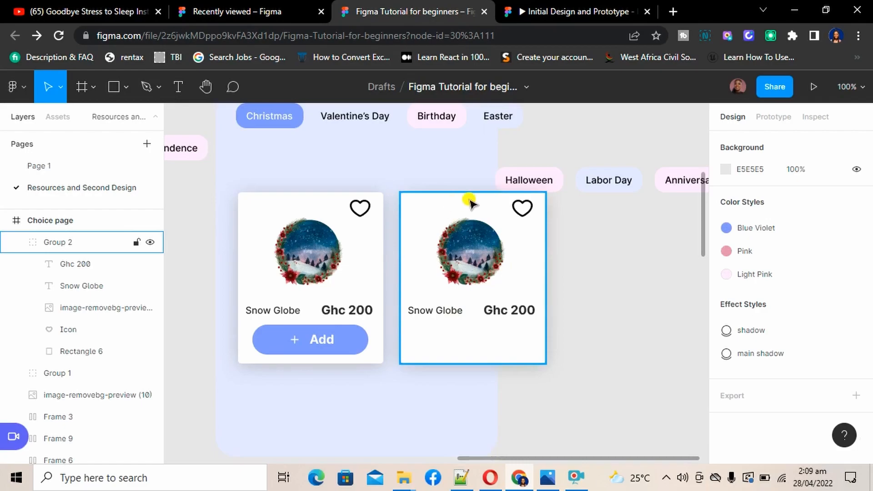
{"action": "double_click", "coordinate": [439, 312]}
{"action": "key", "text": "Delete"}
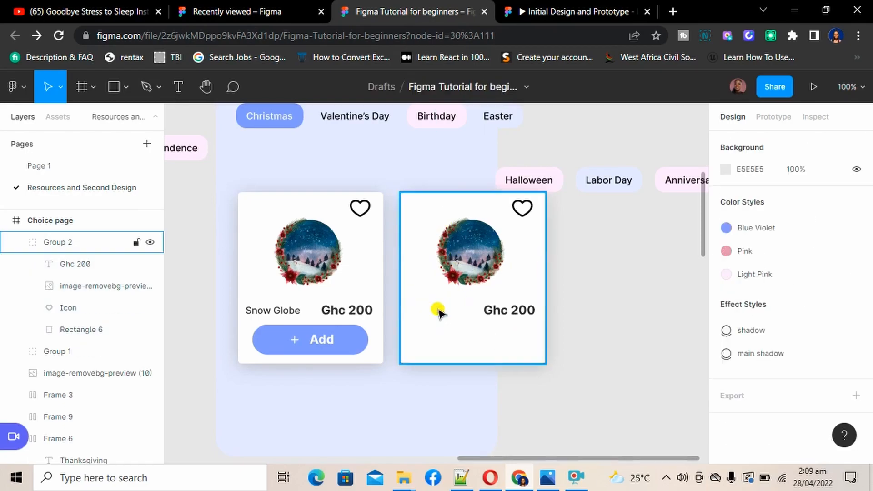
{"action": "left_click", "coordinate": [495, 311]}
{"action": "left_click", "coordinate": [495, 312]}
{"action": "key", "text": "Delete"}
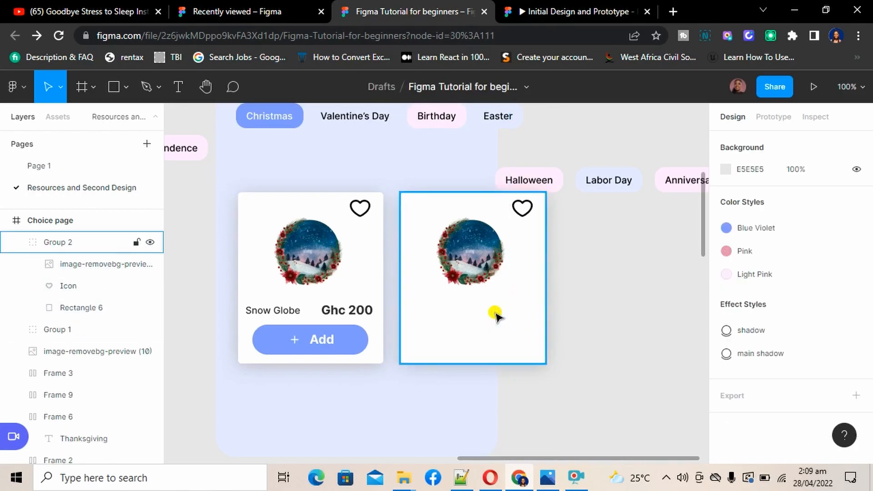
Delete the heart icon from the duplicate card
{"action": "double_click", "coordinate": [522, 212]}
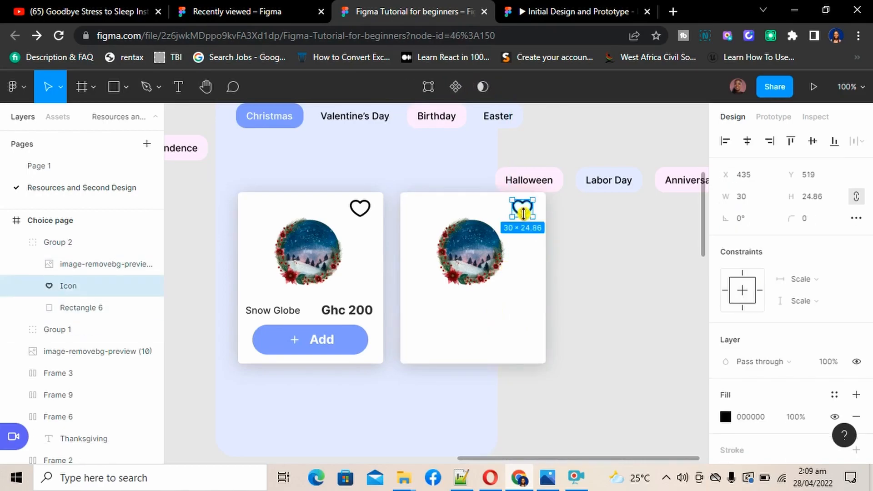
{"action": "key", "text": "Delete"}
{"action": "left_click", "coordinate": [523, 212]}
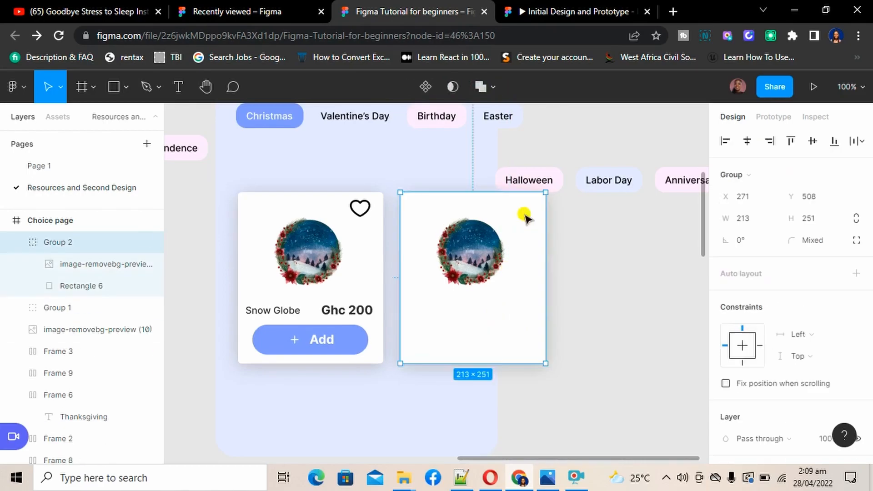
Ungroup the duplicate card and delete its snow globe image, leaving only the white rectangle
{"action": "double_click", "coordinate": [487, 254]}
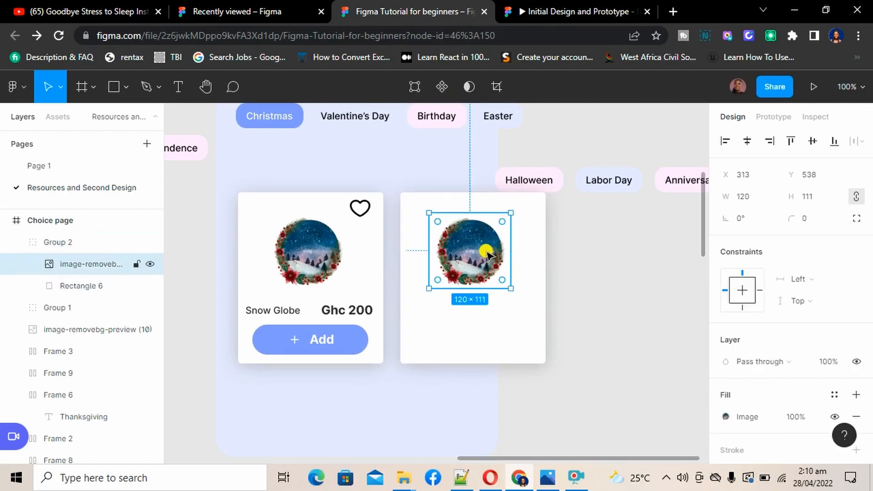
{"action": "left_click", "coordinate": [534, 332]}
{"action": "right_click", "coordinate": [496, 340]}
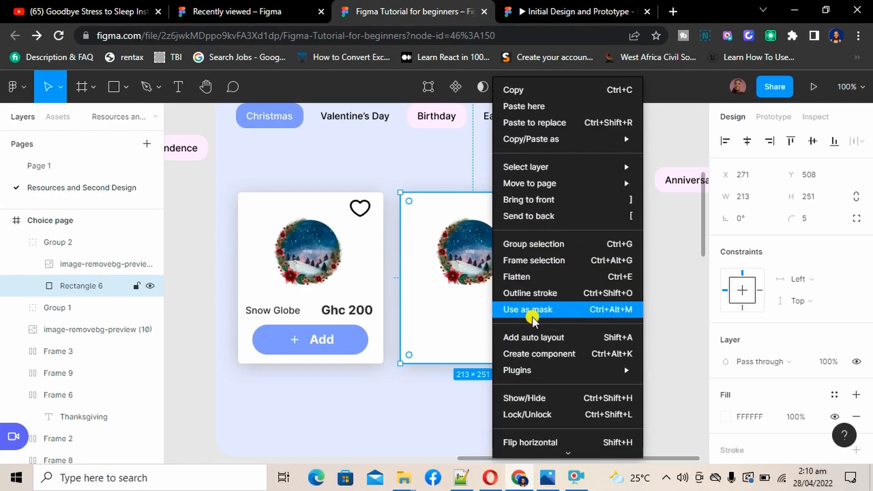
{"action": "left_click", "coordinate": [71, 244]}
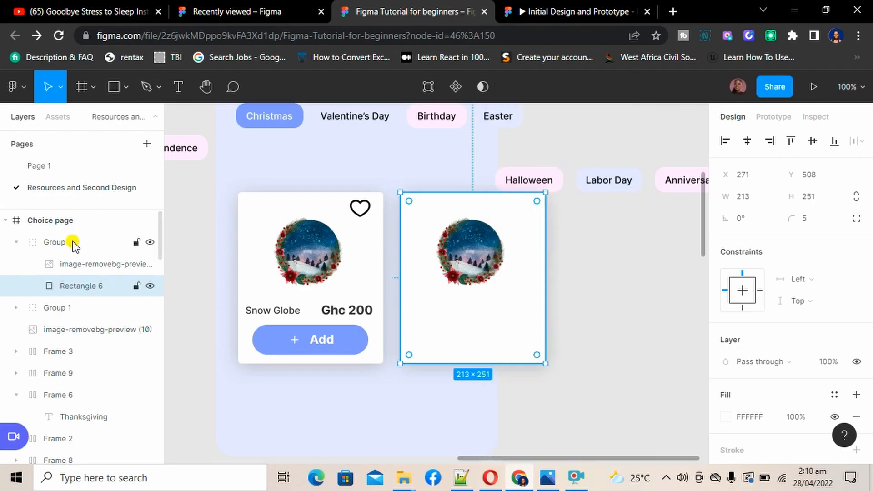
{"action": "left_click", "coordinate": [72, 244]}
{"action": "right_click", "coordinate": [73, 243]}
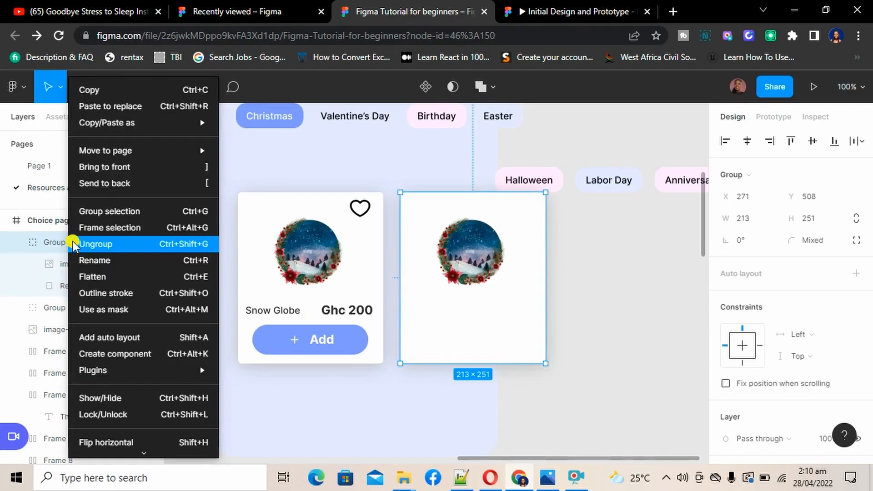
{"action": "left_click", "coordinate": [109, 244]}
{"action": "left_click", "coordinate": [482, 250]}
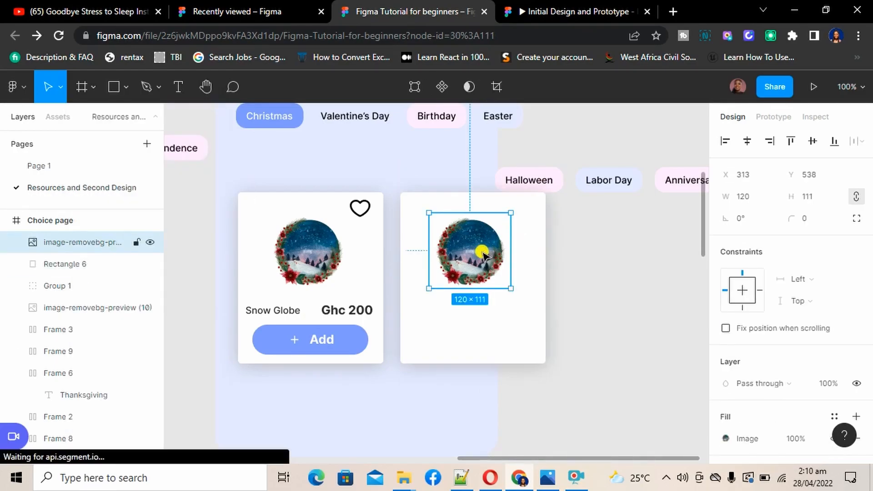
{"action": "key", "text": "Delete"}
Scale the ornament and rose bouquet images down together to about 418 × 719 and move them right of the Choice page
{"action": "scroll", "coordinate": [304, 429], "scroll_direction": "down", "scroll_amount": 3}
{"action": "scroll", "coordinate": [303, 429], "scroll_direction": "left", "scroll_amount": 3}
{"action": "scroll", "coordinate": [303, 430], "scroll_direction": "down", "scroll_amount": 4}
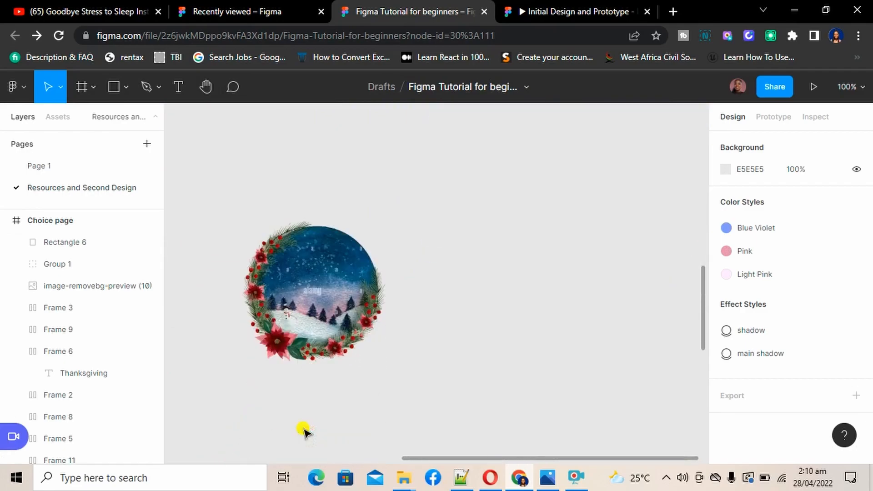
{"action": "scroll", "coordinate": [303, 429], "scroll_direction": "down", "scroll_amount": 4}
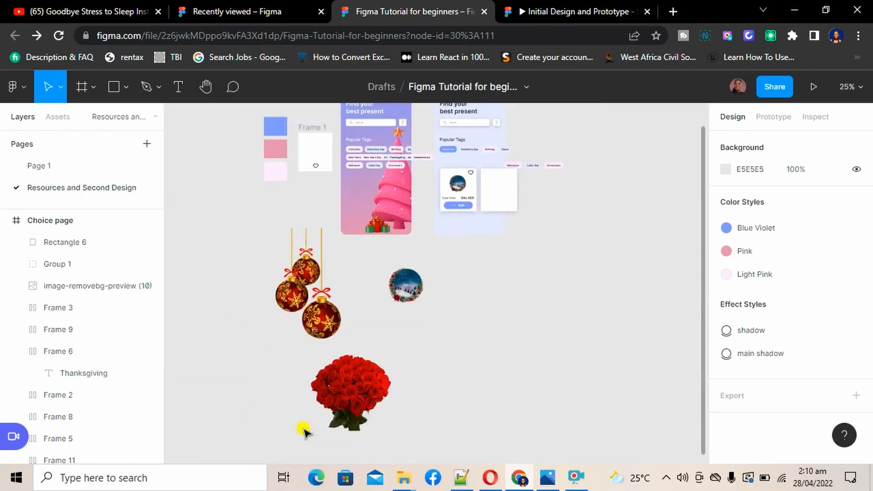
{"action": "left_click", "coordinate": [312, 331]}
{"action": "left_click", "coordinate": [350, 374], "text": "shift"}
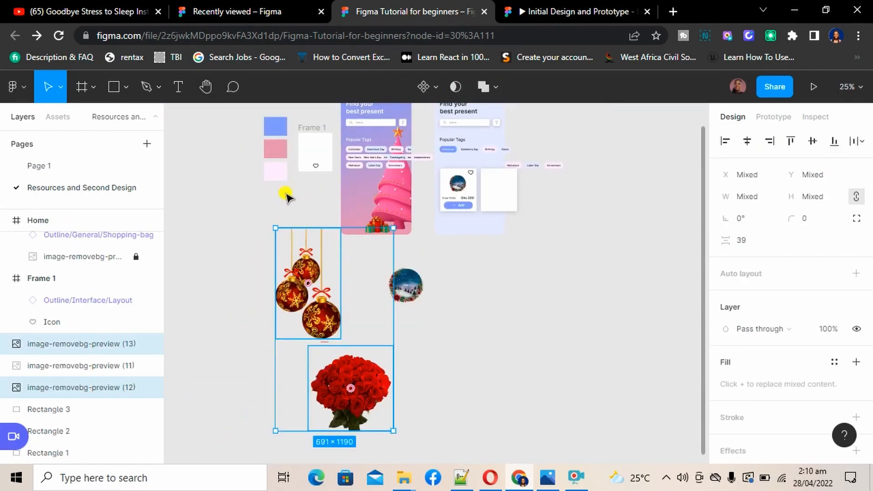
{"action": "left_click_drag", "start_coordinate": [275, 227], "coordinate": [322, 308]}
{"action": "left_click_drag", "start_coordinate": [354, 341], "coordinate": [619, 234]}
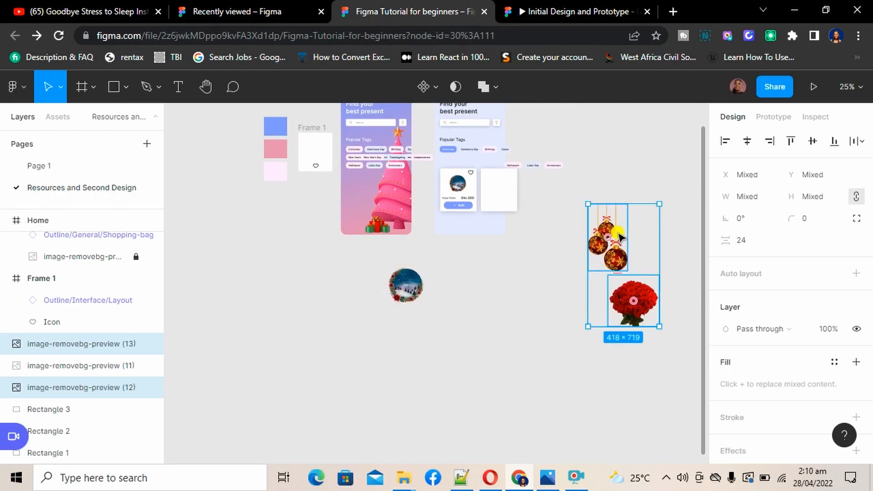
Undo an excessive shrink of the ornament and rose images and scale them together to about 313 × 539
{"action": "left_click_drag", "start_coordinate": [587, 205], "coordinate": [660, 281]}
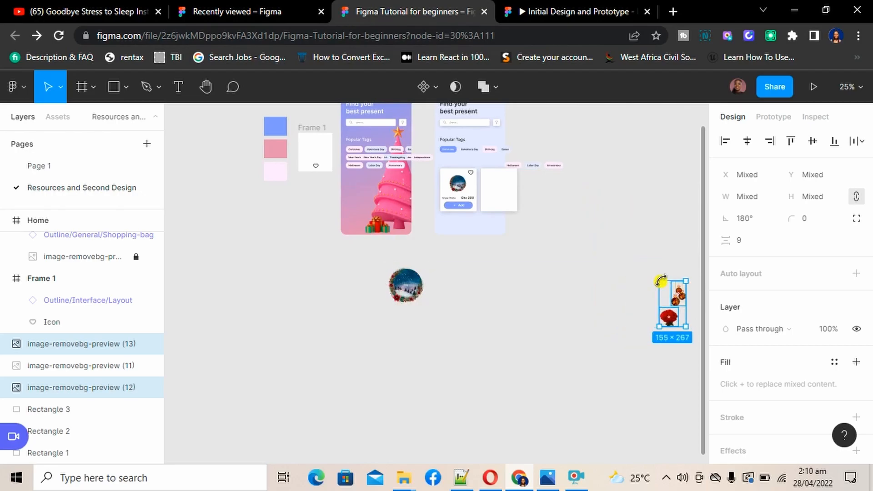
{"action": "key", "text": "ctrl+z"}
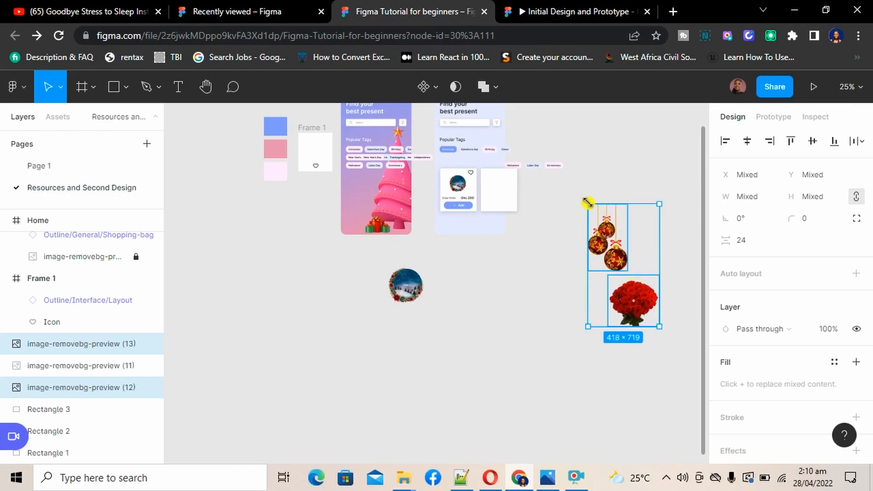
{"action": "left_click_drag", "start_coordinate": [589, 203], "coordinate": [605, 234]}
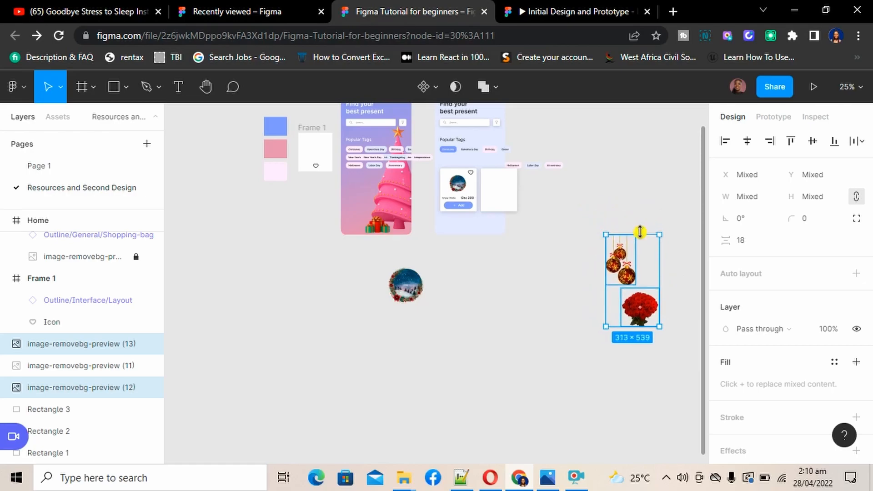
Move the ornament and rose images closer to the blank card and scale them together to about 217 × 373
{"action": "key", "text": "ctrl+plus"}
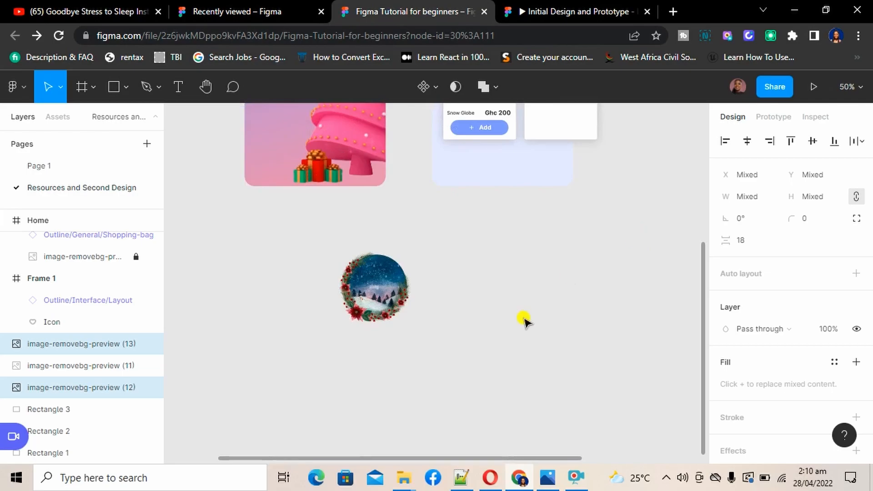
{"action": "scroll", "coordinate": [522, 318], "scroll_direction": "right", "scroll_amount": 4}
{"action": "scroll", "coordinate": [522, 317], "scroll_direction": "up", "scroll_amount": 1}
{"action": "left_click_drag", "start_coordinate": [648, 312], "coordinate": [538, 241]}
{"action": "scroll", "coordinate": [494, 291], "scroll_direction": "up", "scroll_amount": 2}
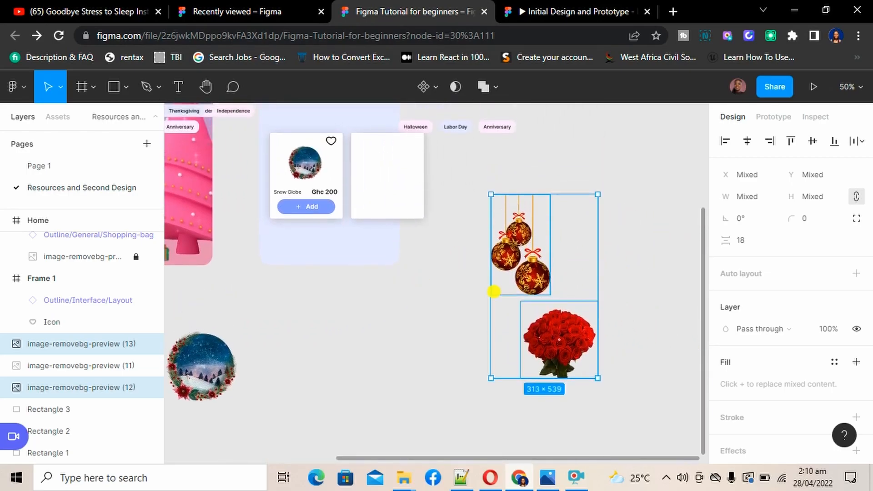
{"action": "left_click_drag", "start_coordinate": [598, 195], "coordinate": [537, 251]}
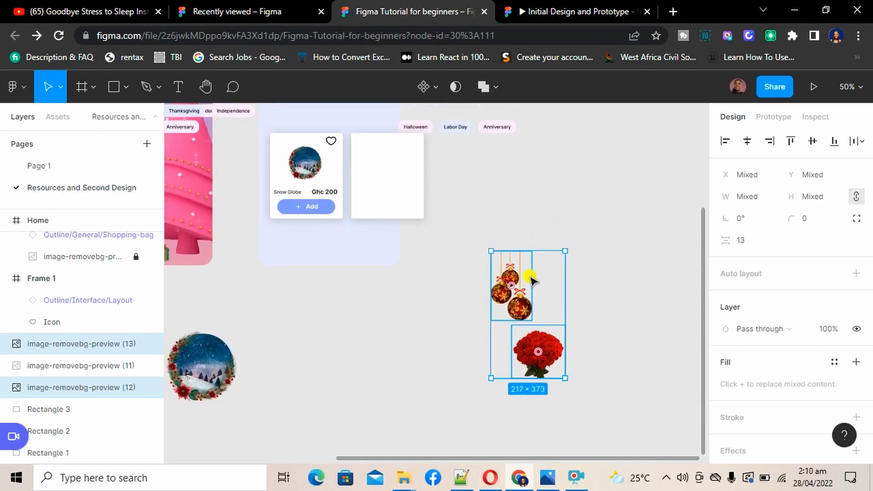
Move the ornament and rose images up together, and place the rose bouquet on the blank white card
{"action": "left_click_drag", "start_coordinate": [531, 281], "coordinate": [530, 238]}
{"action": "left_click", "coordinate": [487, 269]}
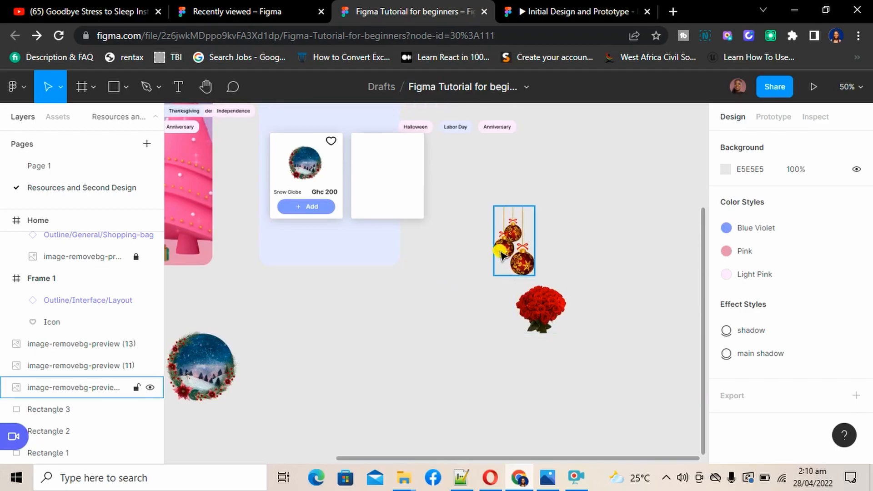
{"action": "left_click", "coordinate": [502, 255]}
{"action": "left_click", "coordinate": [523, 296]}
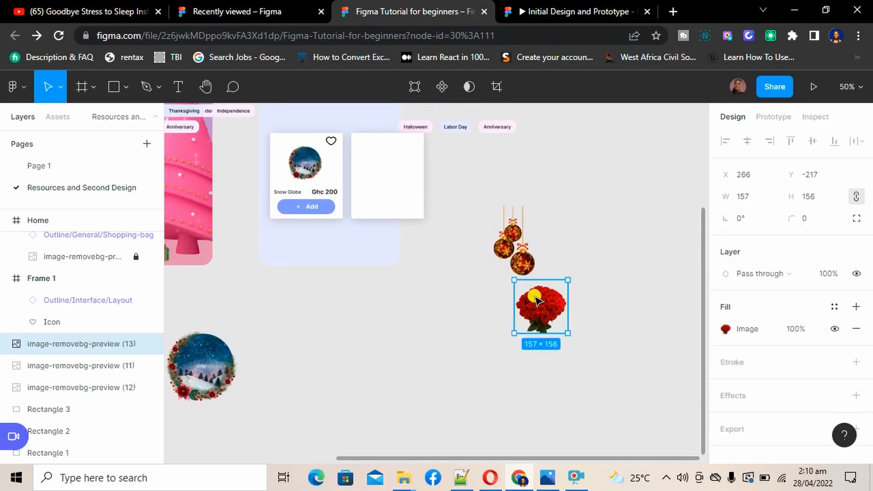
{"action": "double_click", "coordinate": [527, 303]}
{"action": "left_click", "coordinate": [696, 137]}
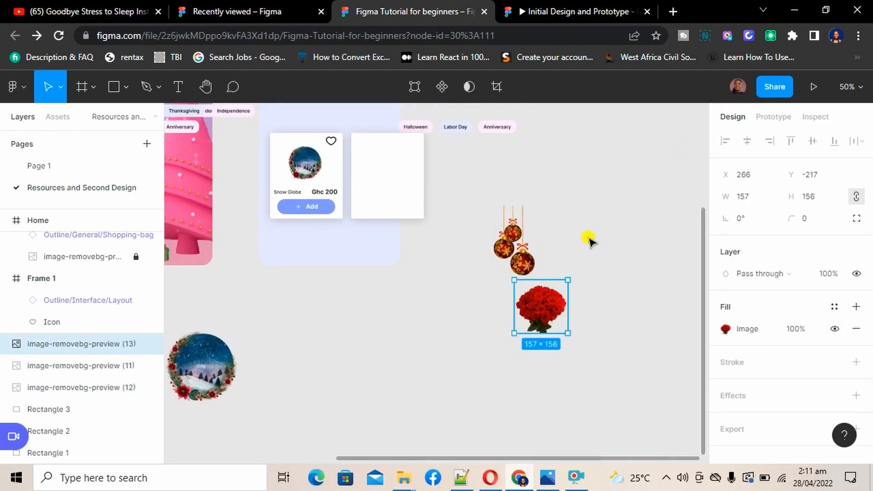
{"action": "left_click_drag", "start_coordinate": [538, 318], "coordinate": [387, 181]}
{"action": "scroll", "coordinate": [388, 182], "scroll_direction": "up", "scroll_amount": 3}
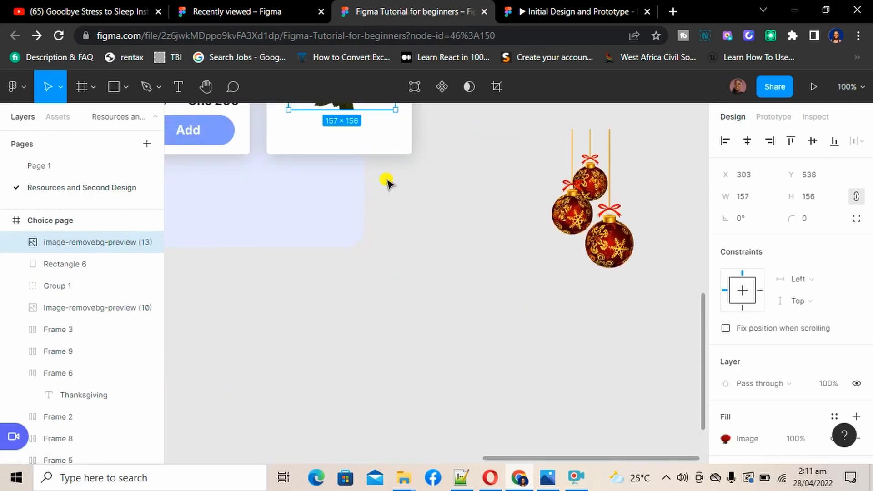
{"action": "scroll", "coordinate": [483, 189], "scroll_direction": "up", "scroll_amount": 3}
Scale the white card and its rose image down together to 137 × 161 and move them slightly down beside the snow globe card
{"action": "left_click", "coordinate": [392, 176]}
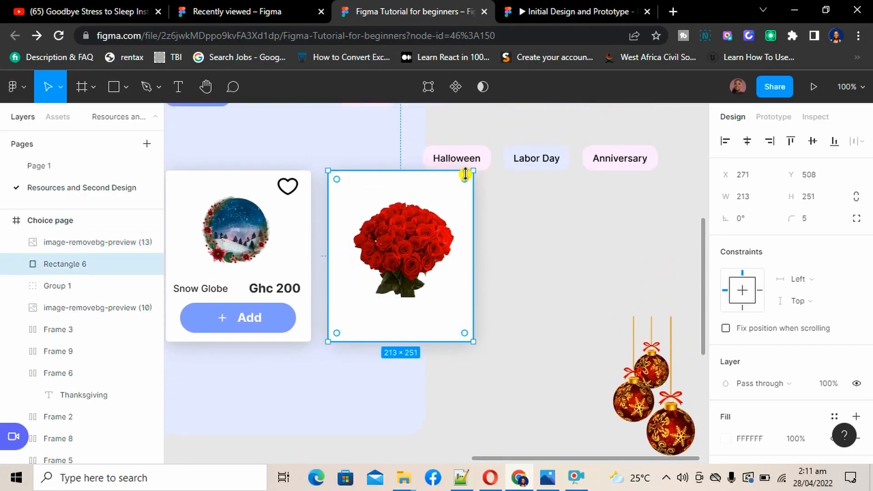
{"action": "left_click", "coordinate": [433, 218], "text": "shift"}
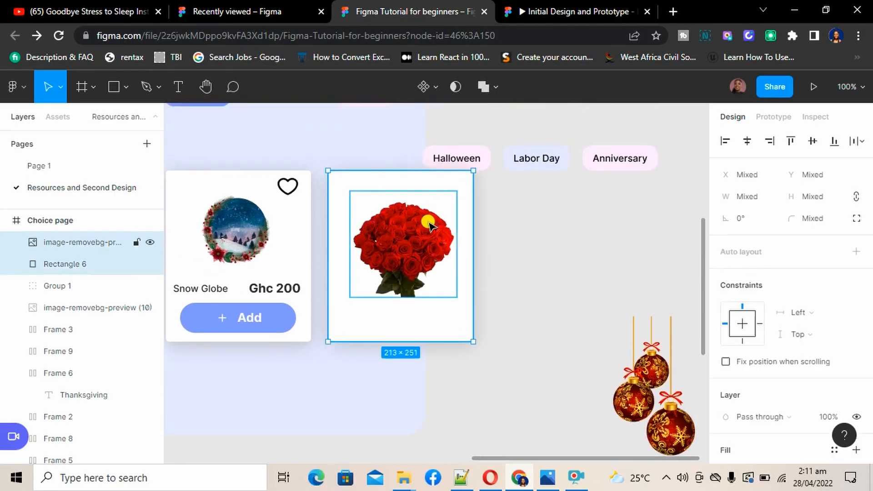
{"action": "left_click_drag", "start_coordinate": [476, 342], "coordinate": [395, 282]}
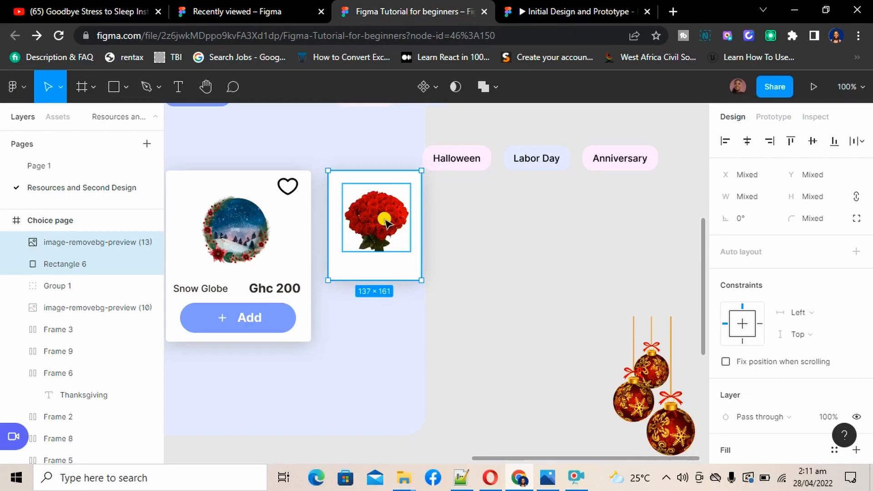
{"action": "left_click_drag", "start_coordinate": [384, 217], "coordinate": [380, 246]}
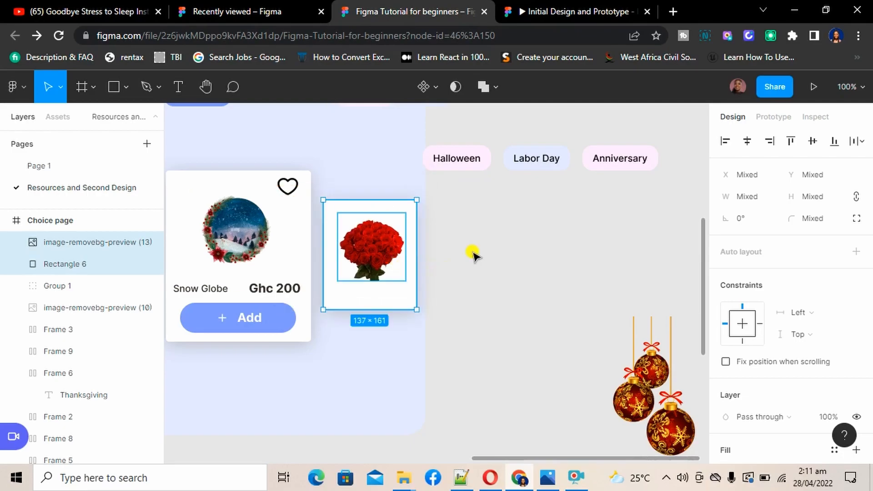
Align the rose image and the white card on their horizontal and vertical centres
{"action": "left_click", "coordinate": [746, 144]}
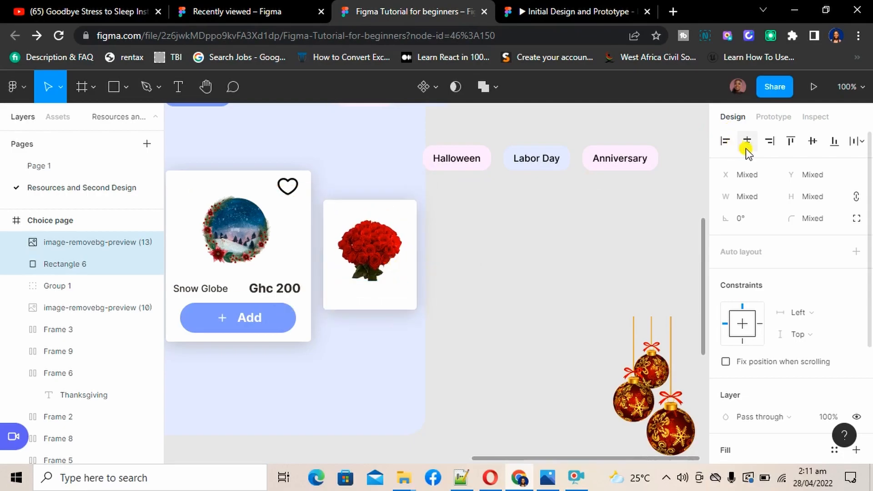
{"action": "left_click", "coordinate": [818, 148]}
{"action": "left_click", "coordinate": [444, 305]}
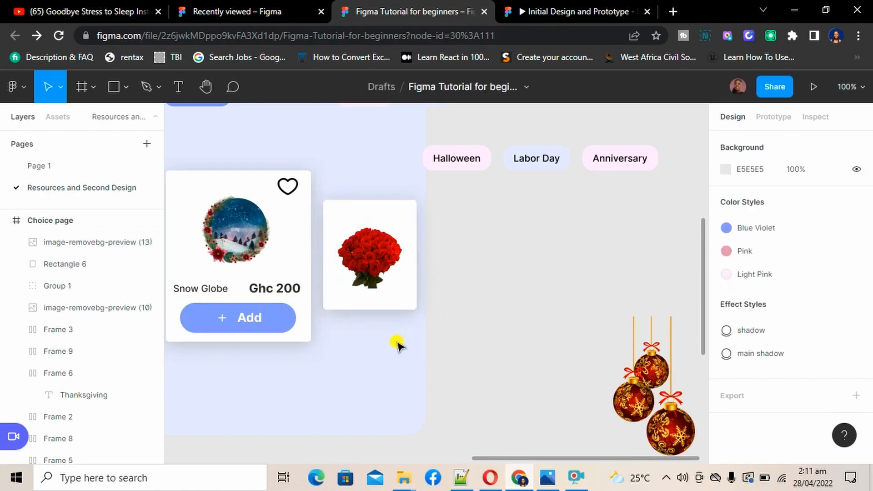
{"action": "left_click", "coordinate": [380, 275]}
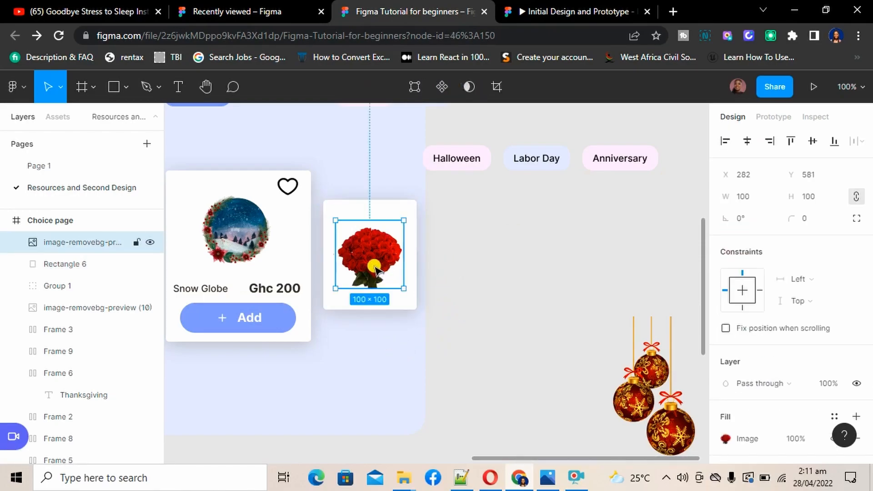
{"action": "left_click", "coordinate": [388, 210], "text": "shift"}
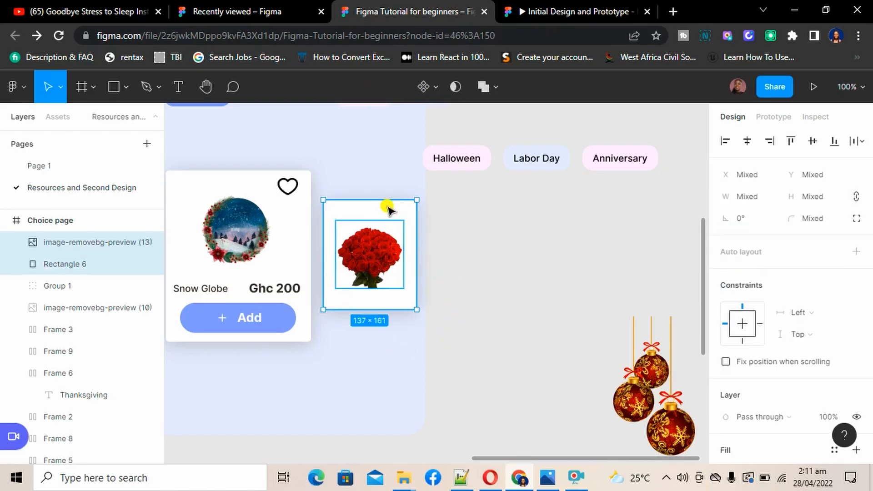
{"action": "left_click", "coordinate": [384, 264], "text": "shift"}
{"action": "left_click_drag", "start_coordinate": [384, 265], "coordinate": [485, 265], "text": "alt"}
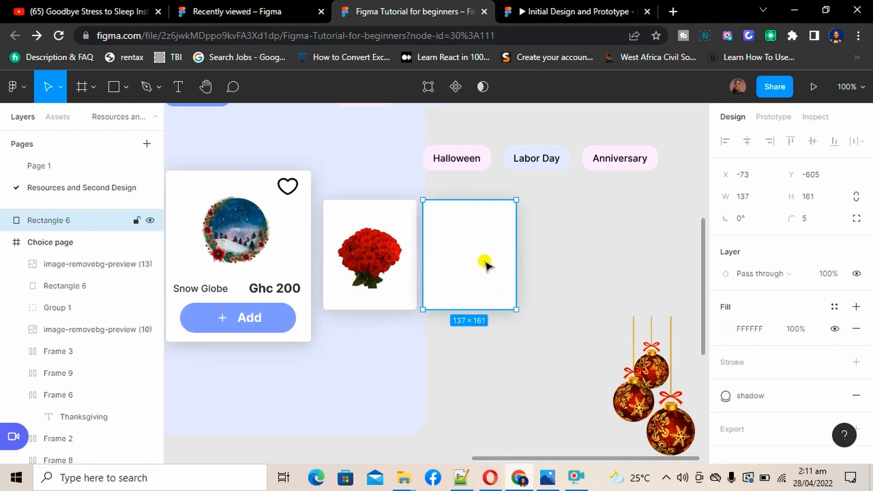
{"action": "double_click", "coordinate": [486, 264]}
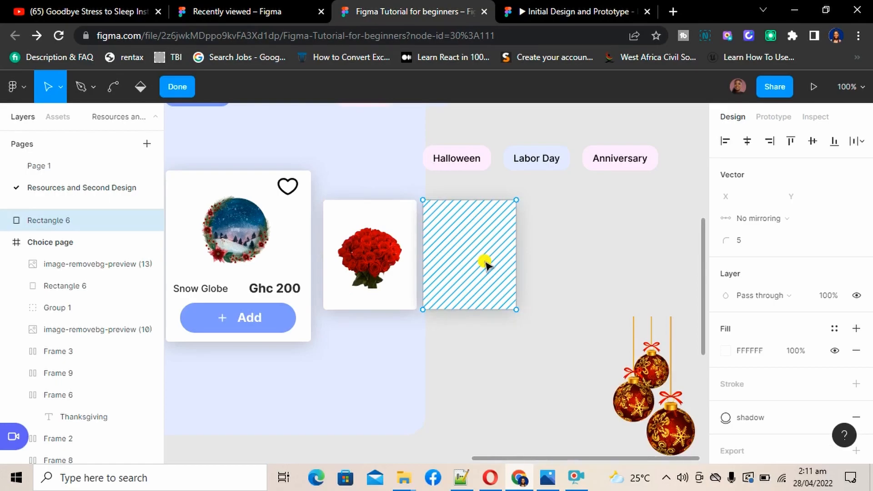
{"action": "key", "text": "Escape"}
{"action": "key", "text": "Delete"}
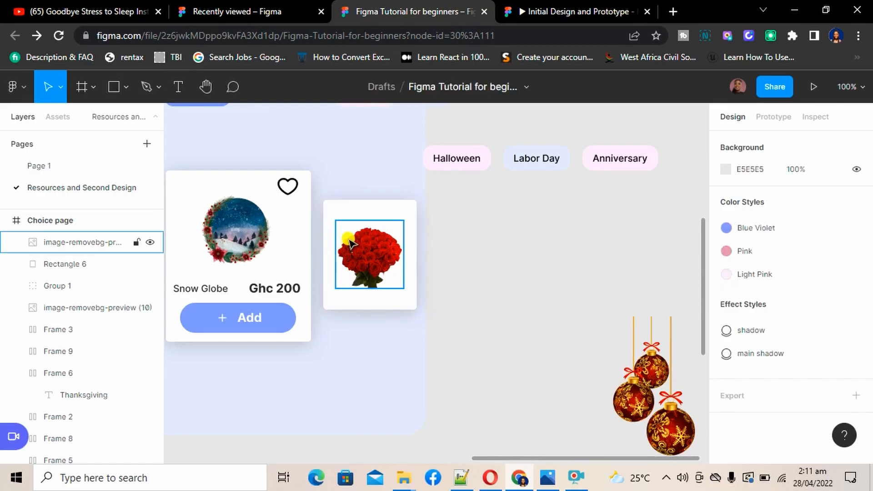
Duplicate the white card together with its rose image three times in a row to the right of the Choice page
{"action": "left_click", "coordinate": [359, 221]}
{"action": "left_click", "coordinate": [363, 209], "text": "shift"}
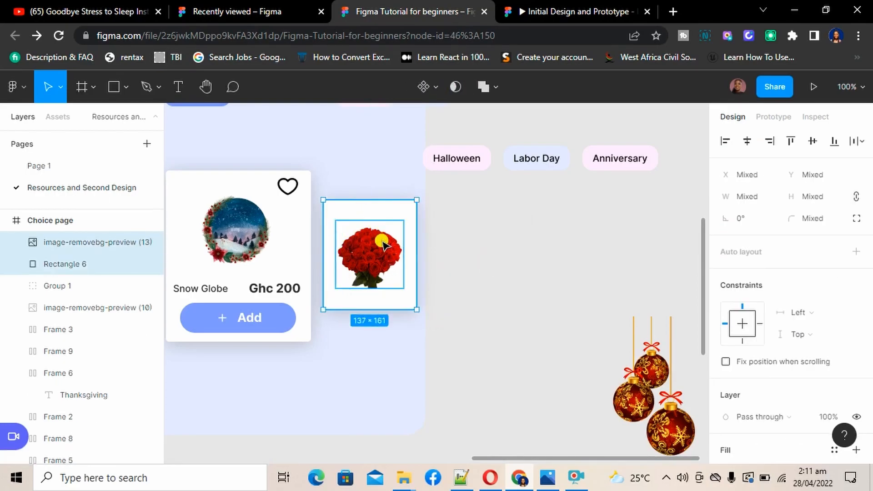
{"action": "left_click_drag", "start_coordinate": [384, 246], "coordinate": [608, 220]}
{"action": "scroll", "coordinate": [502, 370], "scroll_direction": "right", "scroll_amount": 3}
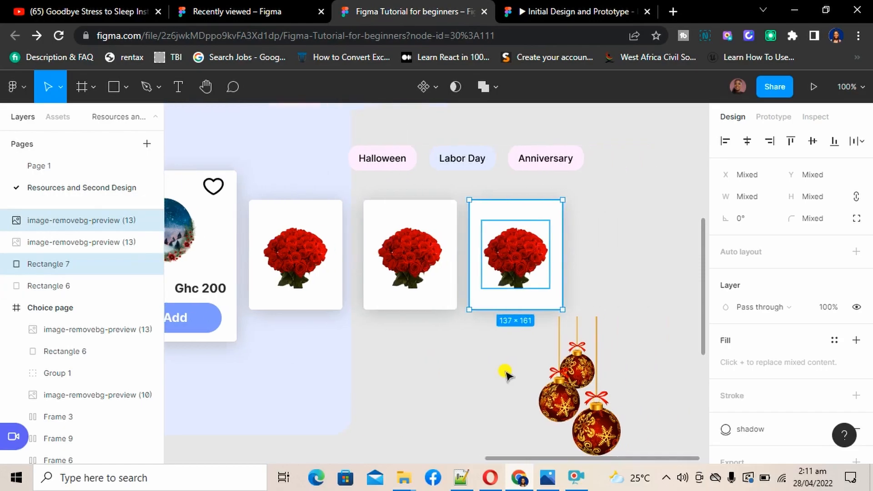
{"action": "left_click_drag", "start_coordinate": [511, 268], "coordinate": [628, 256]}
{"action": "left_click", "coordinate": [445, 367]}
Delete the rose from the first copied card and place the ornament image there, scaled to 88 × 149
{"action": "left_click", "coordinate": [422, 275]}
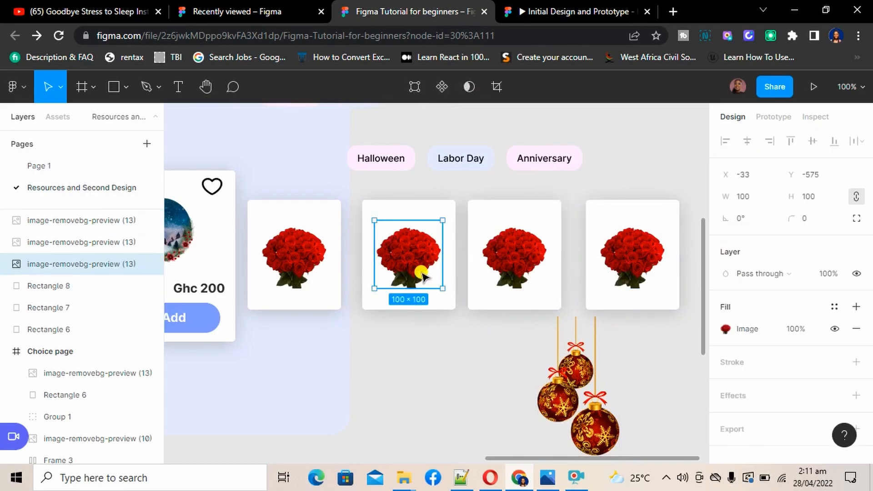
{"action": "key", "text": "Delete"}
{"action": "left_click", "coordinate": [598, 363]}
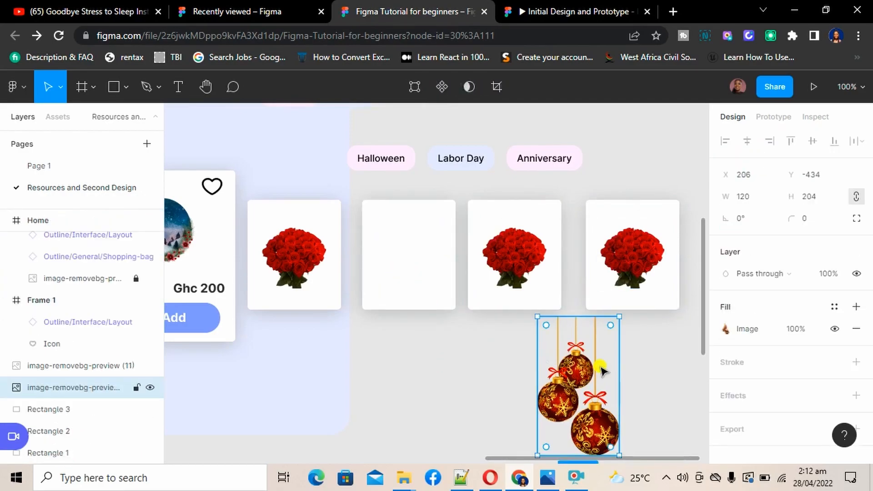
{"action": "scroll", "coordinate": [600, 370], "scroll_direction": "down", "scroll_amount": 1}
{"action": "scroll", "coordinate": [600, 371], "scroll_direction": "down", "scroll_amount": 2}
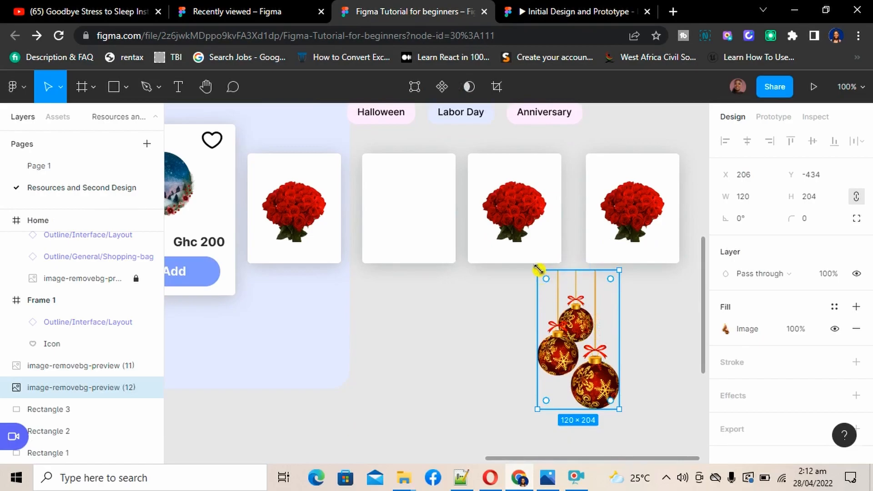
{"action": "left_click_drag", "start_coordinate": [537, 270], "coordinate": [560, 308]}
{"action": "left_click_drag", "start_coordinate": [598, 352], "coordinate": [417, 211]}
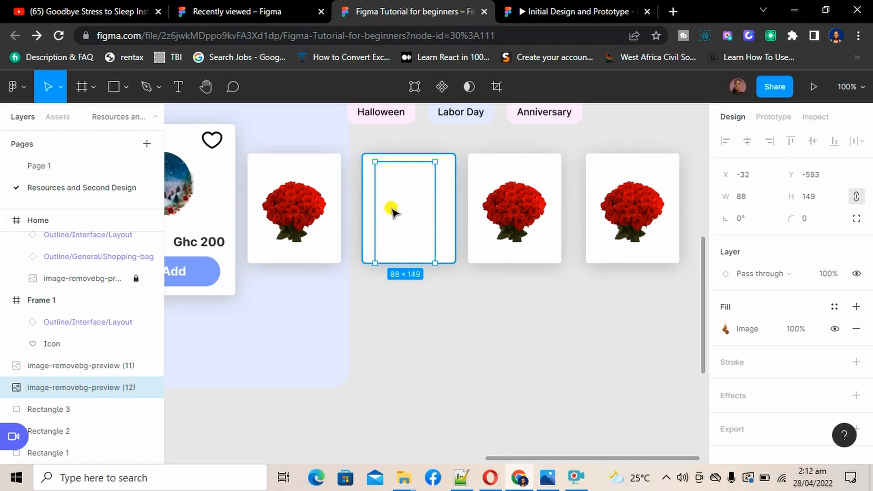
Bring the ornament image to the front and scale it to 67 × 114, positioned inside the first copied card
{"action": "right_click", "coordinate": [103, 393]}
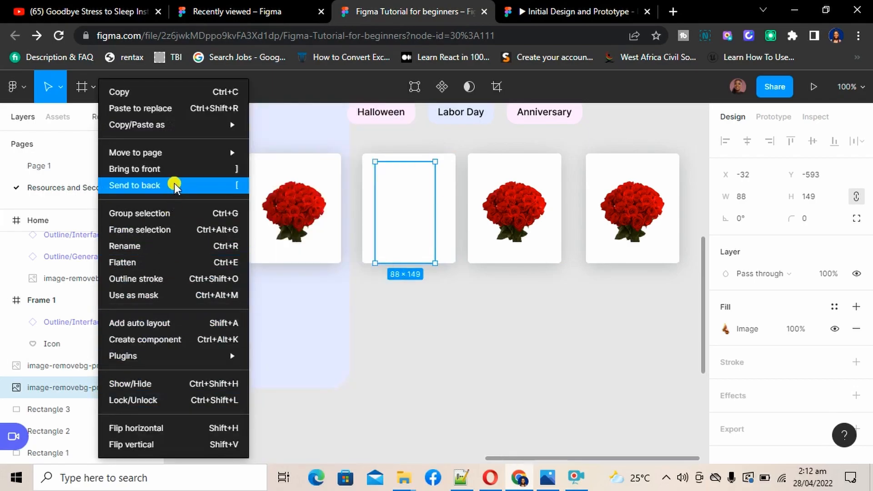
{"action": "left_click", "coordinate": [193, 175]}
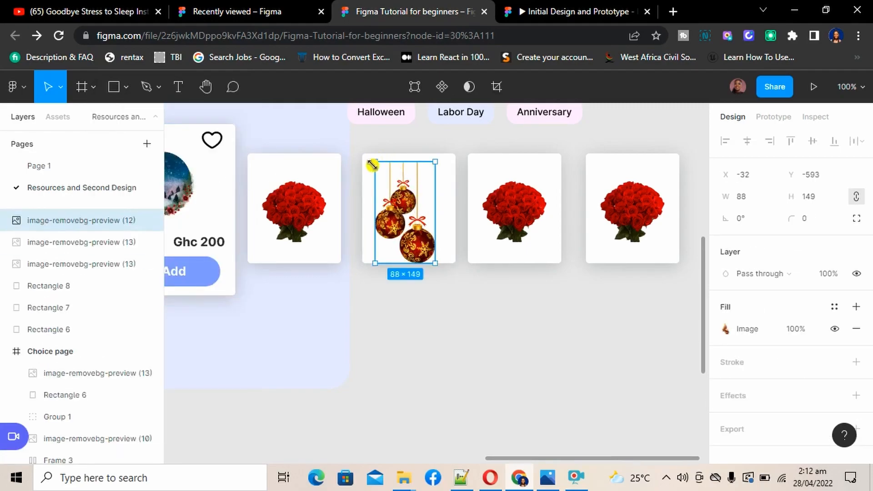
{"action": "left_click_drag", "start_coordinate": [372, 164], "coordinate": [390, 185]}
{"action": "left_click_drag", "start_coordinate": [417, 218], "coordinate": [417, 207]}
{"action": "left_click", "coordinate": [468, 286]}
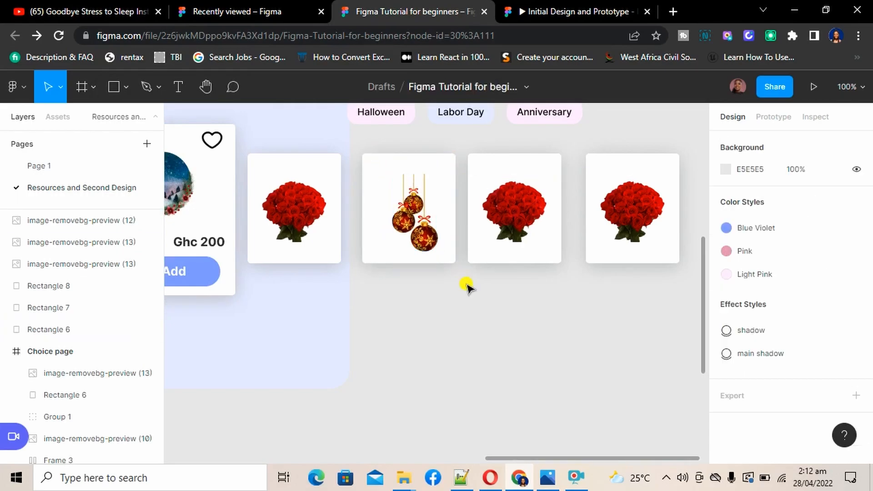
Replace the rose on the last copied card with a duplicate of the ornament image
{"action": "scroll", "coordinate": [468, 286], "scroll_direction": "right", "scroll_amount": 3}
{"action": "left_click", "coordinate": [530, 207]}
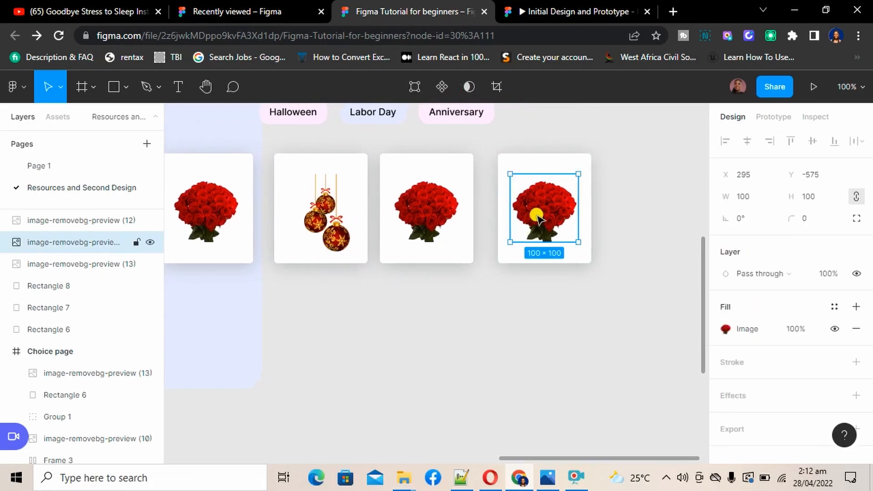
{"action": "key", "text": "Delete"}
{"action": "left_click", "coordinate": [429, 210]}
{"action": "left_click", "coordinate": [325, 221]}
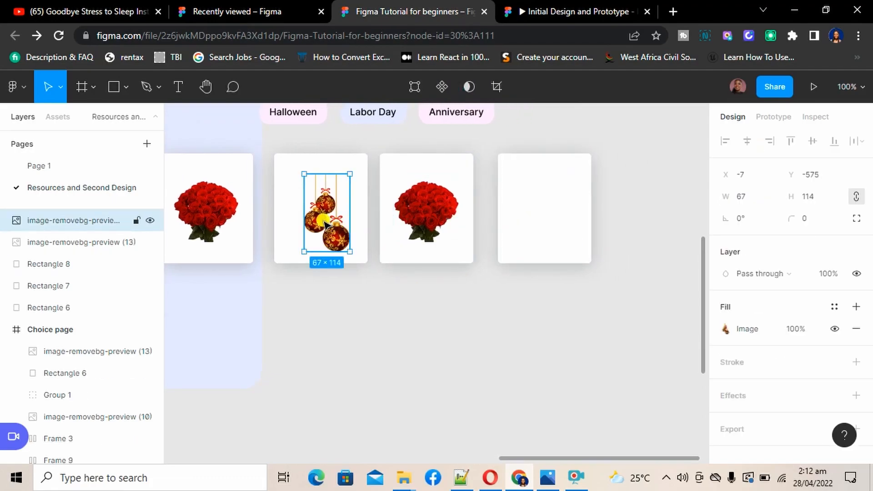
{"action": "left_click_drag", "start_coordinate": [324, 195], "coordinate": [541, 196]}
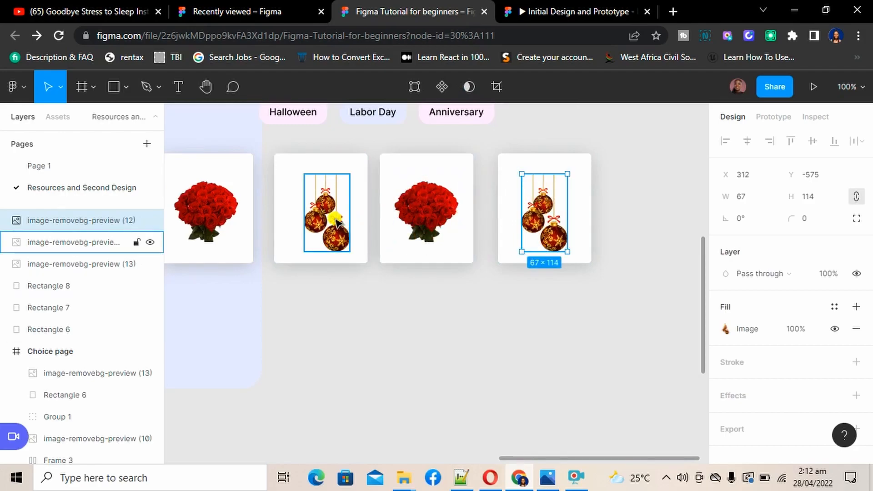
Centre the ornament image horizontally and vertically on the first copied card, and centre the duplicate ornament vertically on the last card
{"action": "left_click", "coordinate": [315, 176]}
{"action": "left_click", "coordinate": [311, 164], "text": "shift"}
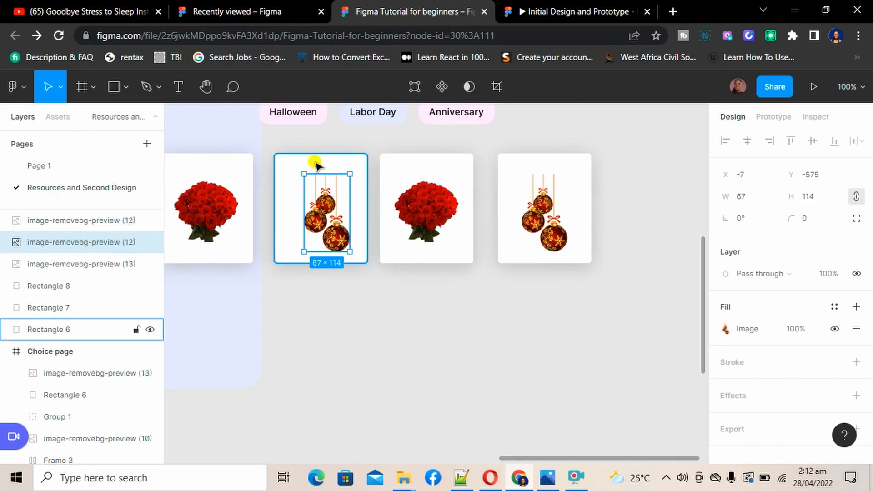
{"action": "left_click", "coordinate": [747, 141]}
{"action": "left_click", "coordinate": [814, 142]}
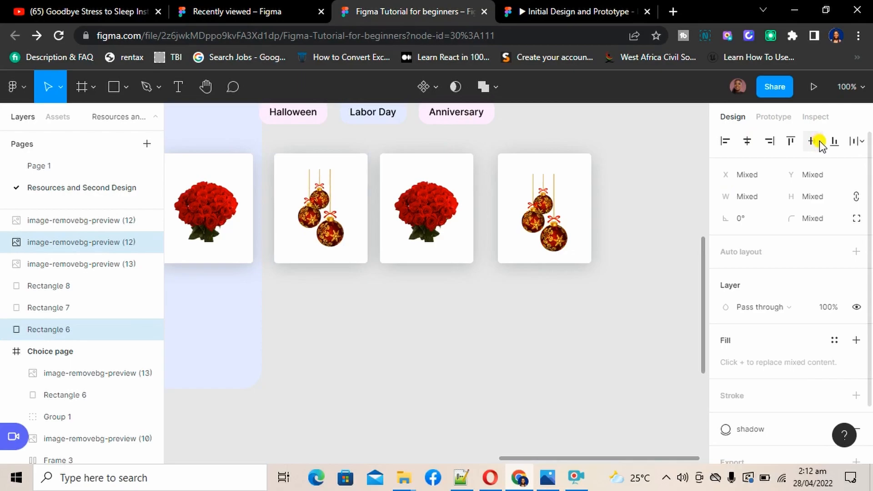
{"action": "left_click", "coordinate": [563, 211]}
{"action": "left_click", "coordinate": [583, 164], "text": "shift"}
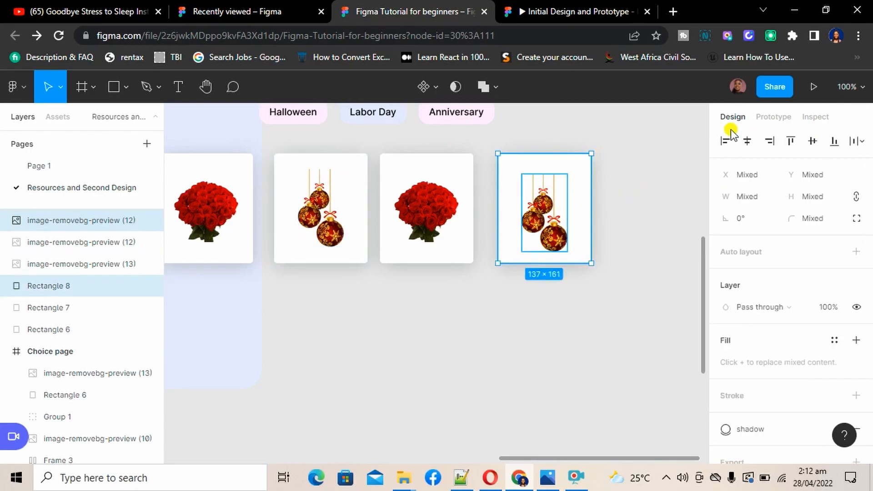
{"action": "left_click", "coordinate": [813, 142]}
{"action": "left_click", "coordinate": [485, 326]}
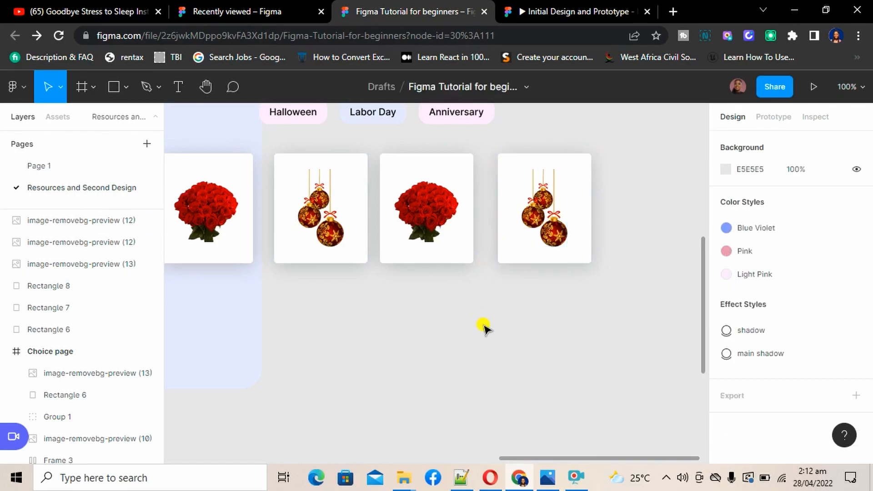
Group the last ornament card's image with its rectangle, and separately group the neighbouring copied rose card the same way
{"action": "left_click_drag", "start_coordinate": [605, 313], "coordinate": [510, 156]}
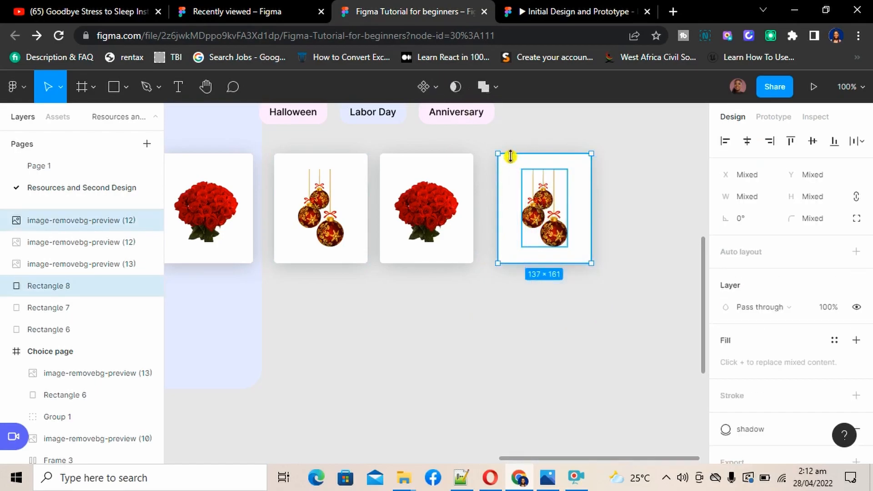
{"action": "key", "text": "ctrl+g"}
{"action": "left_click", "coordinate": [484, 289]}
{"action": "left_click_drag", "start_coordinate": [484, 289], "coordinate": [382, 153]}
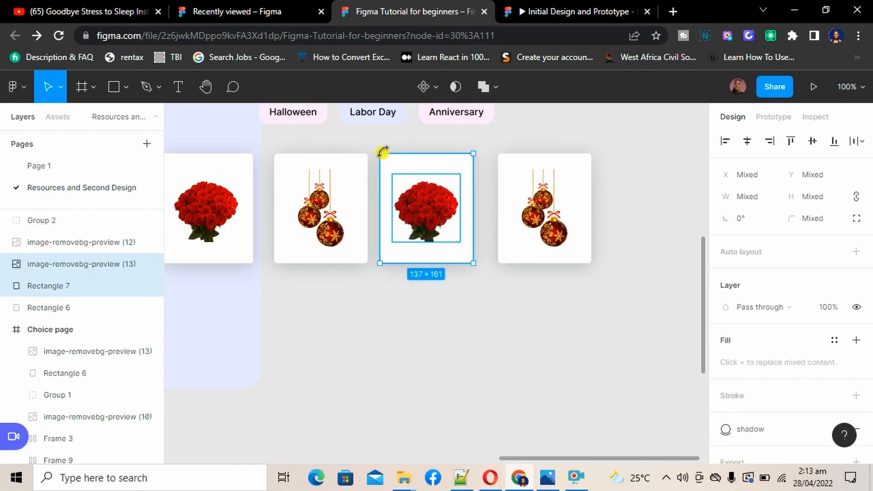
{"action": "key", "text": "ctrl+g"}
{"action": "left_click", "coordinate": [399, 335]}
Group the first ornament card's image with its rectangle, and separately group the rose card beside the snow globe card
{"action": "scroll", "coordinate": [408, 311], "scroll_direction": "left", "scroll_amount": 3}
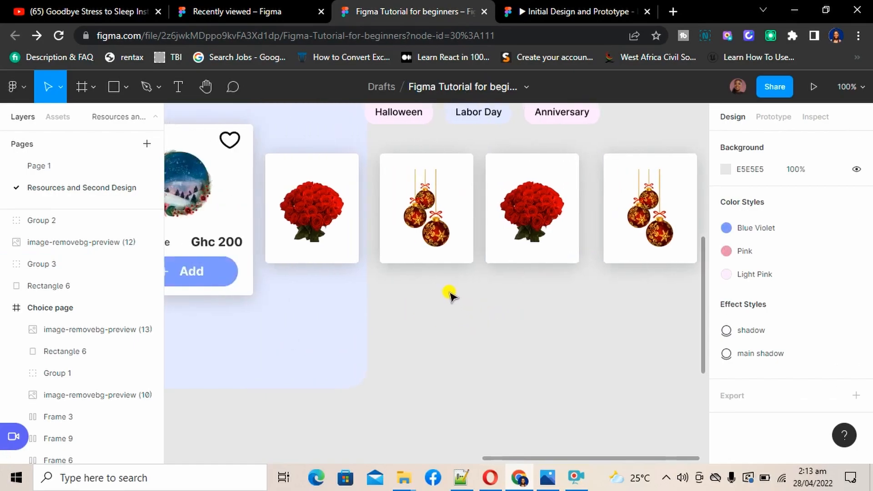
{"action": "left_click_drag", "start_coordinate": [443, 278], "coordinate": [391, 155]}
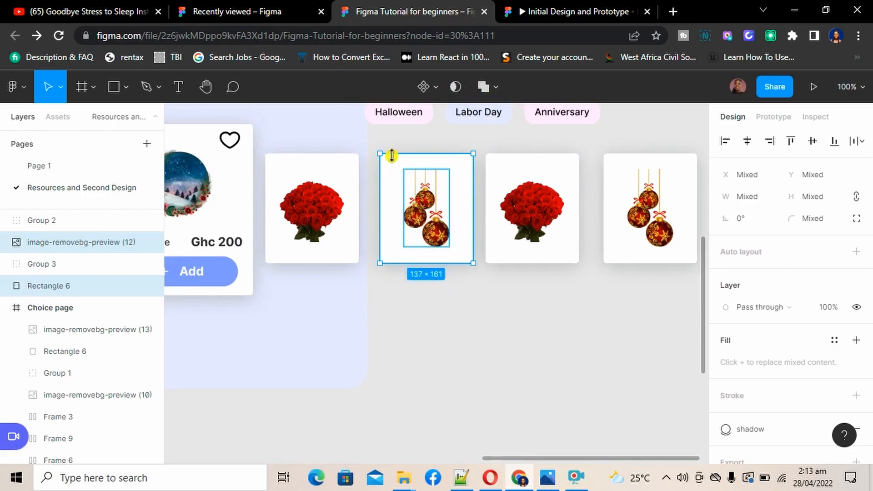
{"action": "key", "text": "ctrl+g"}
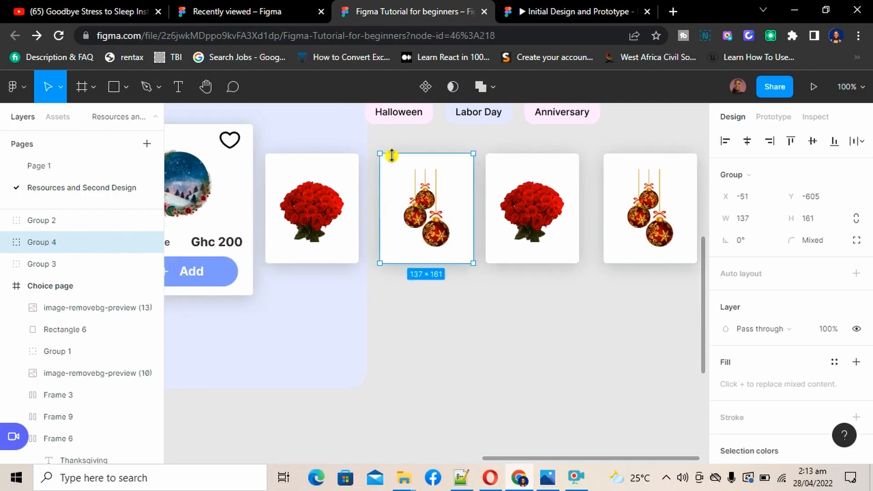
{"action": "left_click", "coordinate": [356, 290]}
{"action": "left_click", "coordinate": [319, 203]}
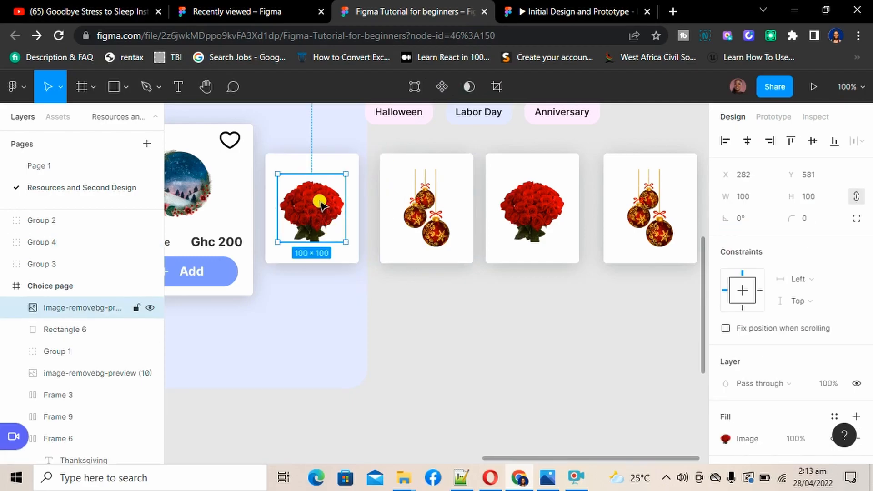
{"action": "left_click", "coordinate": [327, 166], "text": "shift"}
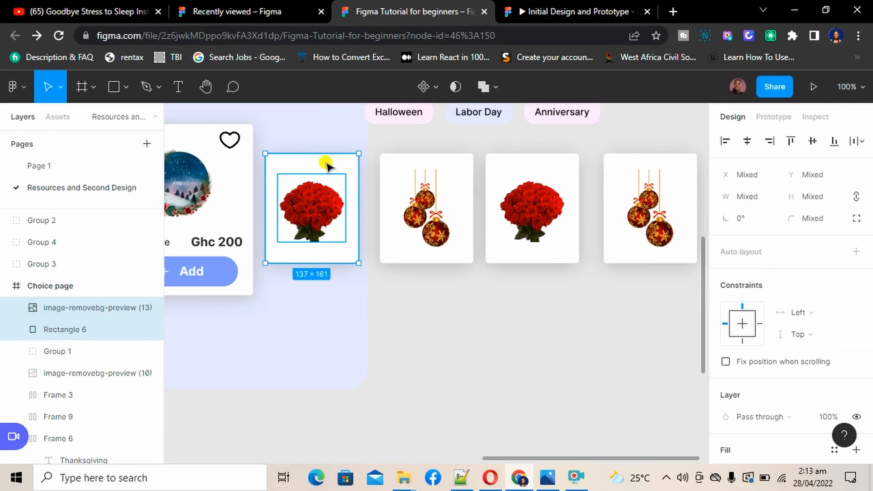
{"action": "key", "text": "ctrl+g"}
{"action": "left_click", "coordinate": [419, 385]}
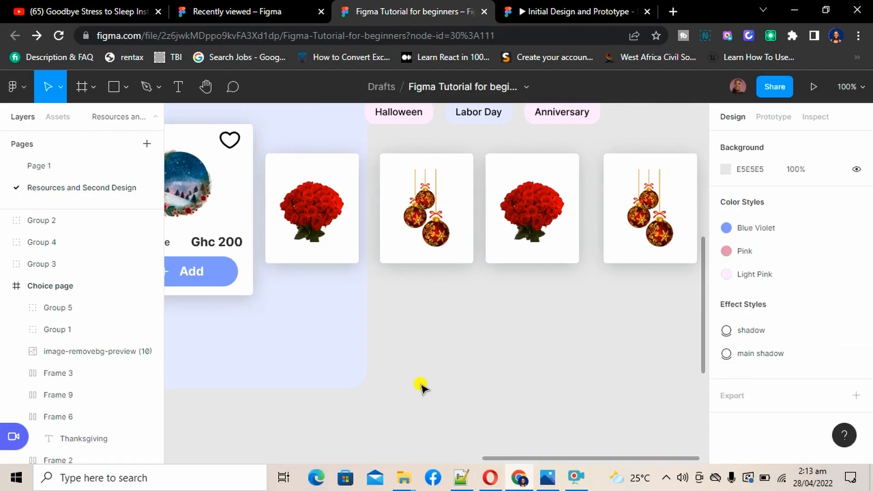
Preview the Choice page frame with its content clipped, and switch clipping off again
{"action": "key", "text": "ctrl+minus"}
{"action": "scroll", "coordinate": [419, 385], "scroll_direction": "up", "scroll_amount": 3}
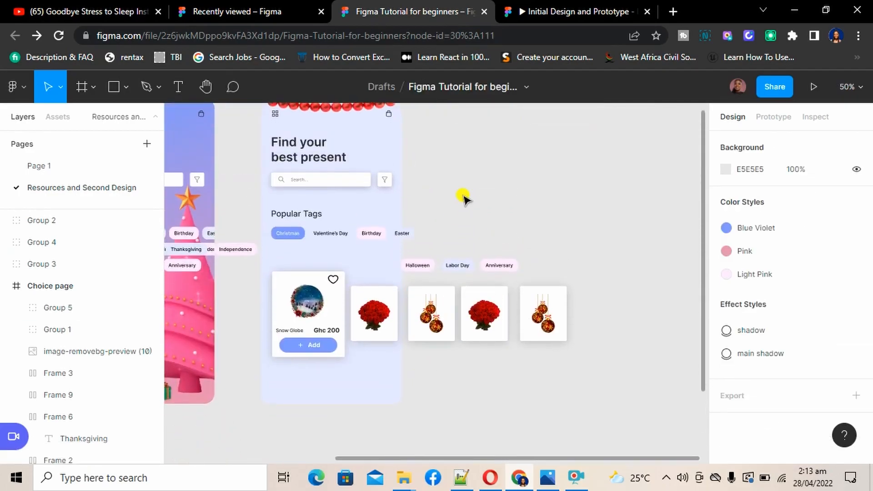
{"action": "scroll", "coordinate": [464, 197], "scroll_direction": "up", "scroll_amount": 2}
{"action": "left_click", "coordinate": [270, 150]}
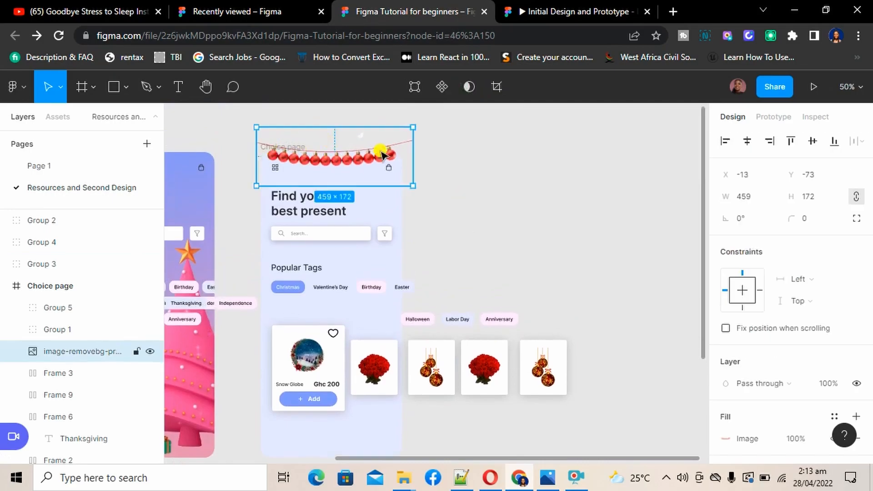
{"action": "left_click", "coordinate": [479, 195]}
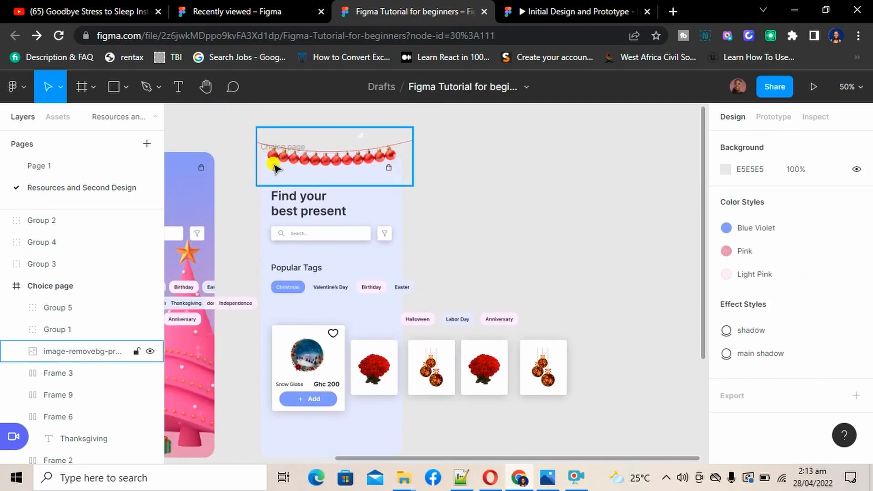
{"action": "double_click", "coordinate": [292, 142]}
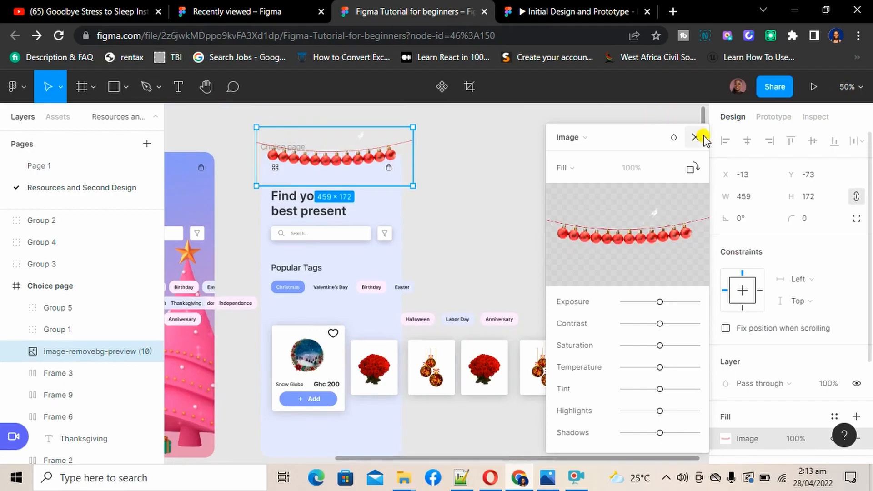
{"action": "left_click", "coordinate": [698, 137]}
{"action": "left_click", "coordinate": [510, 199]}
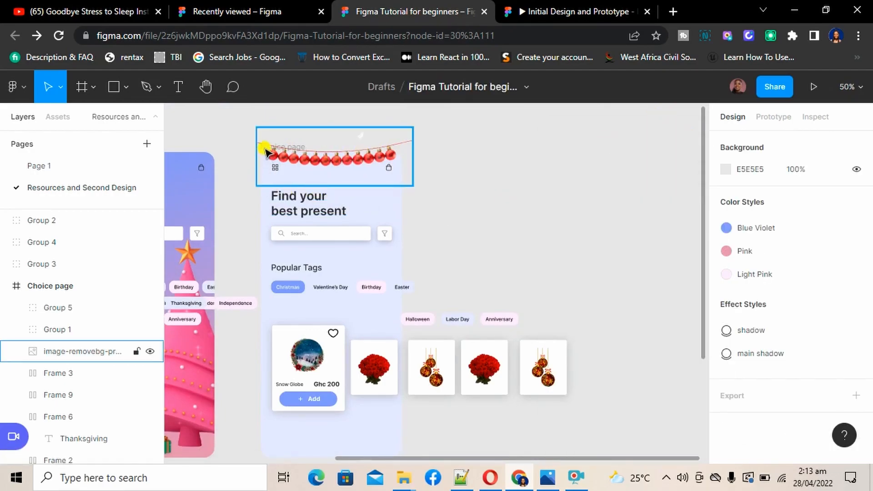
{"action": "left_click", "coordinate": [93, 285]}
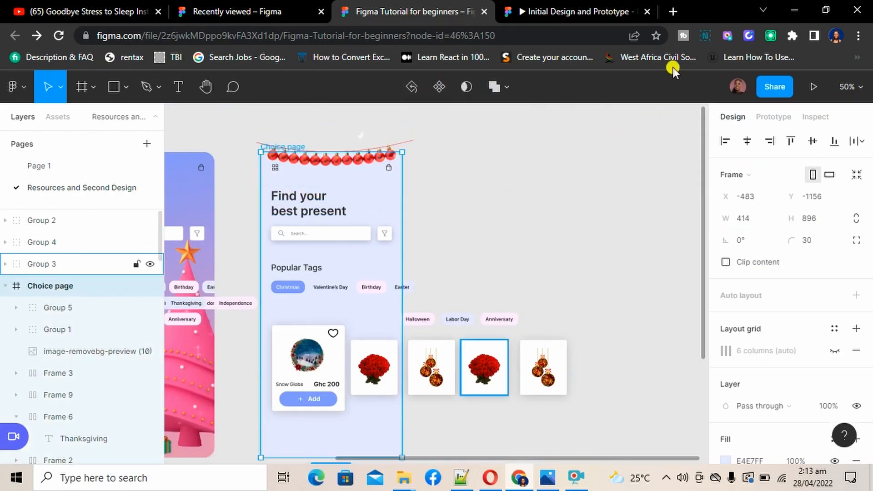
{"action": "left_click", "coordinate": [726, 262]}
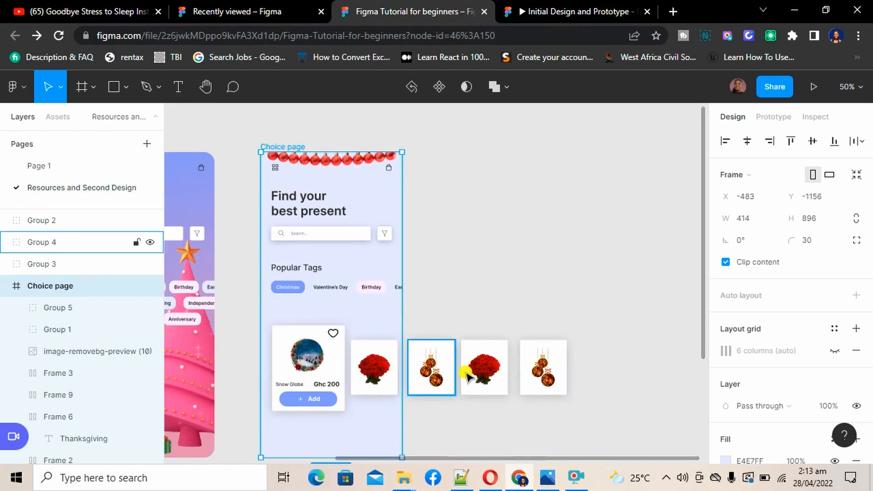
{"action": "left_click", "coordinate": [723, 263]}
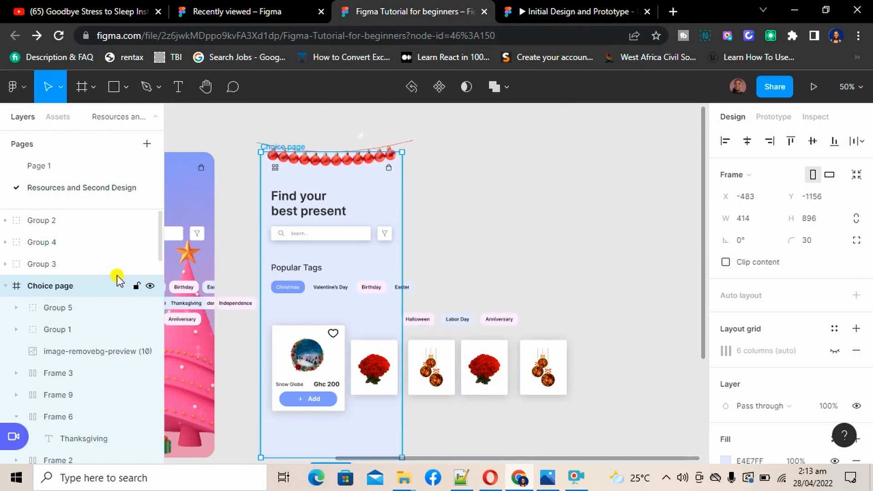
Move the three card groups outside the Choice page frame into that frame in the layer order
{"action": "left_click", "coordinate": [86, 270]}
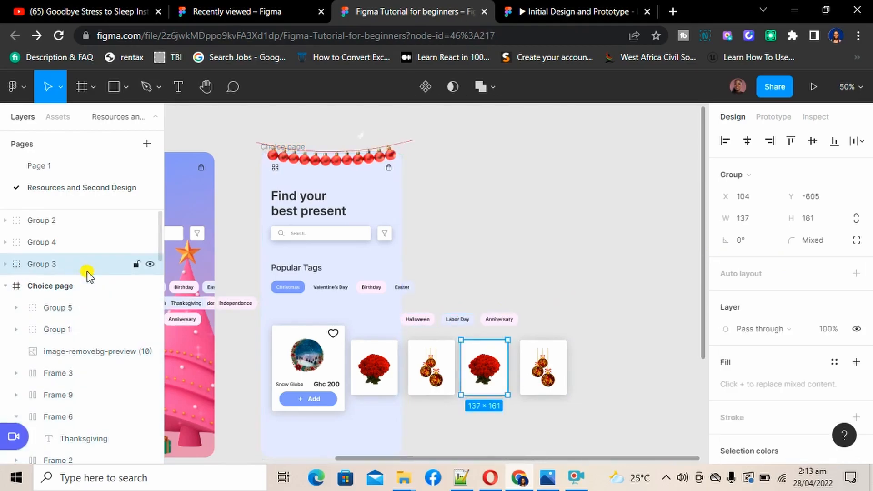
{"action": "left_click", "coordinate": [79, 223], "text": "shift"}
{"action": "left_click_drag", "start_coordinate": [79, 228], "coordinate": [82, 286]}
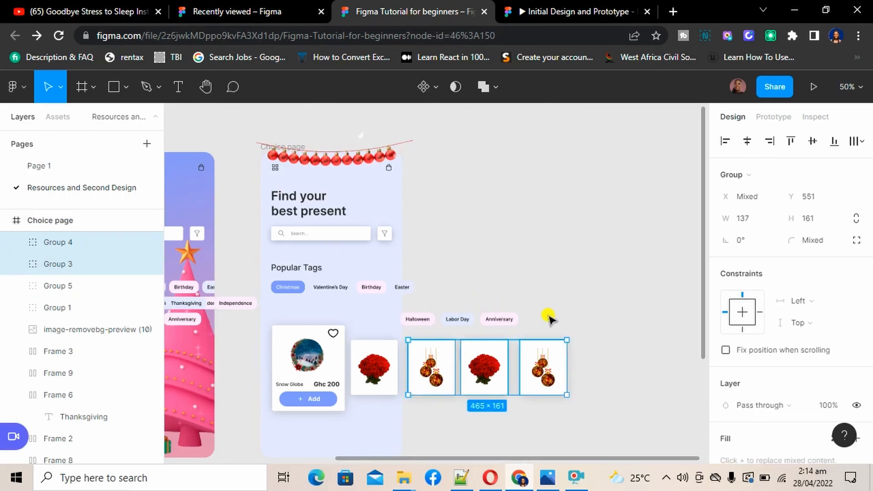
Nudge the rose card beside the snow globe card horizontally to X 310
{"action": "key", "text": "shift+0"}
{"action": "scroll", "coordinate": [352, 288], "scroll_direction": "down", "scroll_amount": 4}
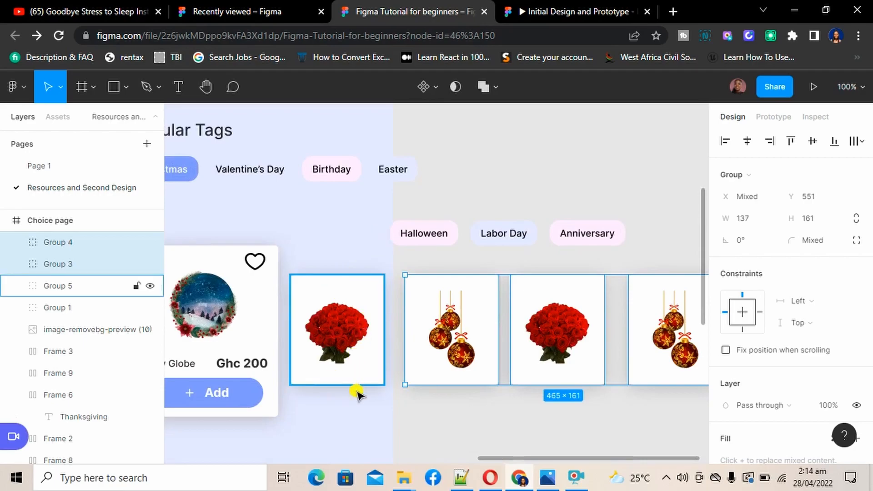
{"action": "left_click", "coordinate": [359, 324]}
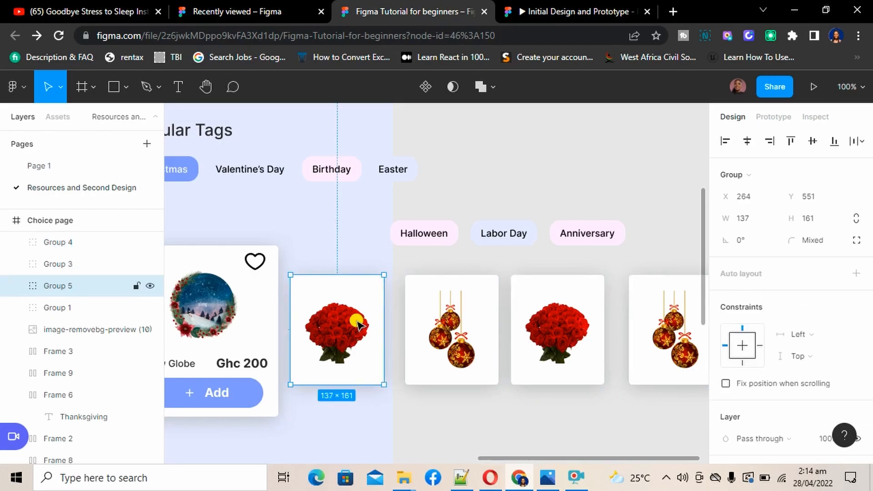
{"action": "key", "text": "Right"}
{"action": "key", "text": "Right"}
{"action": "key", "text": "Right"}
{"action": "key", "text": "Right"}
{"action": "key", "text": "Right"}
{"action": "key", "text": "Right"}
{"action": "key", "text": "Right"}
{"action": "key", "text": "Right"}
{"action": "key", "text": "Right"}
{"action": "key", "text": "Right"}
{"action": "key", "text": "Right"}
{"action": "key", "text": "Right"}
{"action": "key", "text": "Right"}
{"action": "key", "text": "Right"}
{"action": "key", "text": "Right"}
{"action": "key", "text": "Right"}
{"action": "key", "text": "Right"}
{"action": "key", "text": "Right"}
{"action": "key", "text": "Right"}
{"action": "key", "text": "Right"}
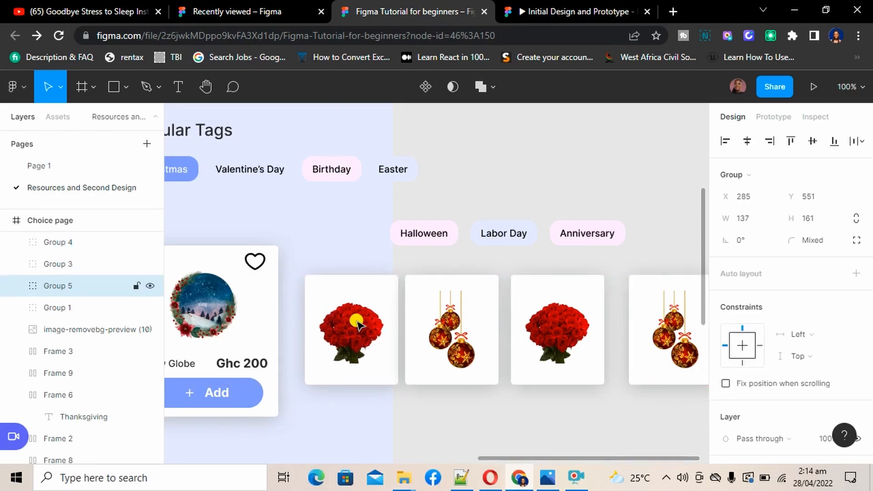
{"action": "key", "text": "Right"}
{"action": "key", "text": "Right"}
{"action": "key", "text": "Right"}
{"action": "key", "text": "Right"}
{"action": "key", "text": "Right"}
{"action": "key", "text": "Right"}
{"action": "key", "text": "Right"}
{"action": "key", "text": "Right"}
{"action": "key", "text": "Right"}
{"action": "key", "text": "Right"}
{"action": "key", "text": "Right"}
{"action": "key", "text": "Right"}
{"action": "key", "text": "Right"}
{"action": "key", "text": "Right"}
{"action": "key", "text": "Right"}
{"action": "key", "text": "Right"}
{"action": "key", "text": "Right"}
{"action": "key", "text": "Right"}
{"action": "key", "text": "Right"}
{"action": "key", "text": "Right"}
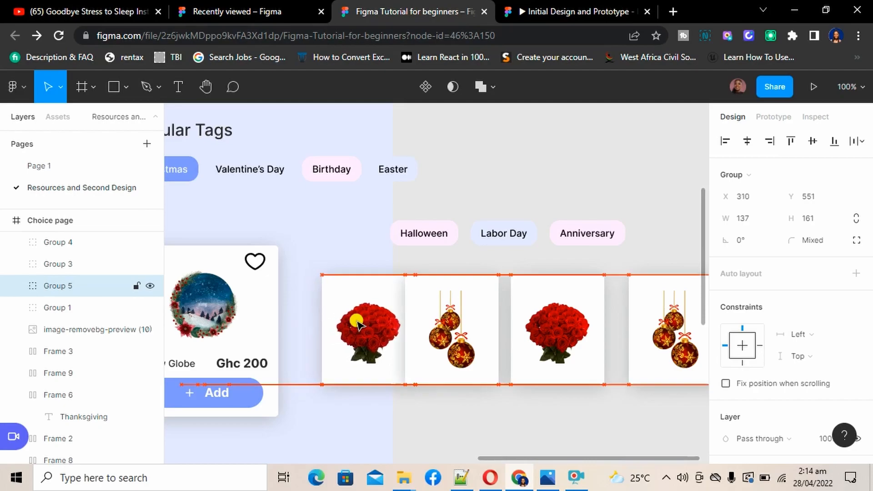
{"action": "left_click", "coordinate": [526, 413]}
Distribute the snow globe card and the four rose and ornament cards with even horizontal spacing
{"action": "scroll", "coordinate": [526, 414], "scroll_direction": "right", "scroll_amount": 3}
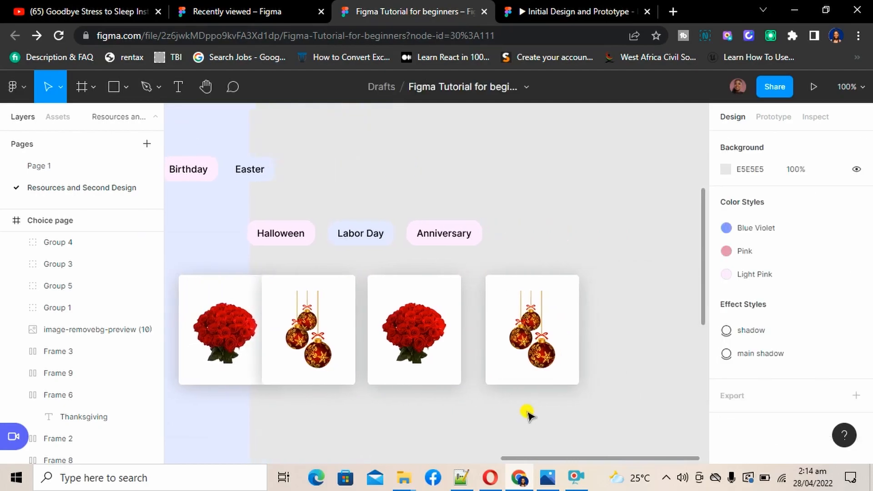
{"action": "scroll", "coordinate": [230, 335], "scroll_direction": "left", "scroll_amount": 3}
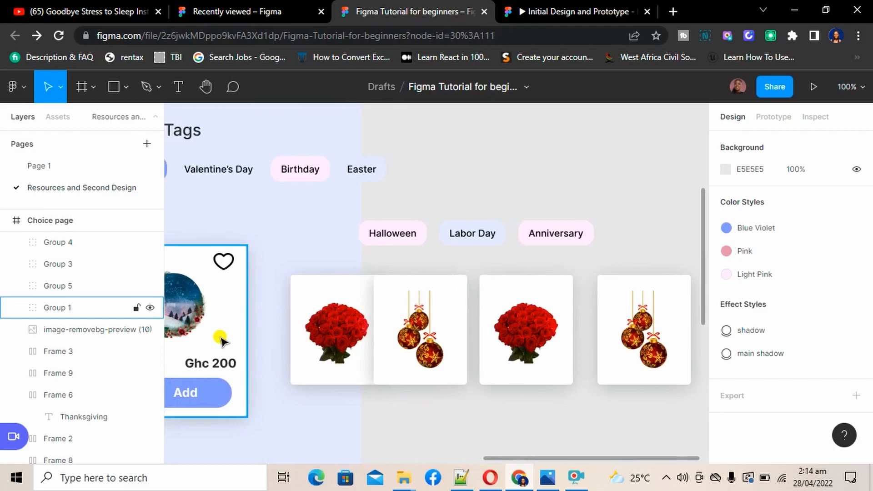
{"action": "left_click", "coordinate": [238, 338]}
{"action": "left_click", "coordinate": [313, 329], "text": "shift"}
{"action": "left_click", "coordinate": [413, 318], "text": "shift"}
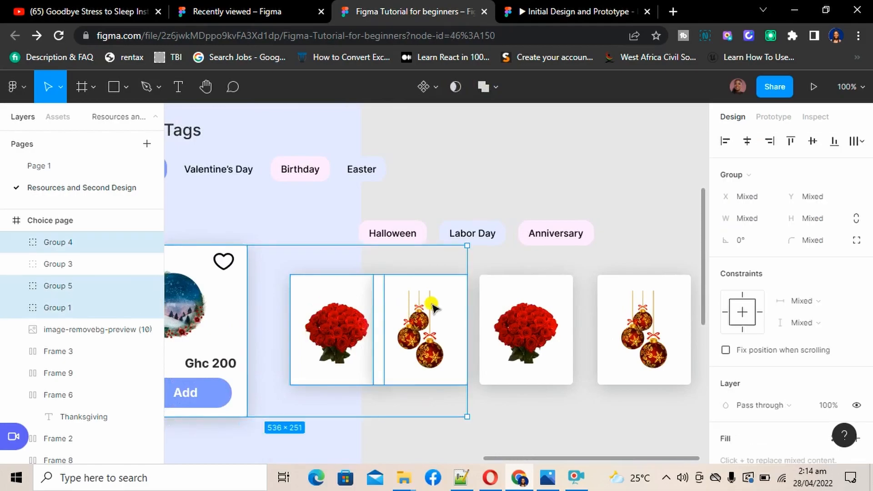
{"action": "left_click", "coordinate": [512, 309], "text": "shift"}
{"action": "left_click", "coordinate": [624, 306], "text": "shift"}
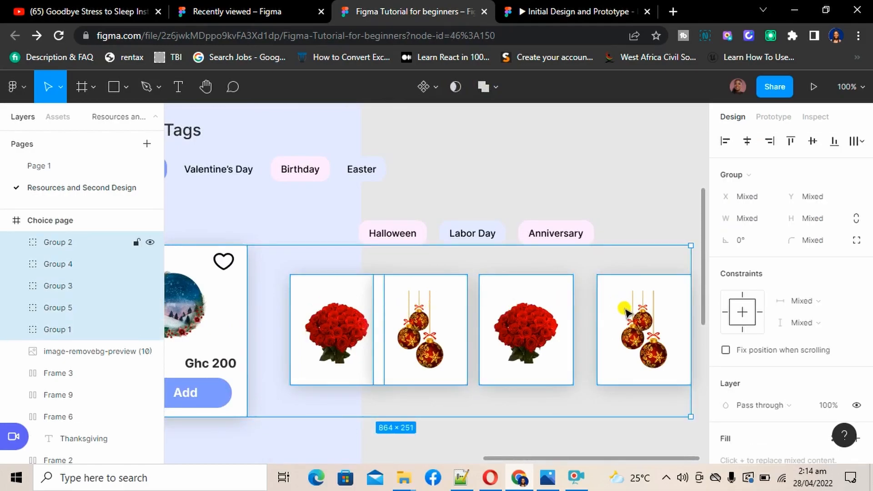
{"action": "left_click", "coordinate": [858, 144]}
{"action": "left_click", "coordinate": [714, 167]}
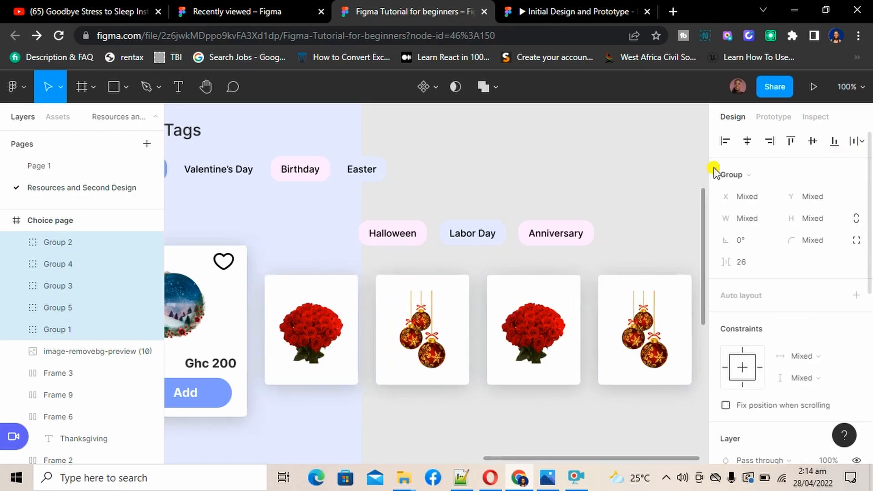
Set the horizontal spacing between the five product cards to 30
{"action": "left_click", "coordinate": [746, 262]}
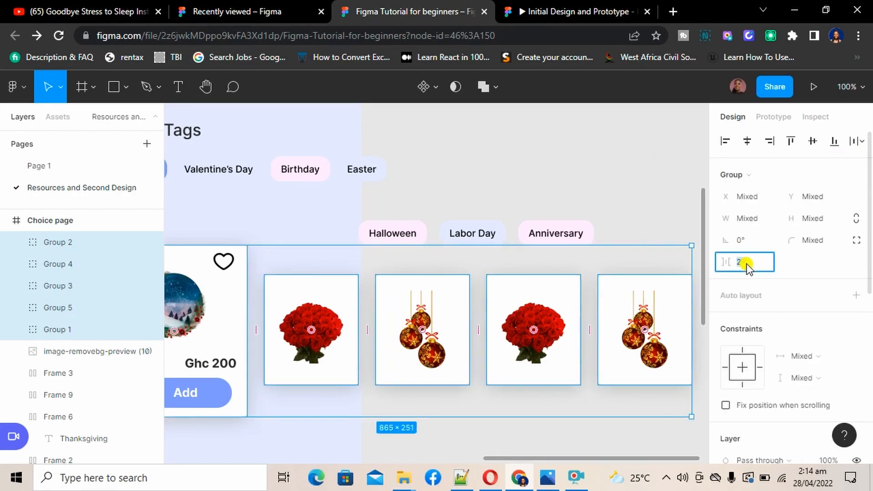
{"action": "type", "text": "30"}
{"action": "key", "text": "Return"}
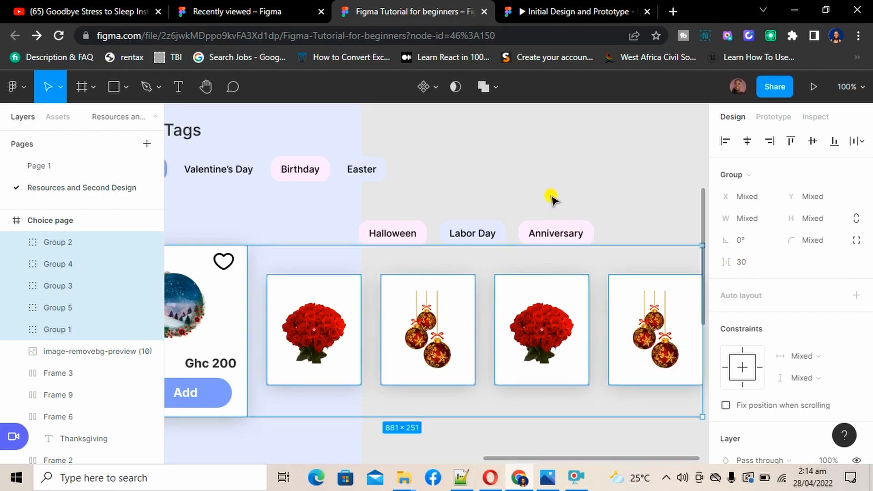
{"action": "scroll", "coordinate": [357, 332], "scroll_direction": "left", "scroll_amount": 4}
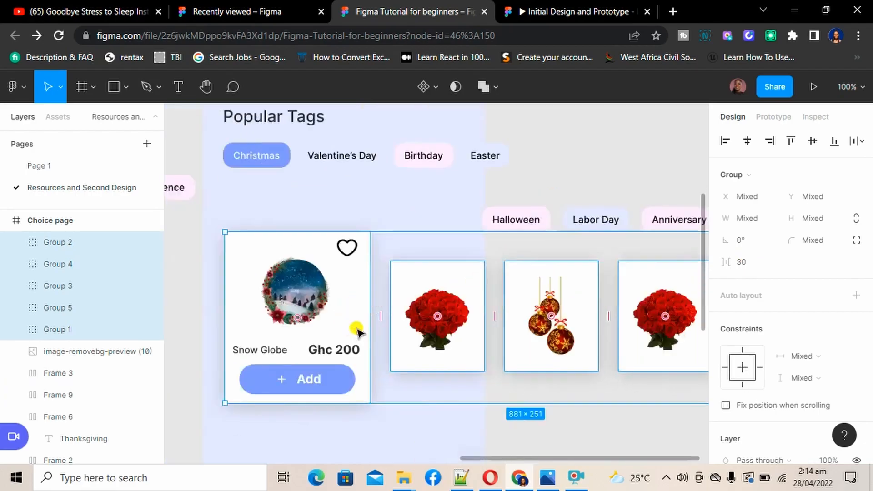
{"action": "scroll", "coordinate": [357, 331], "scroll_direction": "right", "scroll_amount": 2}
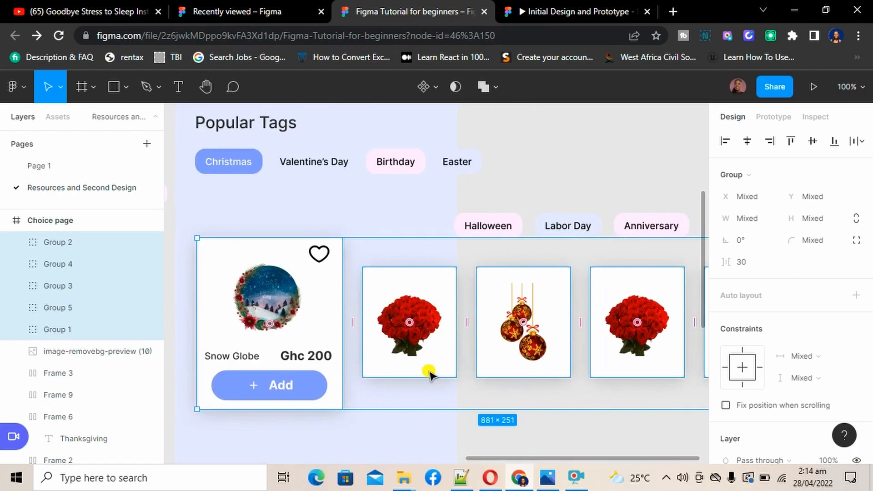
{"action": "left_click_drag", "start_coordinate": [639, 418], "coordinate": [414, 326]}
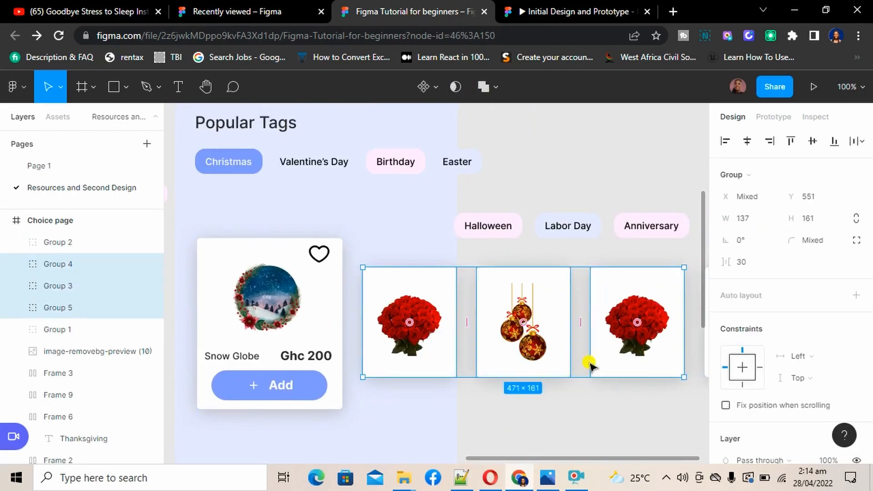
{"action": "scroll", "coordinate": [528, 345], "scroll_direction": "right", "scroll_amount": 4}
{"action": "left_click", "coordinate": [664, 406]}
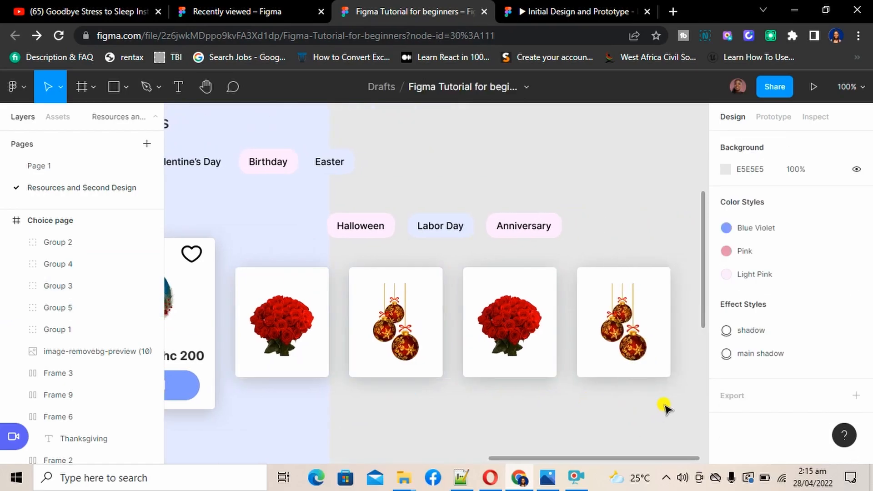
Select all five product cards and set their horizontal spacing to 40
{"action": "left_click_drag", "start_coordinate": [670, 402], "coordinate": [181, 289]}
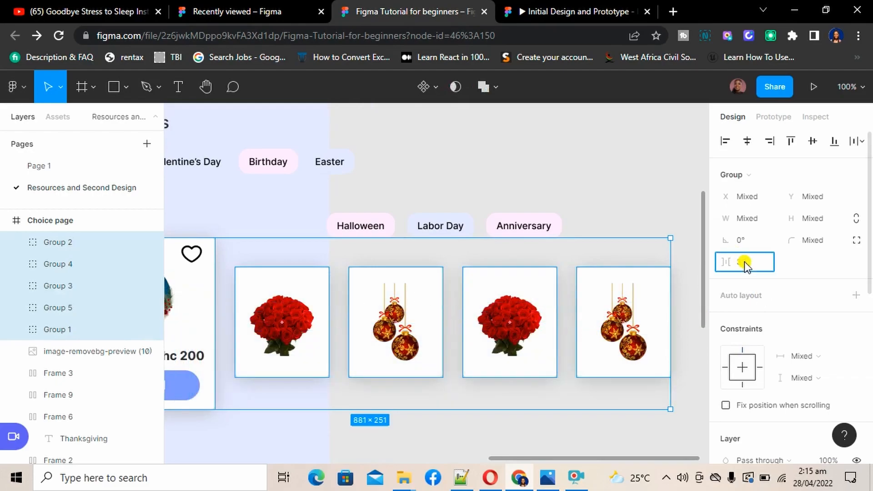
{"action": "key", "text": "Return"}
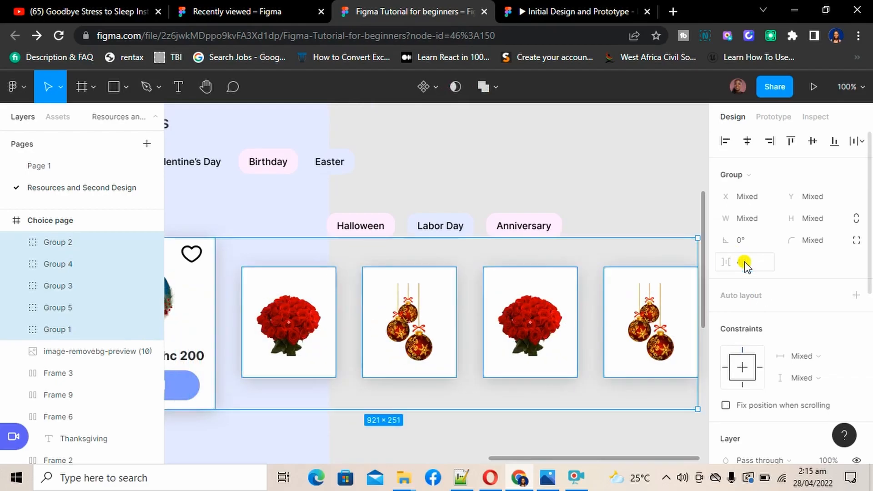
{"action": "left_click", "coordinate": [574, 164]}
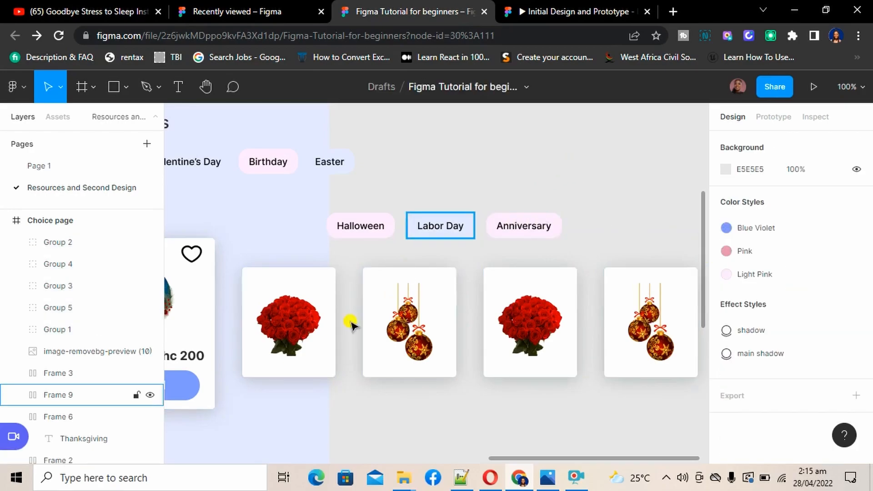
{"action": "scroll", "coordinate": [345, 328], "scroll_direction": "left", "scroll_amount": 6}
{"action": "scroll", "coordinate": [343, 328], "scroll_direction": "up", "scroll_amount": 6}
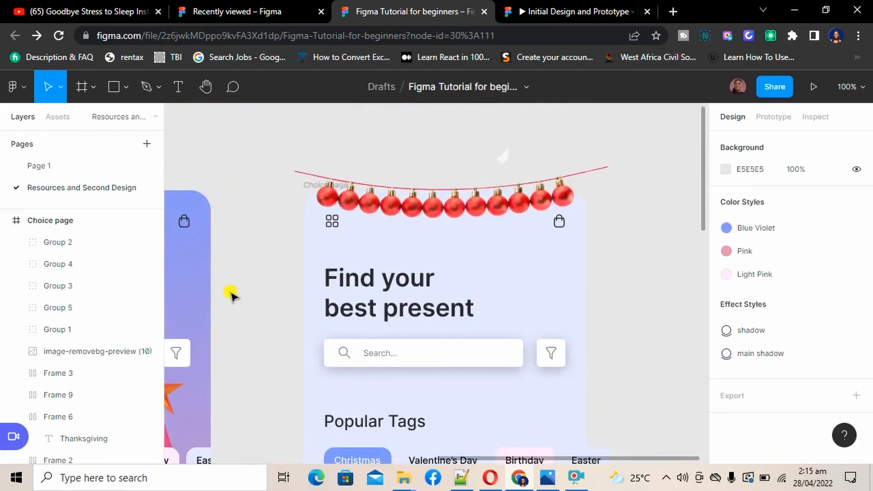
Turn on Clip content for the Choice page frame
{"action": "left_click", "coordinate": [70, 221]}
{"action": "left_click", "coordinate": [726, 263]}
{"action": "scroll", "coordinate": [589, 347], "scroll_direction": "down", "scroll_amount": 7}
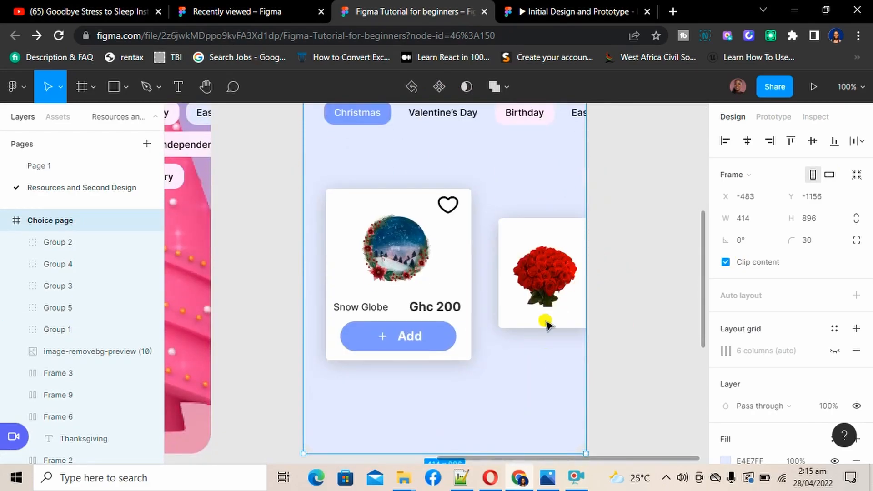
Review the clipped Choice page from the header ornaments down to the product cards
{"action": "scroll", "coordinate": [528, 430], "scroll_direction": "up", "scroll_amount": 2}
{"action": "scroll", "coordinate": [527, 429], "scroll_direction": "down", "scroll_amount": 3}
{"action": "scroll", "coordinate": [527, 429], "scroll_direction": "up", "scroll_amount": 3}
{"action": "scroll", "coordinate": [528, 430], "scroll_direction": "down", "scroll_amount": 2}
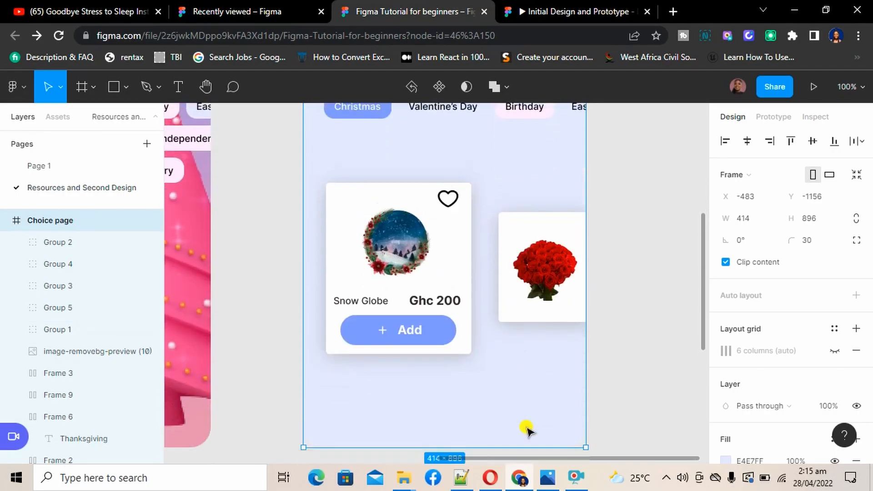
{"action": "scroll", "coordinate": [499, 358], "scroll_direction": "down", "scroll_amount": 2}
{"action": "scroll", "coordinate": [498, 359], "scroll_direction": "up", "scroll_amount": 10}
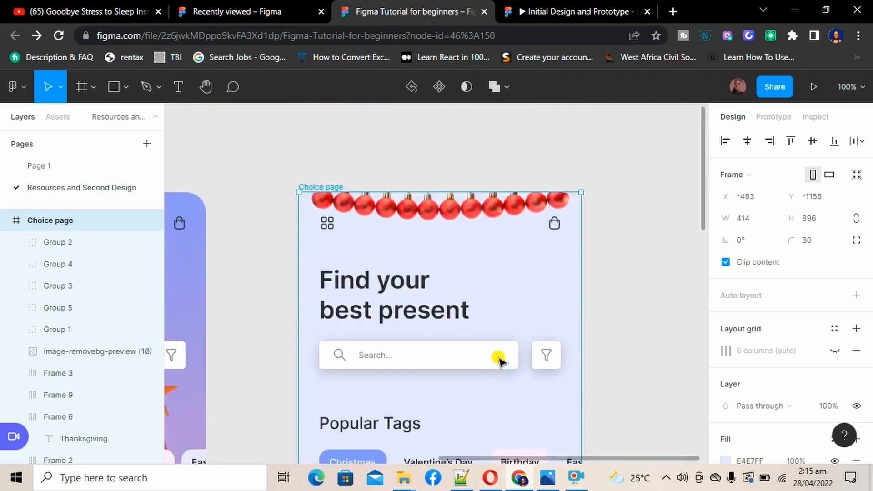
{"action": "scroll", "coordinate": [499, 359], "scroll_direction": "down", "scroll_amount": 1}
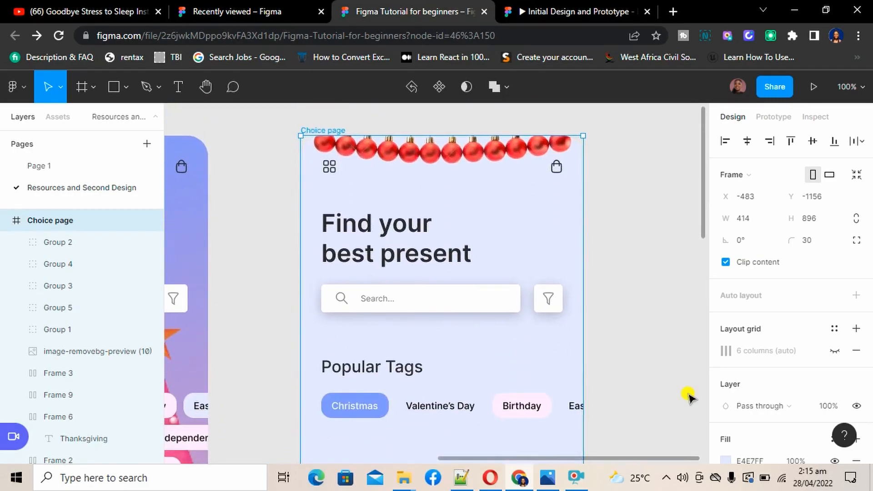
{"action": "mouse_move", "coordinate": [573, 478]}
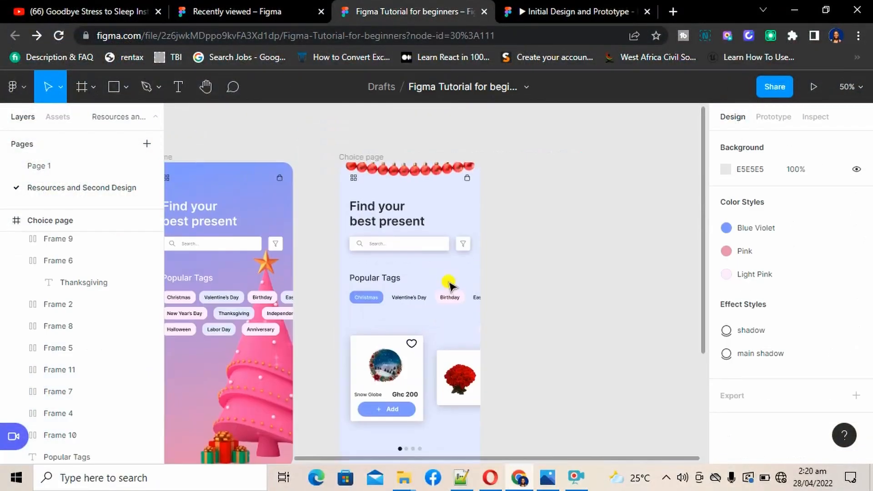
Inspect the pagination dots beneath the product cards on the Choice page
{"action": "scroll", "coordinate": [449, 283], "scroll_direction": "down", "scroll_amount": 2}
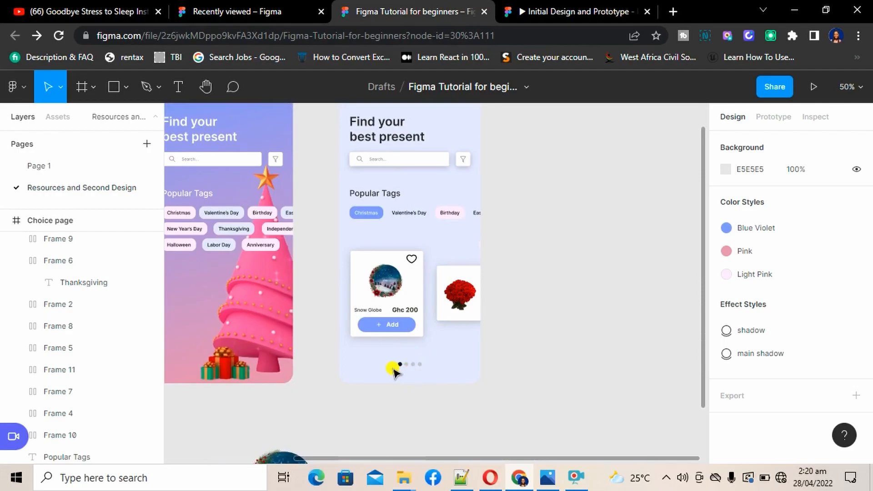
{"action": "key", "text": "ctrl+plus"}
{"action": "key", "text": "ctrl+plus"}
{"action": "scroll", "coordinate": [394, 369], "scroll_direction": "down", "scroll_amount": 5}
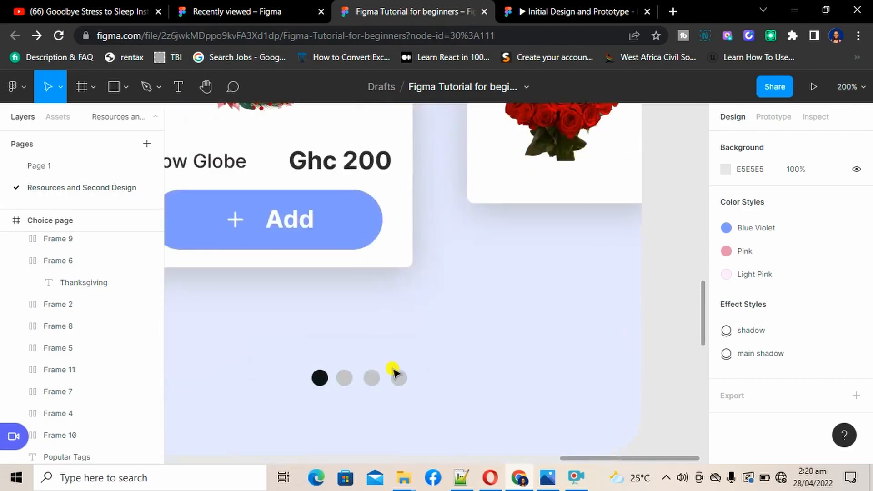
{"action": "scroll", "coordinate": [452, 386], "scroll_direction": "up", "scroll_amount": 10}
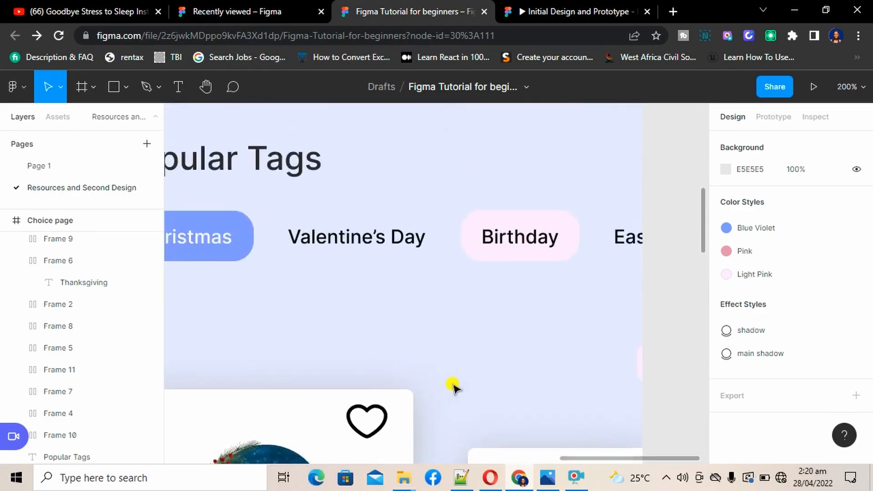
{"action": "key", "text": "ctrl+minus"}
{"action": "key", "text": "ctrl+minus"}
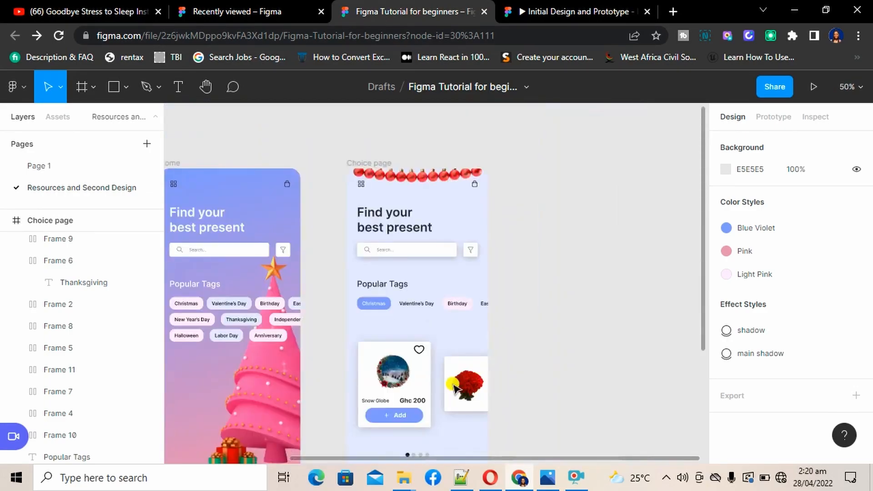
Duplicate the Choice page frame beside the original at X 29, Y -1156
{"action": "left_click", "coordinate": [368, 165]}
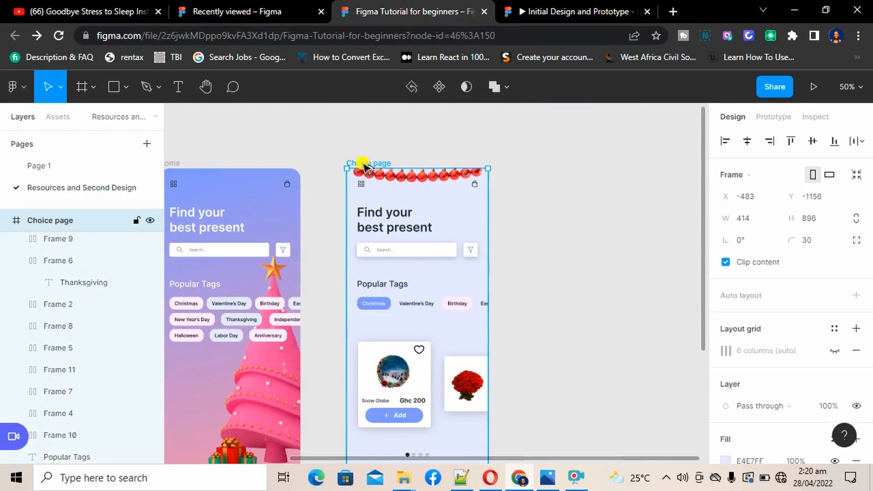
{"action": "left_click_drag", "start_coordinate": [365, 166], "coordinate": [538, 150]}
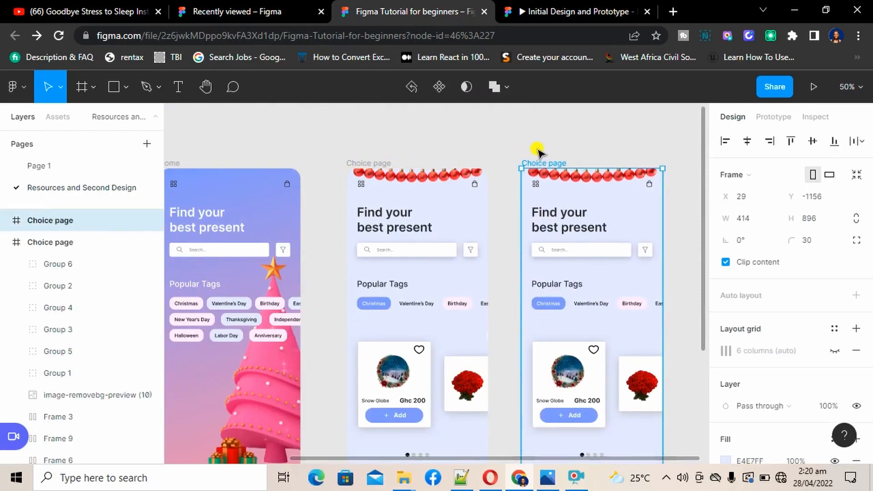
{"action": "left_click", "coordinate": [836, 355]}
{"action": "left_click", "coordinate": [836, 356]}
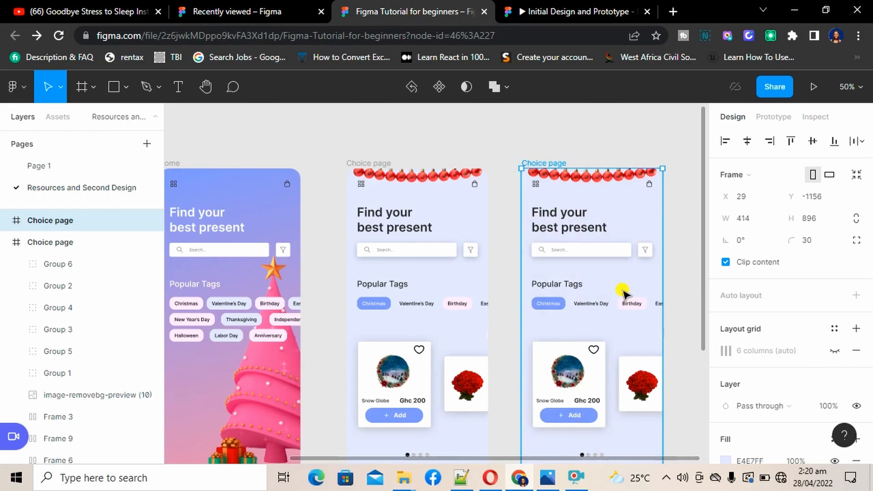
Rename the duplicated Choice page frame to "Details page"
{"action": "scroll", "coordinate": [623, 294], "scroll_direction": "down", "scroll_amount": 1}
{"action": "scroll", "coordinate": [623, 293], "scroll_direction": "right", "scroll_amount": 2}
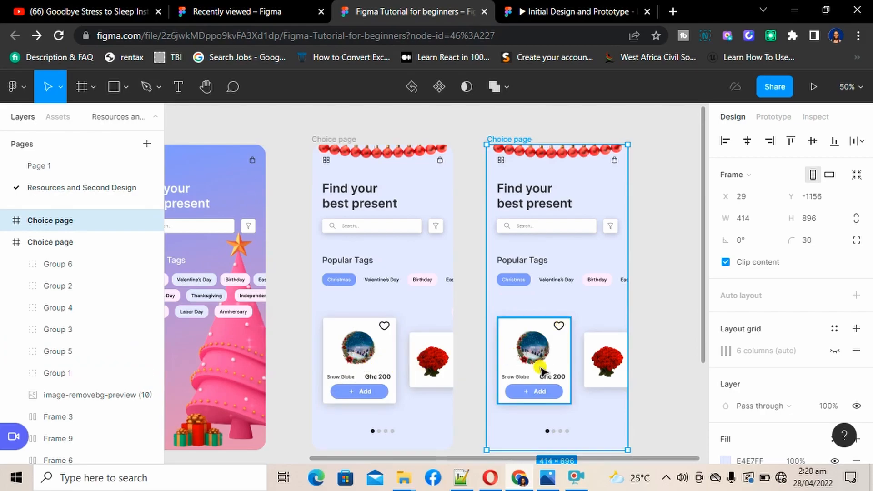
{"action": "double_click", "coordinate": [512, 138]}
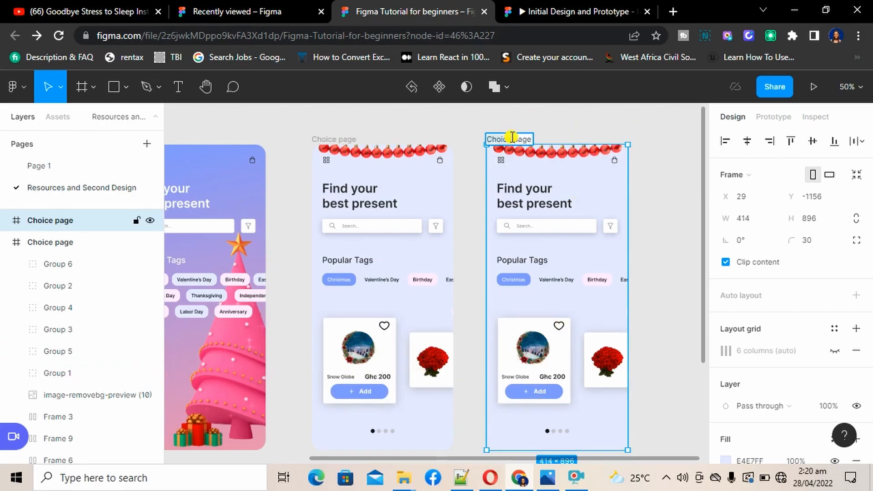
{"action": "type", "text": "Details page"}
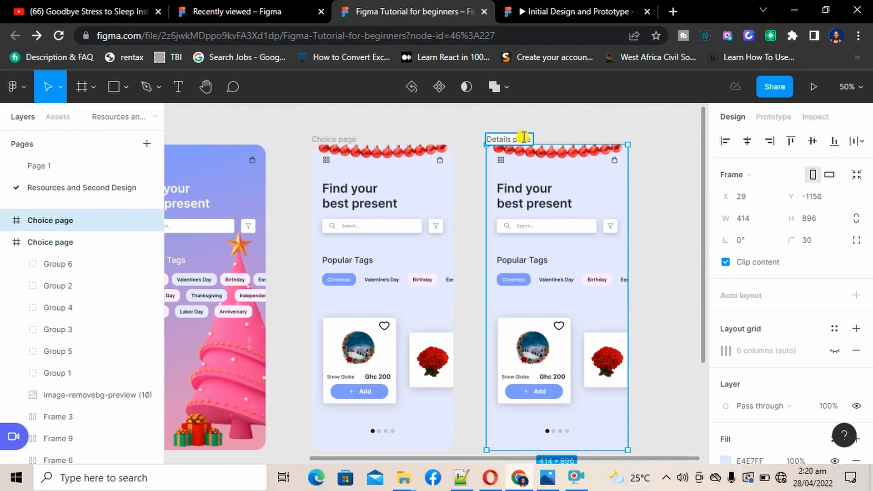
{"action": "left_click", "coordinate": [692, 224]}
Delete the red ornament garland and the four-square layout icon from the Details page header
{"action": "left_click", "coordinate": [587, 166]}
{"action": "key", "text": "Delete"}
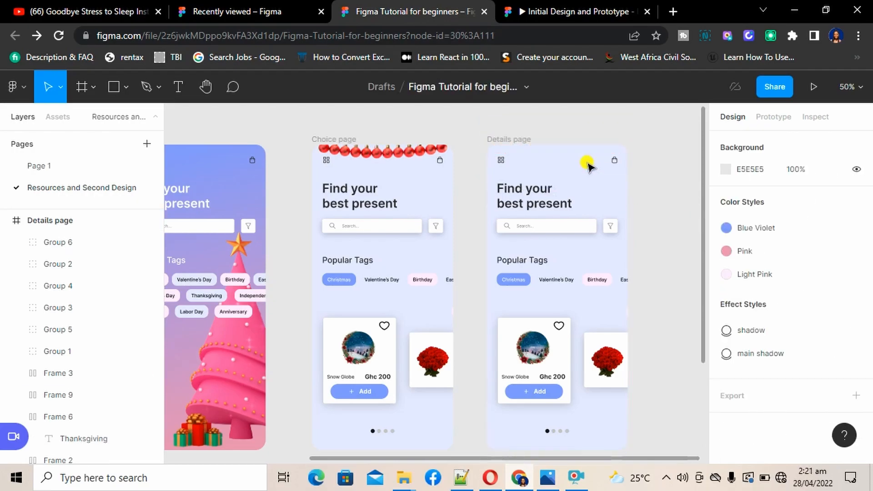
{"action": "left_click", "coordinate": [501, 159]}
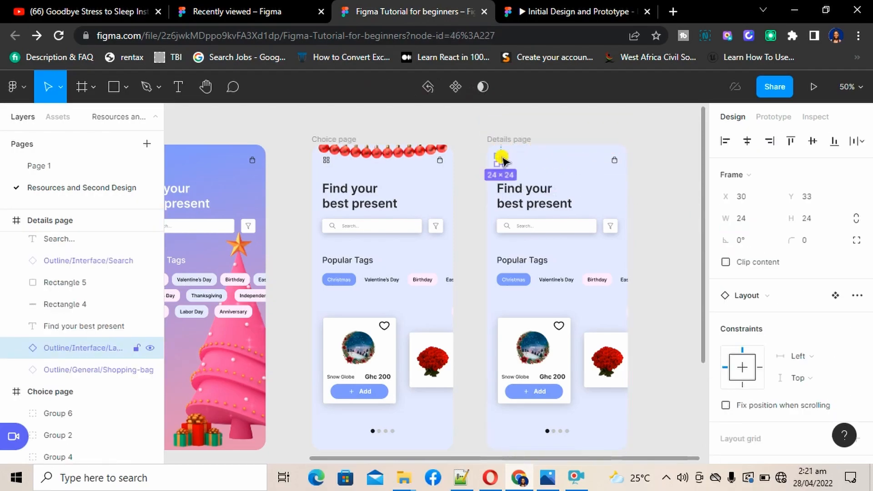
{"action": "key", "text": "Delete"}
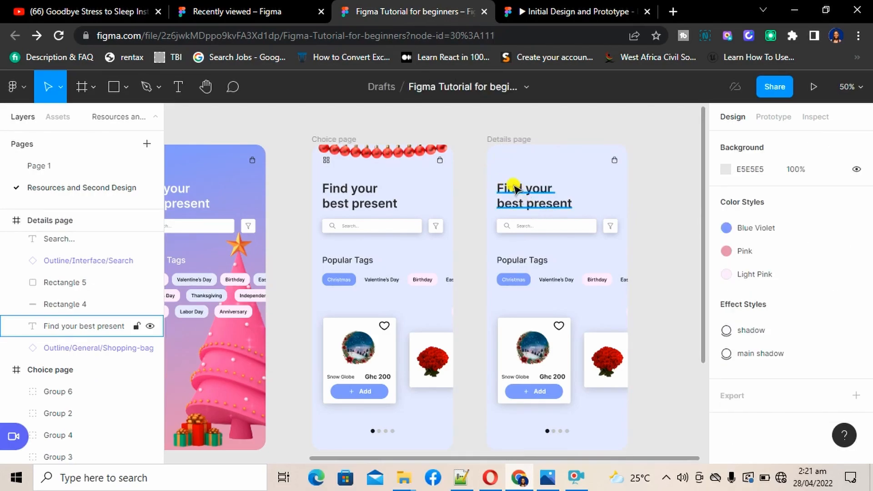
Delete the filter button, the "Find your best present" heading and the search bar from the Details page
{"action": "left_click", "coordinate": [569, 226]}
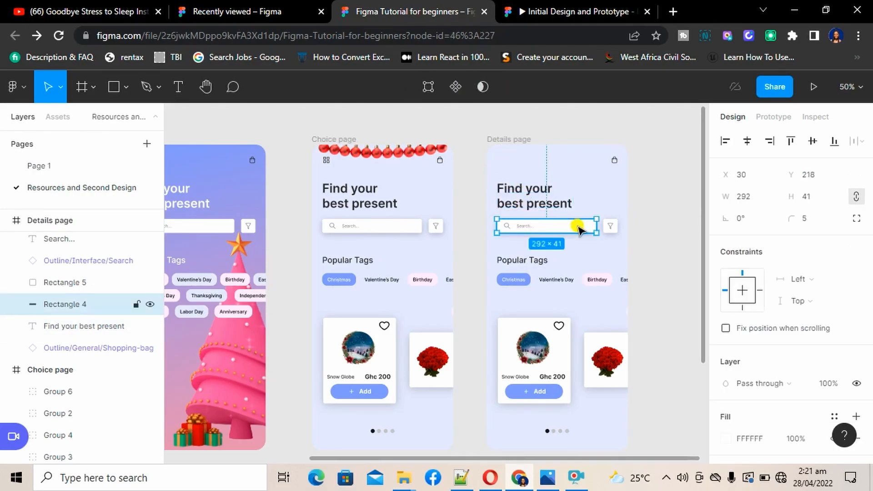
{"action": "left_click", "coordinate": [610, 226]}
{"action": "key", "text": "Delete"}
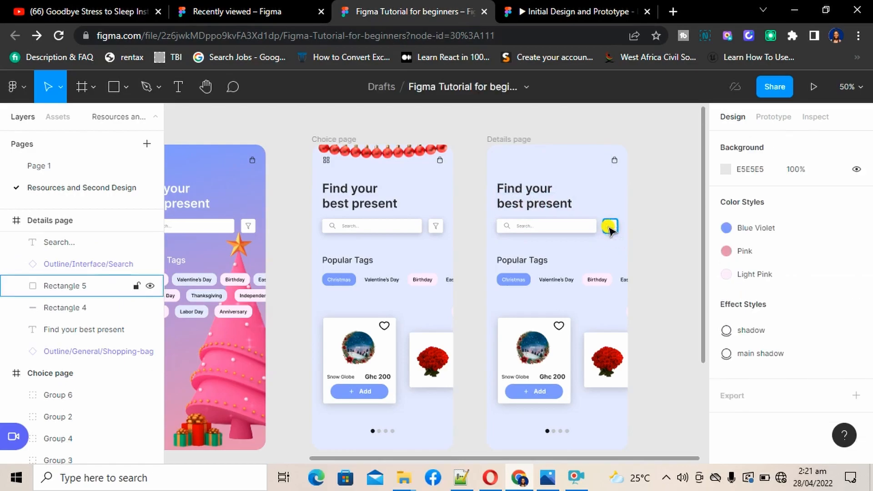
{"action": "left_click", "coordinate": [609, 229]}
{"action": "key", "text": "Delete"}
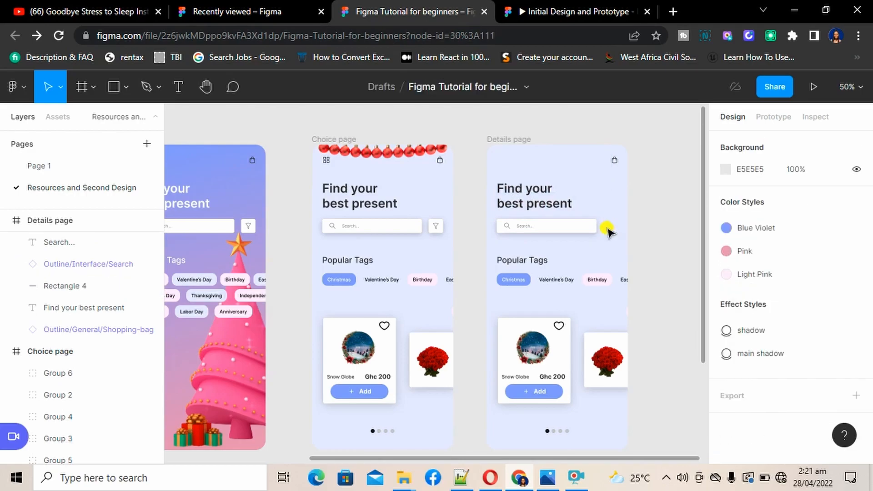
{"action": "left_click_drag", "start_coordinate": [593, 247], "coordinate": [491, 176]}
{"action": "key", "text": "Delete"}
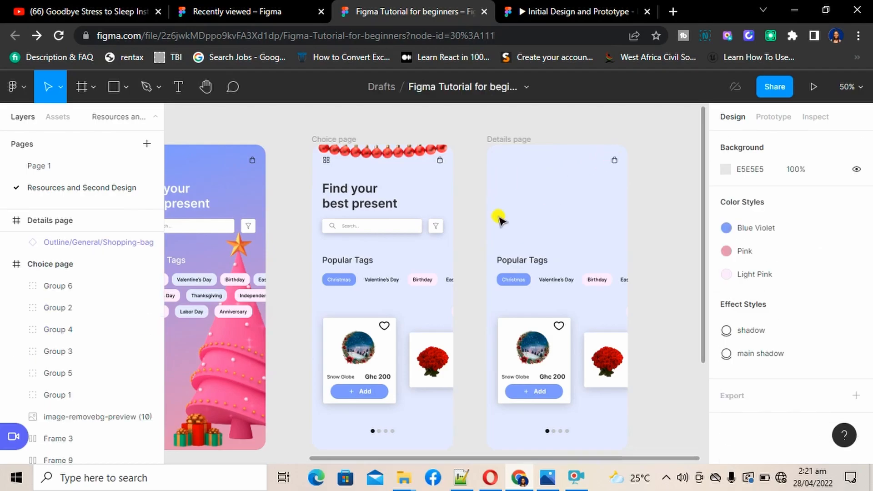
Copy the Caret left icon from Frame 1 into the Details page frame
{"action": "scroll", "coordinate": [252, 268], "scroll_direction": "left", "scroll_amount": 10}
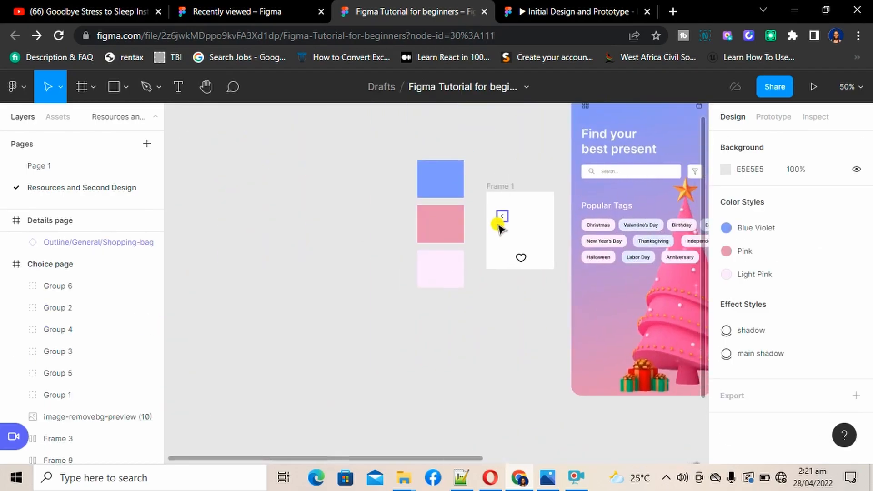
{"action": "left_click", "coordinate": [499, 225]}
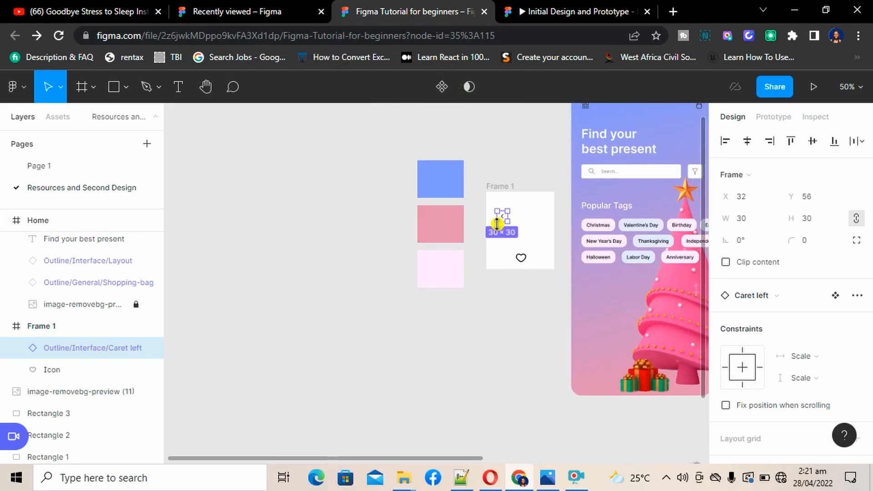
{"action": "scroll", "coordinate": [627, 238], "scroll_direction": "right", "scroll_amount": 10}
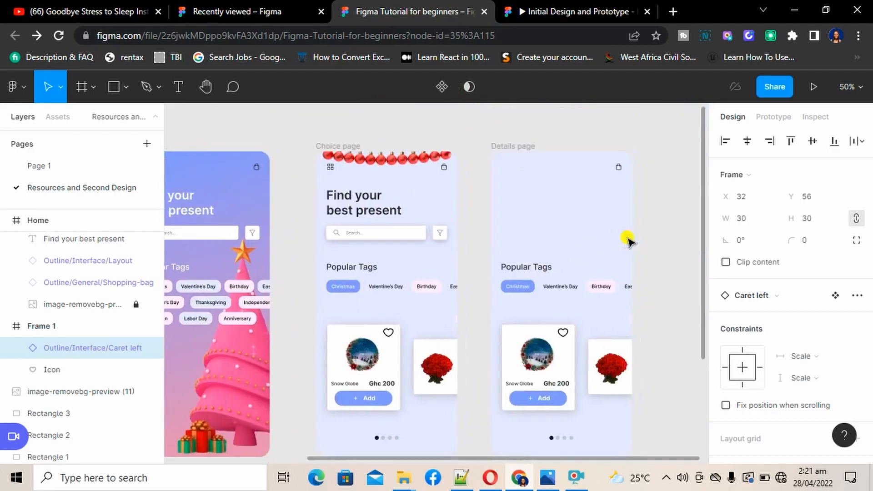
{"action": "left_click", "coordinate": [384, 177]}
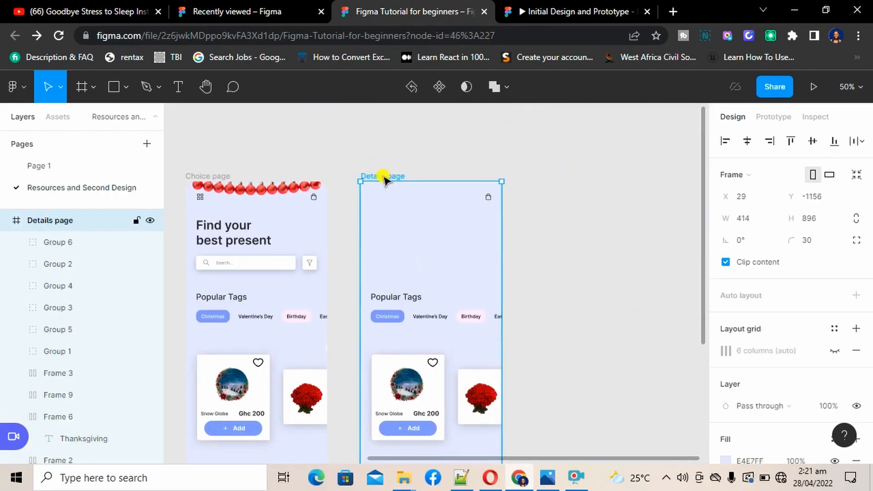
{"action": "key", "text": "ctrl+v"}
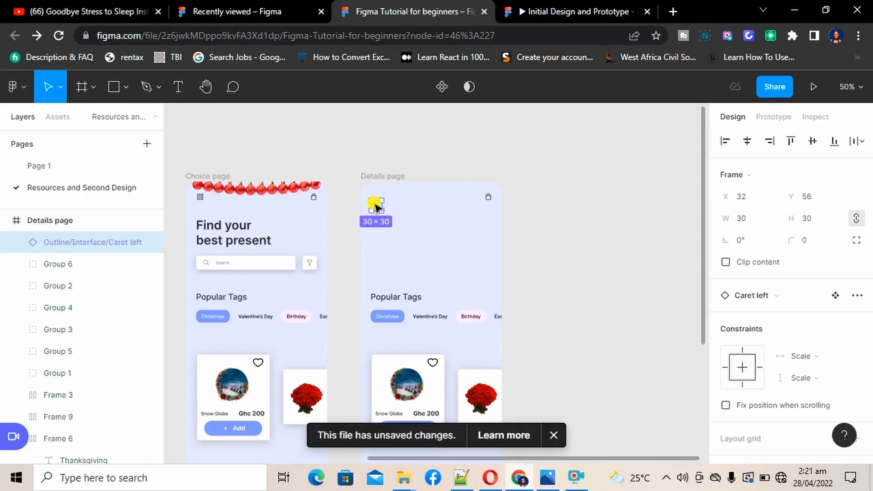
Move the Caret left icon on the Details page up to X 30, Y 20
{"action": "key", "text": "shift+0"}
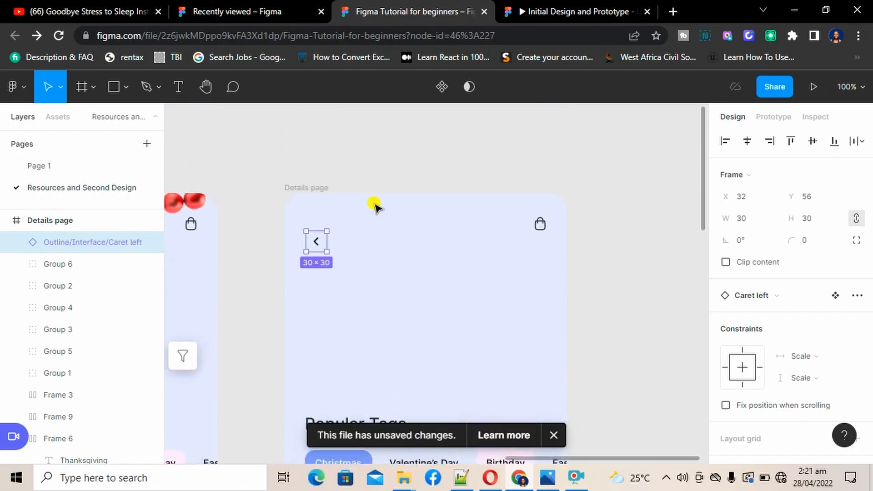
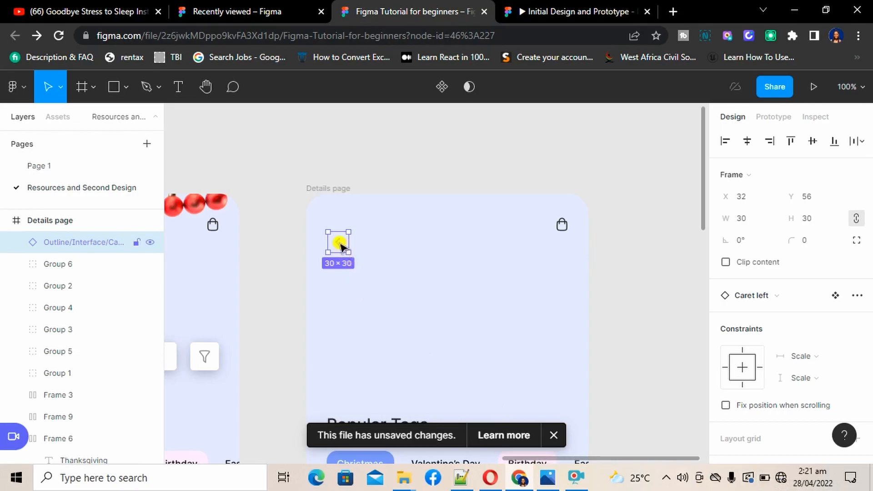
{"action": "left_click_drag", "start_coordinate": [337, 245], "coordinate": [337, 219]}
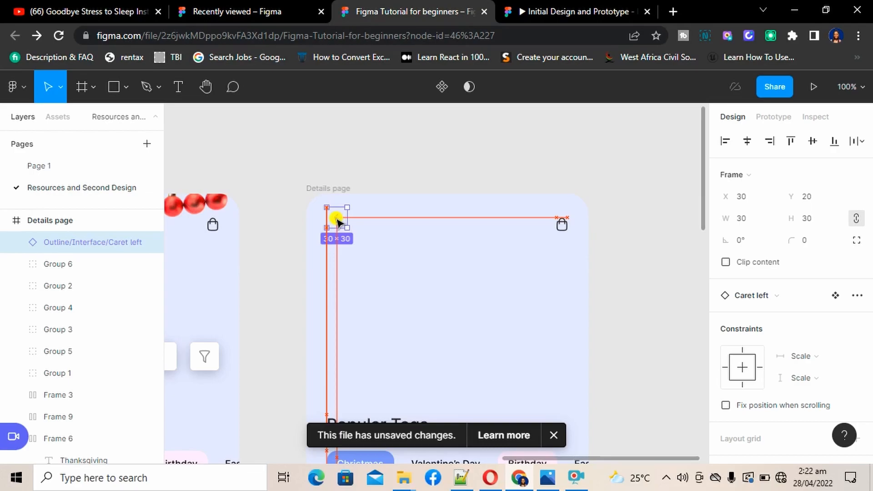
{"action": "scroll", "coordinate": [788, 415], "scroll_direction": "down", "scroll_amount": 2}
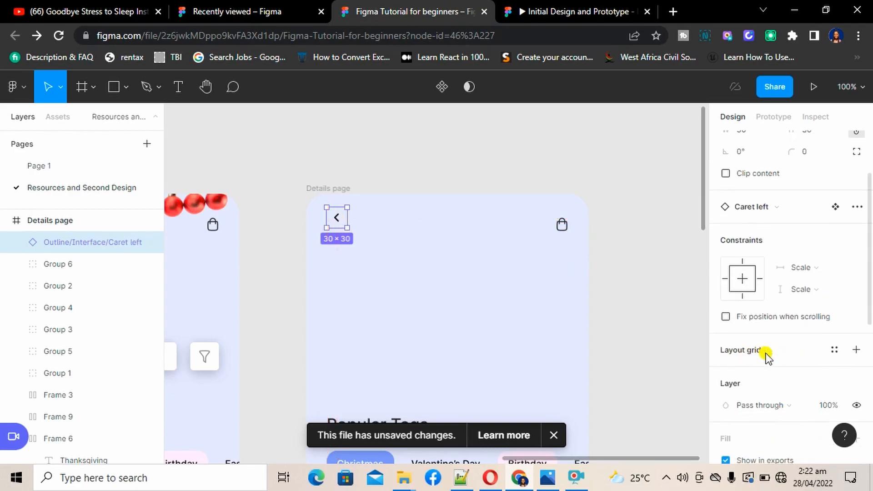
Show the Details page's layout grid and align the Caret left icon with the first column, level with the shopping bag icon
{"action": "left_click", "coordinate": [455, 285]}
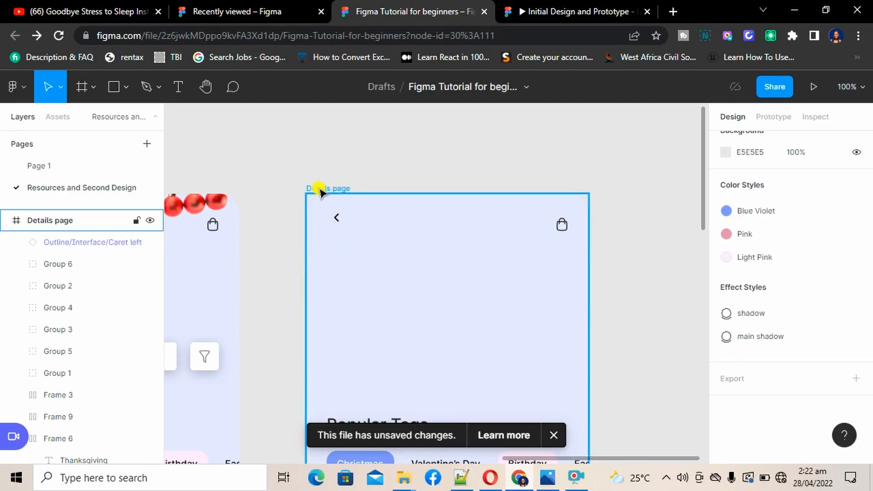
{"action": "left_click", "coordinate": [320, 188]}
{"action": "left_click", "coordinate": [834, 263]}
{"action": "left_click", "coordinate": [372, 218]}
{"action": "left_click", "coordinate": [336, 217]}
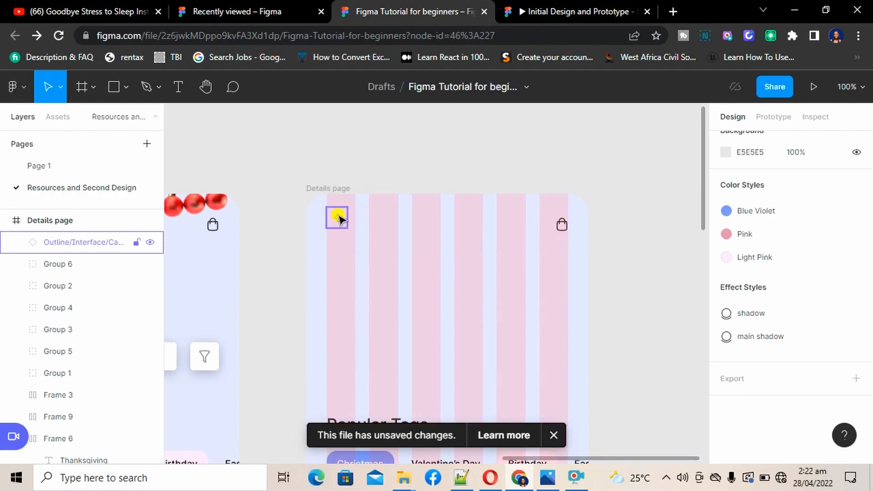
{"action": "left_click_drag", "start_coordinate": [340, 220], "coordinate": [337, 224]}
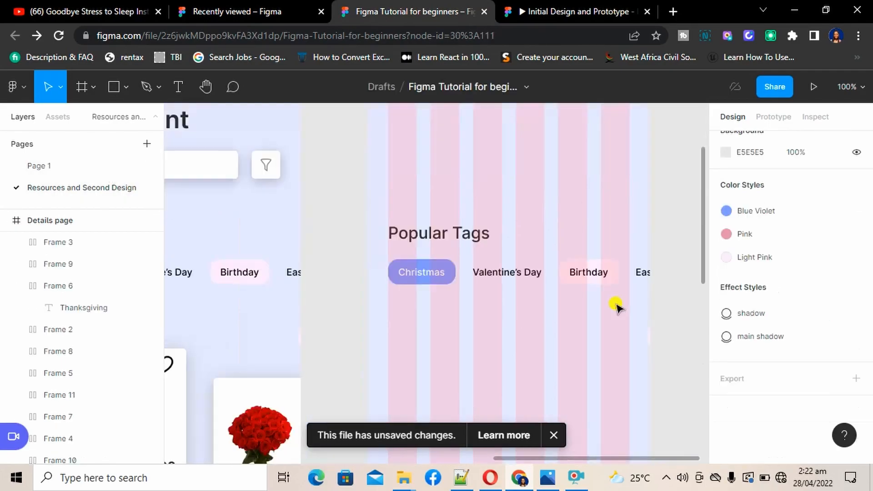
{"action": "key", "text": "ctrl+minus"}
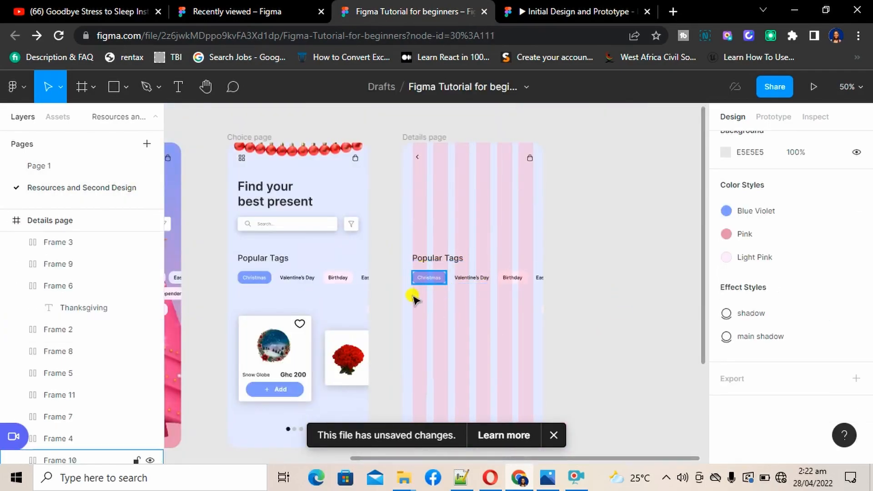
Delete the Popular Tags heading from the Details page and shift the row of tag pills sideways out of the visible frame
{"action": "left_click", "coordinate": [462, 261]}
{"action": "key", "text": "Delete"}
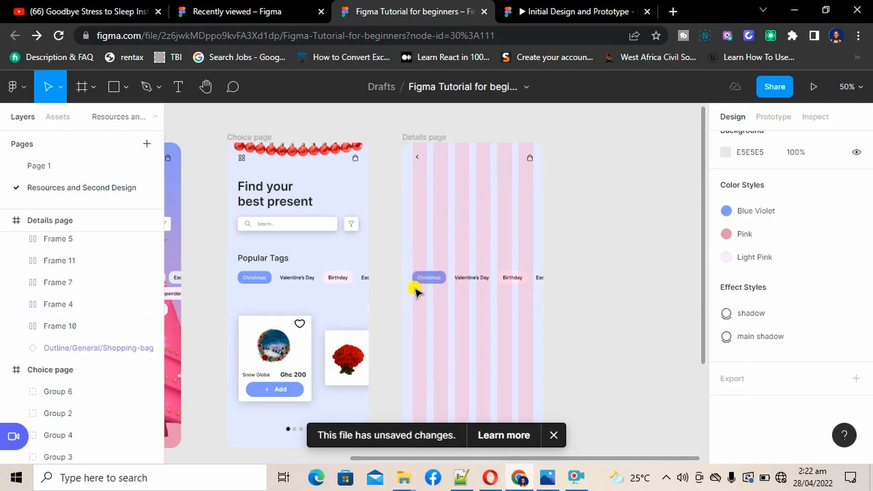
{"action": "left_click_drag", "start_coordinate": [415, 291], "coordinate": [571, 244]}
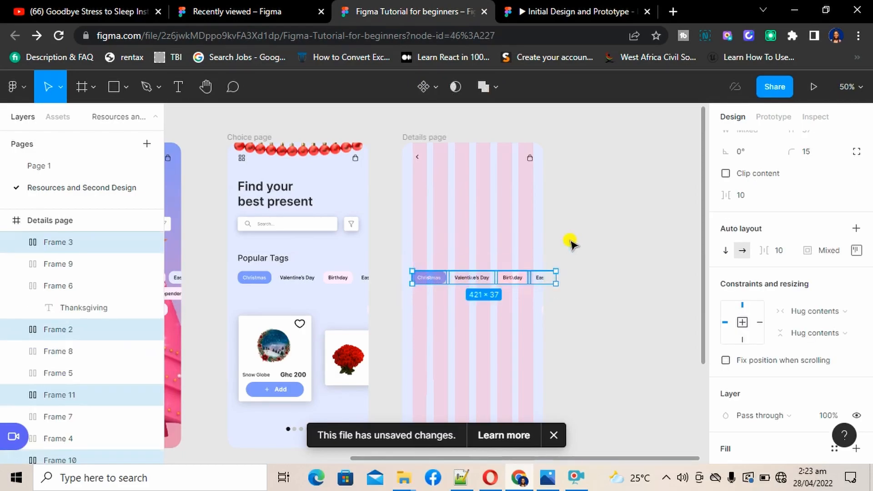
{"action": "key", "text": "shift+Right"}
{"action": "key", "text": "shift+Right"}
{"action": "key", "text": "shift+Right"}
{"action": "key", "text": "shift+Right"}
{"action": "key", "text": "shift+Right"}
{"action": "key", "text": "shift+Right"}
{"action": "key", "text": "shift+Right"}
{"action": "key", "text": "shift+Right"}
{"action": "key", "text": "shift+Right"}
{"action": "key", "text": "shift+Right"}
{"action": "key", "text": "shift+Right"}
{"action": "key", "text": "shift+Right"}
{"action": "key", "text": "shift+Right"}
{"action": "key", "text": "shift+Right"}
{"action": "key", "text": "shift+Right"}
{"action": "key", "text": "shift+Right"}
{"action": "key", "text": "shift+Right"}
{"action": "key", "text": "shift+Right"}
{"action": "key", "text": "shift+Right"}
{"action": "key", "text": "shift+Right"}
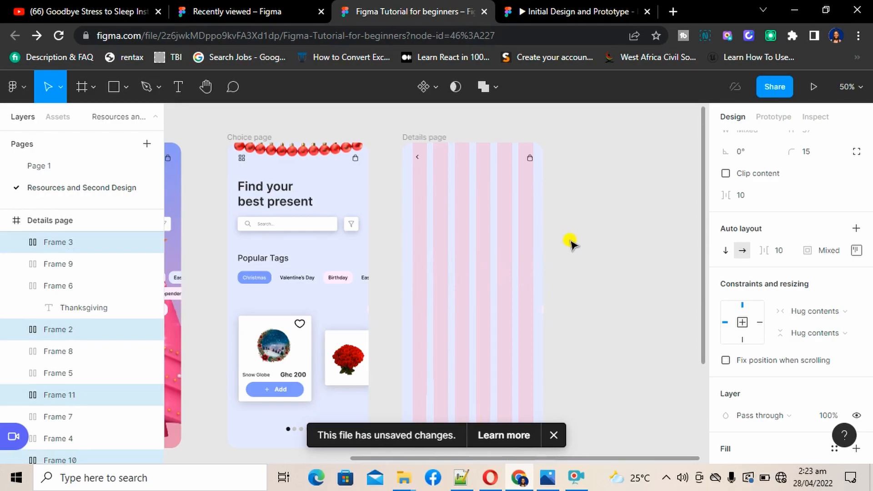
Place the loose snow globe wreath image from below the frames inside the Details page frame
{"action": "scroll", "coordinate": [445, 328], "scroll_direction": "down", "scroll_amount": 5}
{"action": "scroll", "coordinate": [445, 327], "scroll_direction": "left", "scroll_amount": 5}
{"action": "left_click", "coordinate": [321, 393]}
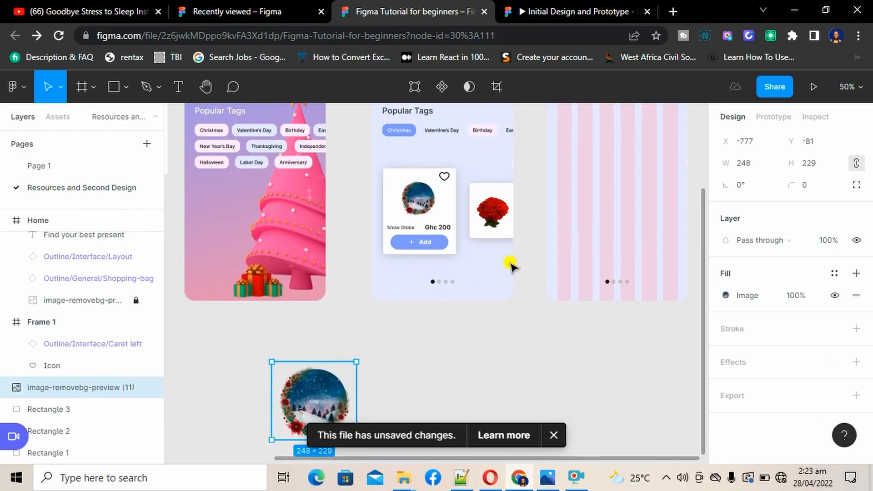
{"action": "left_click_drag", "start_coordinate": [318, 403], "coordinate": [629, 154]}
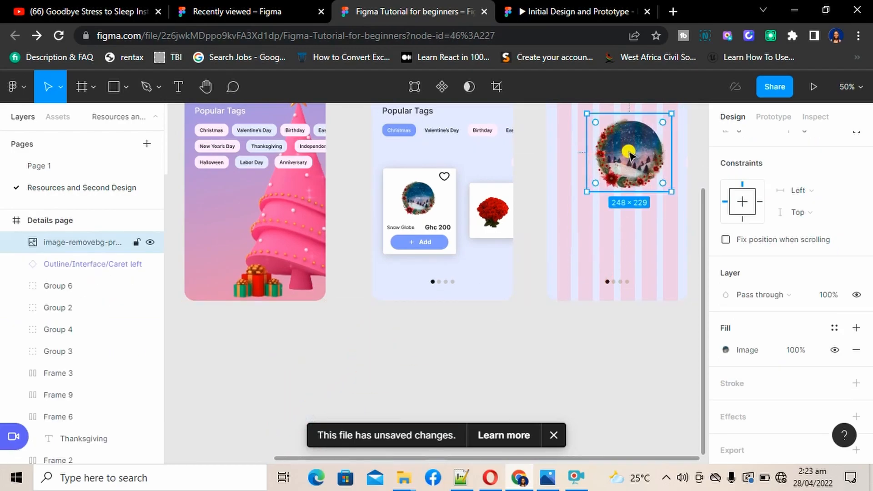
Move the snow globe image up beneath the Details page's header icons and enlarge it to about 289 × 267
{"action": "scroll", "coordinate": [619, 222], "scroll_direction": "up", "scroll_amount": 2}
{"action": "scroll", "coordinate": [619, 221], "scroll_direction": "right", "scroll_amount": 1}
{"action": "scroll", "coordinate": [620, 221], "scroll_direction": "up", "scroll_amount": 1}
{"action": "scroll", "coordinate": [620, 221], "scroll_direction": "right", "scroll_amount": 2}
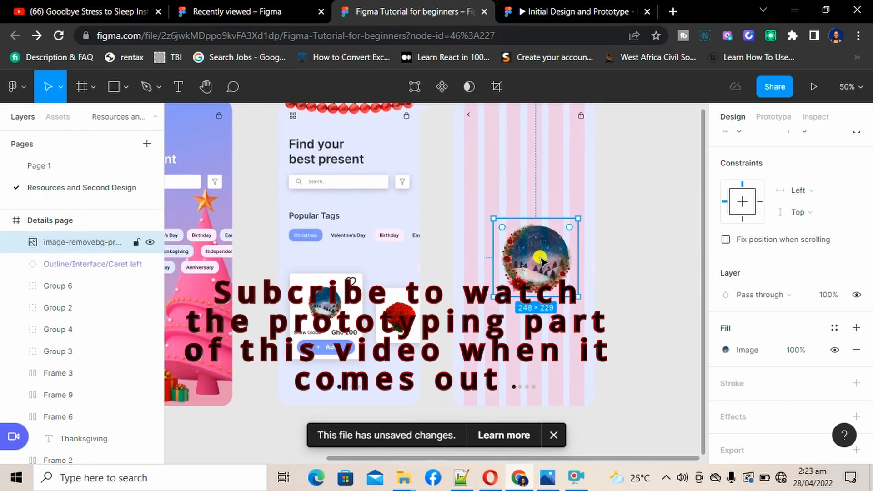
{"action": "left_click_drag", "start_coordinate": [540, 263], "coordinate": [529, 178]}
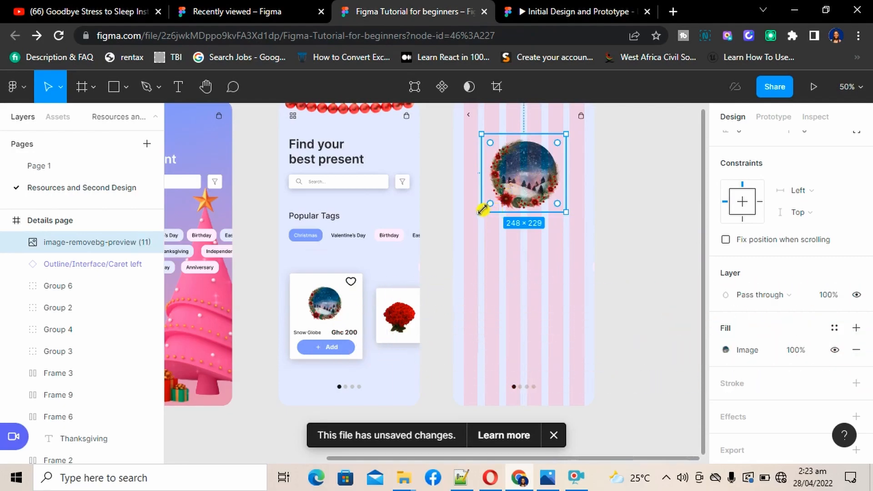
{"action": "left_click_drag", "start_coordinate": [479, 212], "coordinate": [468, 224]}
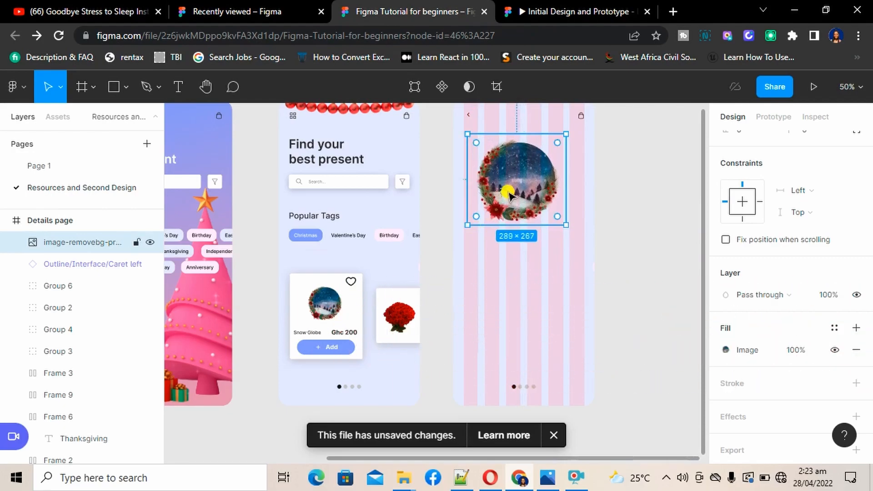
{"action": "mouse_move", "coordinate": [515, 193]}
{"action": "left_mouse_down"}
{"action": "mouse_move", "coordinate": [527, 181]}
{"action": "mouse_move", "coordinate": [522, 188]}
{"action": "left_mouse_up"}
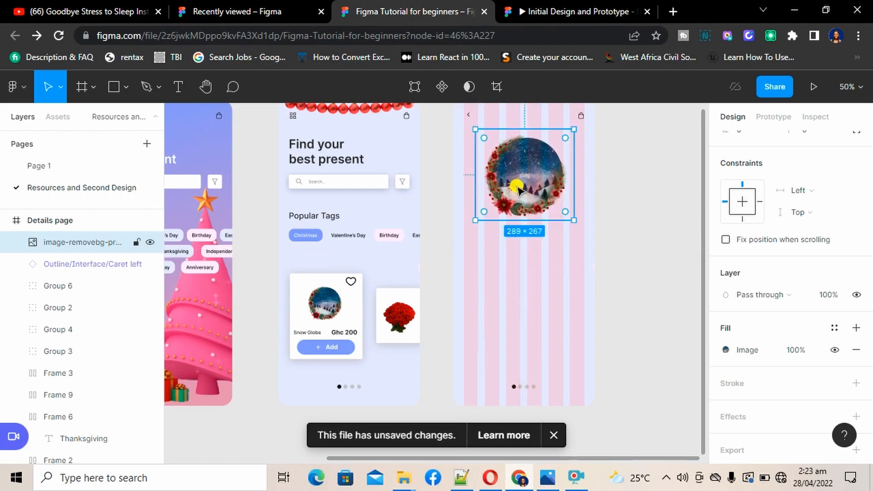
Delete the carousel dots from the Details page and shift the snow globe image slightly to the left
{"action": "left_click", "coordinate": [522, 388]}
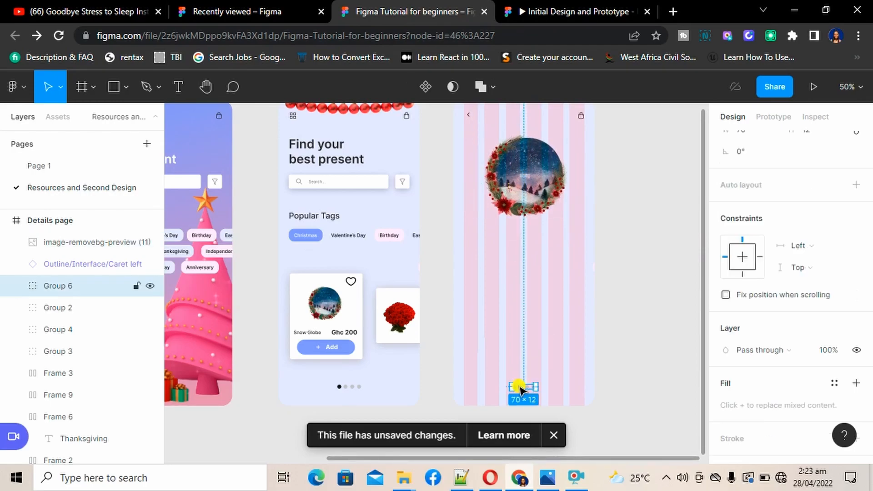
{"action": "key", "text": "Delete"}
{"action": "scroll", "coordinate": [519, 388], "scroll_direction": "up", "scroll_amount": 3}
{"action": "left_click", "coordinate": [518, 264]}
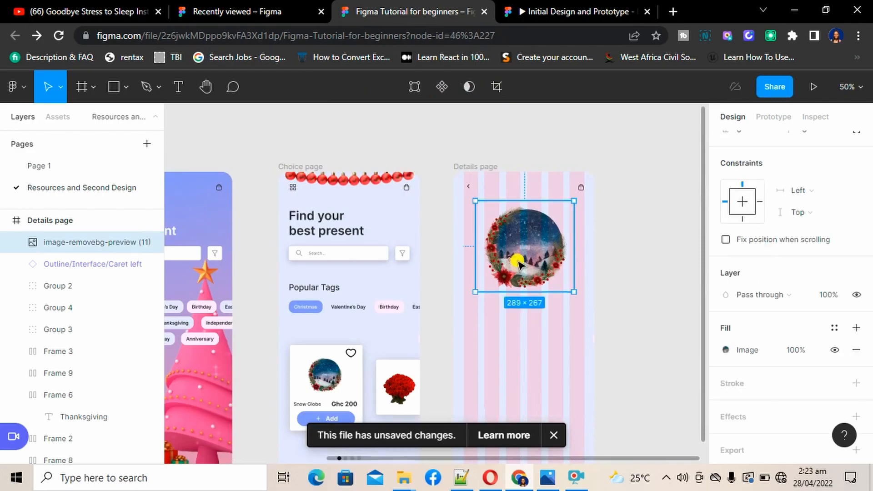
{"action": "left_click_drag", "start_coordinate": [518, 263], "coordinate": [514, 264]}
{"action": "left_click", "coordinate": [522, 354]}
Paste the copied grey snow globe description text and place it below the image on the Details page
{"action": "scroll", "coordinate": [522, 355], "scroll_direction": "down", "scroll_amount": 1}
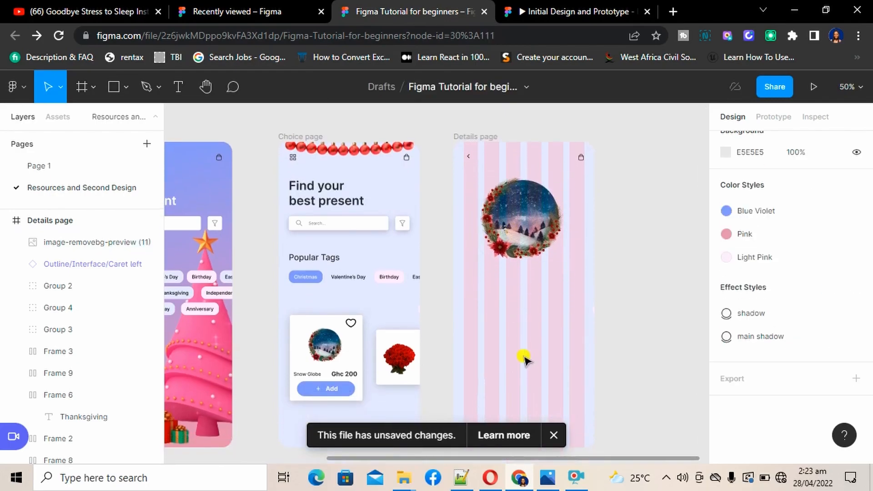
{"action": "key", "text": "ctrl+v"}
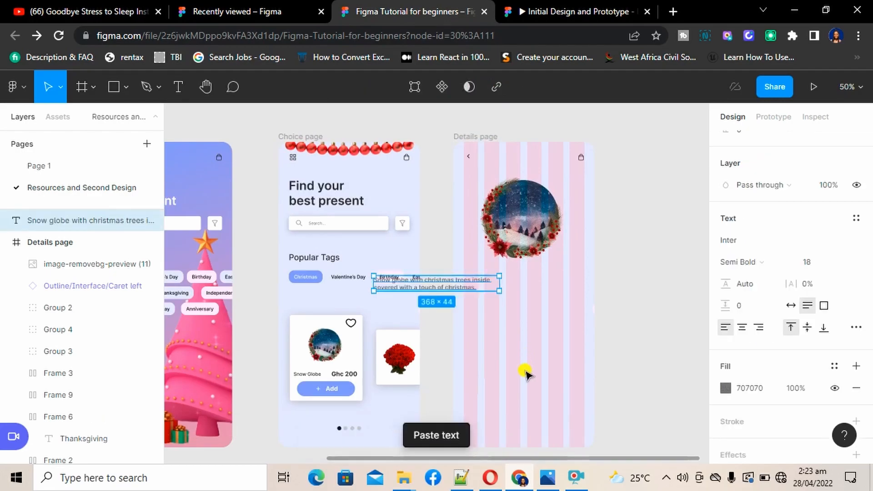
{"action": "left_click_drag", "start_coordinate": [438, 286], "coordinate": [532, 306]}
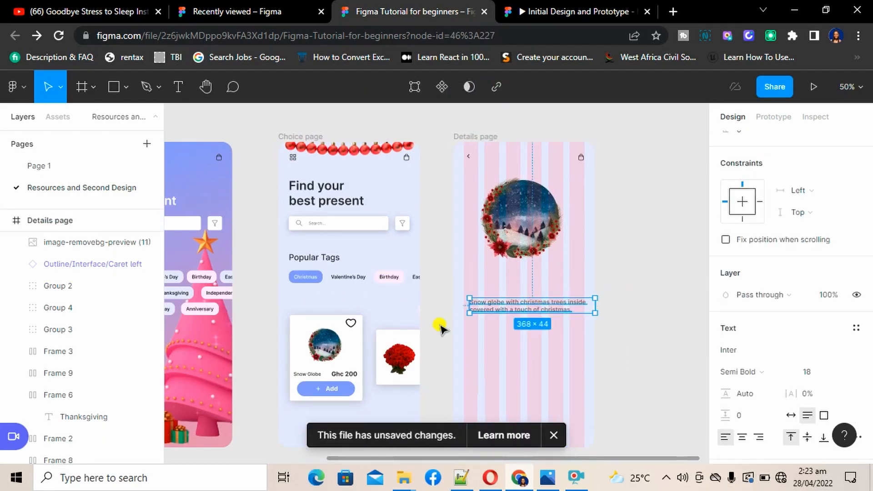
Copy the "Snow Globe" and "Ghc 20" texts from the product screen on Page 1 into the Resources and Second Design page
{"action": "left_click", "coordinate": [91, 167]}
{"action": "left_click", "coordinate": [340, 295]}
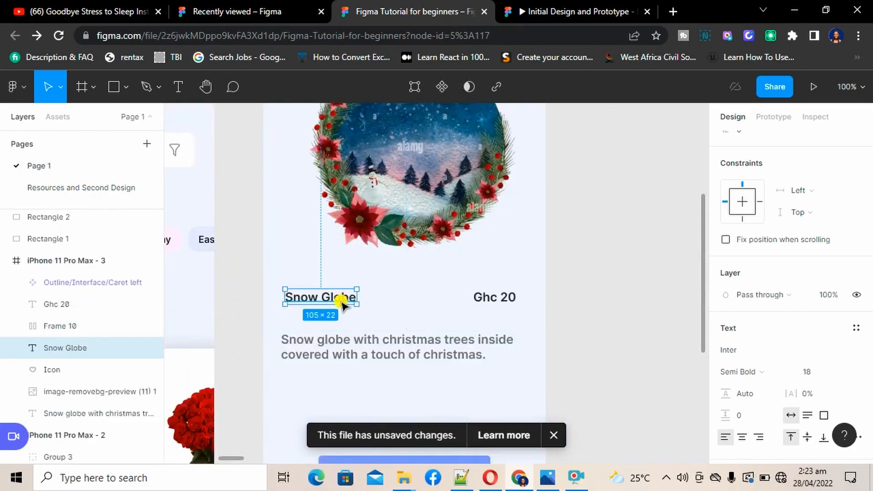
{"action": "left_click", "coordinate": [496, 294], "text": "shift"}
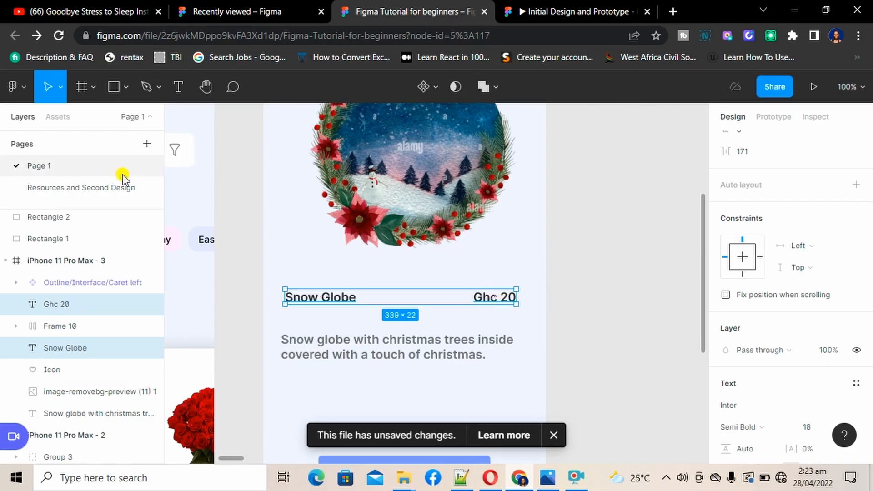
{"action": "left_click", "coordinate": [113, 190]}
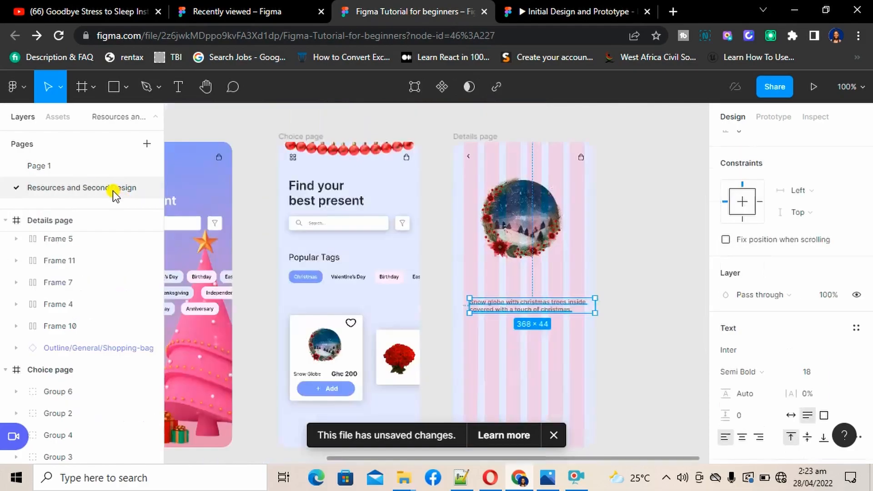
{"action": "left_click", "coordinate": [477, 135]}
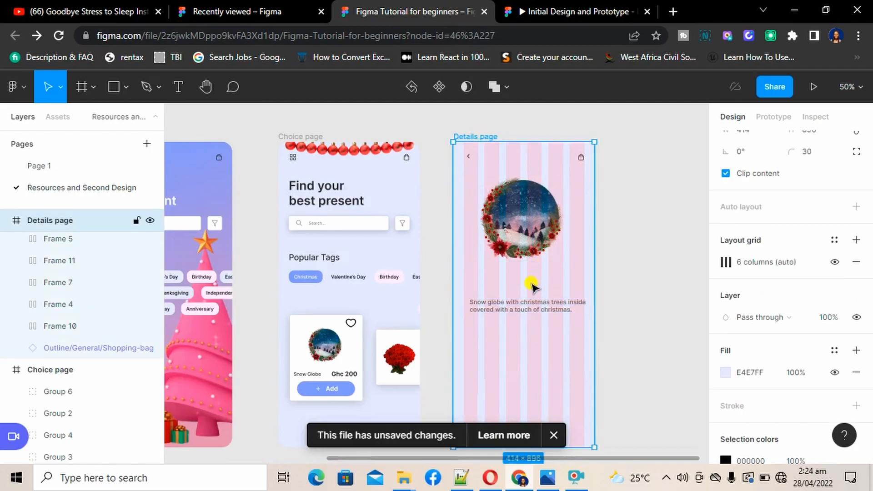
{"action": "key", "text": "Escape"}
{"action": "key", "text": "ctrl+v"}
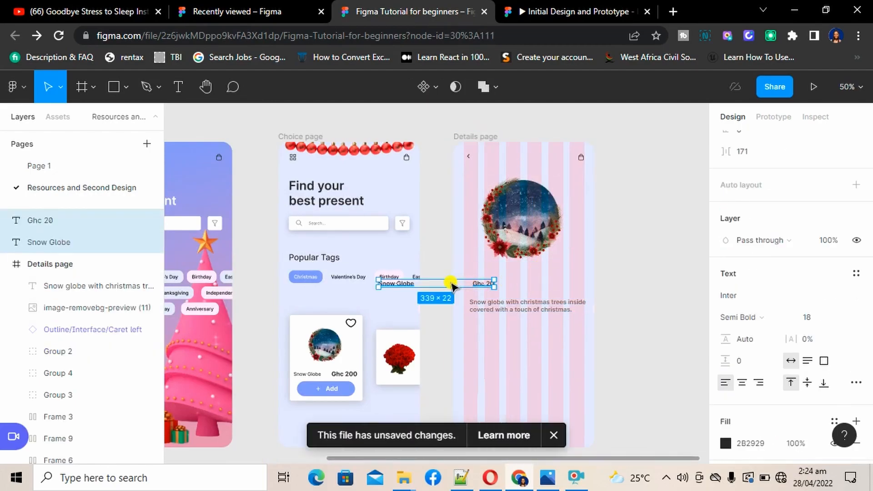
Move the pasted "Snow Globe" and "Ghc 20" texts together onto the Details page, between the image and the description
{"action": "left_click", "coordinate": [452, 287]}
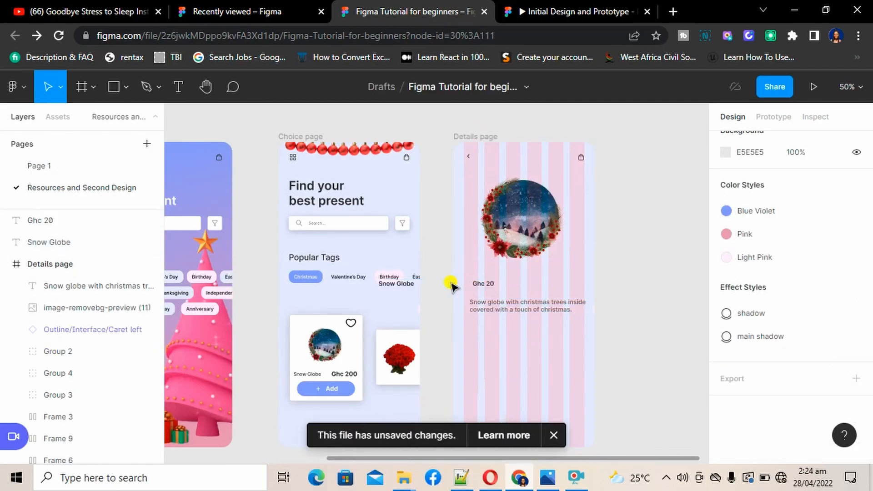
{"action": "left_click", "coordinate": [405, 282]}
{"action": "left_click", "coordinate": [484, 285], "text": "shift"}
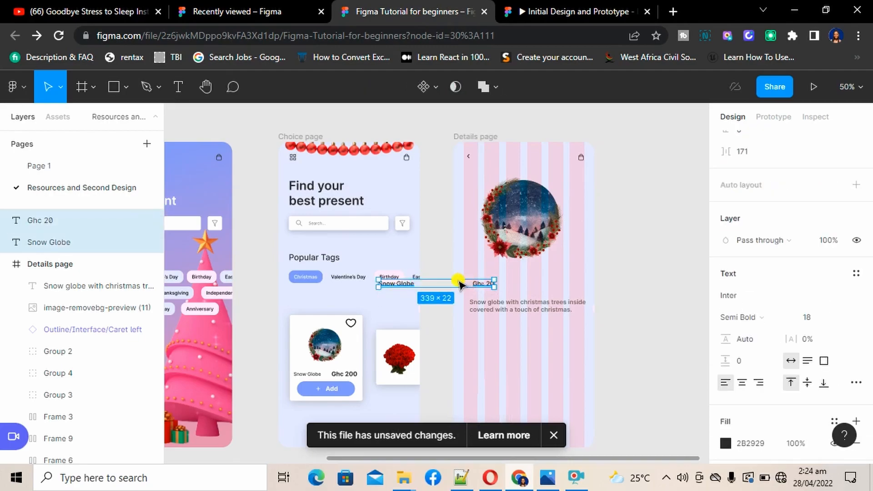
{"action": "left_click_drag", "start_coordinate": [458, 284], "coordinate": [542, 278]}
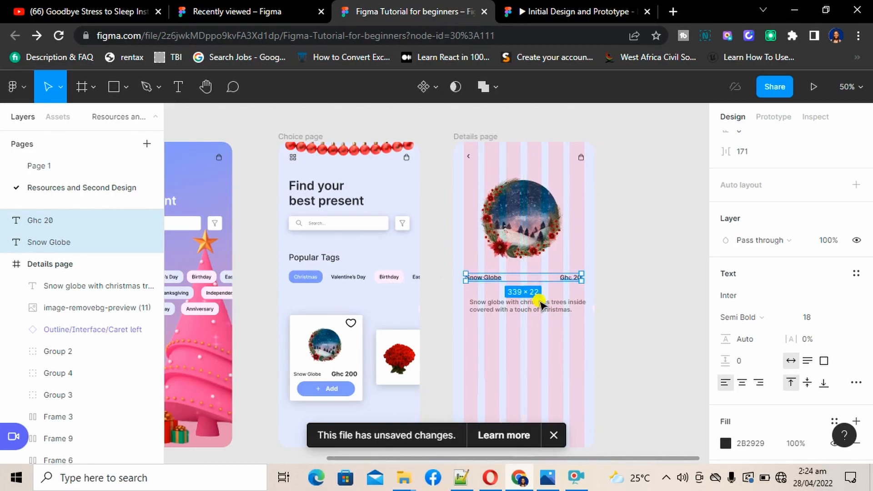
{"action": "left_click", "coordinate": [557, 376]}
Change the price on the Choice page's Snow Globe card to "Ghc 20"
{"action": "left_click", "coordinate": [312, 373]}
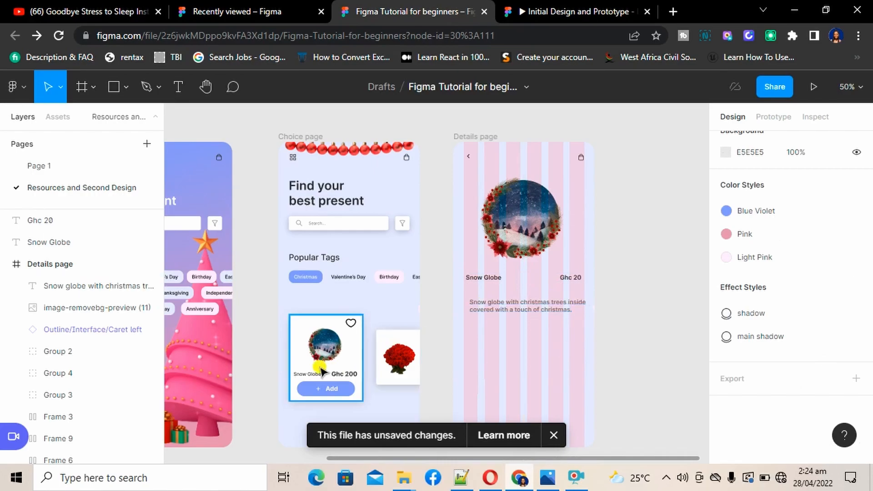
{"action": "double_click", "coordinate": [352, 376]}
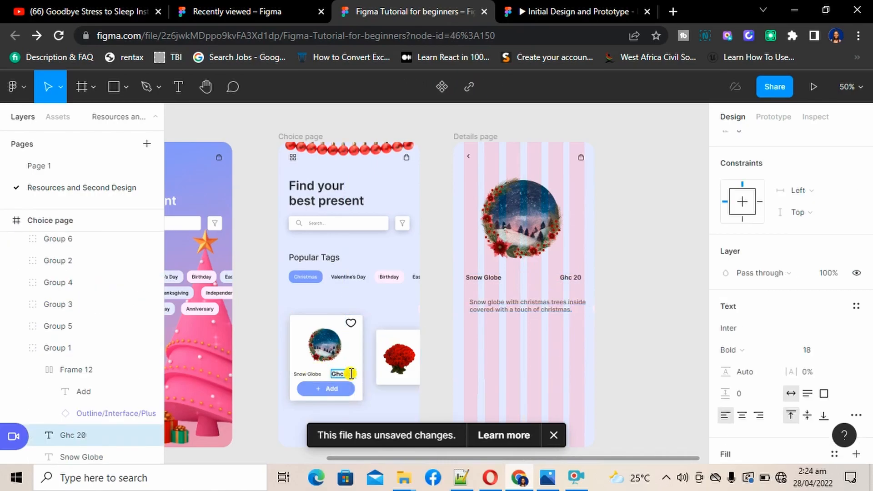
{"action": "key", "text": "Escape"}
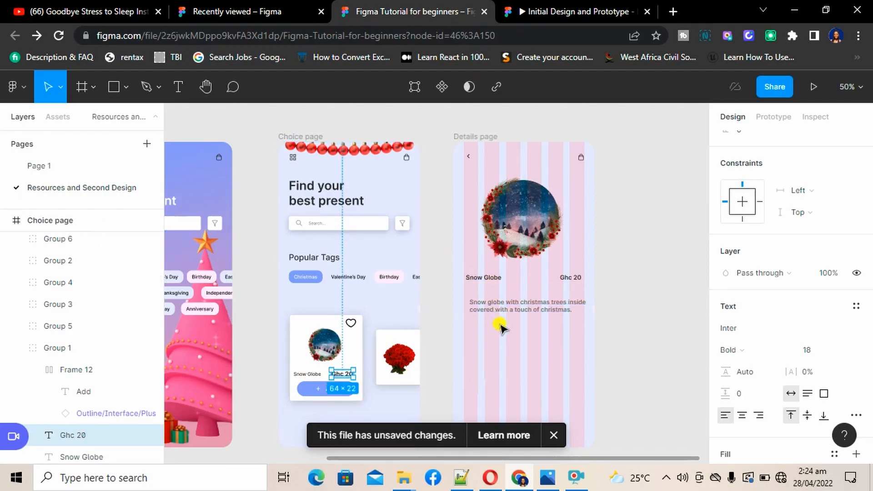
Move the description up directly beneath the Snow Globe title and nudge the snow globe image slightly to the right
{"action": "scroll", "coordinate": [500, 325], "scroll_direction": "up", "scroll_amount": 5}
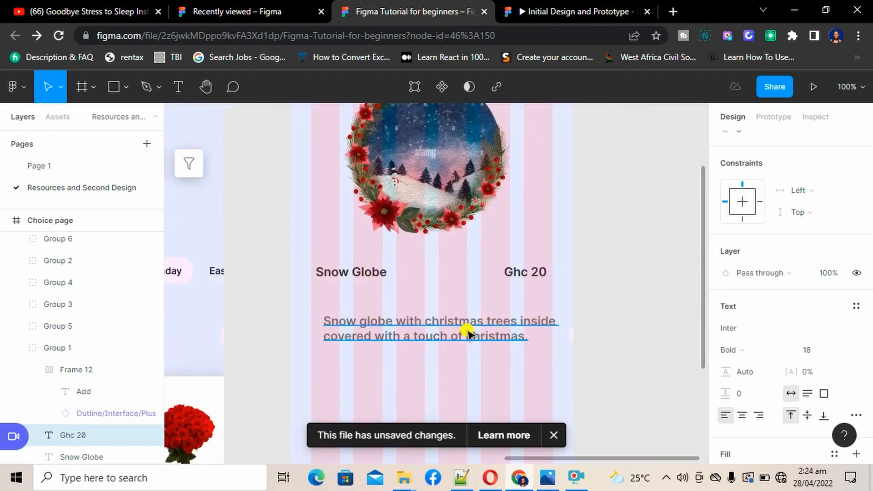
{"action": "left_click", "coordinate": [467, 334]}
{"action": "left_click_drag", "start_coordinate": [467, 335], "coordinate": [463, 309]}
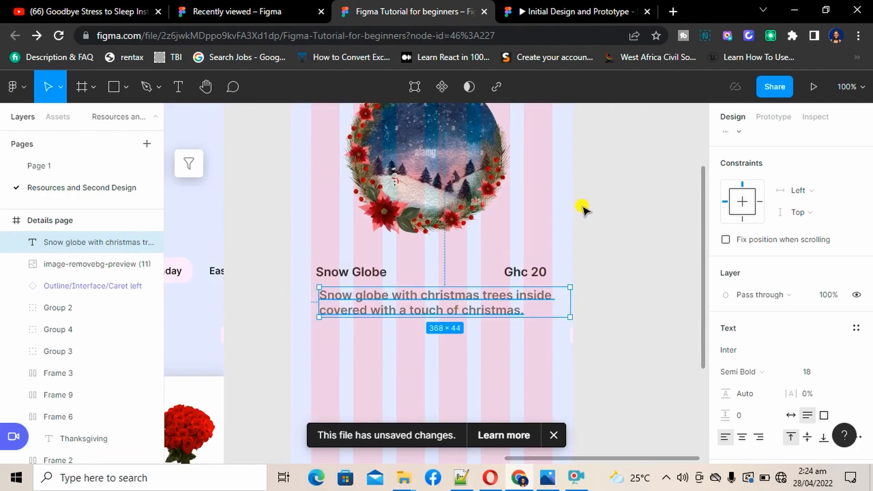
{"action": "scroll", "coordinate": [581, 207], "scroll_direction": "up", "scroll_amount": 3}
{"action": "mouse_move", "coordinate": [450, 273]}
{"action": "left_mouse_down"}
{"action": "mouse_move", "coordinate": [422, 273]}
{"action": "mouse_move", "coordinate": [451, 277]}
{"action": "left_mouse_up"}
{"action": "left_click", "coordinate": [616, 289]}
Copy the blue Add button from the Choice page's Snow Globe card into the Details page frame
{"action": "scroll", "coordinate": [616, 288], "scroll_direction": "down", "scroll_amount": 4}
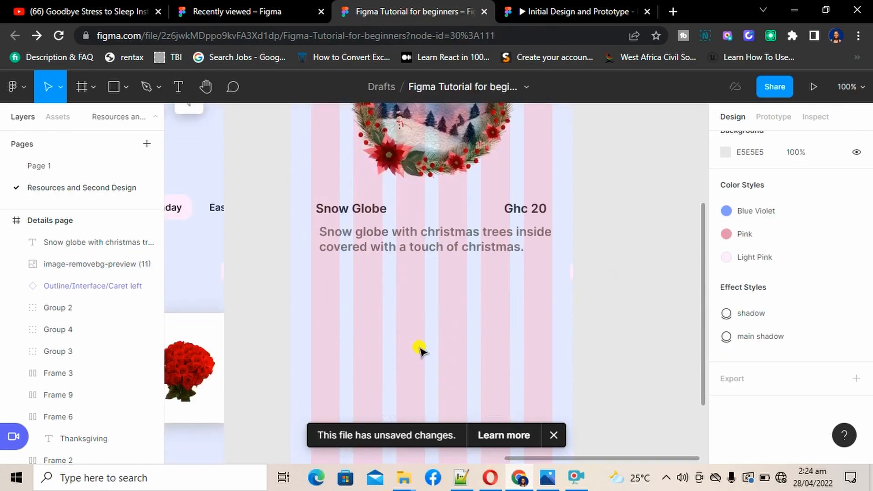
{"action": "scroll", "coordinate": [419, 347], "scroll_direction": "left", "scroll_amount": 3}
{"action": "scroll", "coordinate": [419, 347], "scroll_direction": "down", "scroll_amount": 2}
{"action": "scroll", "coordinate": [419, 348], "scroll_direction": "left", "scroll_amount": 1}
{"action": "double_click", "coordinate": [198, 369]}
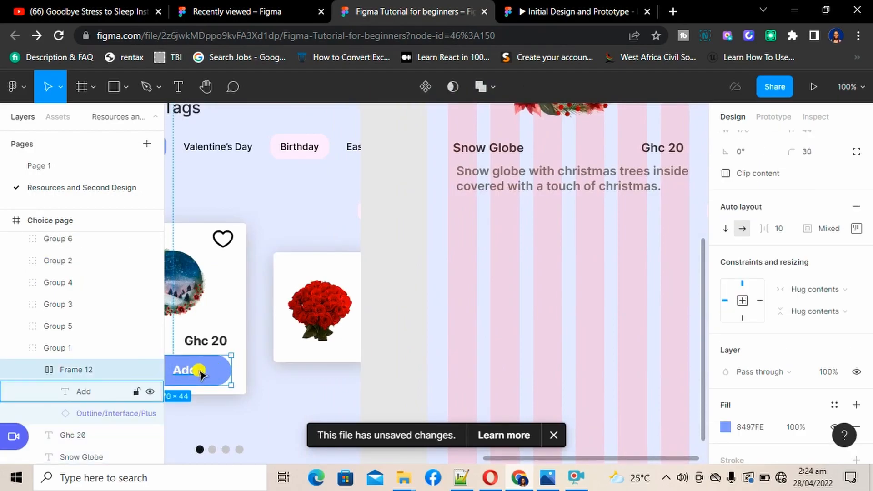
{"action": "scroll", "coordinate": [477, 301], "scroll_direction": "right", "scroll_amount": 2}
{"action": "scroll", "coordinate": [480, 302], "scroll_direction": "up", "scroll_amount": 4}
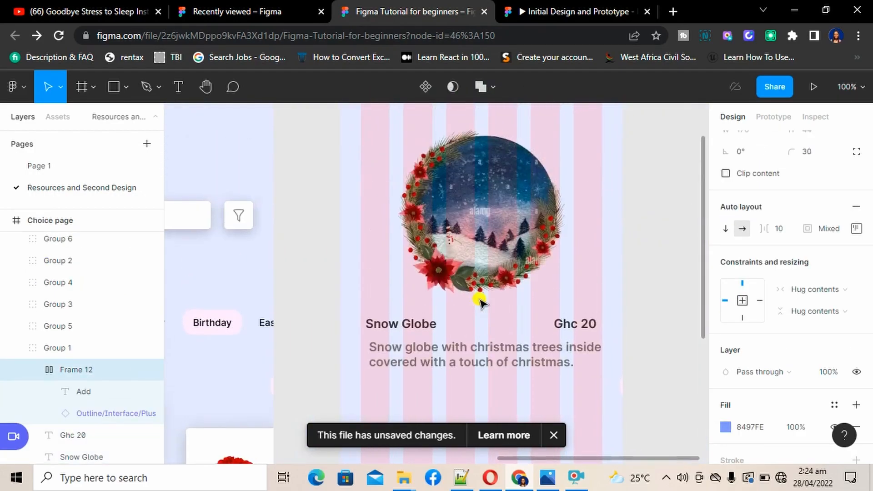
{"action": "scroll", "coordinate": [480, 302], "scroll_direction": "up", "scroll_amount": 2}
{"action": "left_click", "coordinate": [353, 124]}
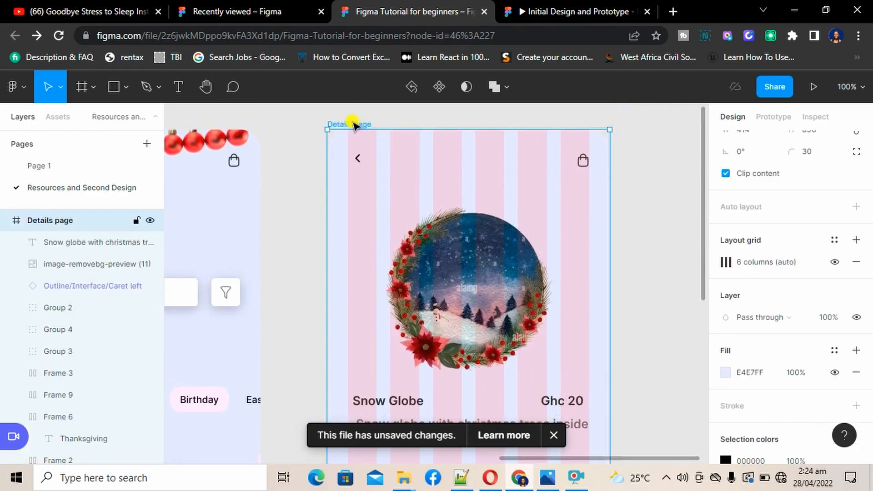
{"action": "key", "text": "ctrl+v"}
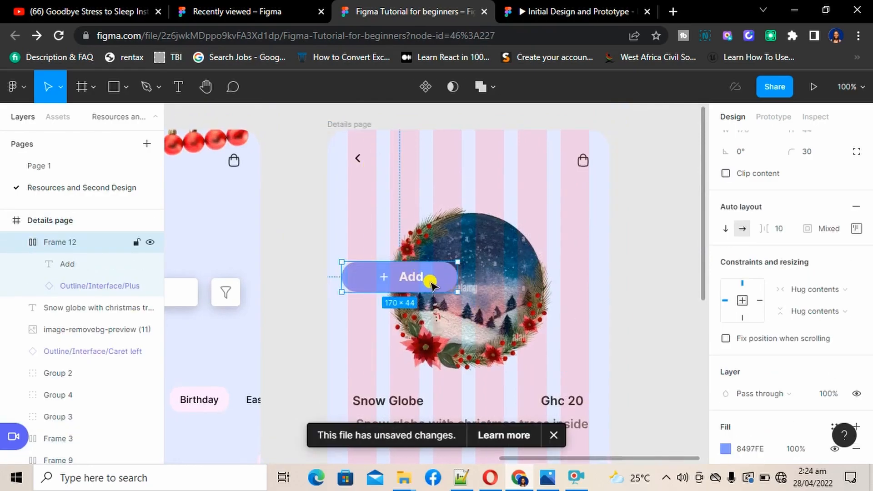
Move the Add button below the description, centred across the Details page, and keep the whole button selected
{"action": "left_click_drag", "start_coordinate": [432, 300], "coordinate": [477, 389]}
{"action": "double_click", "coordinate": [475, 389]}
{"action": "double_click", "coordinate": [473, 392]}
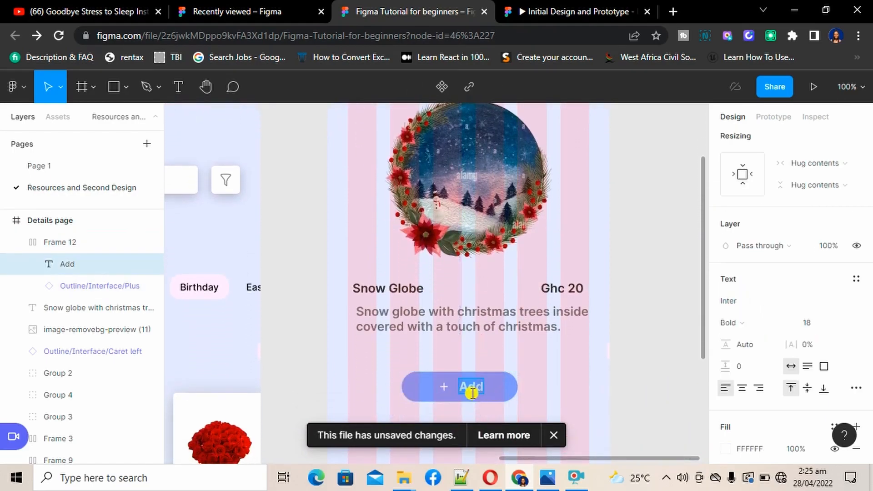
{"action": "left_click", "coordinate": [569, 364]}
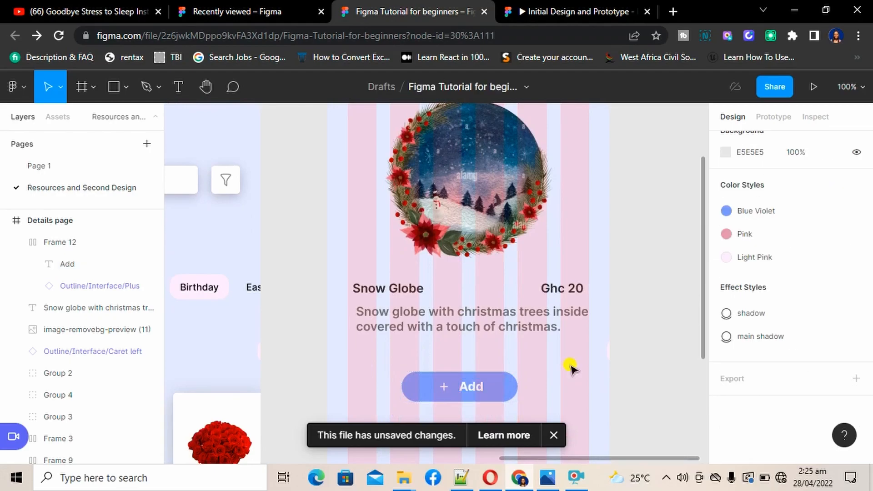
{"action": "left_click", "coordinate": [509, 385]}
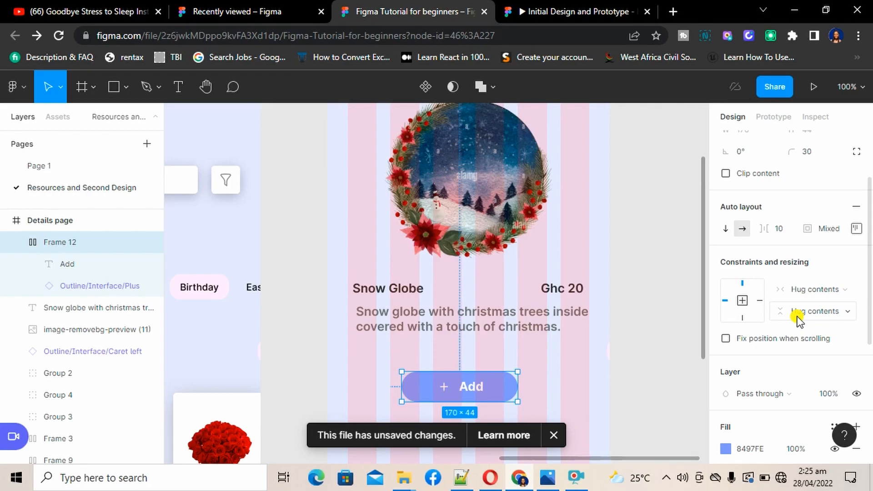
Set the Add button's left and right auto layout padding to 80 each
{"action": "scroll", "coordinate": [781, 383], "scroll_direction": "down", "scroll_amount": 3}
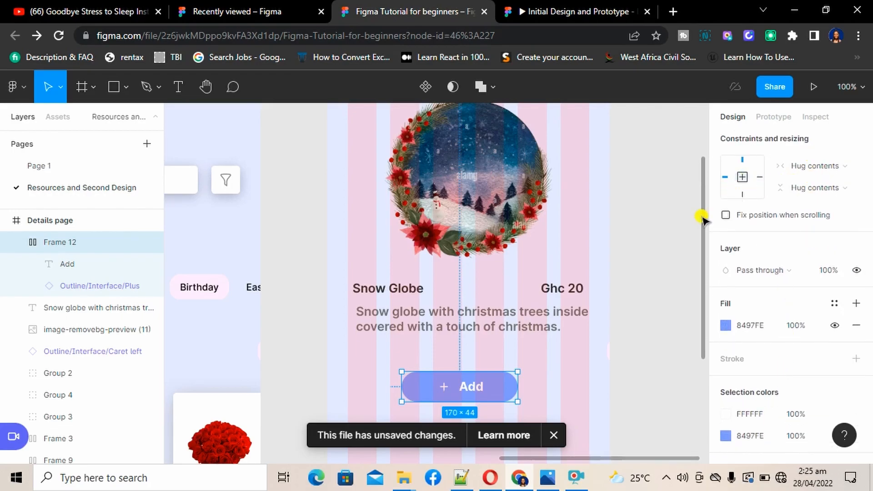
{"action": "scroll", "coordinate": [784, 176], "scroll_direction": "up", "scroll_amount": 2}
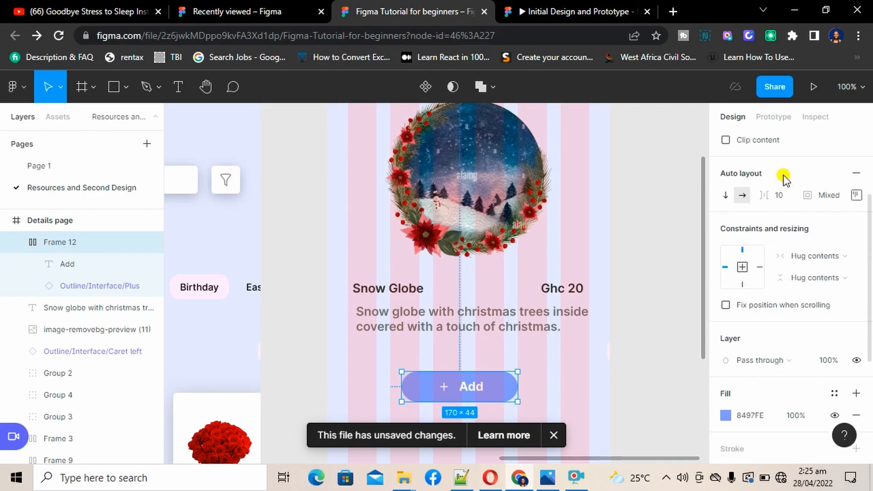
{"action": "left_click", "coordinate": [857, 196]}
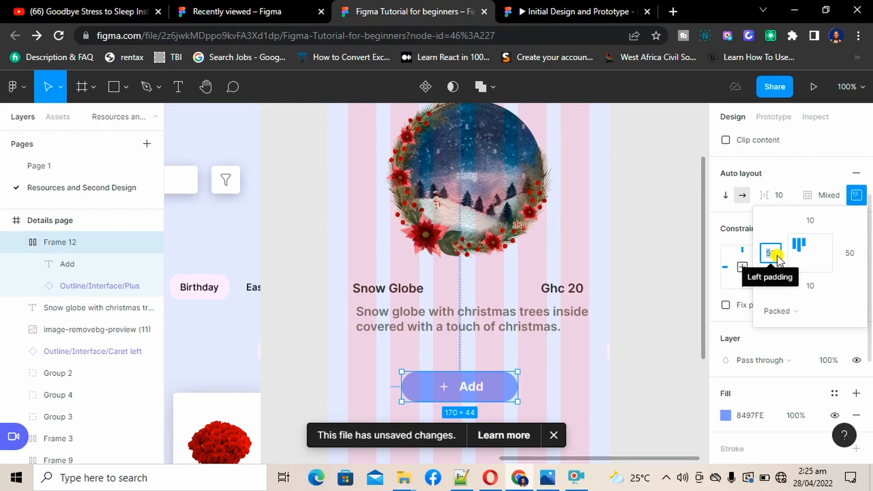
{"action": "type", "text": "80"}
{"action": "key", "text": "Return"}
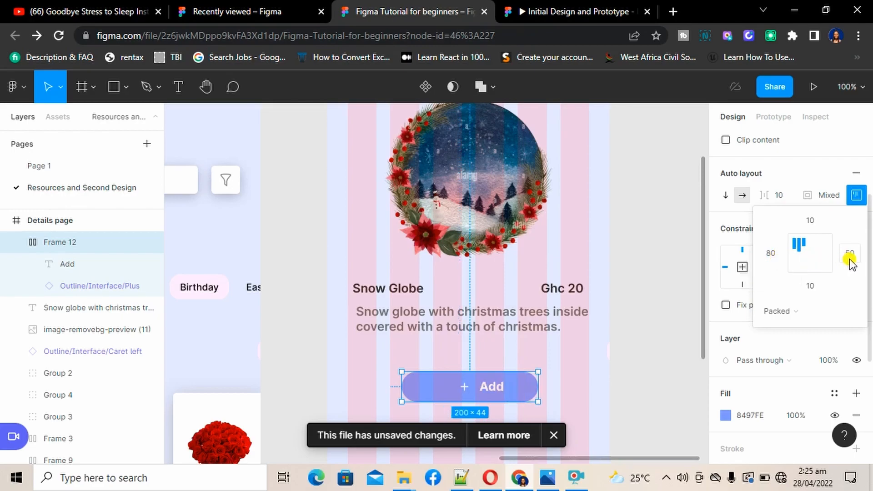
{"action": "type", "text": "80"}
{"action": "key", "text": "Return"}
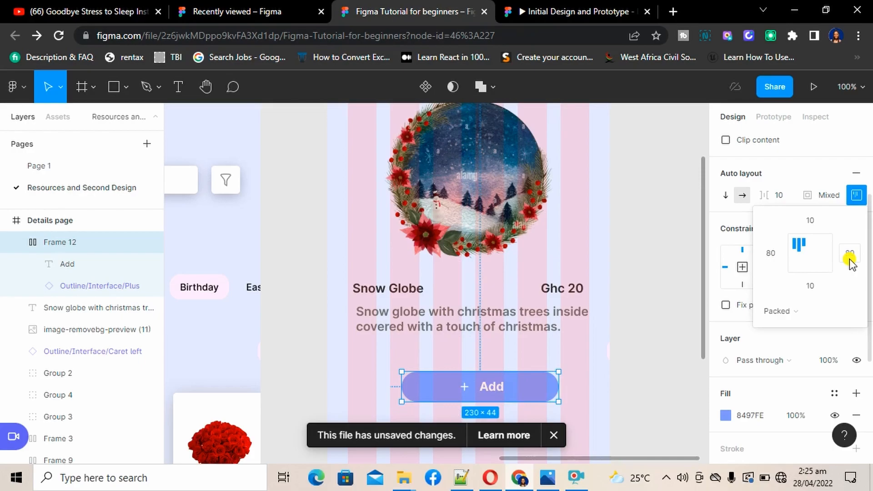
Centre the widened Add button horizontally within the Details page frame
{"action": "left_click", "coordinate": [572, 353]}
{"action": "left_click", "coordinate": [489, 383]}
{"action": "left_click_drag", "start_coordinate": [489, 384], "coordinate": [464, 385]}
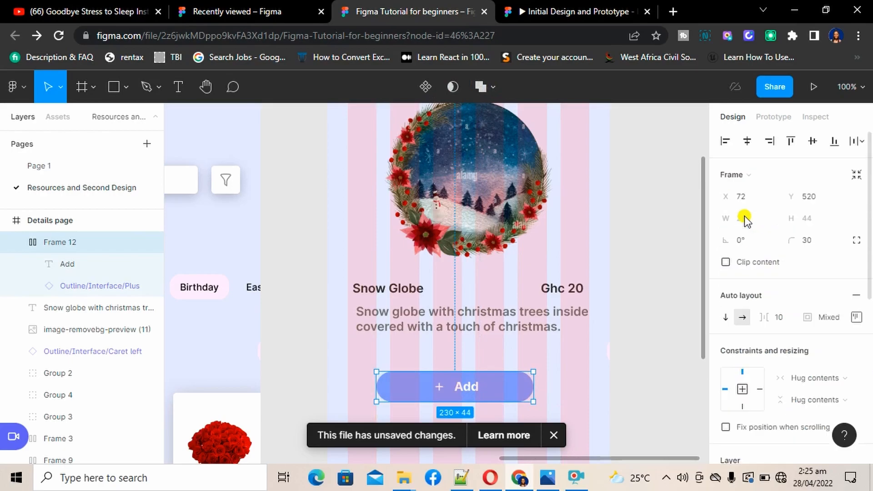
{"action": "left_click", "coordinate": [746, 141]}
Hide the six-column layout grid on the Details page frame and check the whole page without it
{"action": "scroll", "coordinate": [609, 182], "scroll_direction": "up", "scroll_amount": 5}
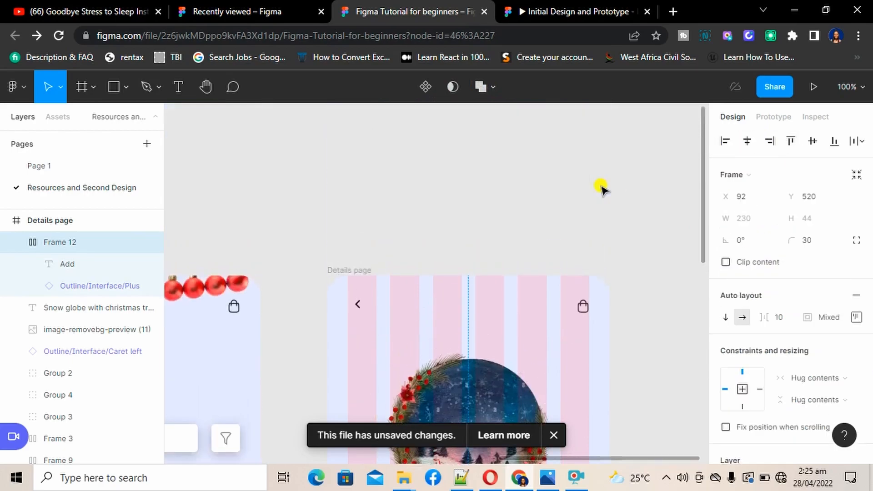
{"action": "left_click", "coordinate": [328, 272]}
{"action": "left_click", "coordinate": [835, 351]}
{"action": "scroll", "coordinate": [657, 333], "scroll_direction": "down", "scroll_amount": 8}
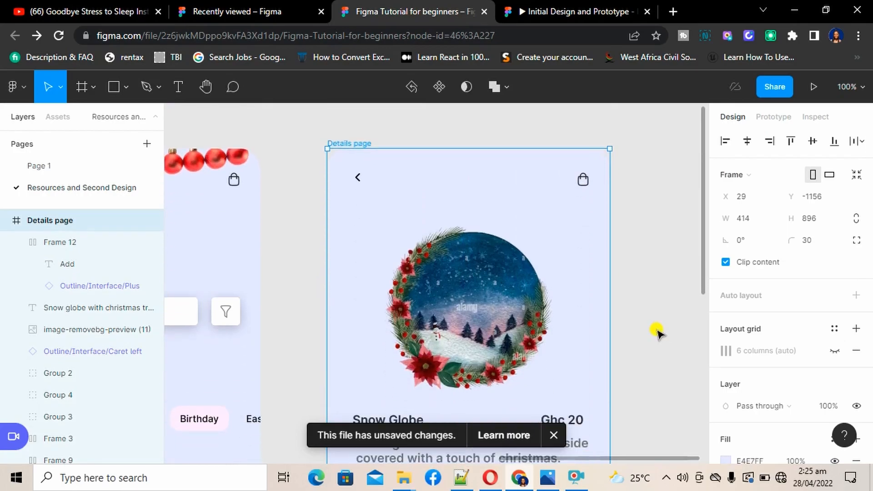
{"action": "scroll", "coordinate": [657, 333], "scroll_direction": "down", "scroll_amount": 7}
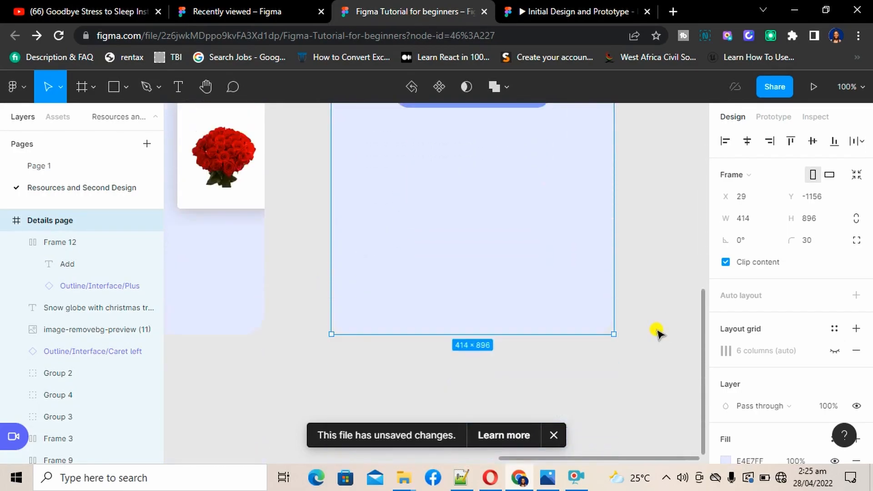
{"action": "scroll", "coordinate": [656, 333], "scroll_direction": "up", "scroll_amount": 8}
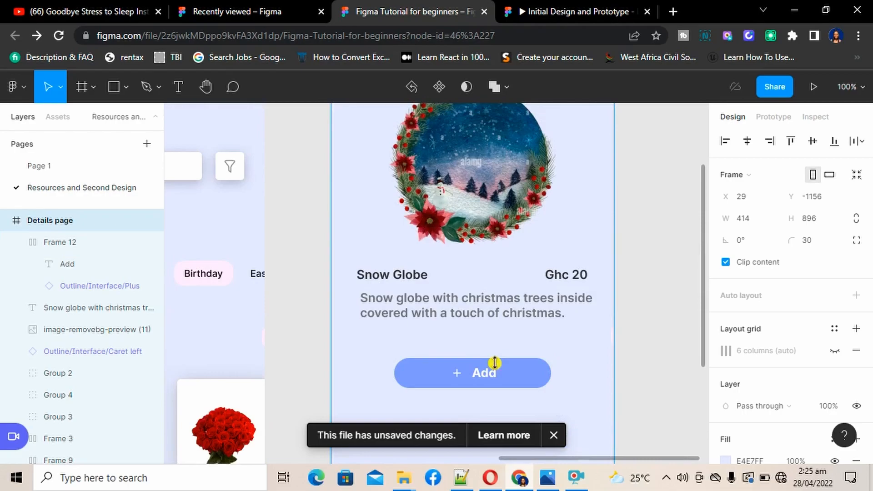
Nudge the Add button straight down to leave more space below the description, keeping it centred
{"action": "left_click", "coordinate": [494, 363]}
{"action": "left_click_drag", "start_coordinate": [495, 362], "coordinate": [496, 367]}
{"action": "key", "text": "Down"}
{"action": "key", "text": "Down"}
{"action": "key", "text": "Down"}
{"action": "key", "text": "Down"}
{"action": "key", "text": "Down"}
{"action": "key", "text": "Down"}
{"action": "key", "text": "Down"}
{"action": "key", "text": "Down"}
{"action": "key", "text": "Down"}
{"action": "key", "text": "Down"}
{"action": "key", "text": "Down"}
{"action": "key", "text": "Down"}
{"action": "key", "text": "Down"}
{"action": "key", "text": "Down"}
{"action": "key", "text": "Down"}
{"action": "key", "text": "Down"}
{"action": "key", "text": "Down"}
{"action": "key", "text": "Down"}
{"action": "key", "text": "Down"}
{"action": "key", "text": "Down"}
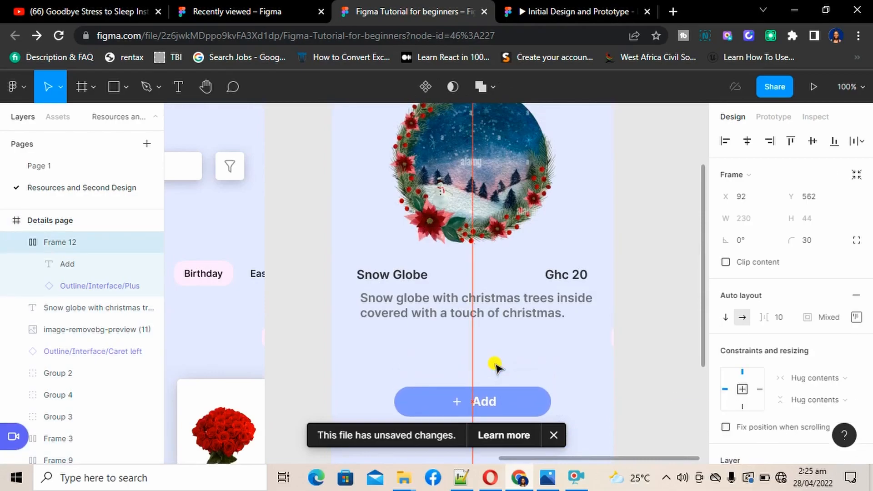
Nudge the snow globe description down to widen the gap beneath the title and price, and deselect it
{"action": "left_click", "coordinate": [493, 316]}
{"action": "key", "text": "Down"}
{"action": "key", "text": "Down"}
{"action": "key", "text": "Down"}
{"action": "key", "text": "Down"}
{"action": "key", "text": "Down"}
{"action": "key", "text": "Down"}
{"action": "key", "text": "Down"}
{"action": "key", "text": "Down"}
{"action": "key", "text": "Down"}
{"action": "key", "text": "Down"}
{"action": "key", "text": "Down"}
{"action": "key", "text": "Down"}
{"action": "key", "text": "Down"}
{"action": "key", "text": "Down"}
{"action": "key", "text": "Down"}
{"action": "key", "text": "Down"}
{"action": "key", "text": "Down"}
{"action": "key", "text": "Down"}
{"action": "key", "text": "Down"}
{"action": "key", "text": "Down"}
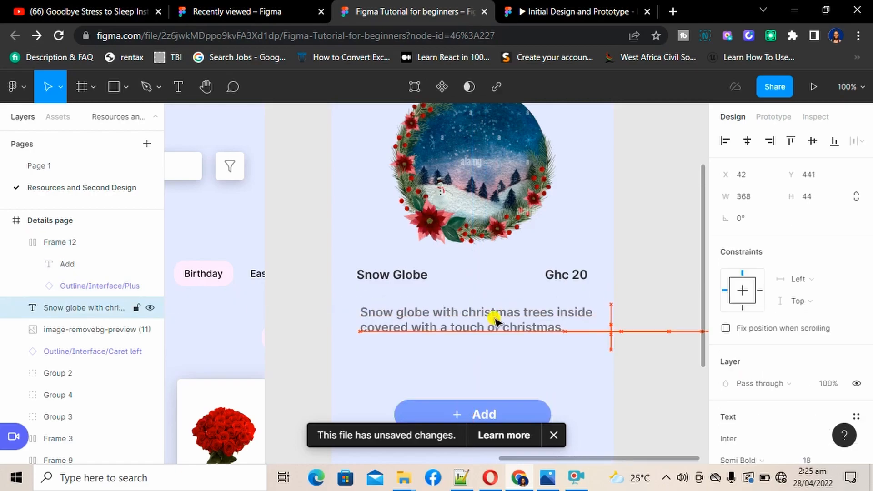
{"action": "key", "text": "Up"}
{"action": "key", "text": "Up"}
{"action": "key", "text": "Up"}
{"action": "key", "text": "Up"}
{"action": "key", "text": "Up"}
{"action": "key", "text": "Up"}
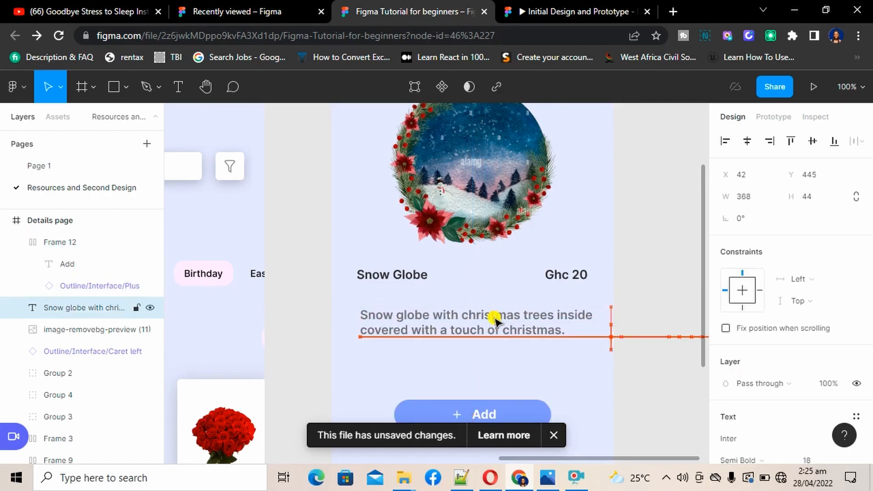
{"action": "left_click", "coordinate": [612, 247]}
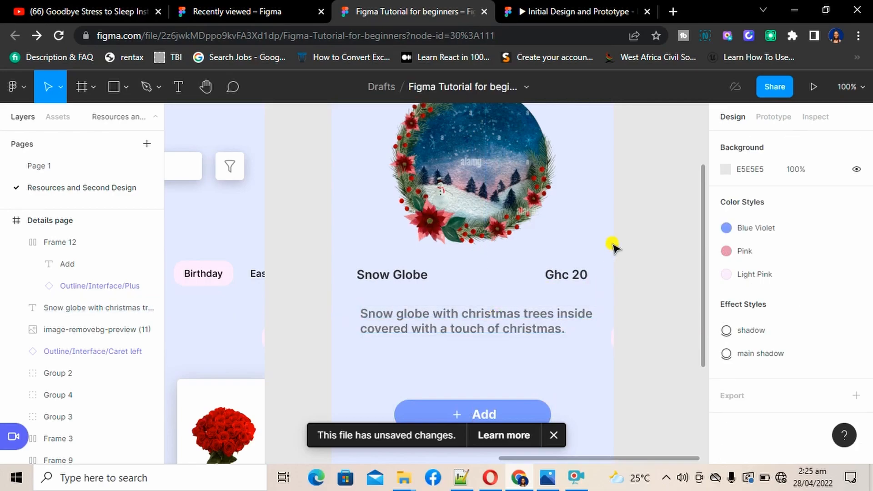
Review the finished Details page and compare it with the Choice page and Home page designs
{"action": "scroll", "coordinate": [613, 246], "scroll_direction": "down", "scroll_amount": 5}
{"action": "scroll", "coordinate": [613, 247], "scroll_direction": "up", "scroll_amount": 8}
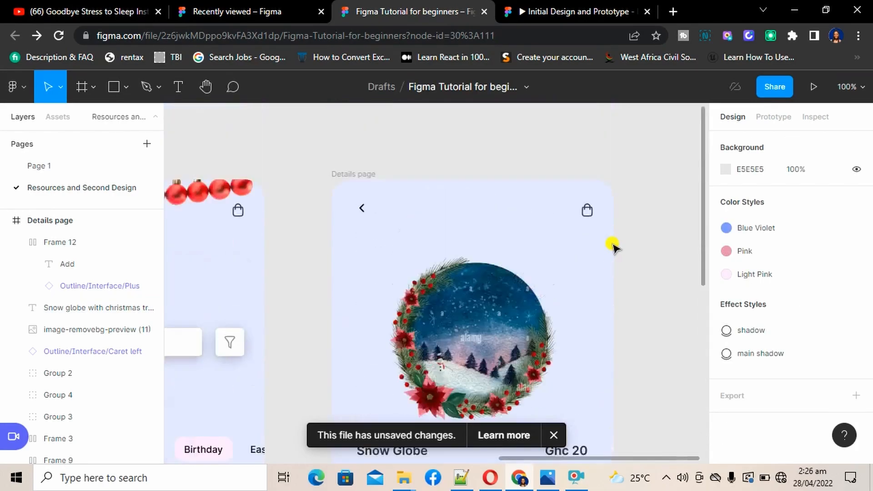
{"action": "scroll", "coordinate": [613, 247], "scroll_direction": "down", "scroll_amount": 5}
{"action": "scroll", "coordinate": [612, 247], "scroll_direction": "up", "scroll_amount": 7}
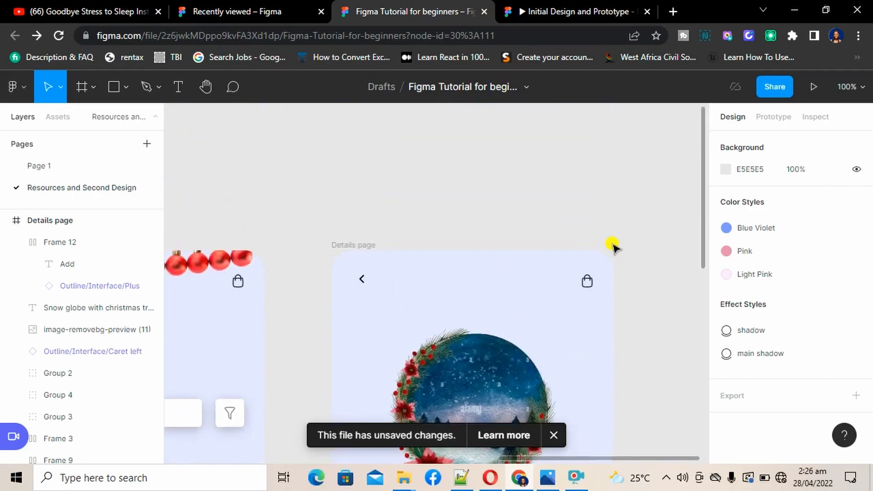
{"action": "scroll", "coordinate": [612, 247], "scroll_direction": "down", "scroll_amount": 3}
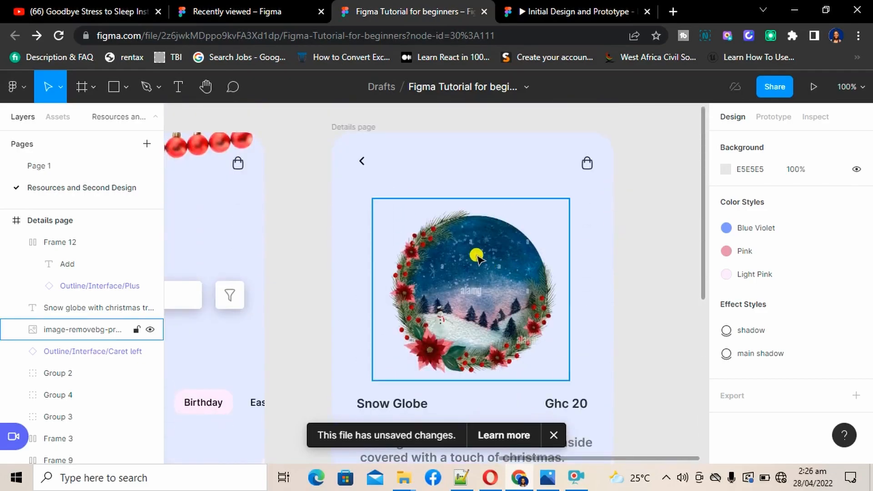
{"action": "scroll", "coordinate": [361, 226], "scroll_direction": "left", "scroll_amount": 6}
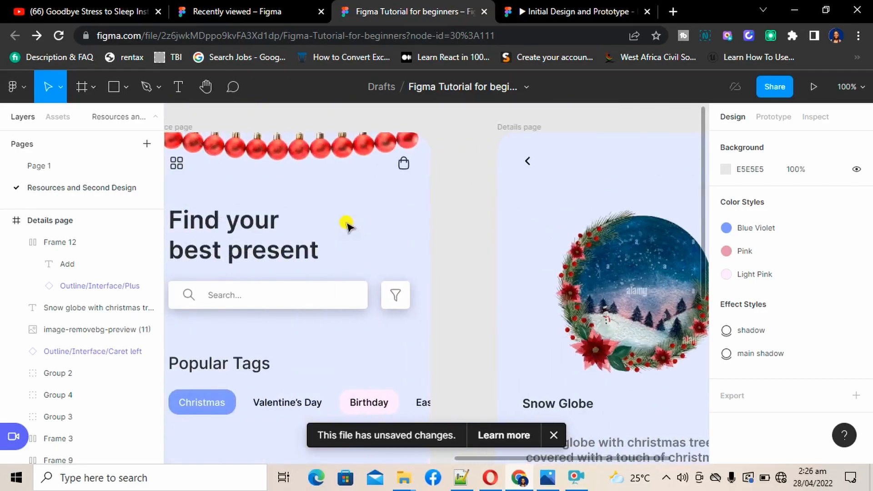
{"action": "scroll", "coordinate": [346, 226], "scroll_direction": "left", "scroll_amount": 2}
{"action": "scroll", "coordinate": [347, 226], "scroll_direction": "left", "scroll_amount": 5}
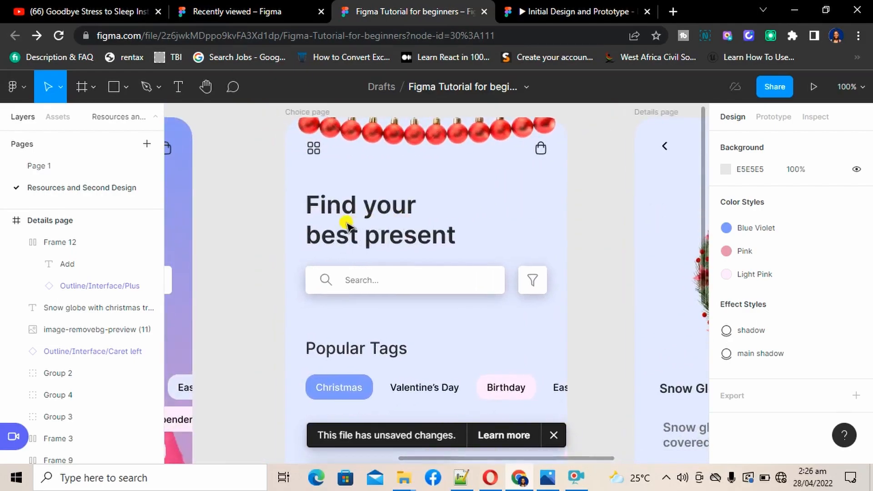
{"action": "scroll", "coordinate": [346, 222], "scroll_direction": "left", "scroll_amount": 14}
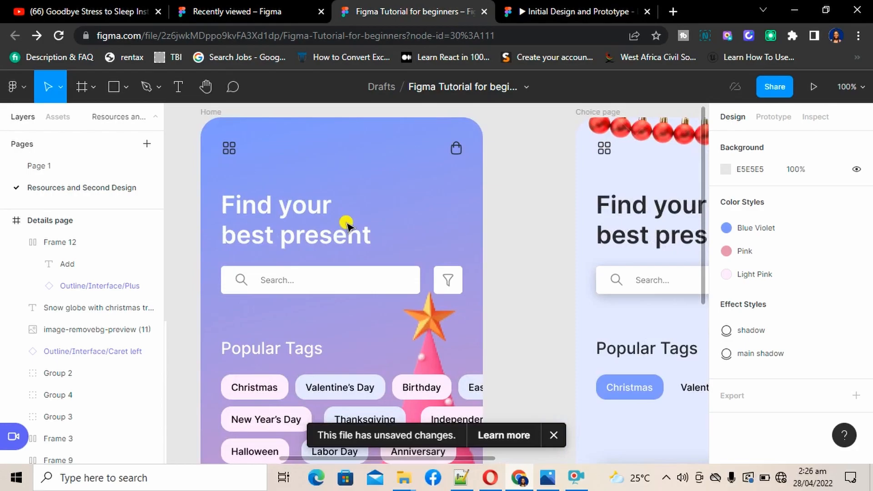
{"action": "scroll", "coordinate": [346, 223], "scroll_direction": "down", "scroll_amount": 5}
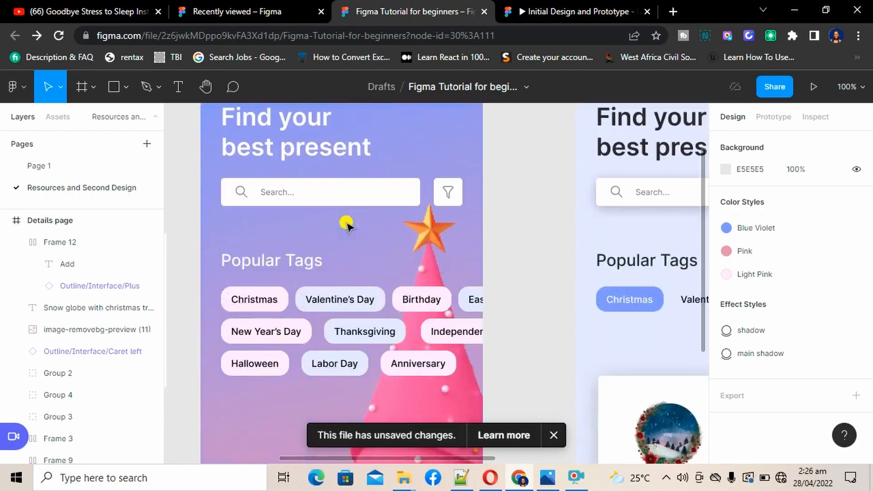
{"action": "scroll", "coordinate": [347, 223], "scroll_direction": "up", "scroll_amount": 1}
{"action": "scroll", "coordinate": [347, 223], "scroll_direction": "right", "scroll_amount": 3}
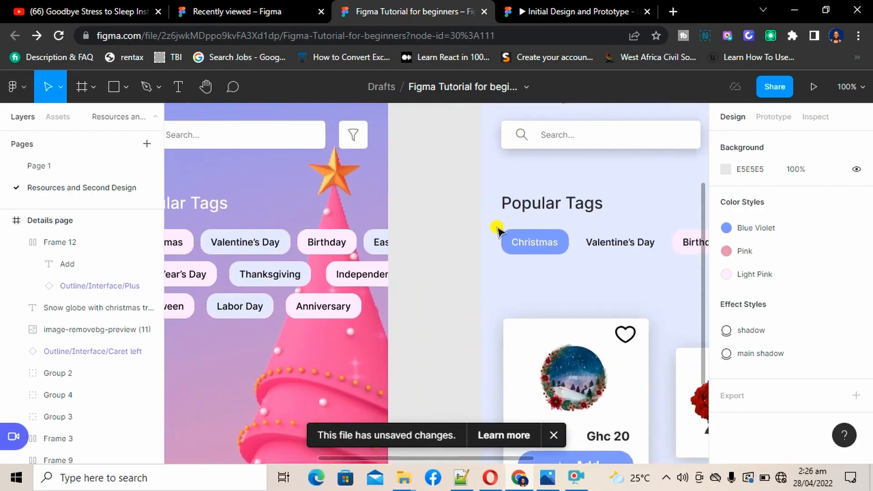
{"action": "left_click", "coordinate": [570, 481]}
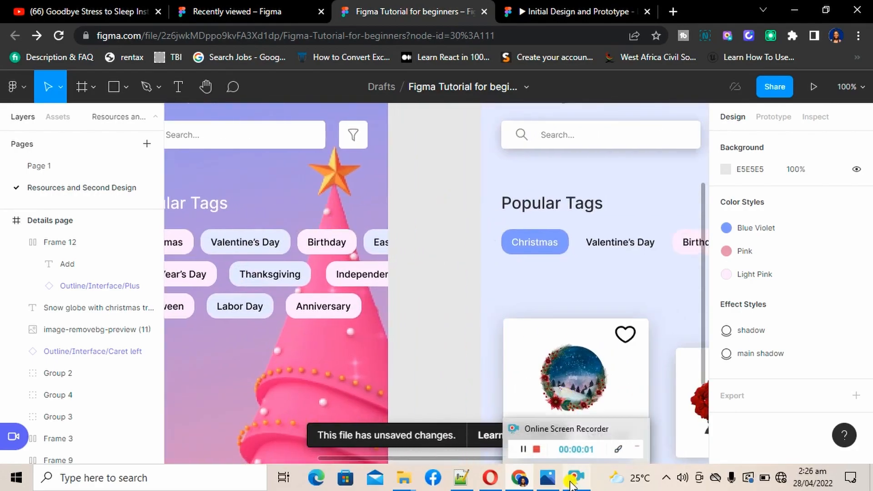